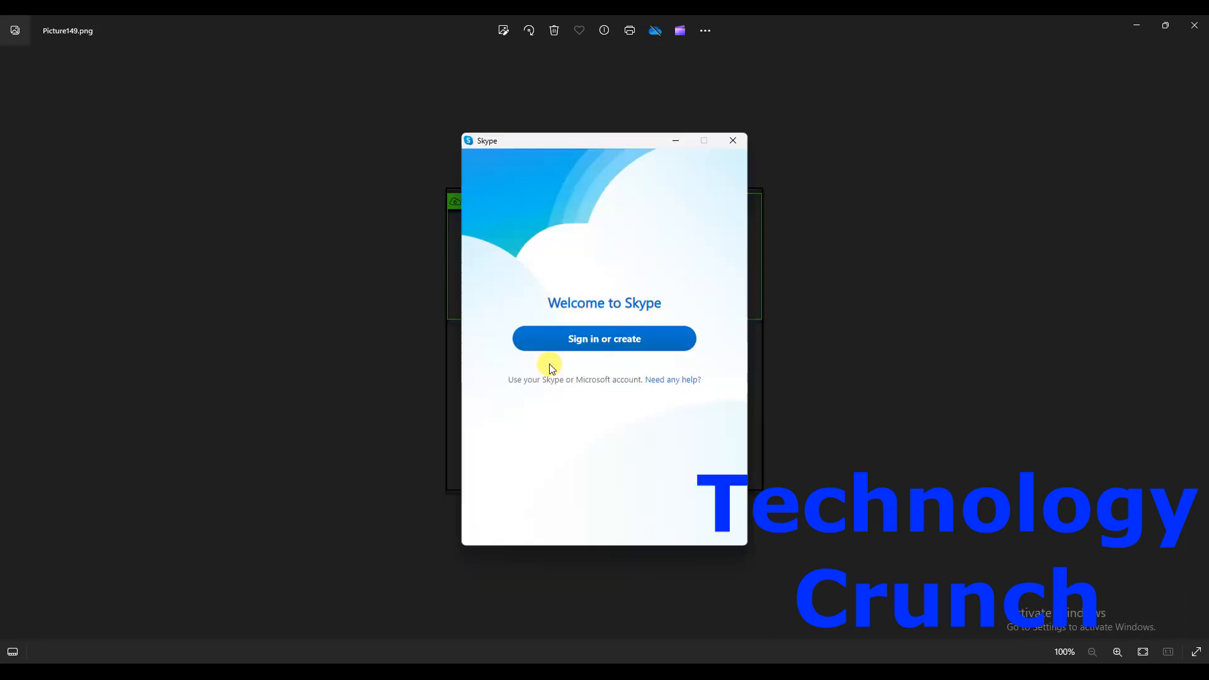
# Close the Skype welcome window.
pyautogui.click(731, 141)
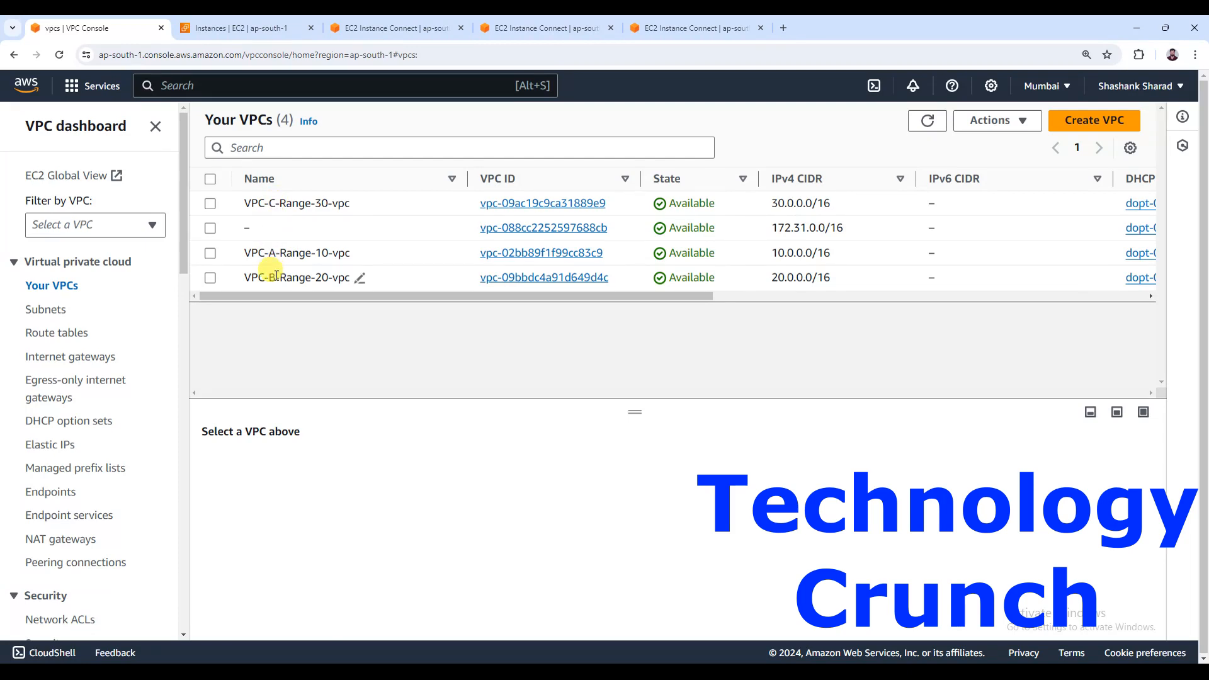
# Open the VPC route tables and inspect the routes of VPC-A-Range-10-rtb-public.
pyautogui.click(34, 339)
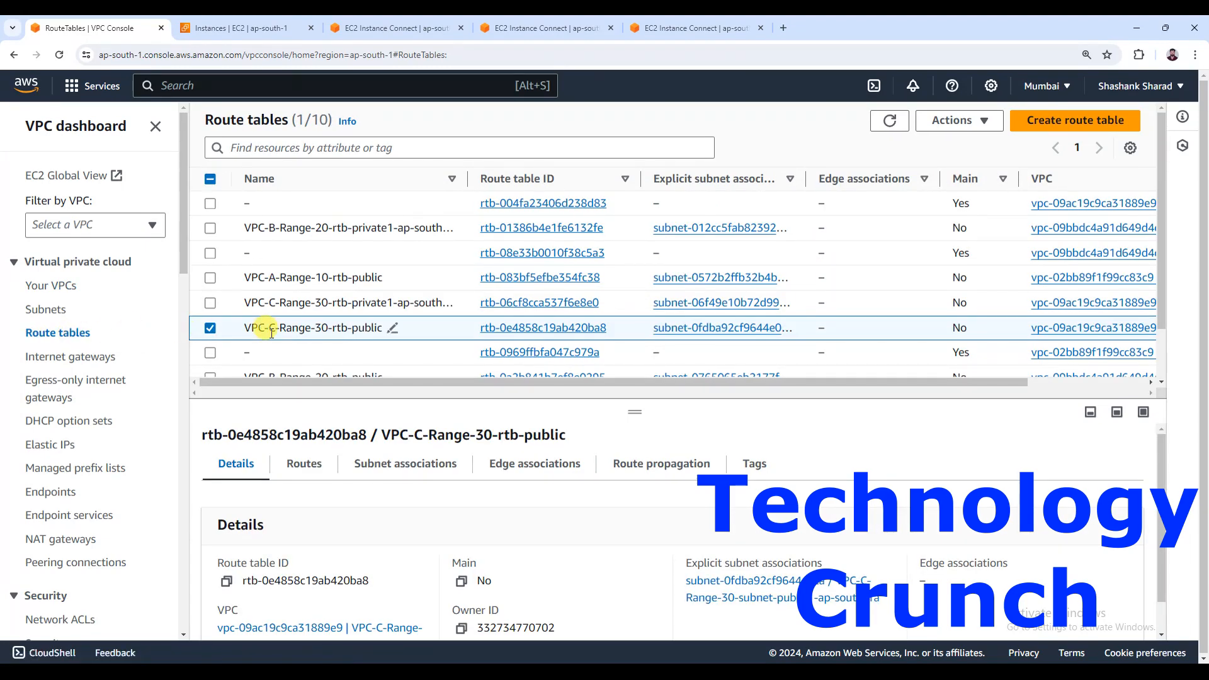
pyautogui.click(210, 327)
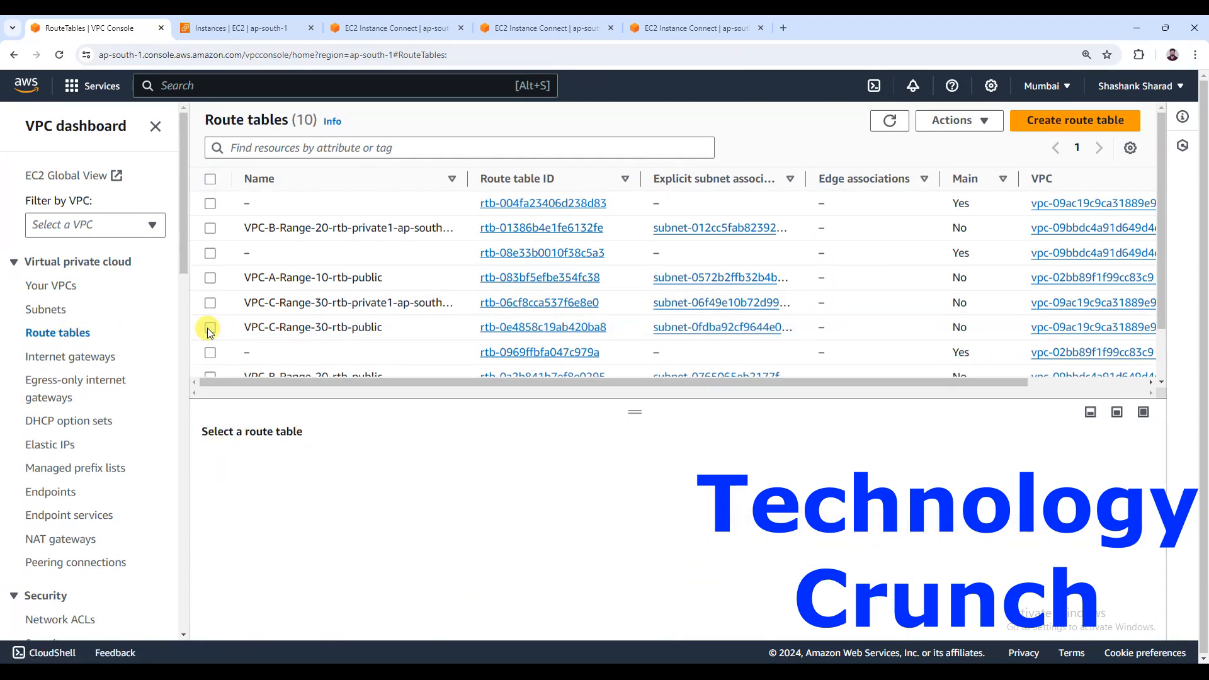
pyautogui.click(210, 278)
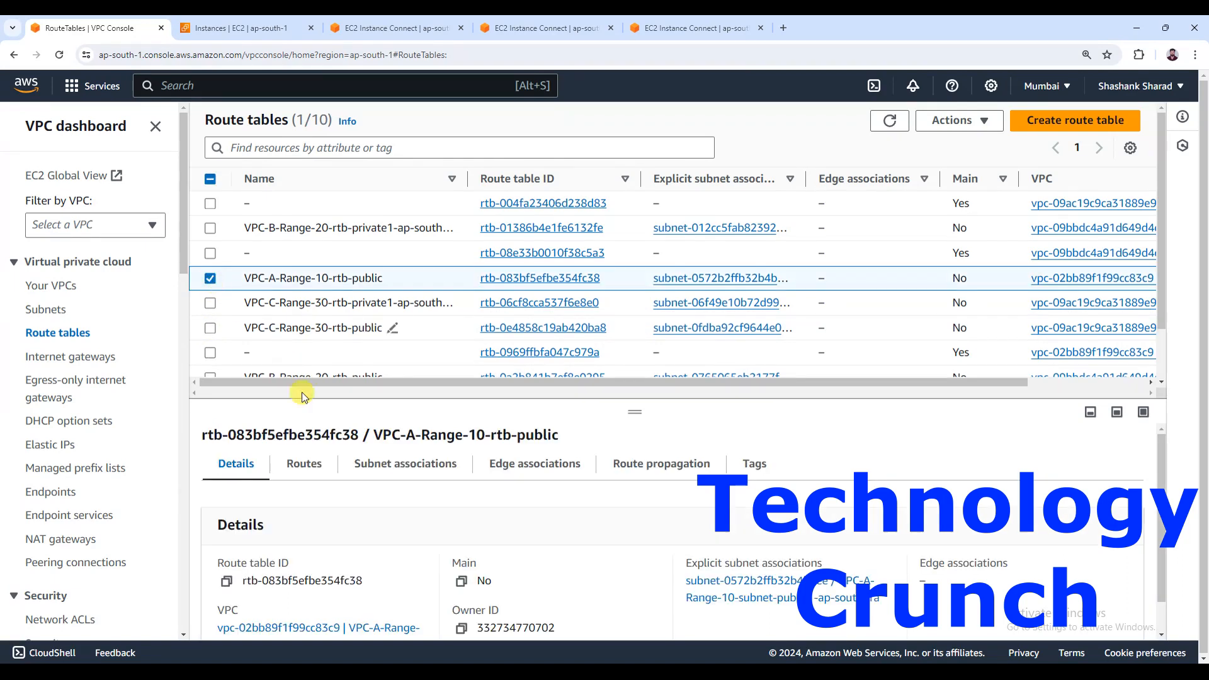
pyautogui.click(318, 466)
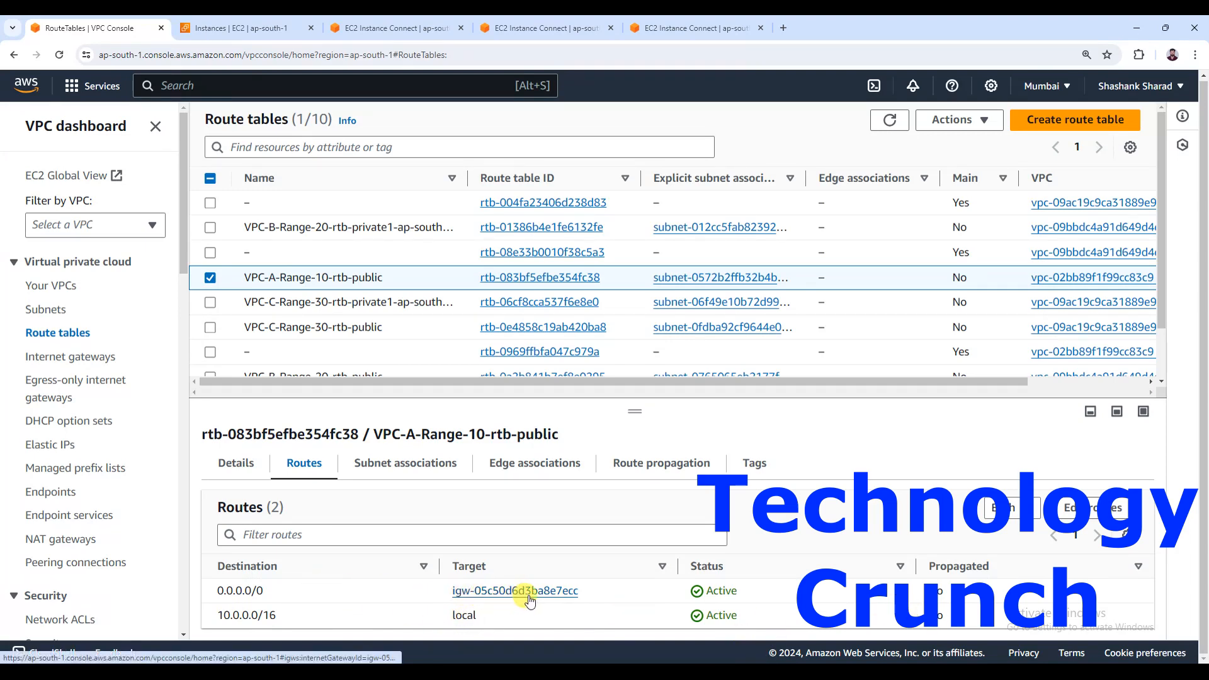
pyautogui.click(213, 278)
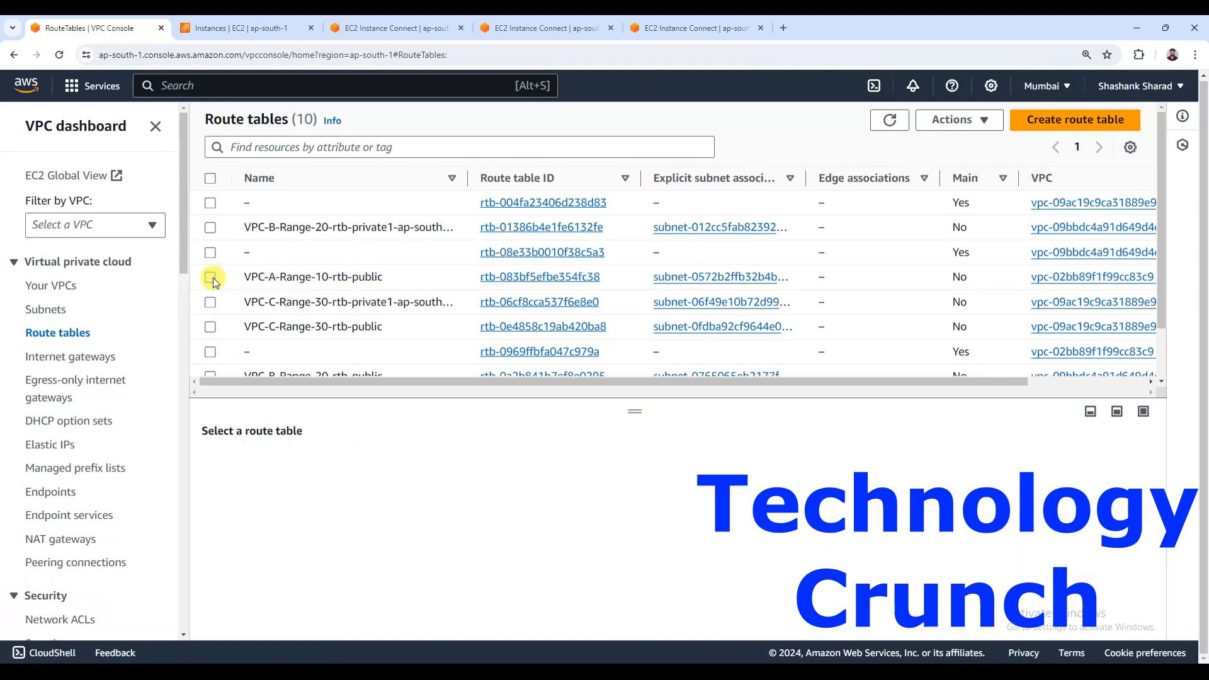
# Inspect the routes of the VPC-C-Range-30-rtb-public route table.
pyautogui.click(212, 327)
pyautogui.click(316, 466)
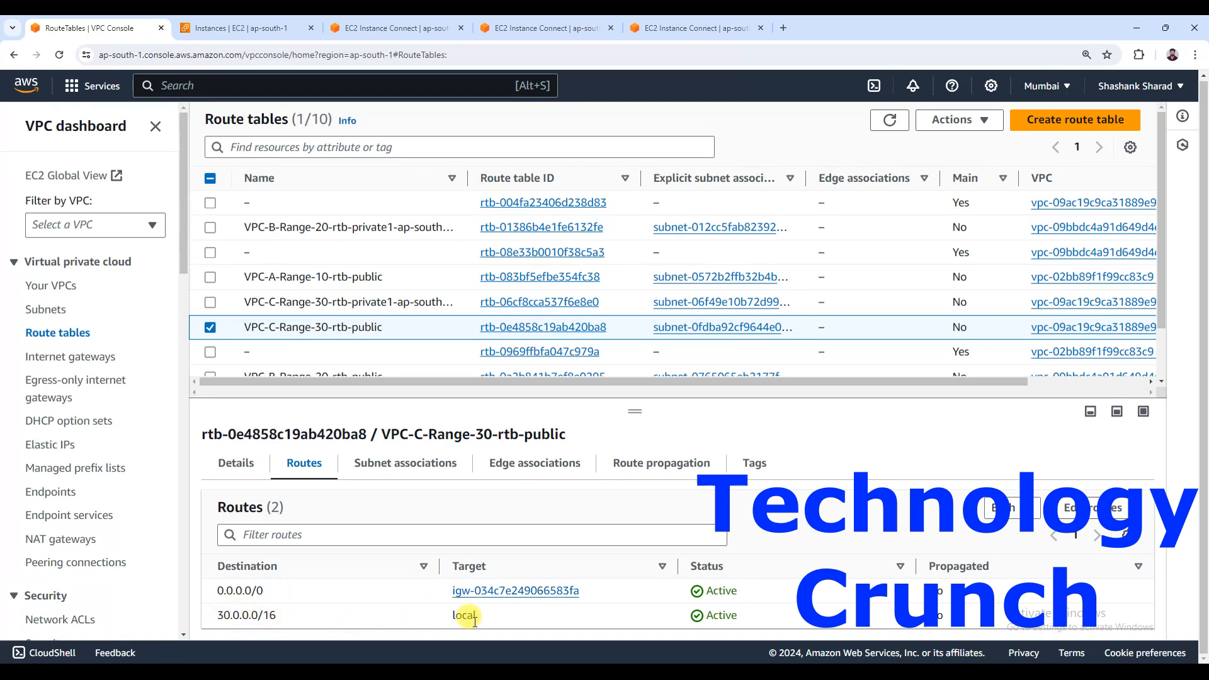
pyautogui.click(210, 328)
# Inspect the routes of the VPC-B-Range-20-rtb-public route table.
pyautogui.scroll(-2, 213, 335)
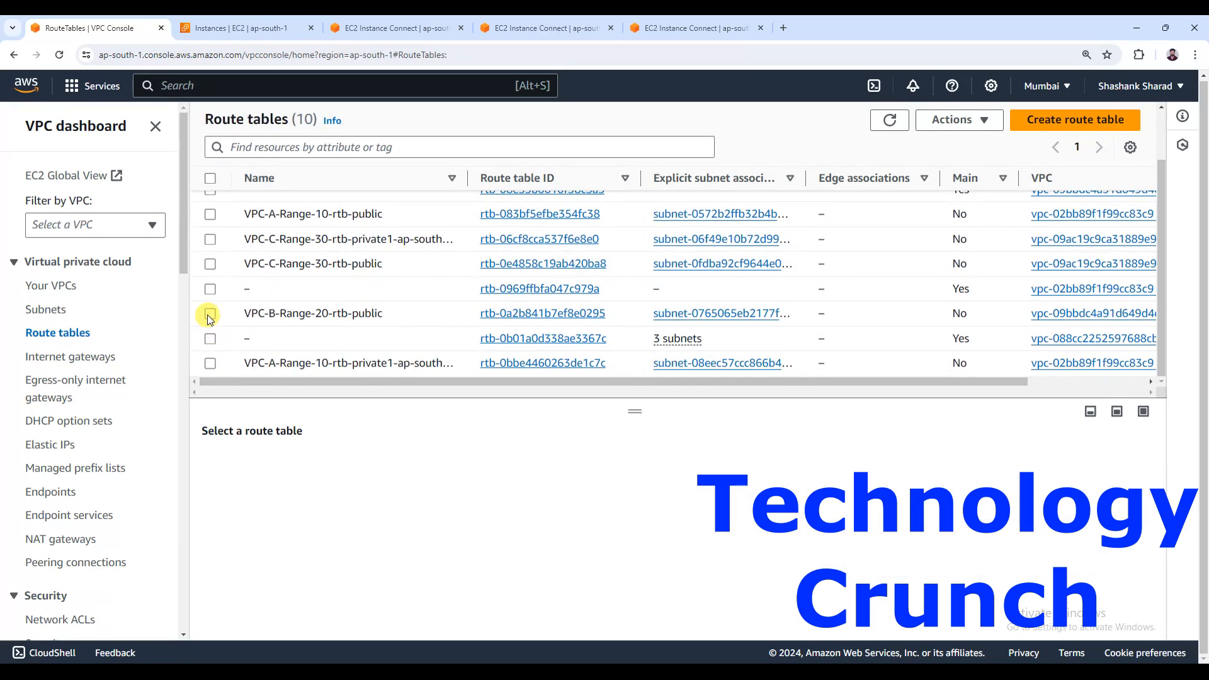
pyautogui.click(210, 315)
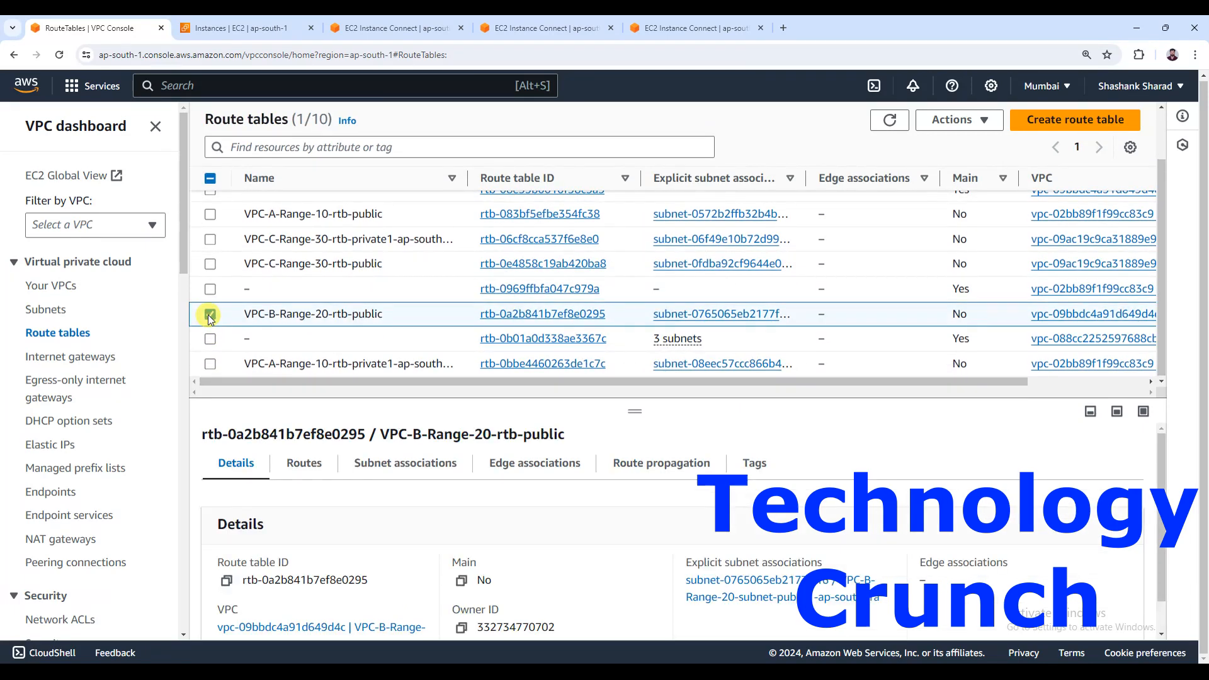
pyautogui.click(304, 466)
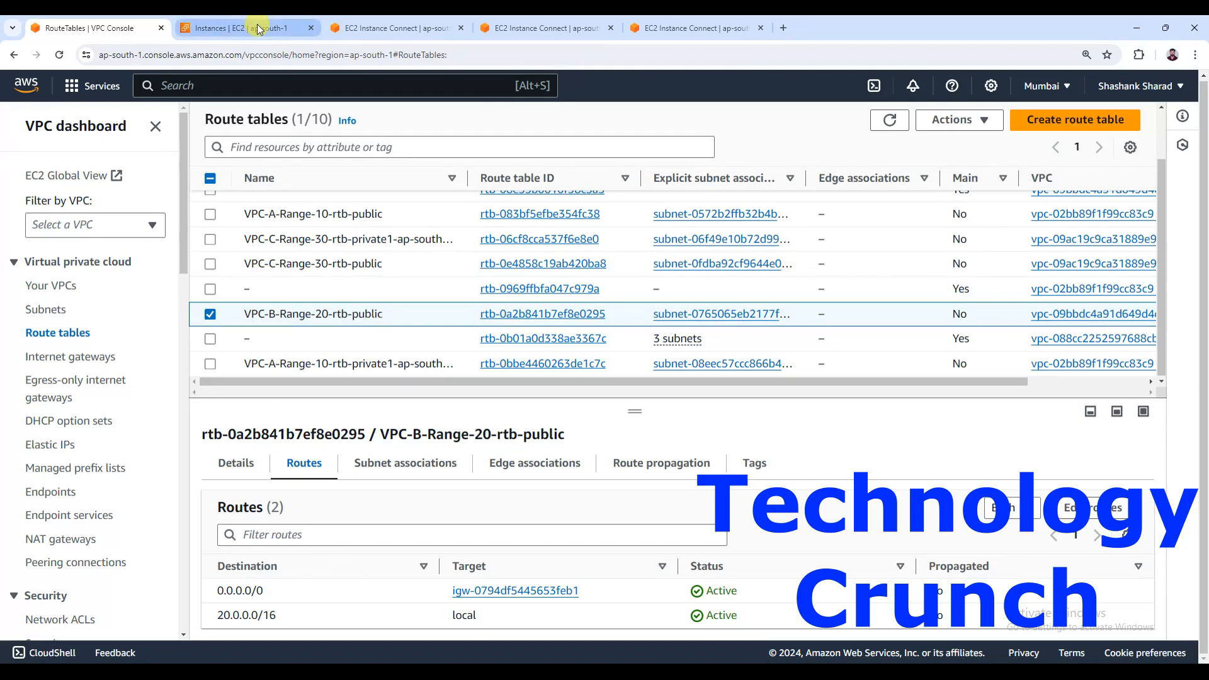
# Look through the three open EC2 Instance Connect terminal sessions.
pyautogui.click(397, 28)
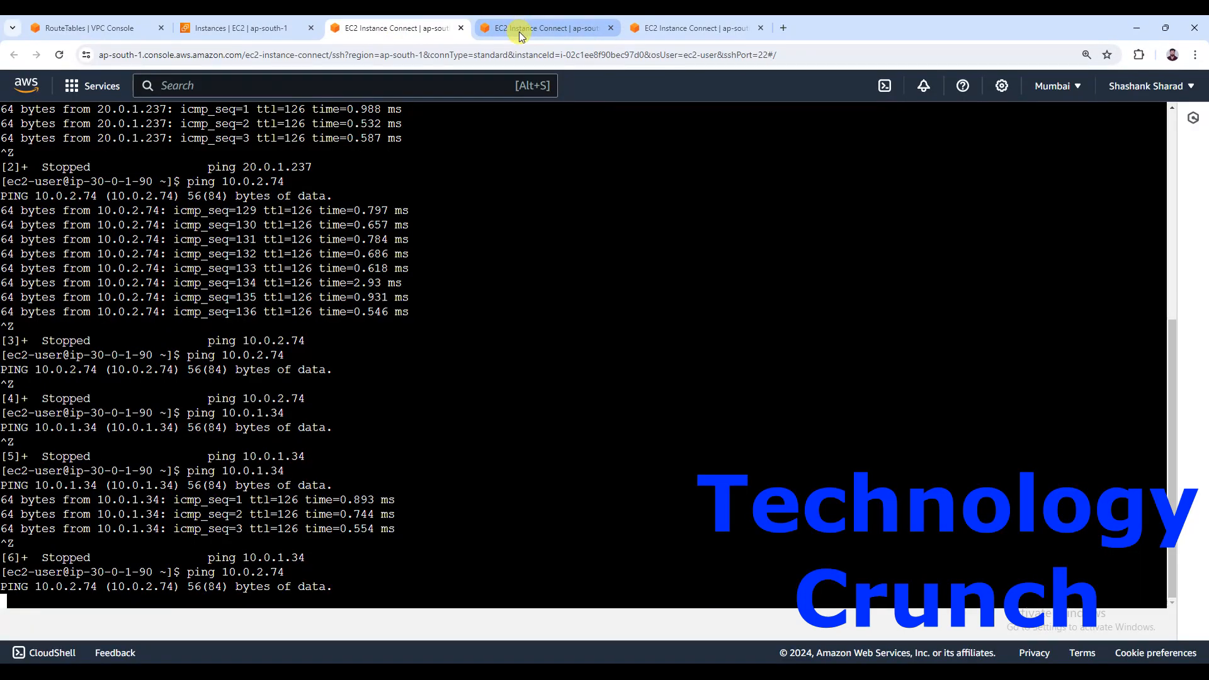
pyautogui.click(521, 33)
pyautogui.click(674, 32)
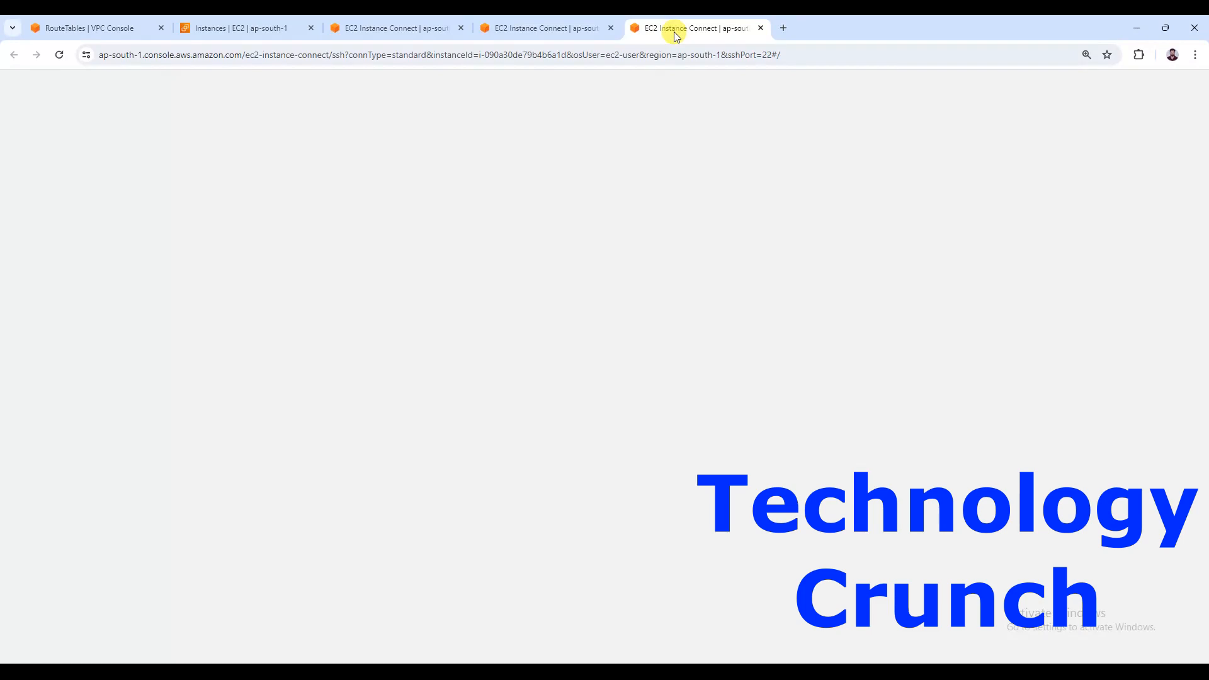
# Suspend the running ping on the VPC-C instance, produce several fresh prompts, and highlight the IP 30-0-1-90 in one.
pyautogui.click(376, 29)
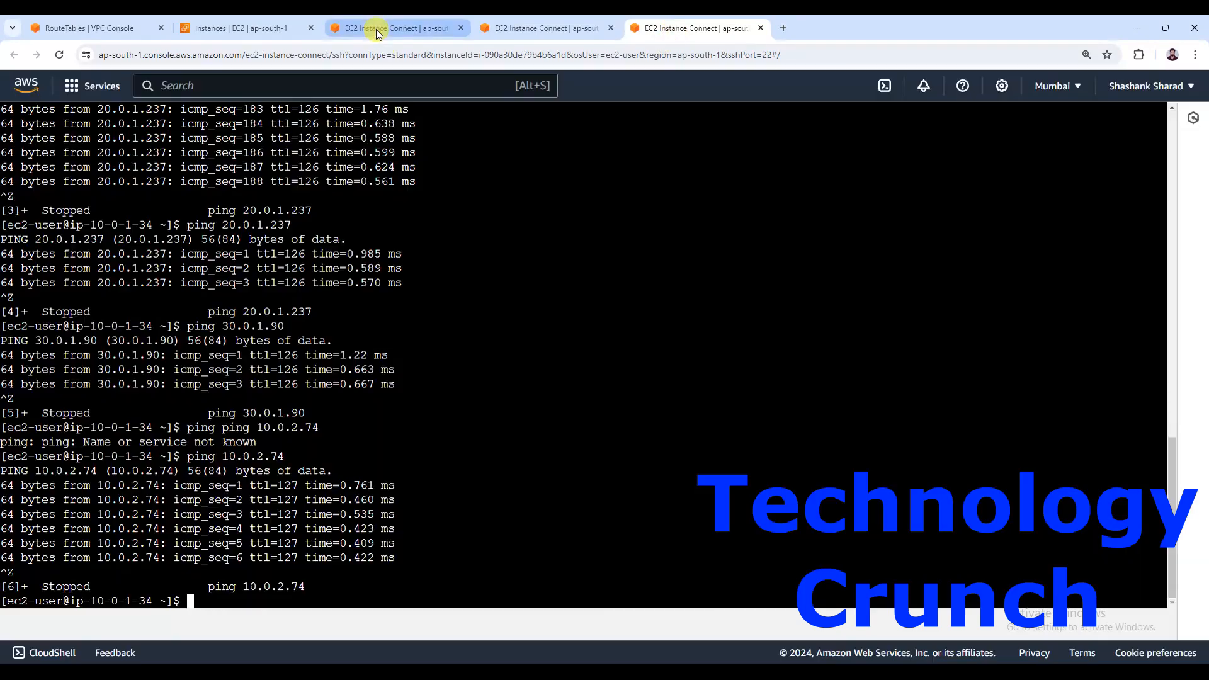
pyautogui.click(376, 29)
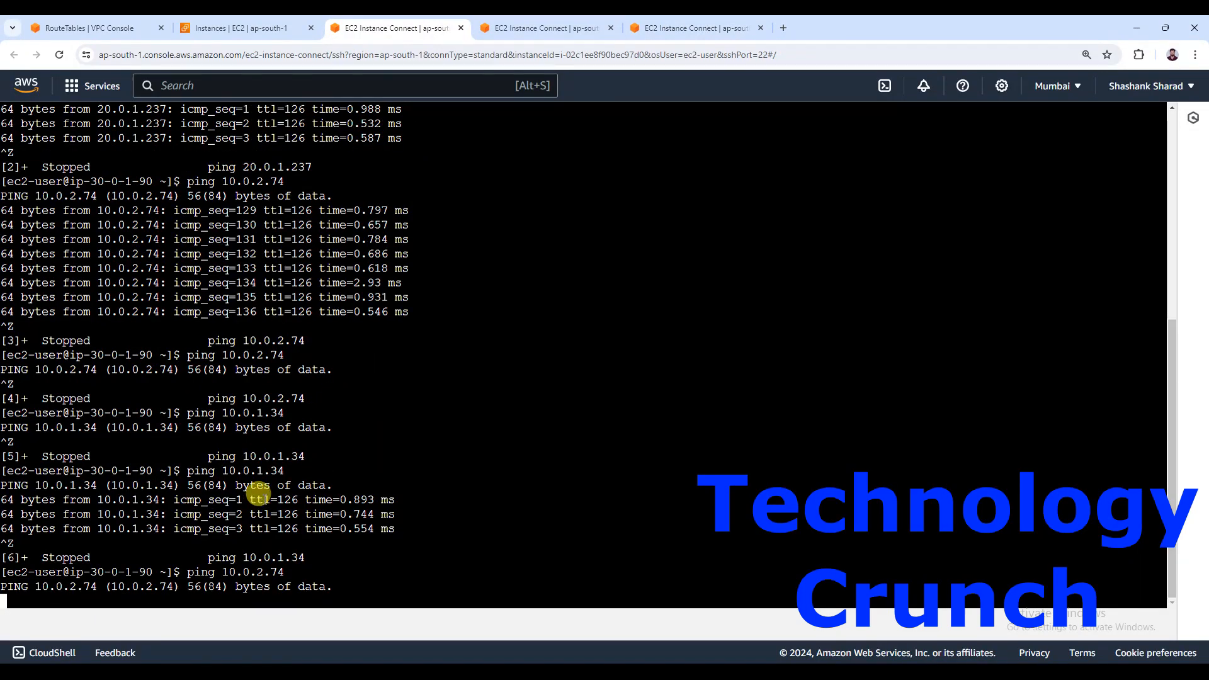
pyautogui.hotkey('ctrl', 'z')
pyautogui.press('Return')
pyautogui.press('Return')
pyautogui.press('Return')
pyautogui.press('Return')
pyautogui.press('Return')
pyautogui.press('Return')
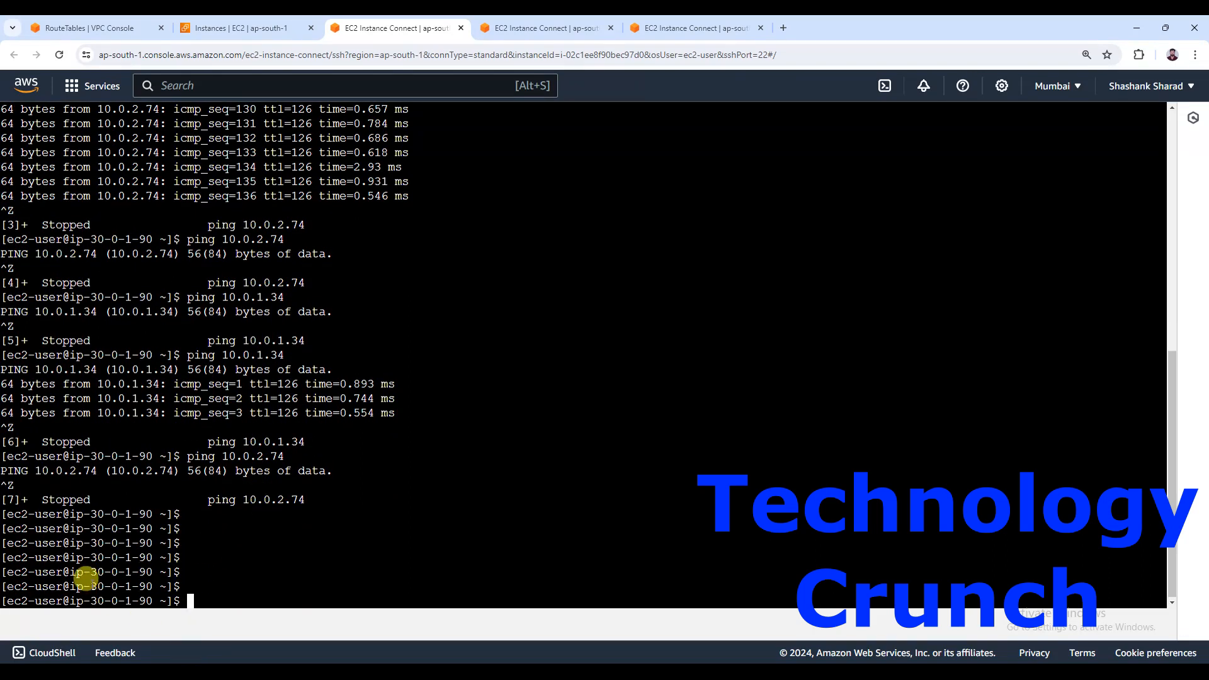
pyautogui.moveTo(91, 572); pyautogui.dragTo(149, 568)
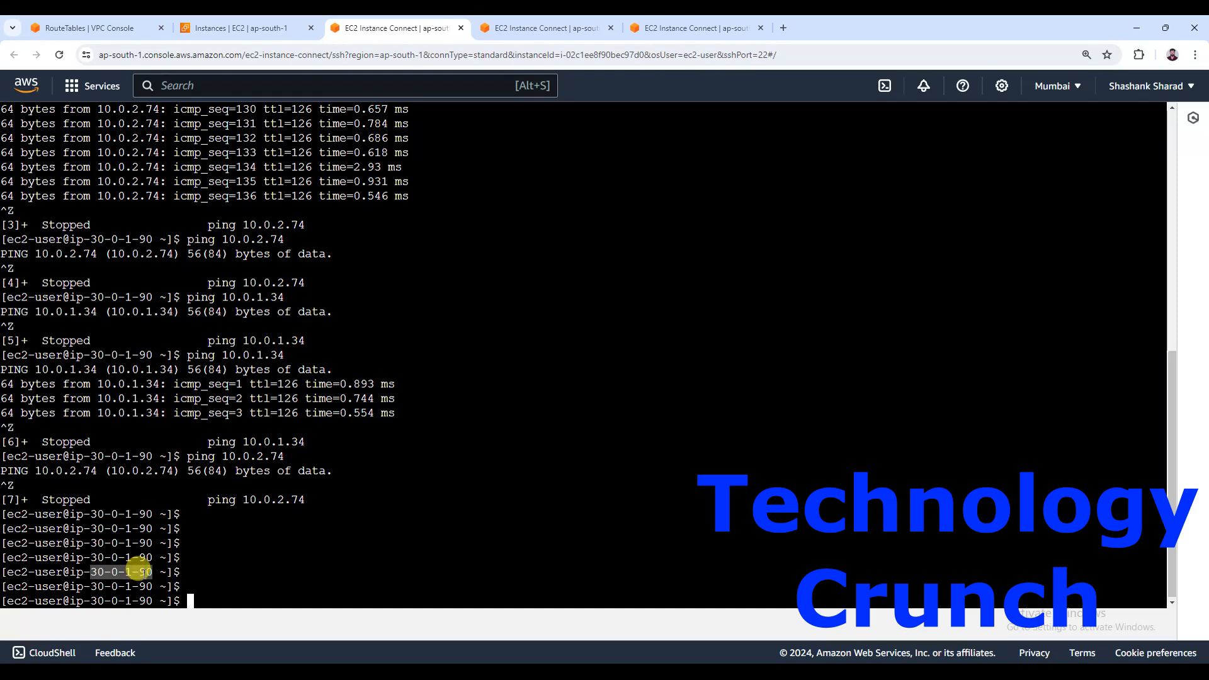
# Suspend the running ping on the VPC-B instance, produce several fresh prompts, and highlight ec2-user@ip-20-0-1-237 in one.
pyautogui.click(523, 29)
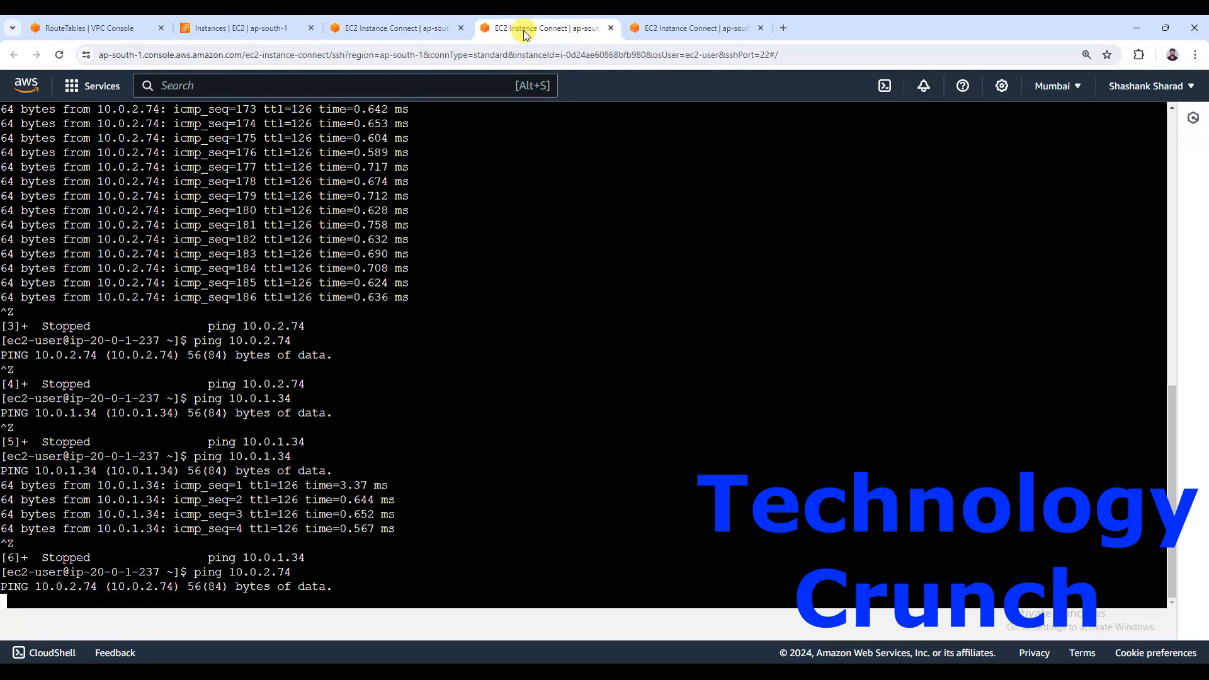
pyautogui.hotkey('ctrl', 'z')
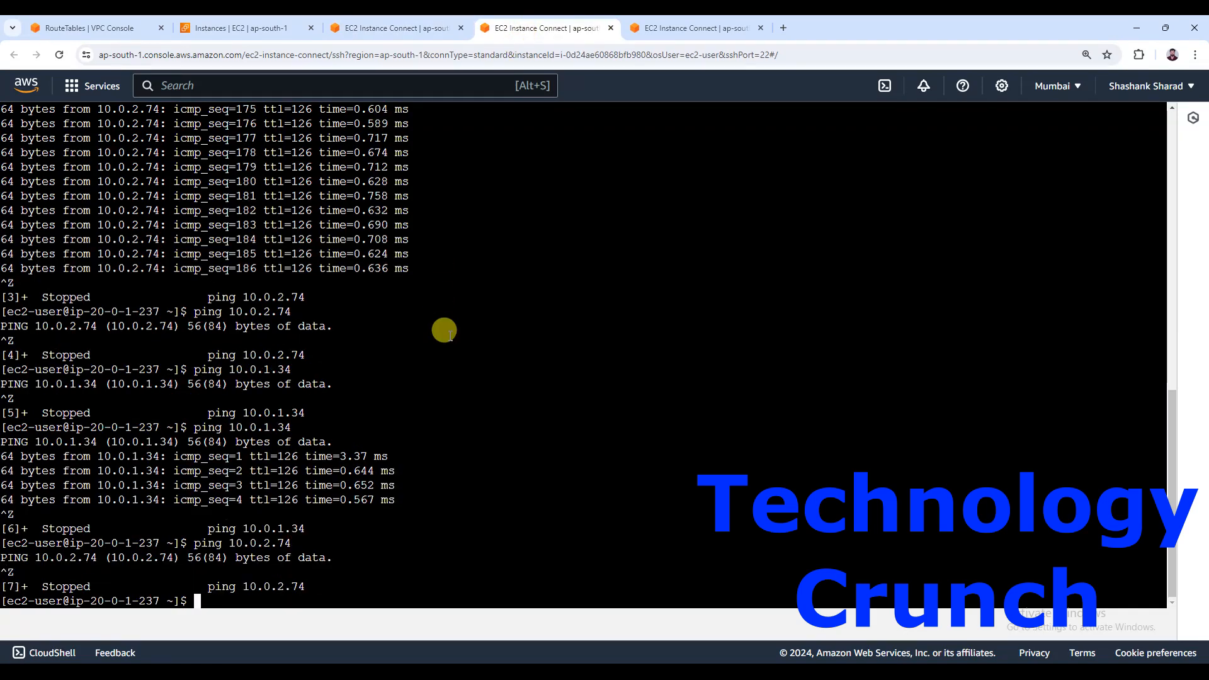
pyautogui.press('Return')
pyautogui.press('Return')
pyautogui.press('Return')
pyautogui.press('Return')
pyautogui.press('Return')
pyautogui.press('Return')
pyautogui.press('Return')
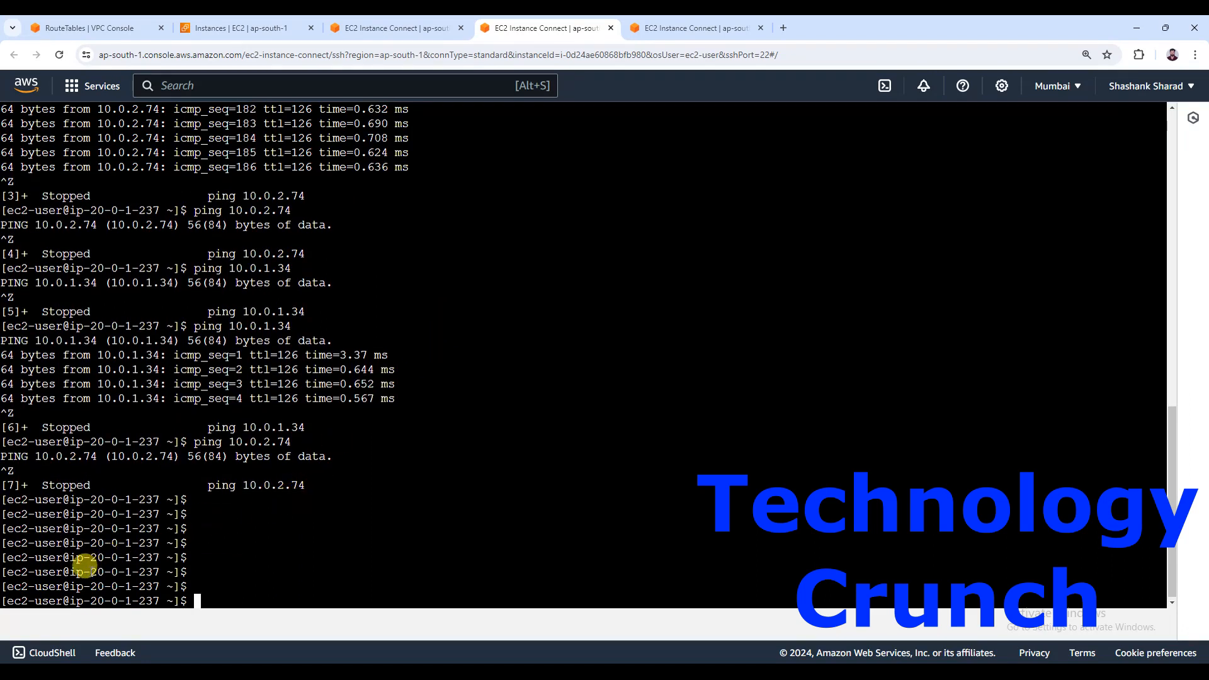
pyautogui.doubleClick(85, 571)
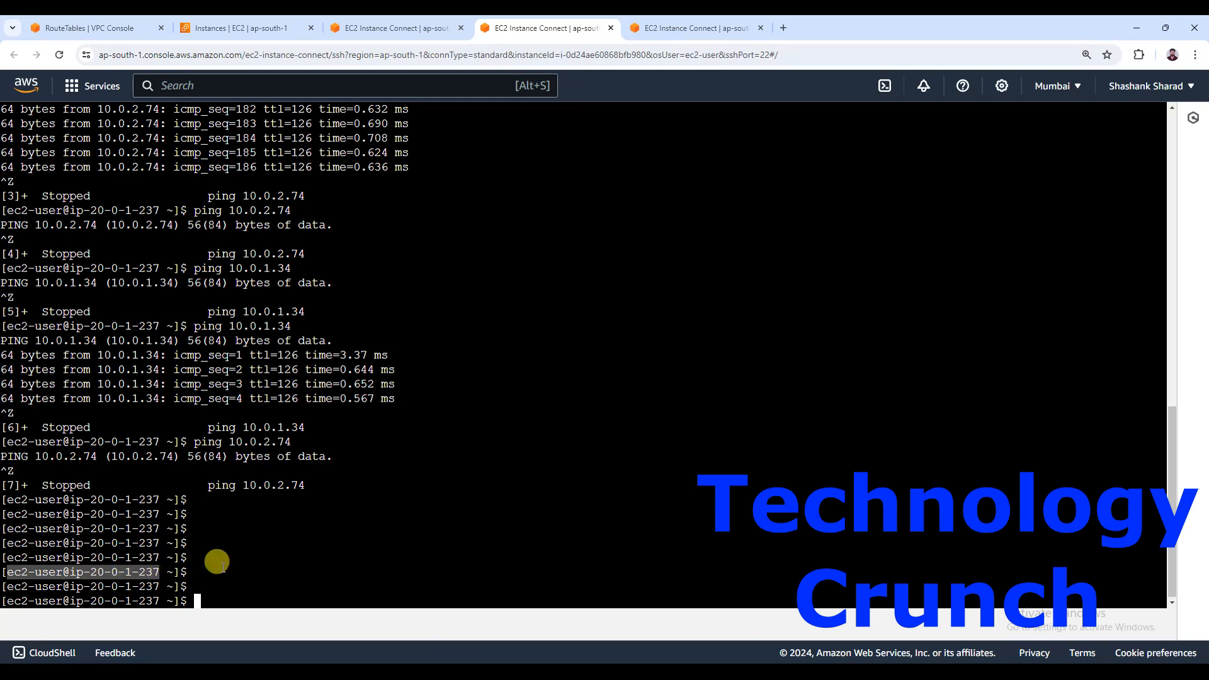
# From the VPC-A instance 10-0-1-34, test connectivity to VPC-C with ping 30.0.1.90, and suspend the ping.
pyautogui.click(675, 33)
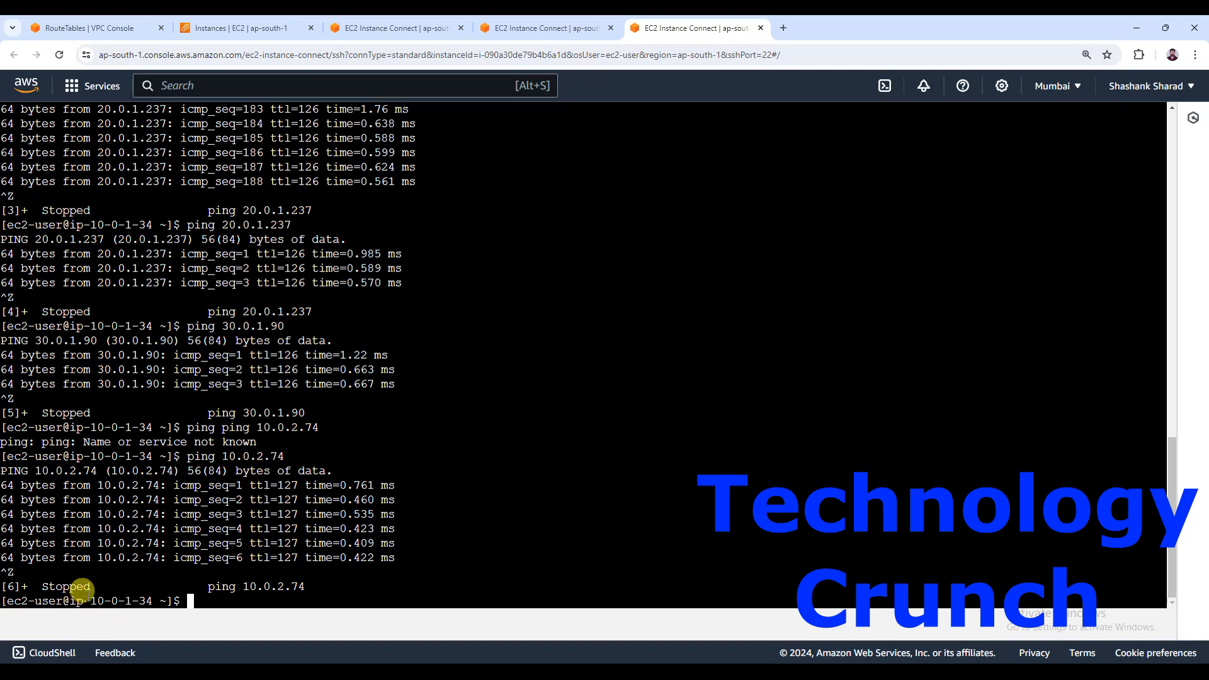
pyautogui.moveTo(82, 594); pyautogui.dragTo(146, 594)
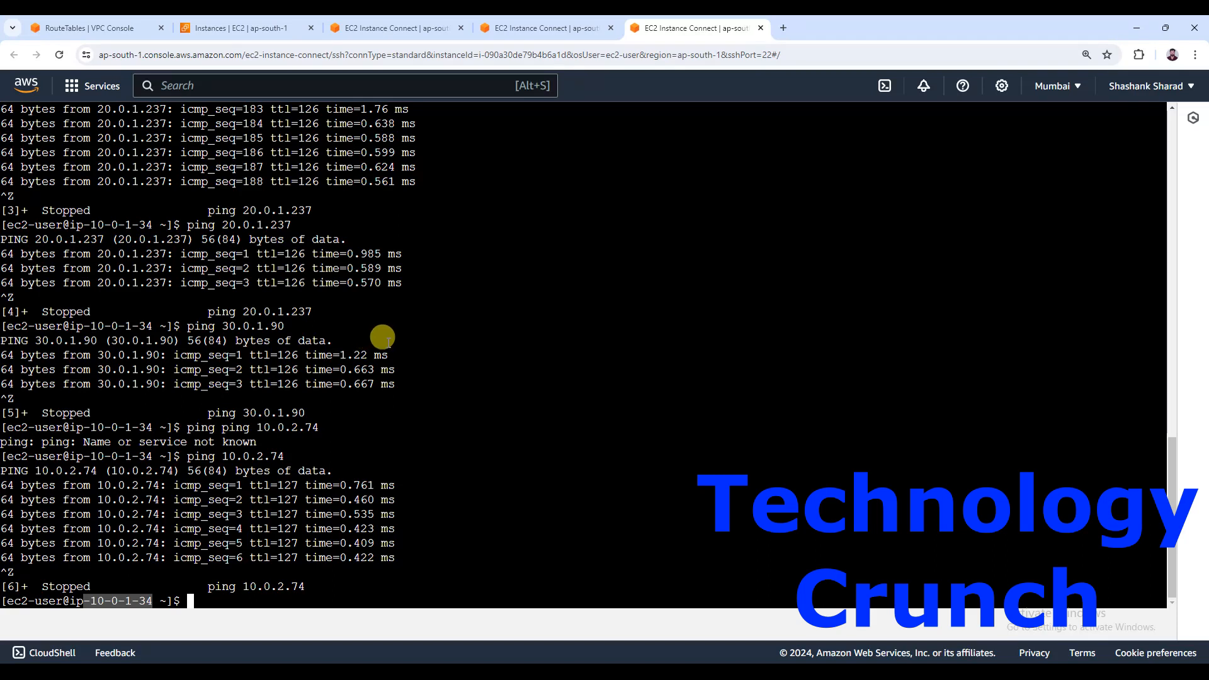
pyautogui.press('Up')
pyautogui.press('Up')
pyautogui.press('Up')
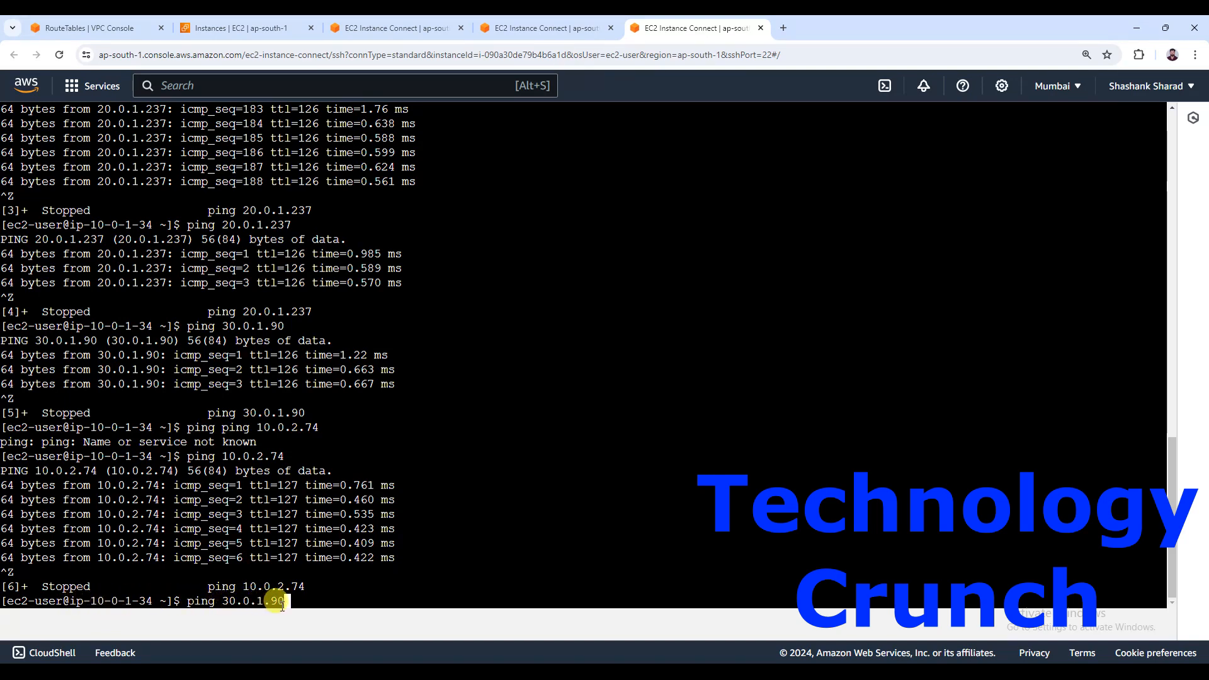
pyautogui.press('Return')
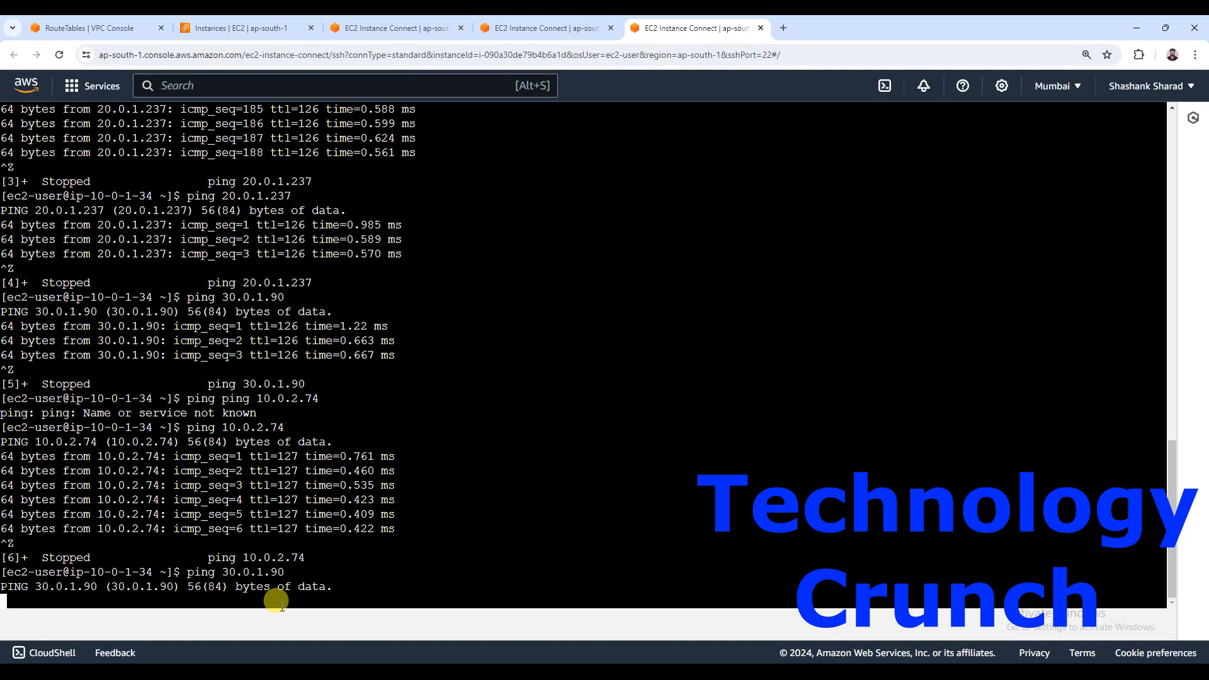
pyautogui.hotkey('ctrl', 'z')
# From the VPC-A instance, test connectivity to VPC-B with ping 20.0.1.237, and suspend the ping.
pyautogui.press('Up')
pyautogui.press('Up')
pyautogui.press('Up')
pyautogui.press('Up')
pyautogui.press('Up')
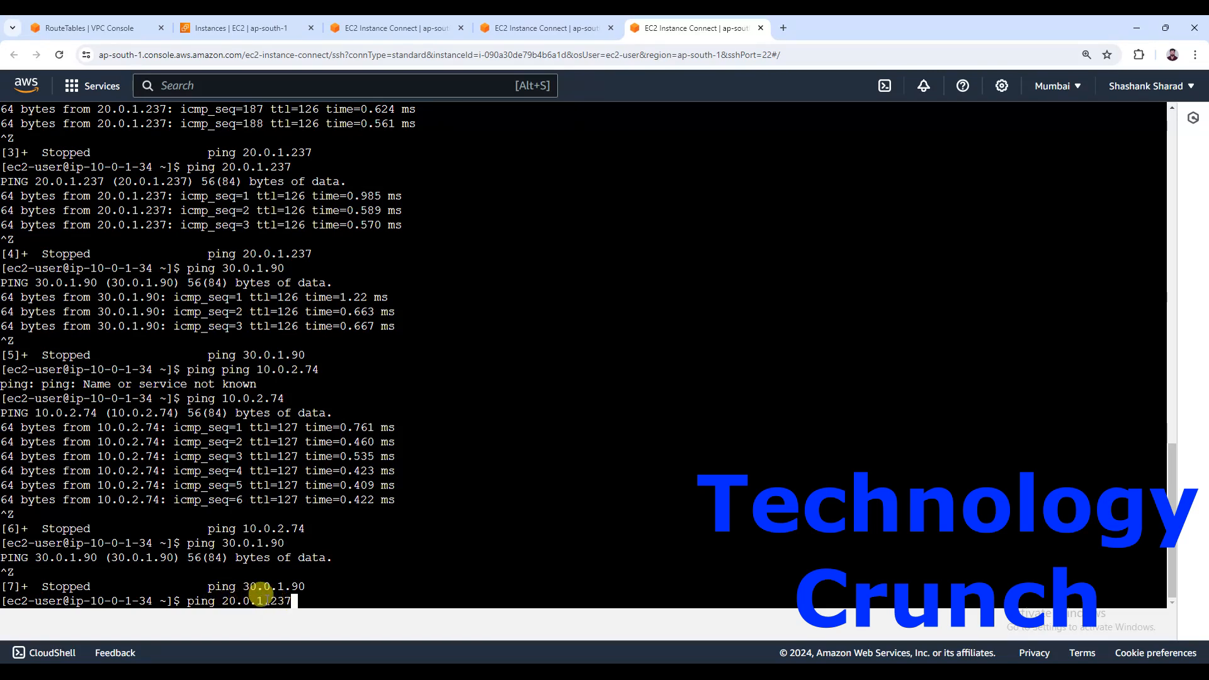
pyautogui.press('Return')
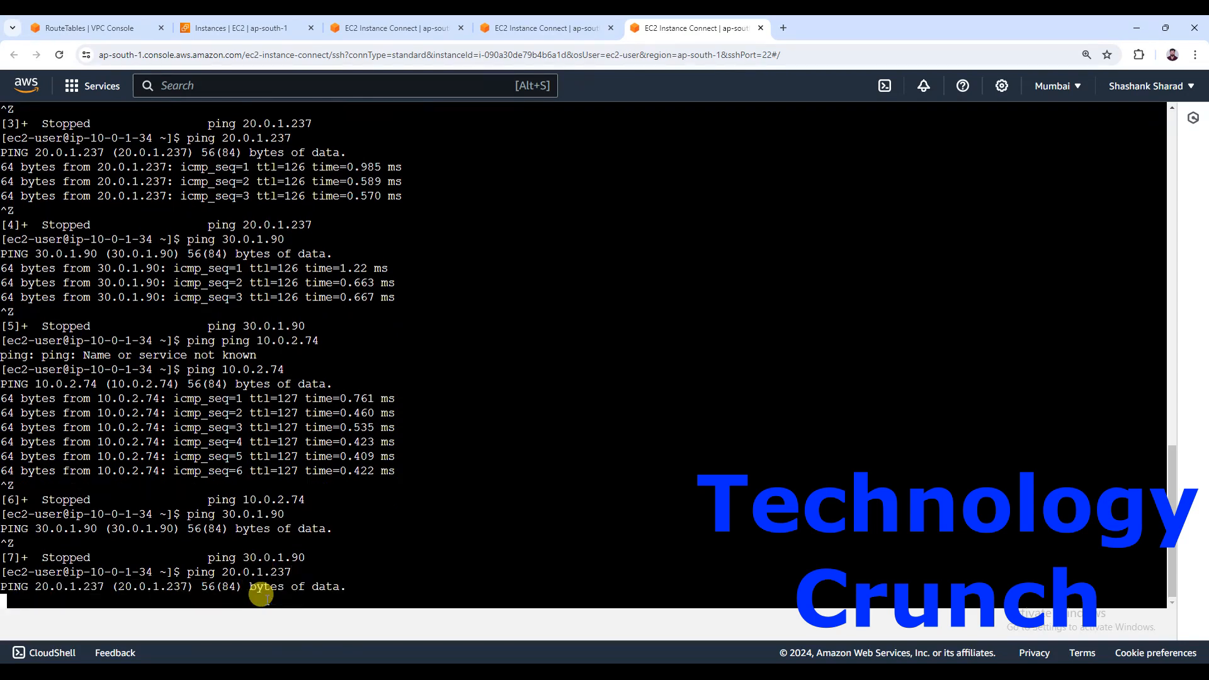
pyautogui.hotkey('ctrl', 'z')
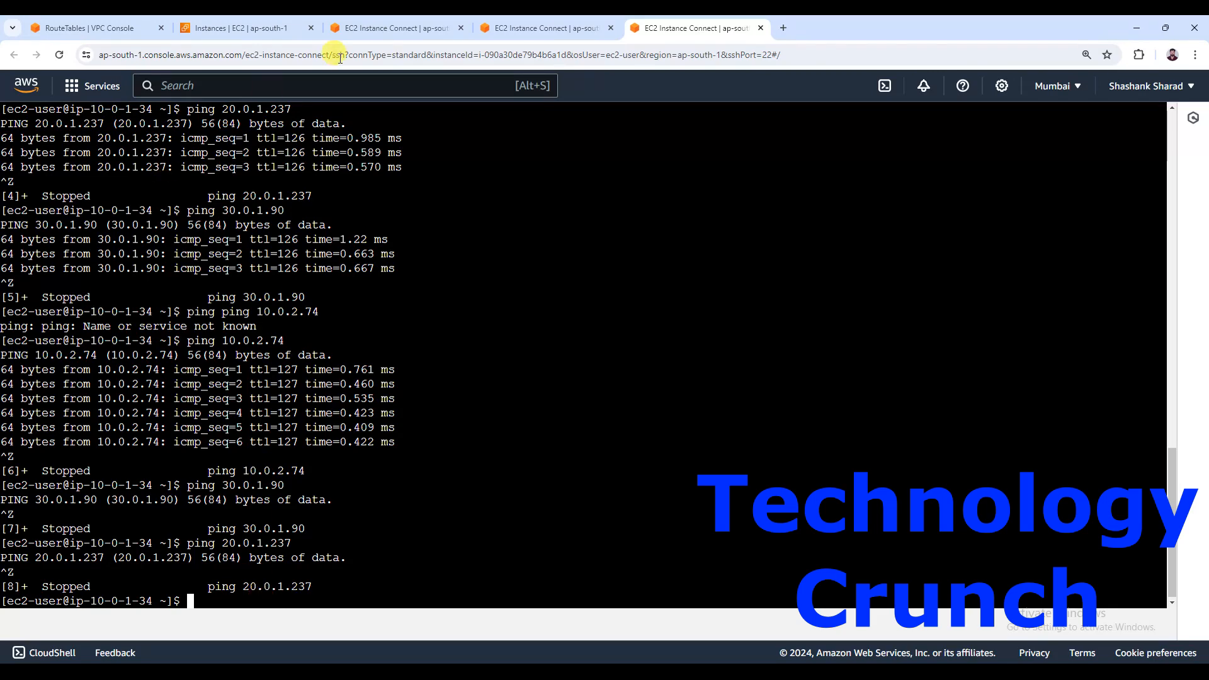
# From the VPC-C instance 30-0-1-90, test connectivity to VPC-A with ping 10.0.1.34, and suspend the ping.
pyautogui.click(387, 30)
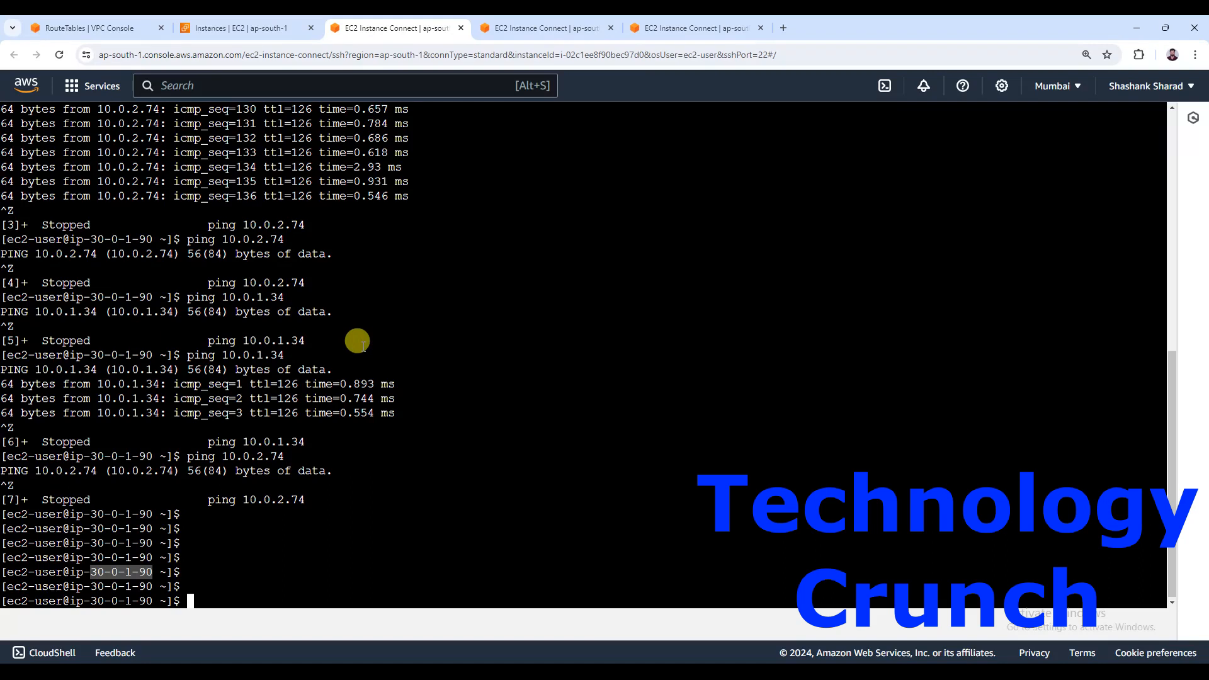
pyautogui.click(348, 491)
pyautogui.press('Up')
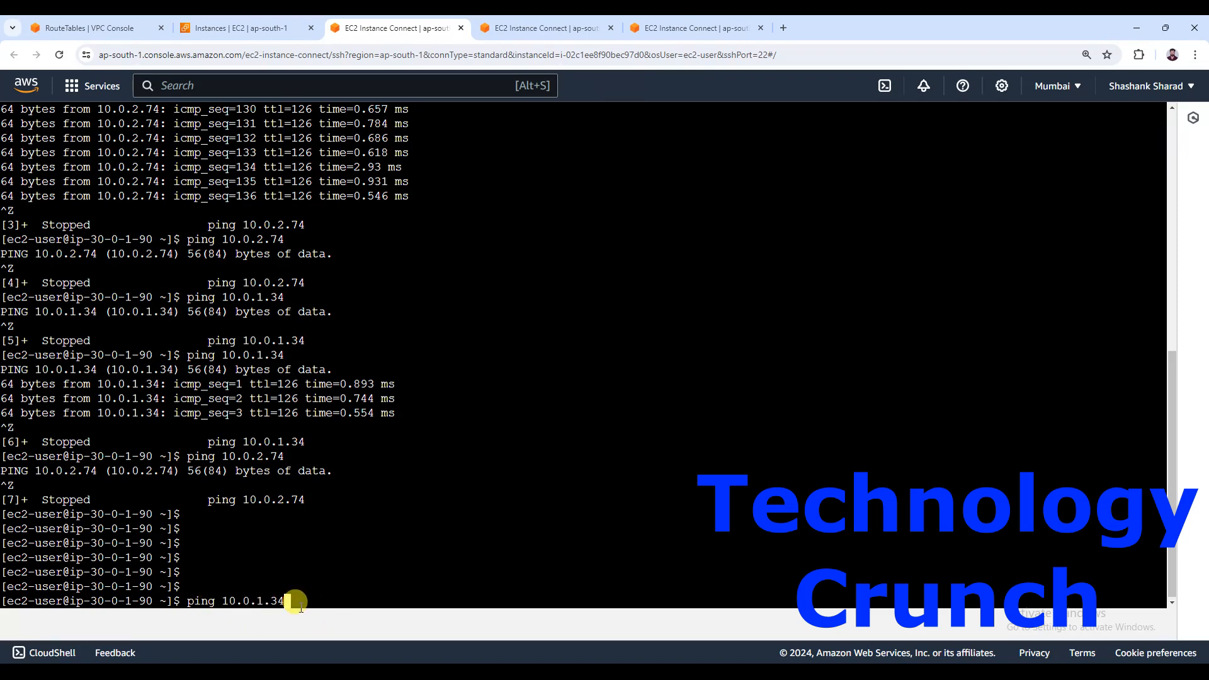
pyautogui.press('Return')
pyautogui.hotkey('ctrl', 'z')
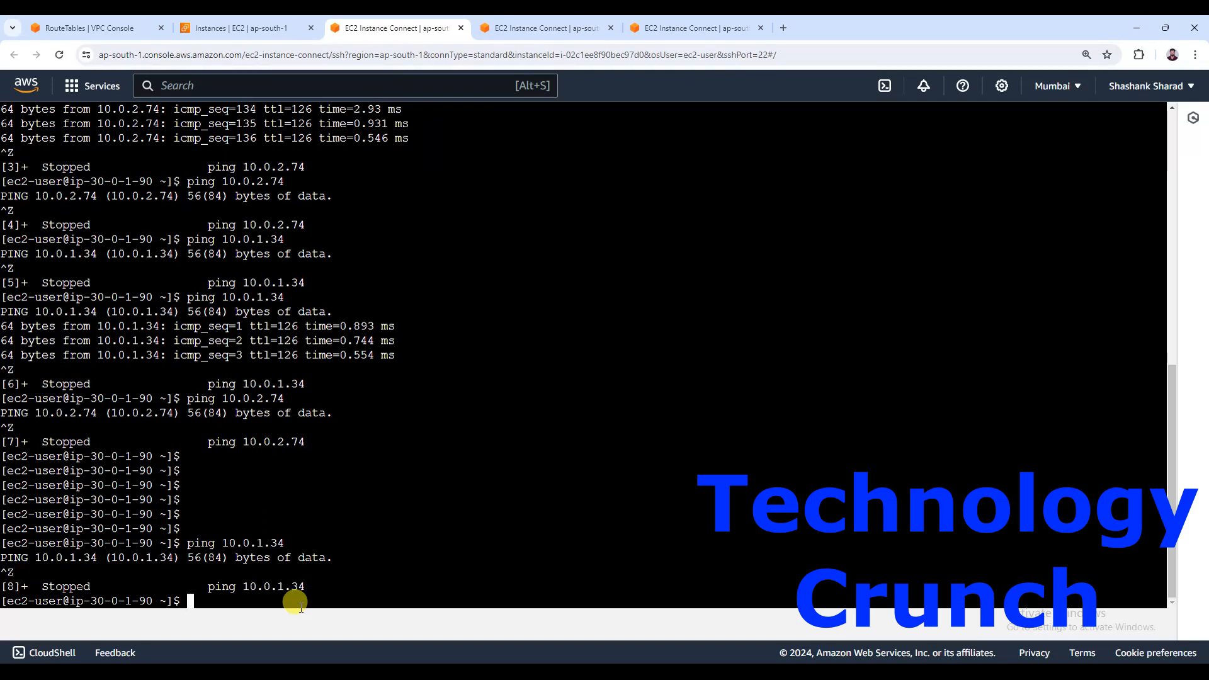
# From the VPC-C instance, test connectivity to VPC-B with ping 20.0.1.237, and suspend the ping.
pyautogui.press('Up')
pyautogui.press('Up')
pyautogui.press('Up')
pyautogui.press('Return')
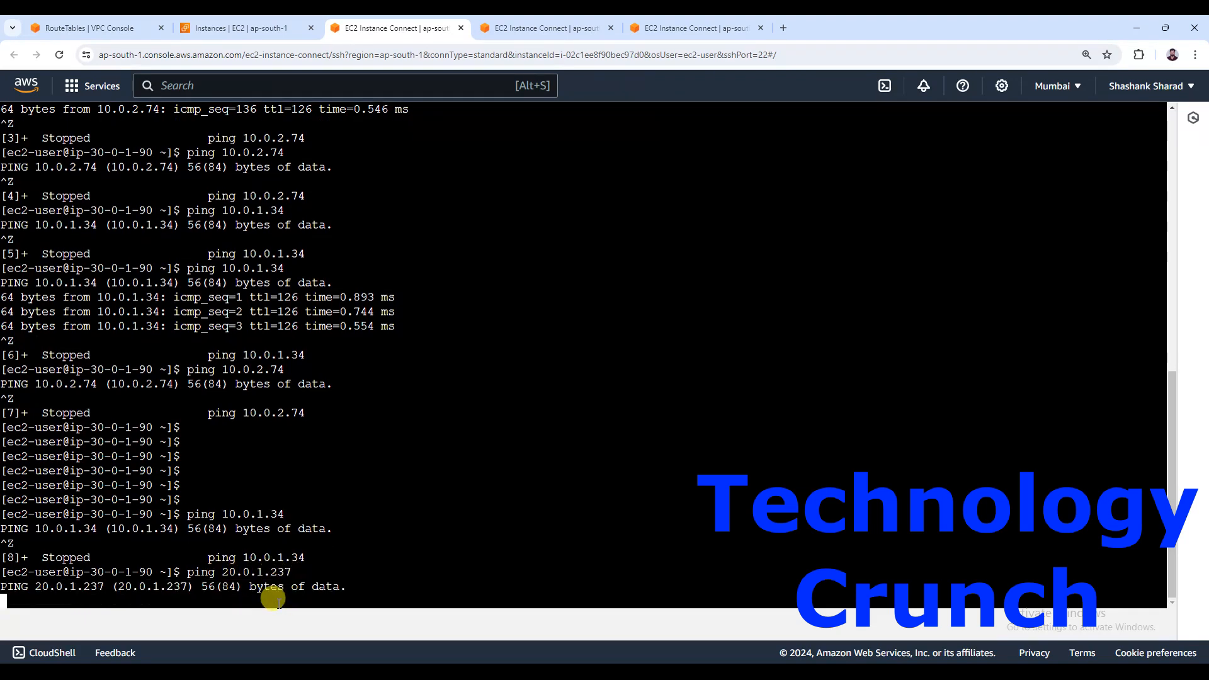
pyautogui.hotkey('ctrl', 'z')
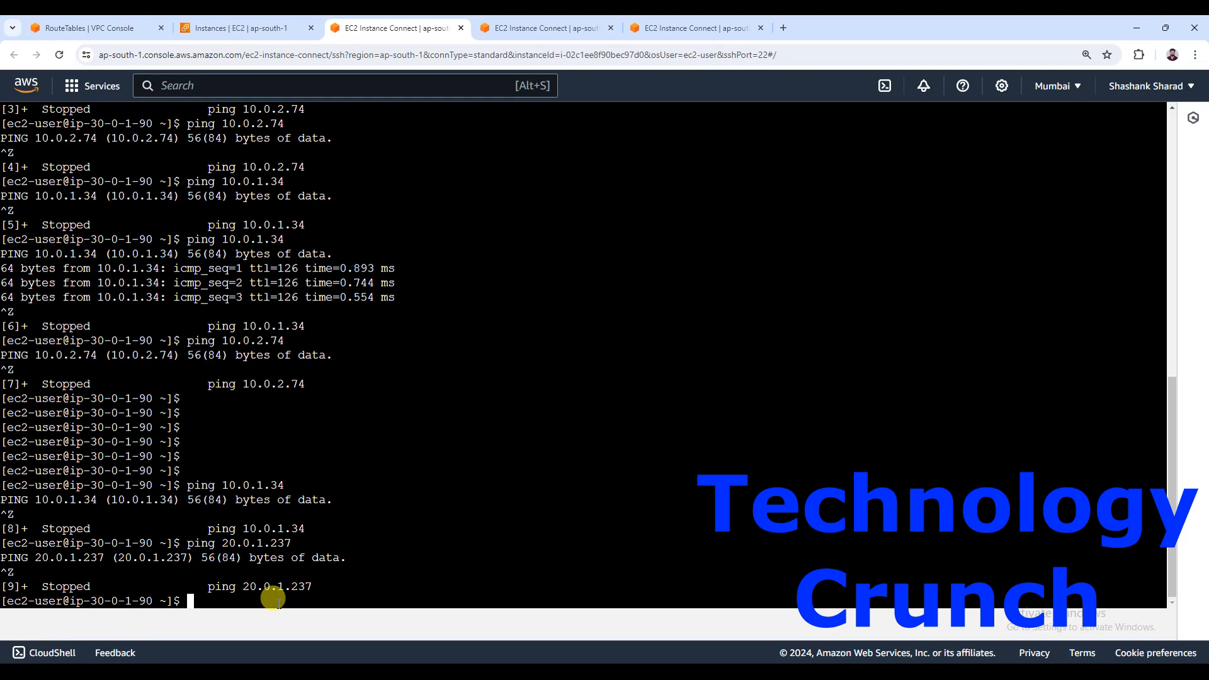
# Return to the VPC console and open the list of transit gateways.
pyautogui.click(131, 24)
pyautogui.scroll(-5, 95, 472)
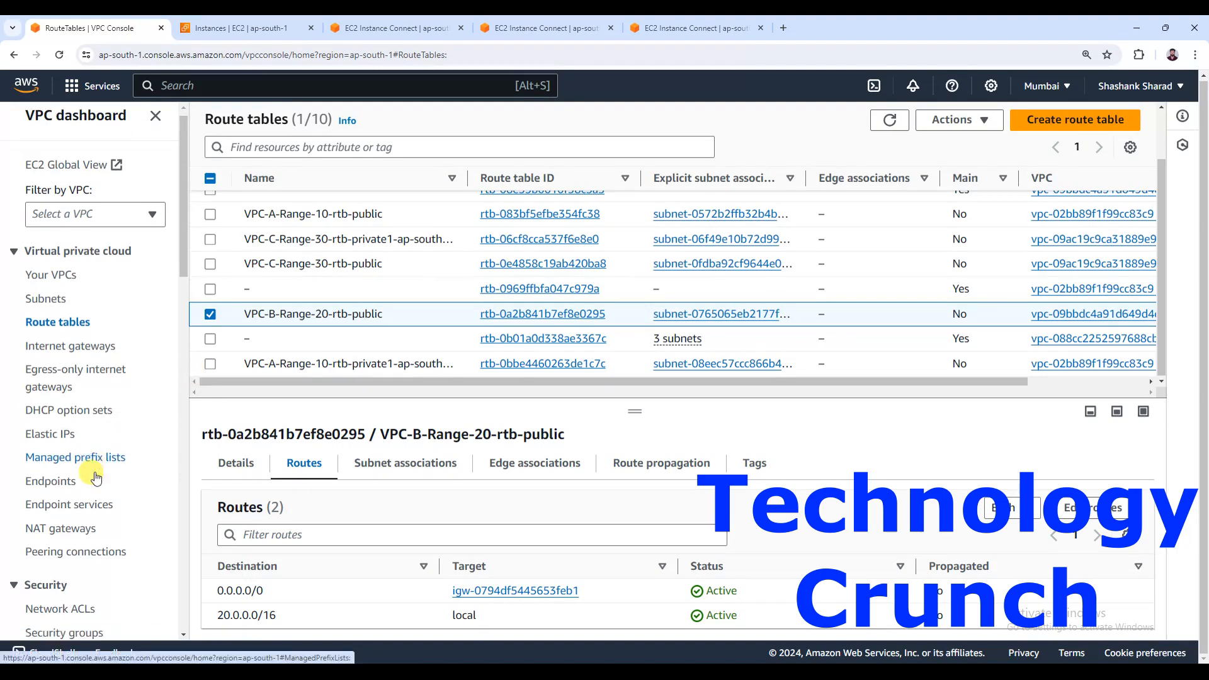
pyautogui.scroll(-10, 96, 477)
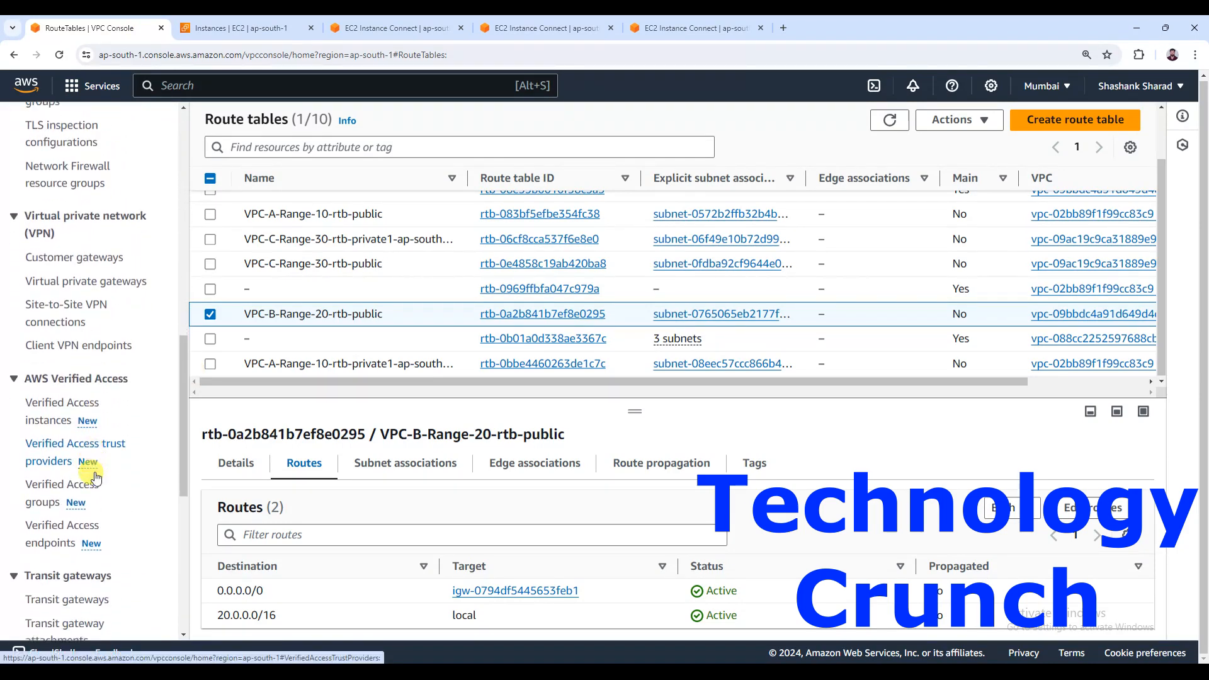
pyautogui.scroll(-1, 95, 478)
pyautogui.click(80, 275)
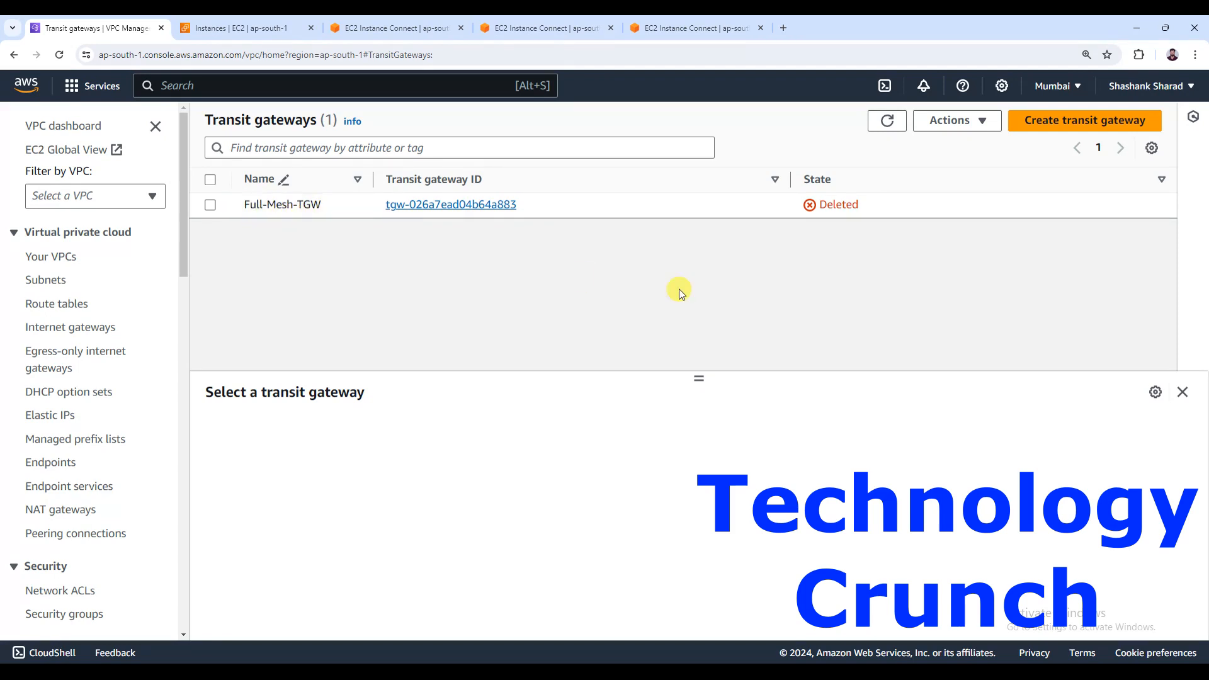
# Start creating a transit gateway named Partial-Mesh-TGW with Amazon side ASN 64513.
pyautogui.click(1069, 126)
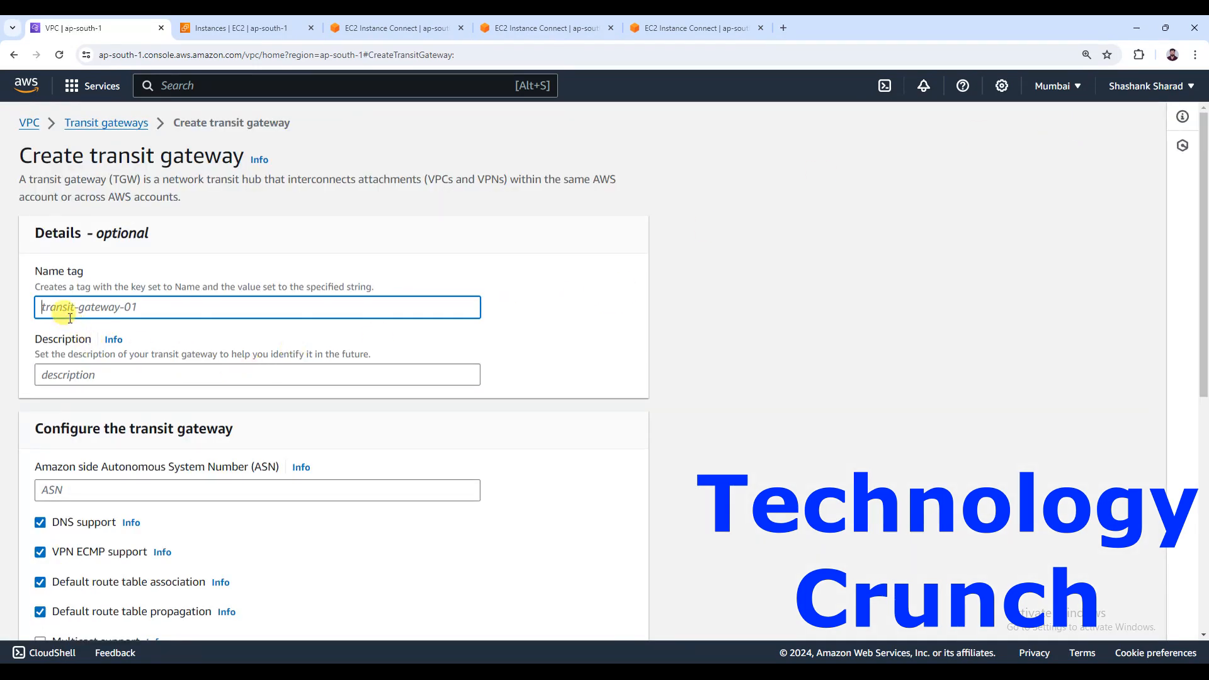
pyautogui.write('Partial-Mesh-TGW')
pyautogui.click(87, 492)
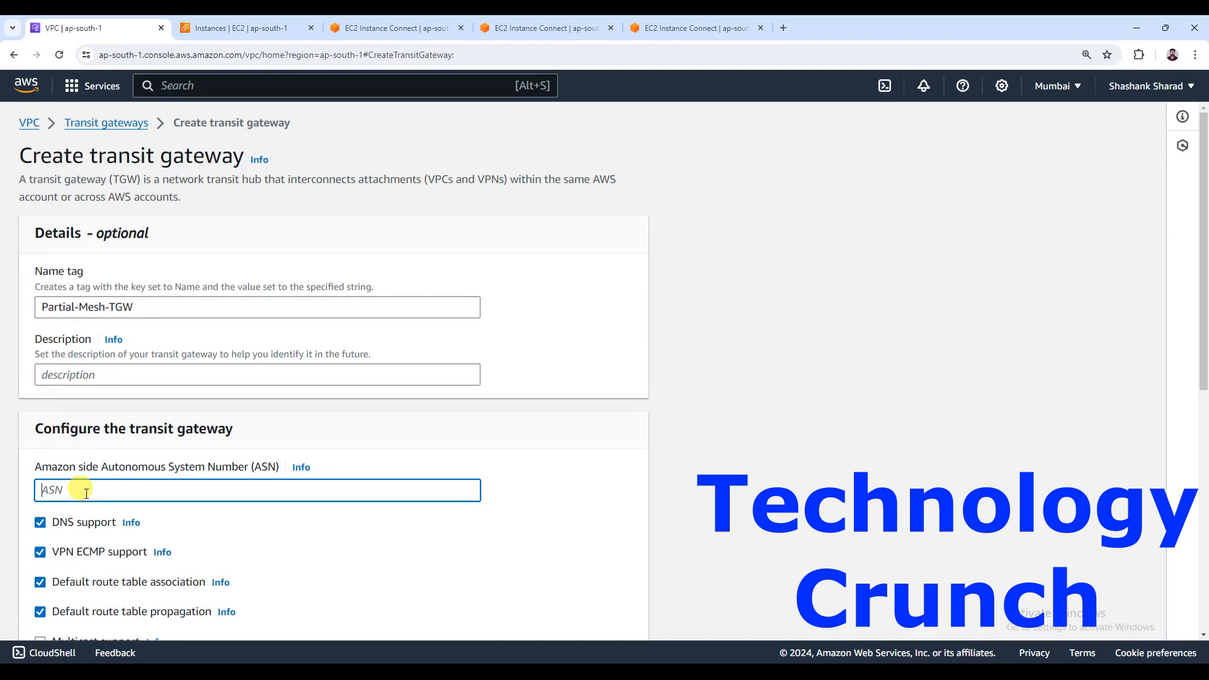
pyautogui.click(301, 468)
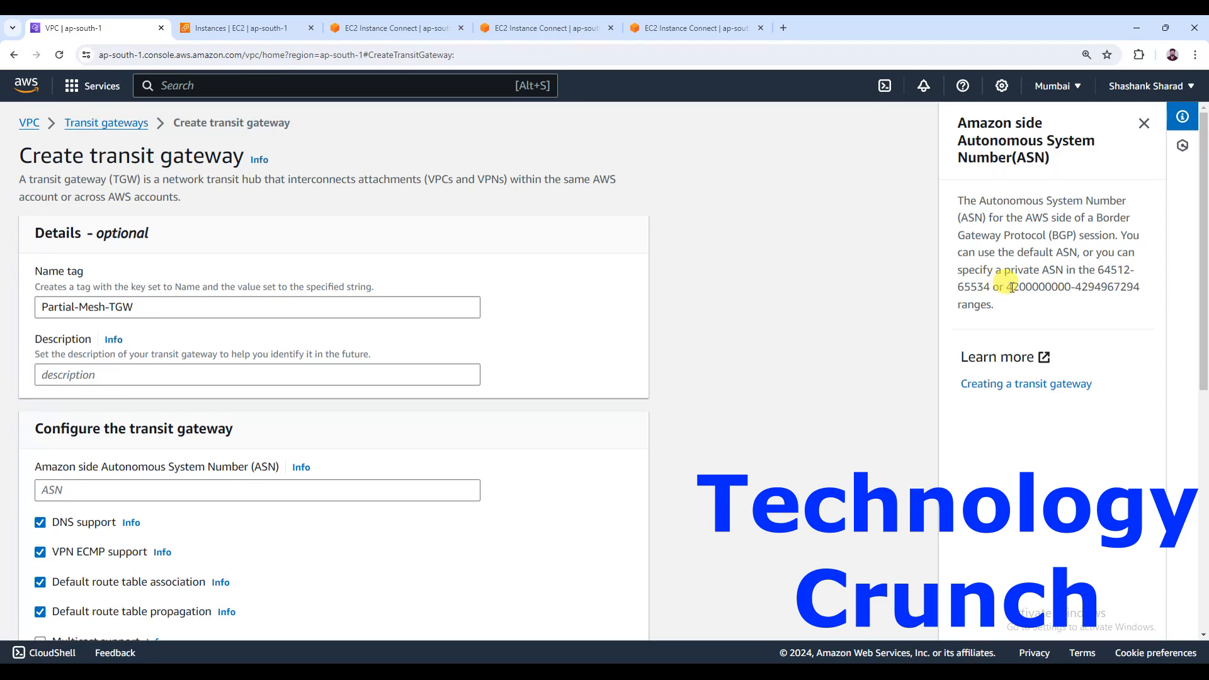
pyautogui.click(170, 493)
pyautogui.write('64513')
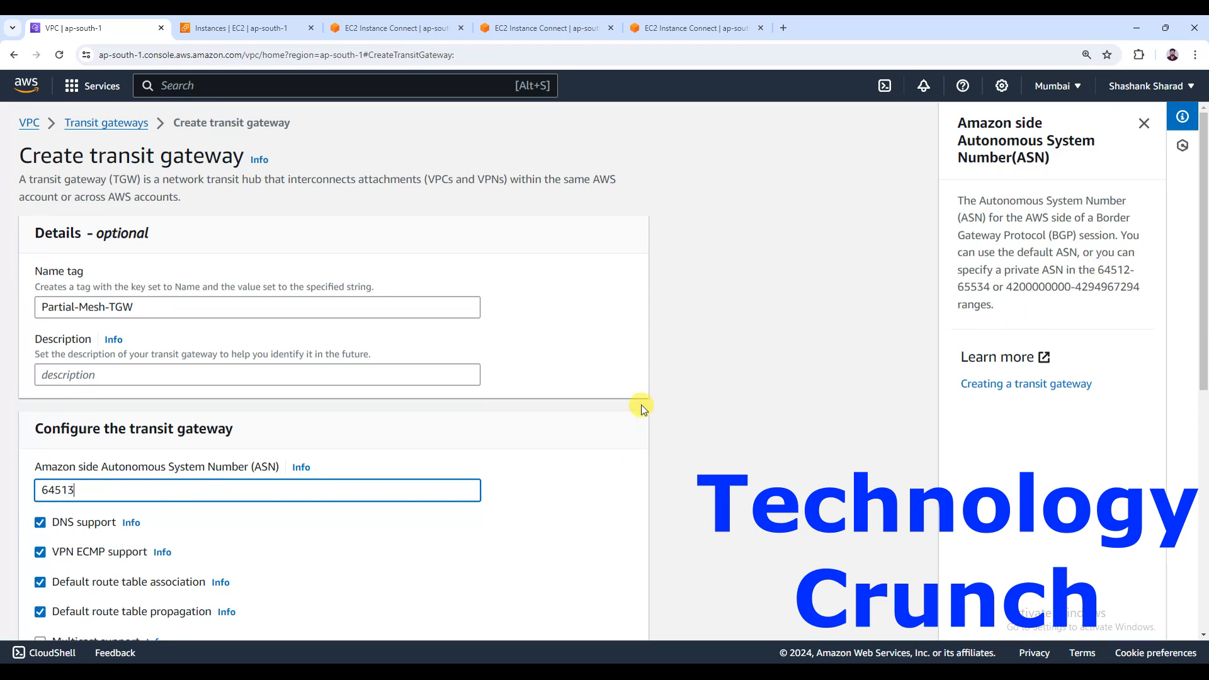
# Disable default route table propagation and default route table association, and create the transit gateway.
pyautogui.scroll(-2, 242, 484)
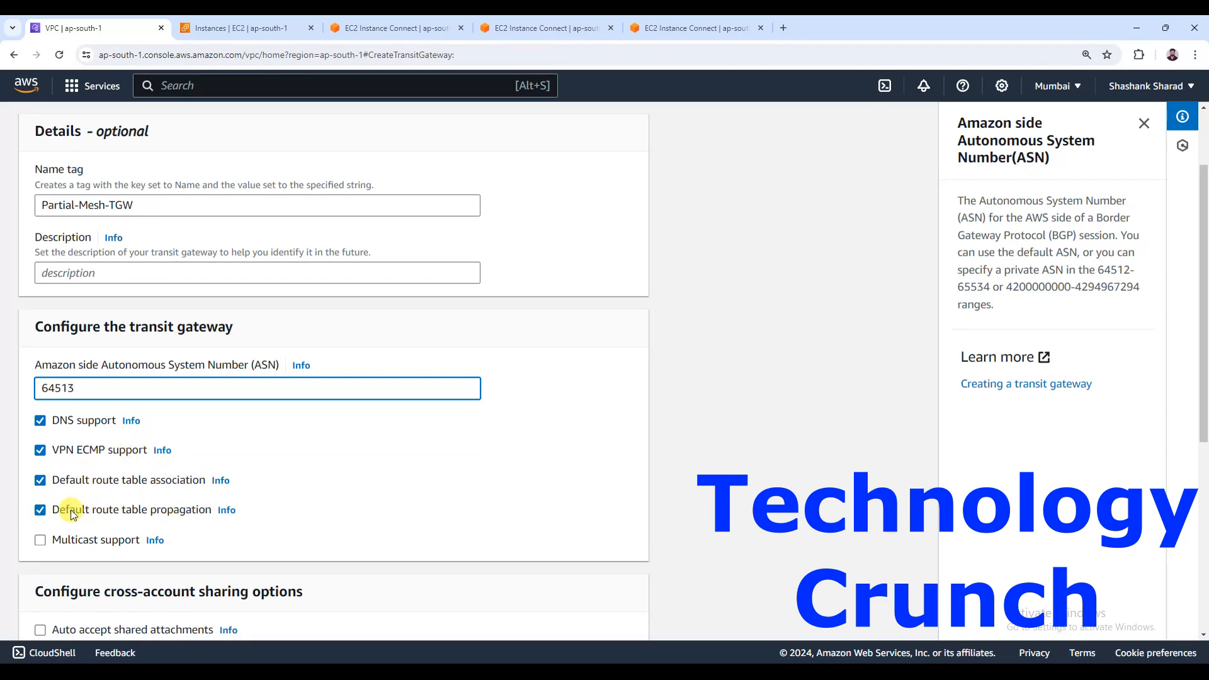
pyautogui.click(39, 511)
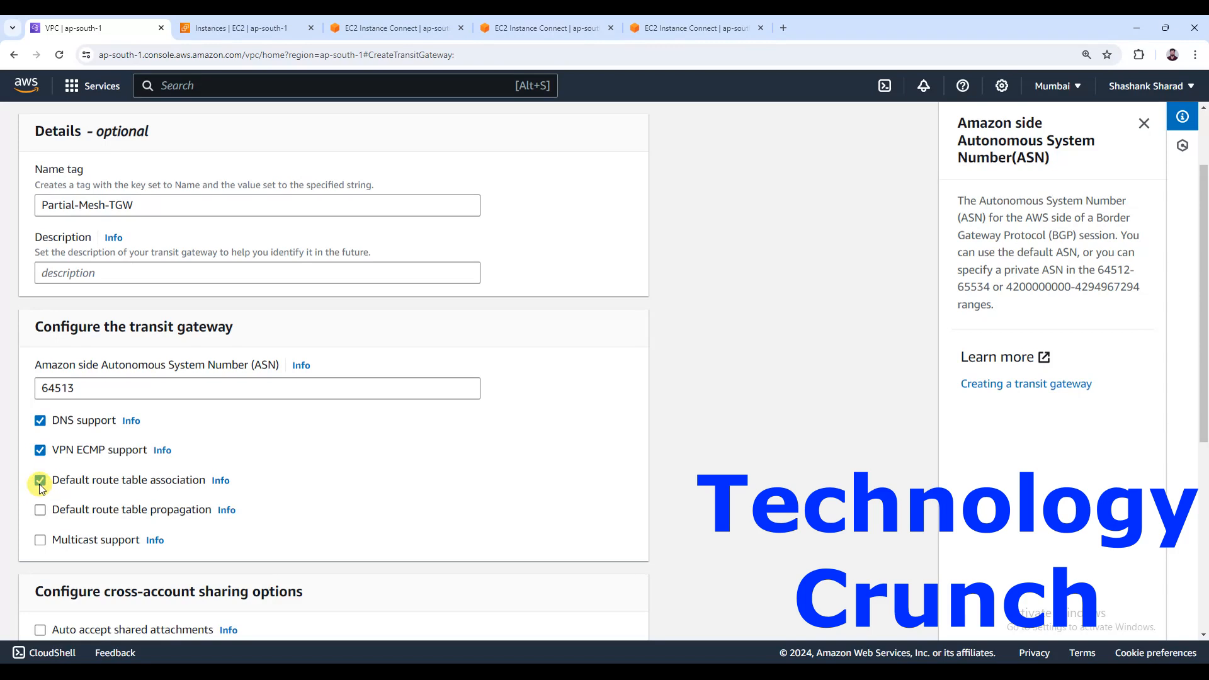
pyautogui.click(40, 485)
pyautogui.scroll(-5, 293, 497)
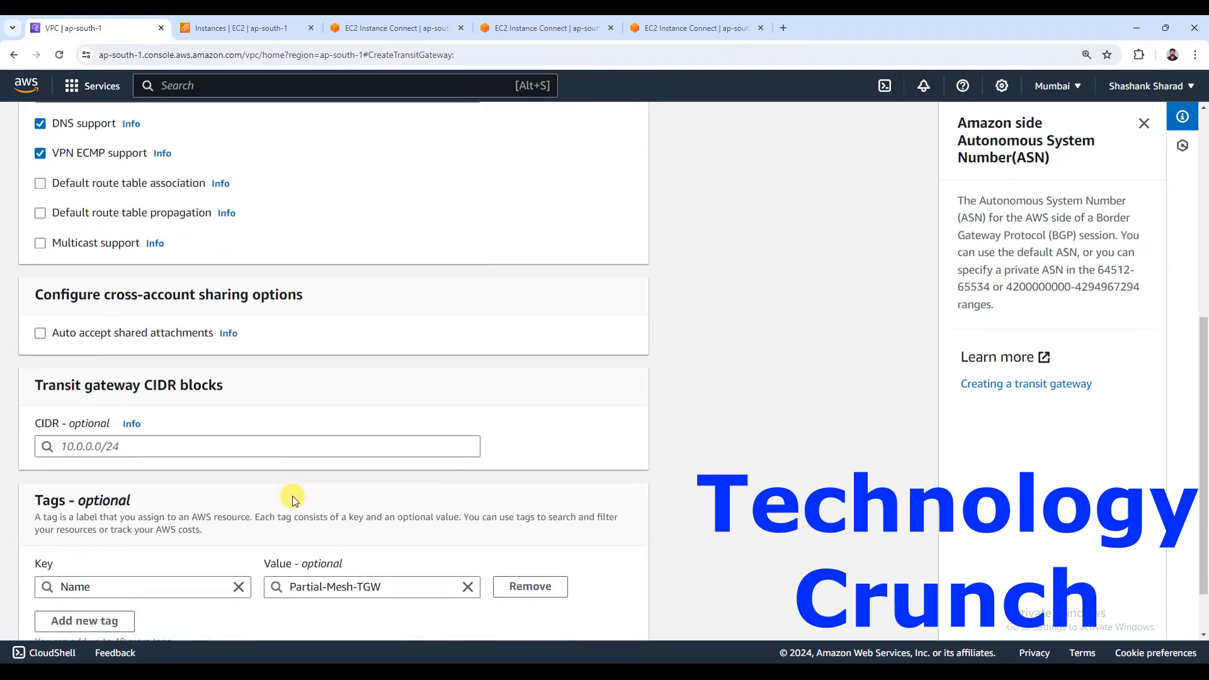
pyautogui.scroll(-2, 292, 497)
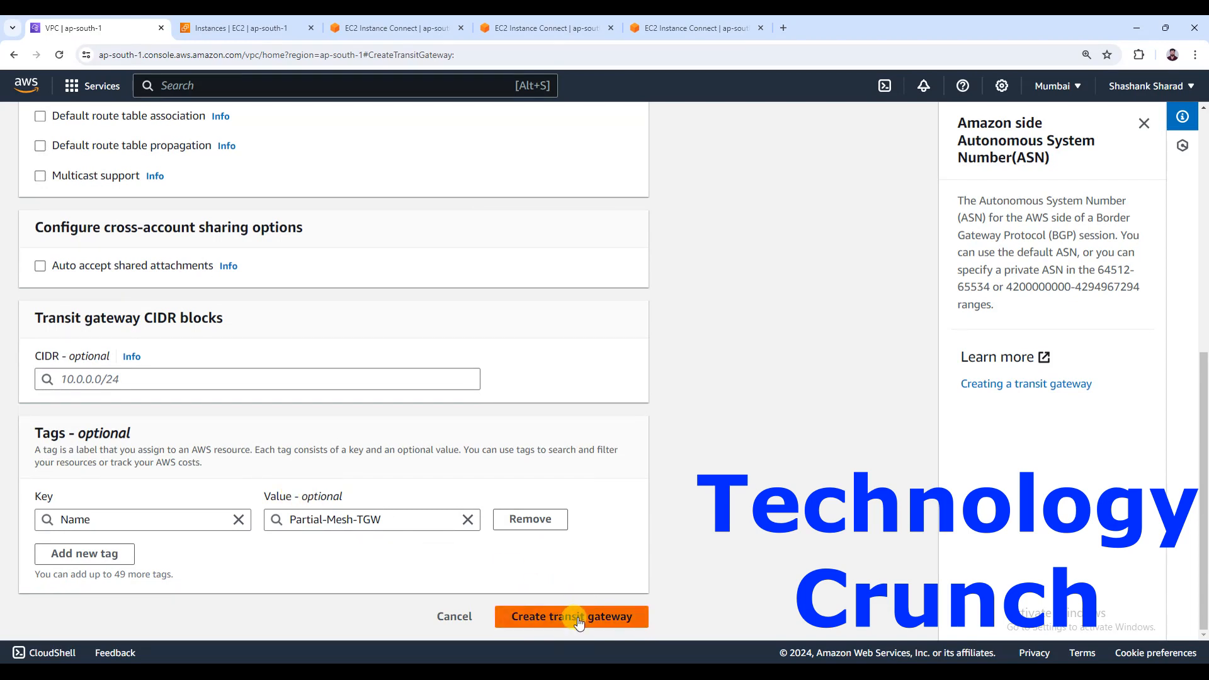
pyautogui.click(577, 618)
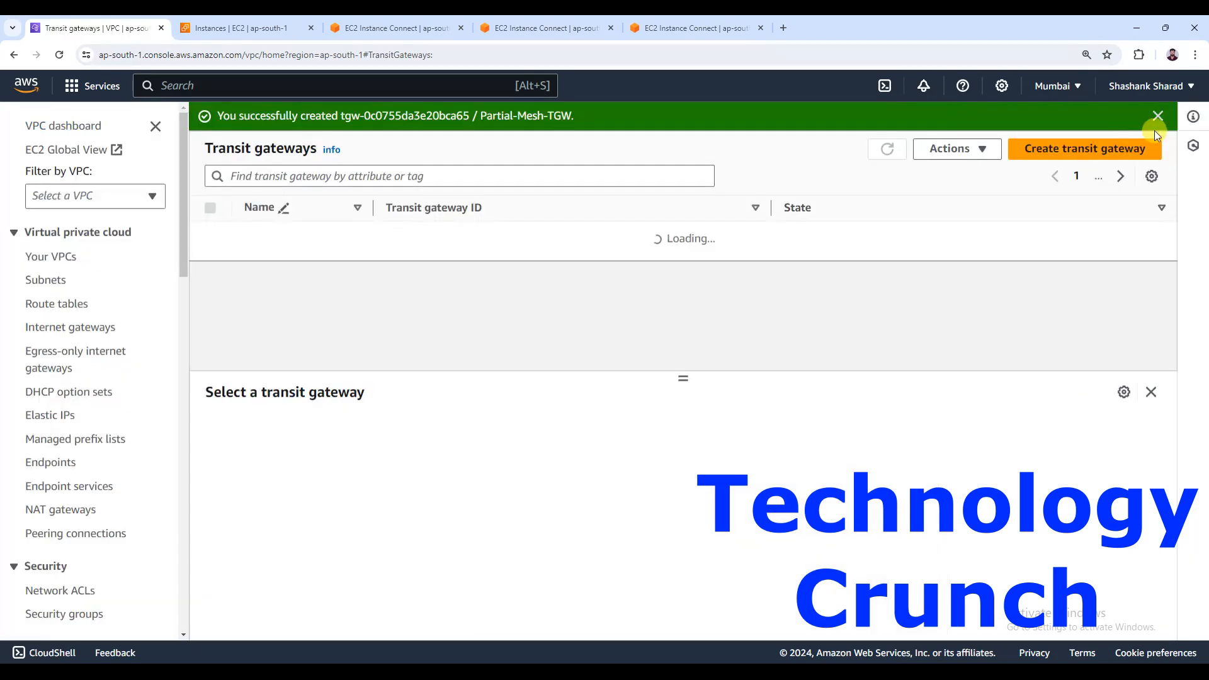
# Refresh the transit gateway list to check the state of Partial-Mesh-TGW, and view its details.
pyautogui.click(887, 150)
pyautogui.click(887, 149)
pyautogui.click(887, 150)
pyautogui.click(887, 150)
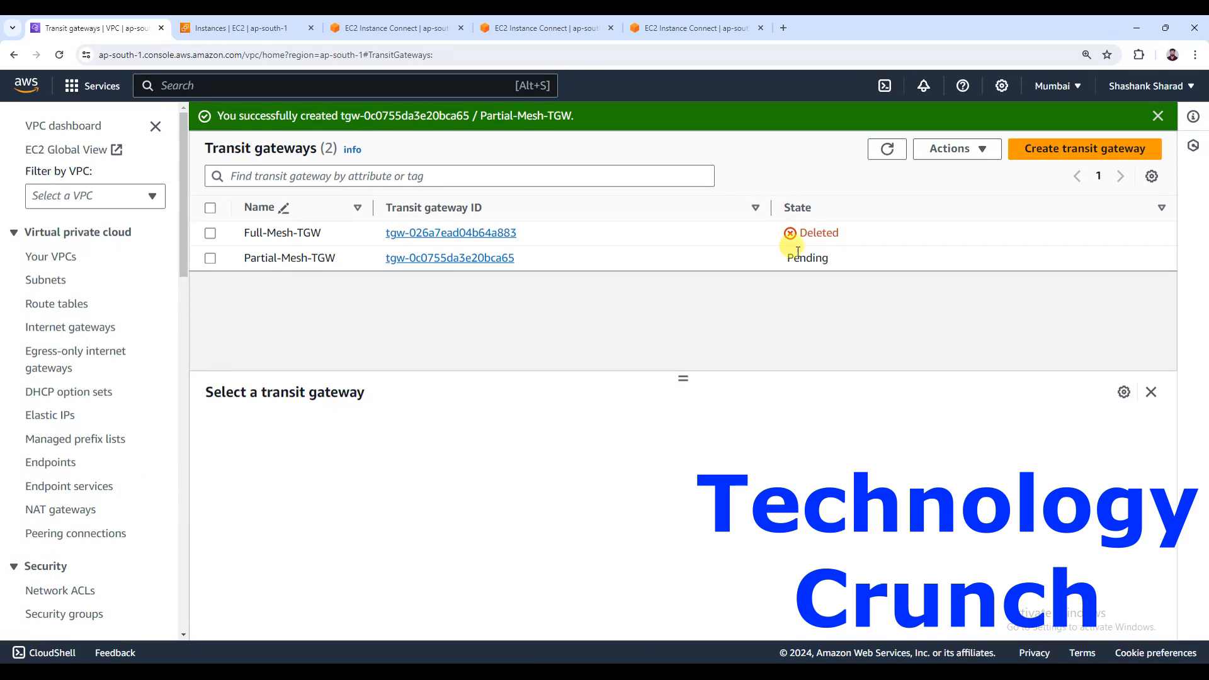
pyautogui.click(890, 150)
pyautogui.click(901, 154)
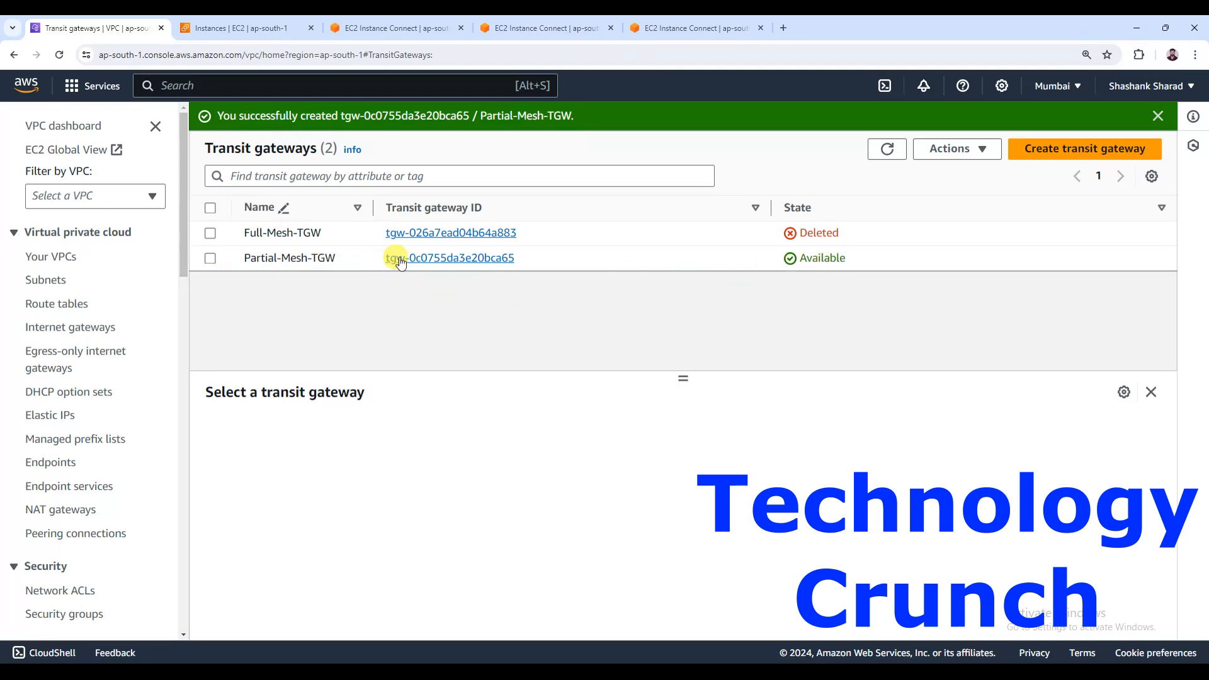
pyautogui.click(209, 259)
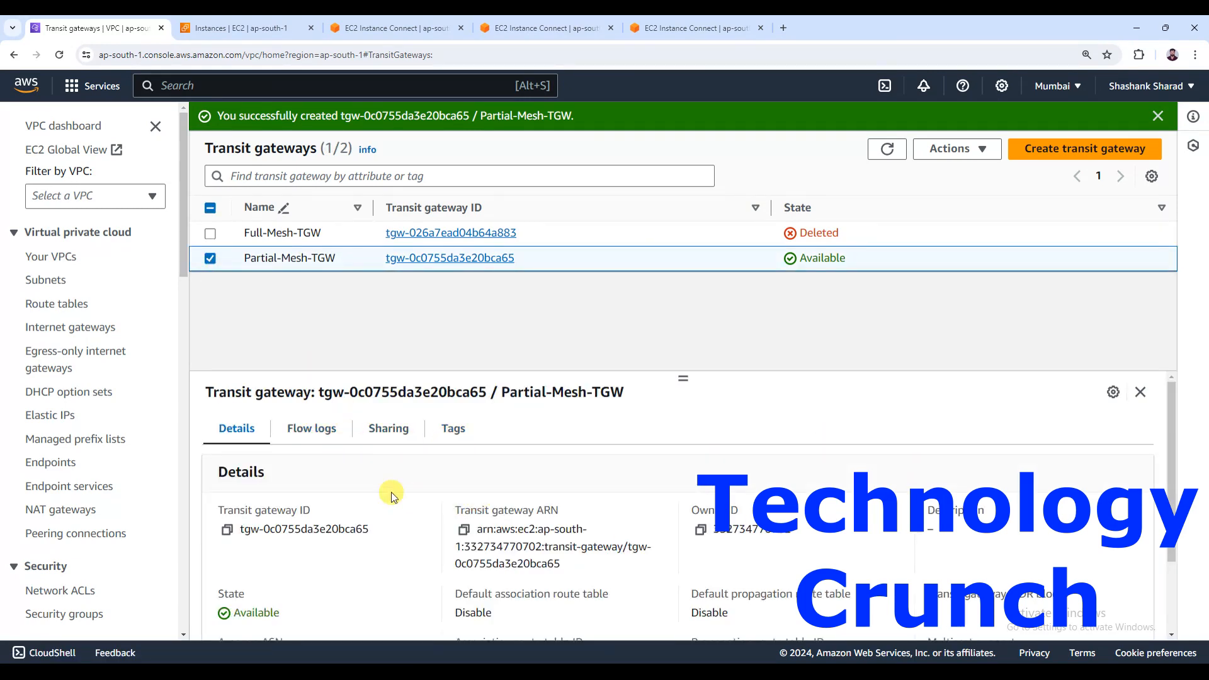
# Open the list of transit gateway attachments and widen the Name column to show the full names.
pyautogui.scroll(-4, 141, 476)
pyautogui.scroll(-7, 141, 476)
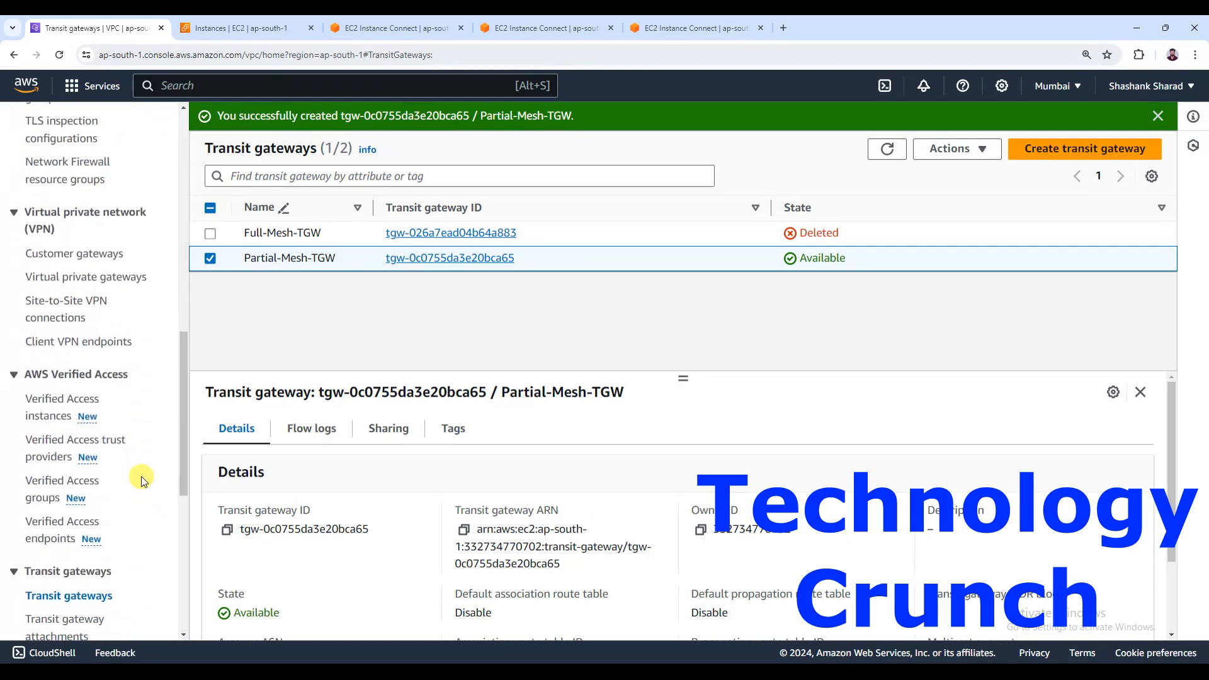
pyautogui.scroll(-3, 141, 476)
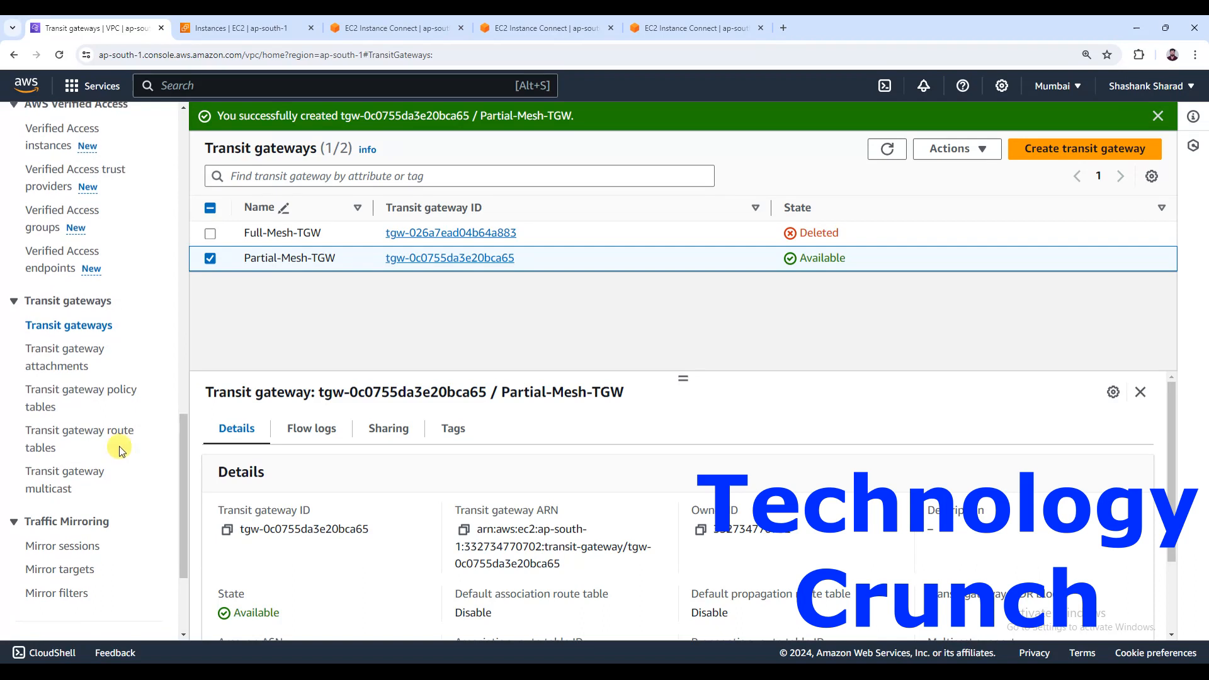
pyautogui.click(72, 369)
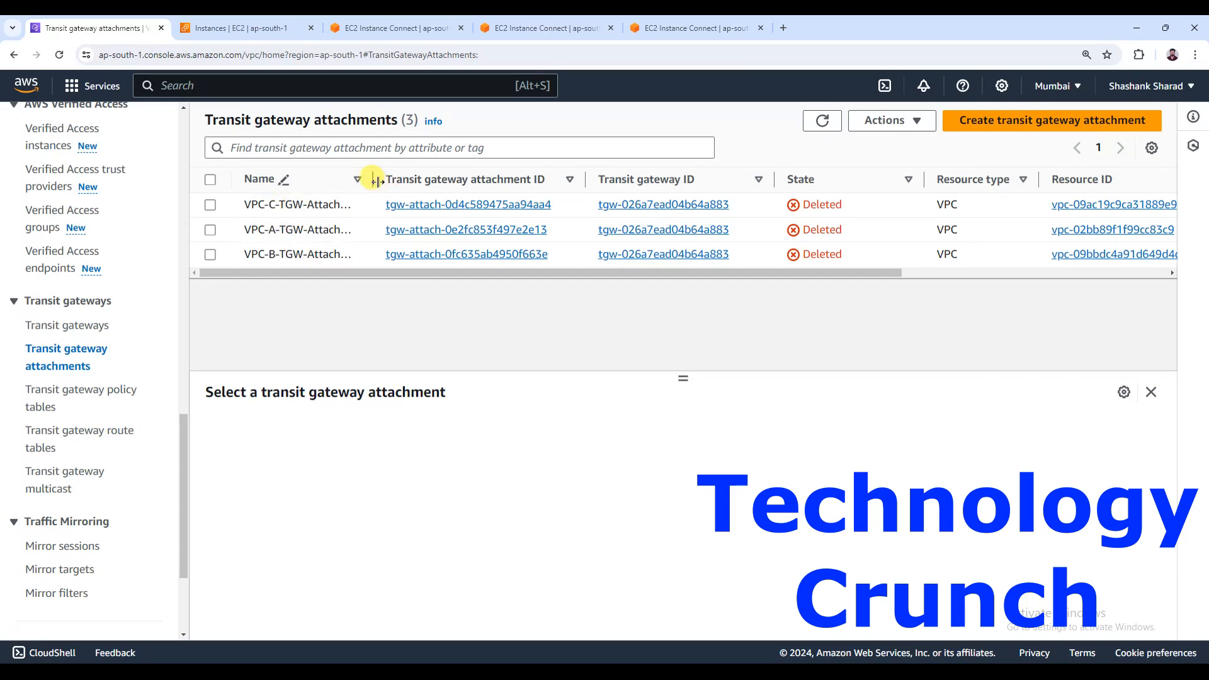
pyautogui.moveTo(377, 181); pyautogui.dragTo(432, 179)
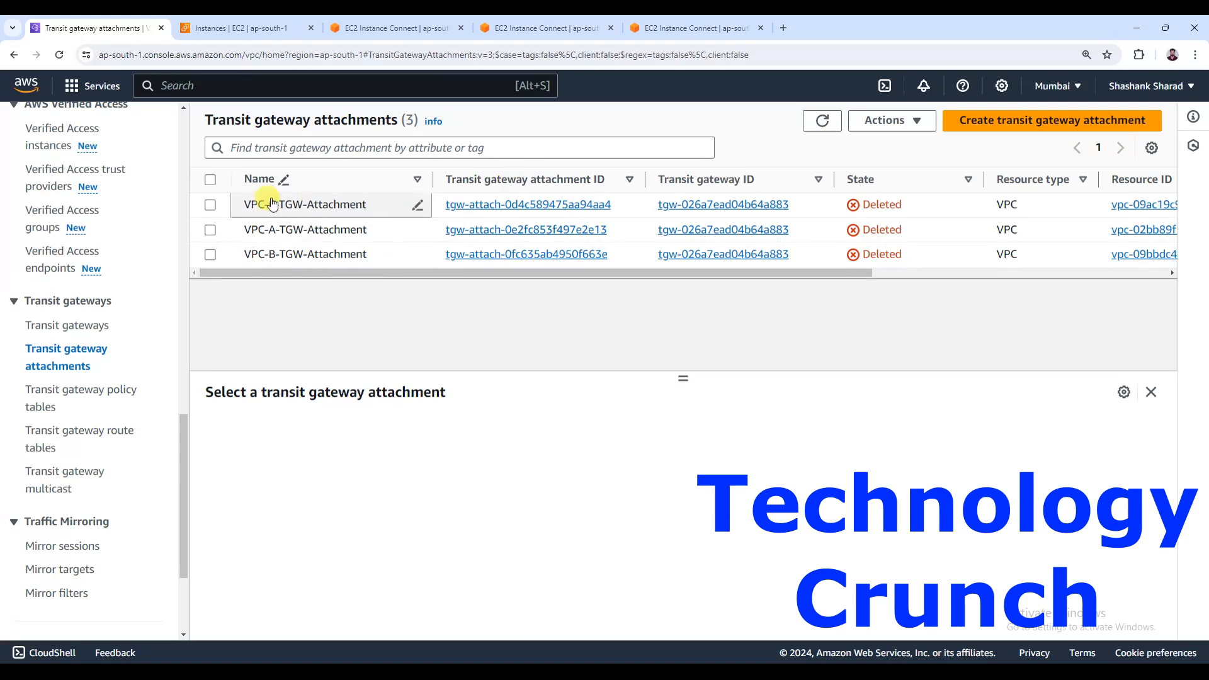
# Start a transit gateway attachment named VPC-A-TGW-Attach for Partial-Mesh-TGW, with attachment type VPC.
pyautogui.click(1028, 130)
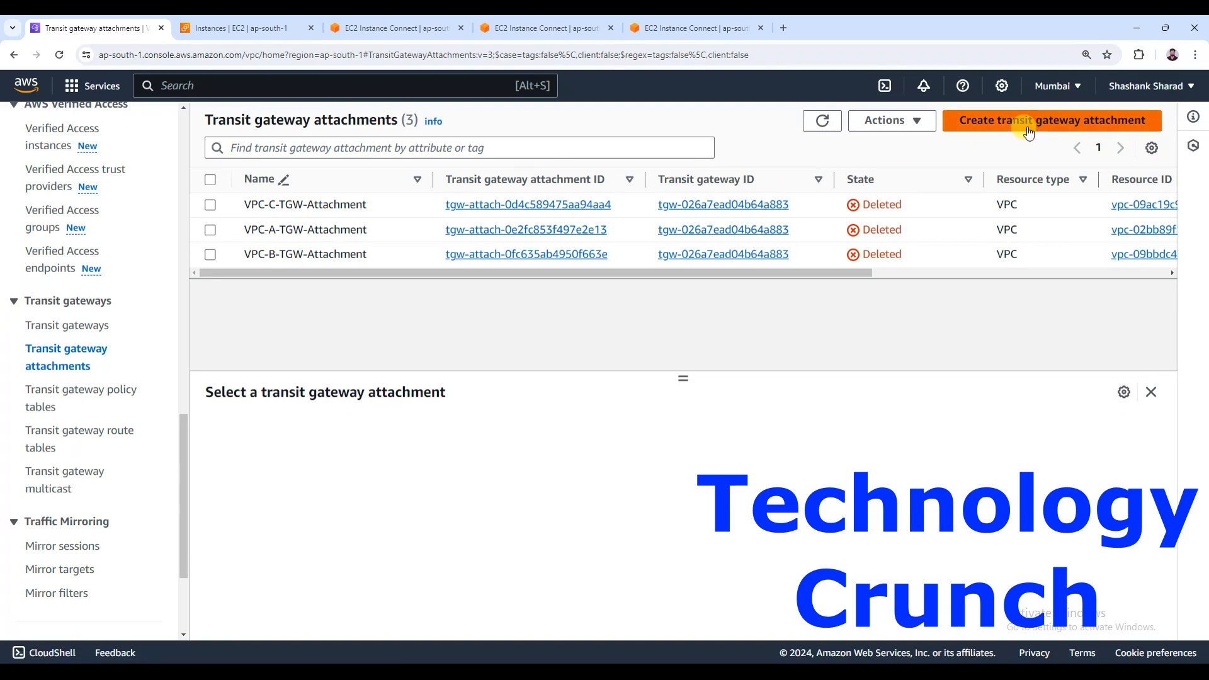
pyautogui.click(130, 308)
pyautogui.write('VP')
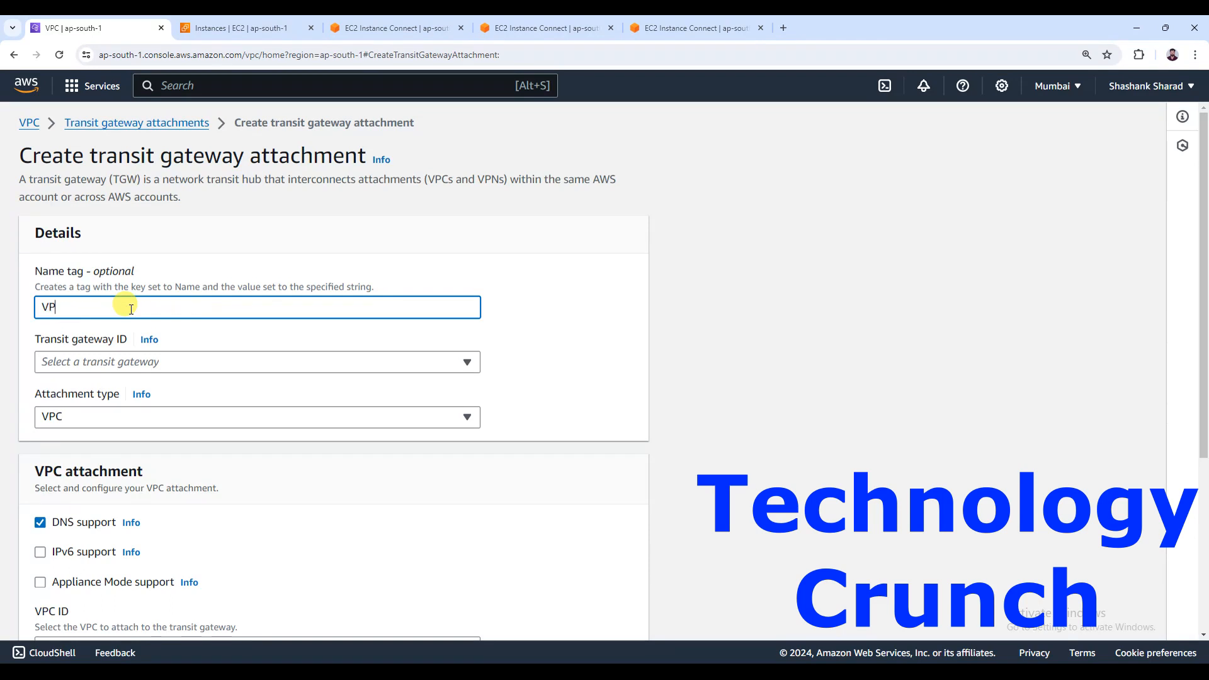
pyautogui.write('C-A-TGW-Attach')
pyautogui.hotkey('ctrl', 'a')
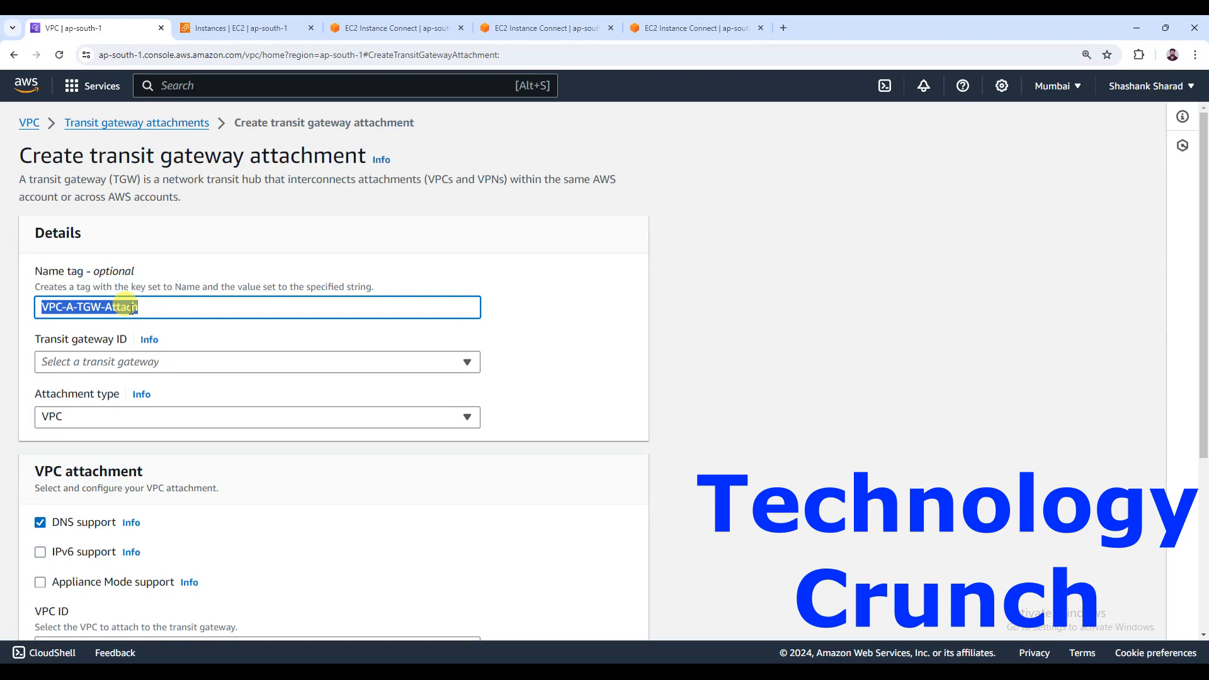
pyautogui.click(122, 361)
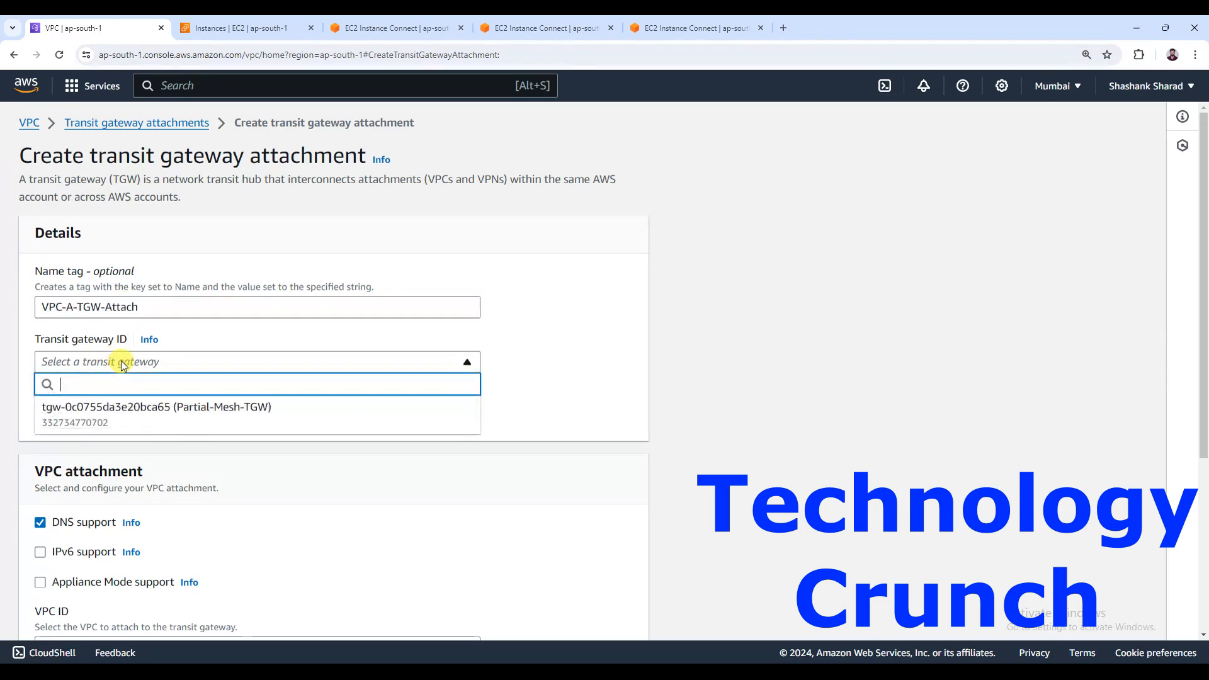
pyautogui.click(253, 418)
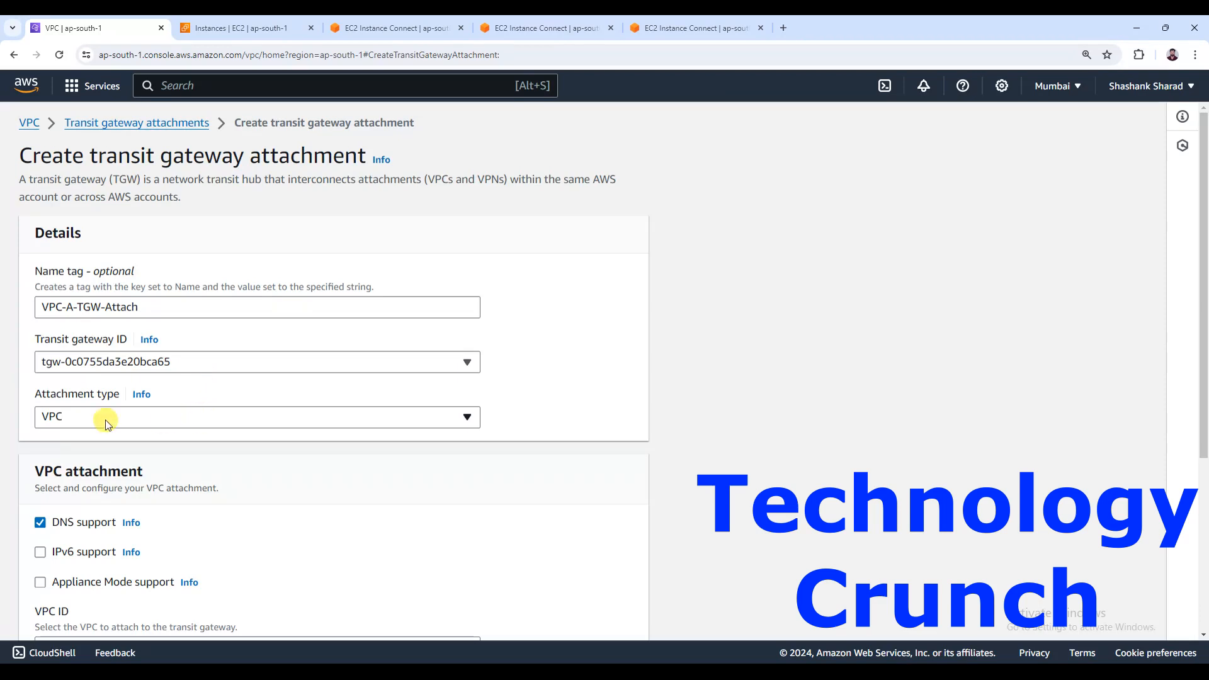
pyautogui.click(75, 418)
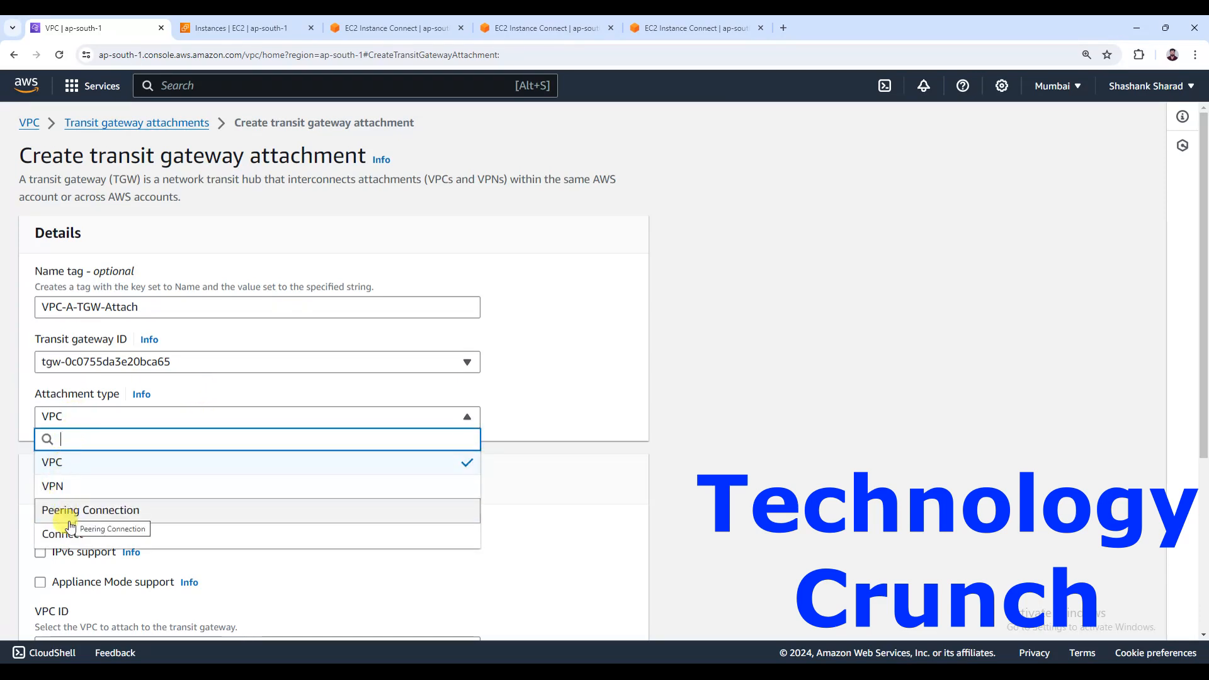
pyautogui.click(68, 470)
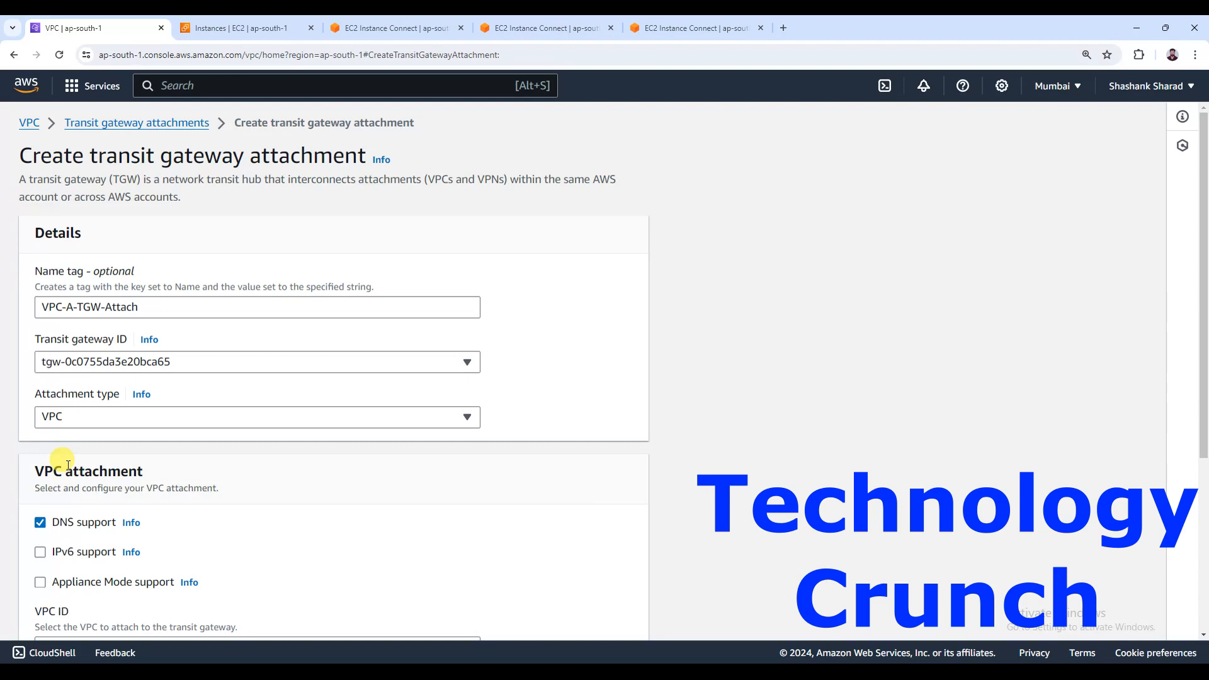
# Choose VPC-A-Range-10-vpc (10.0.0.0/16) as the VPC to attach to the transit gateway.
pyautogui.scroll(-2, 232, 475)
pyautogui.scroll(-1, 231, 474)
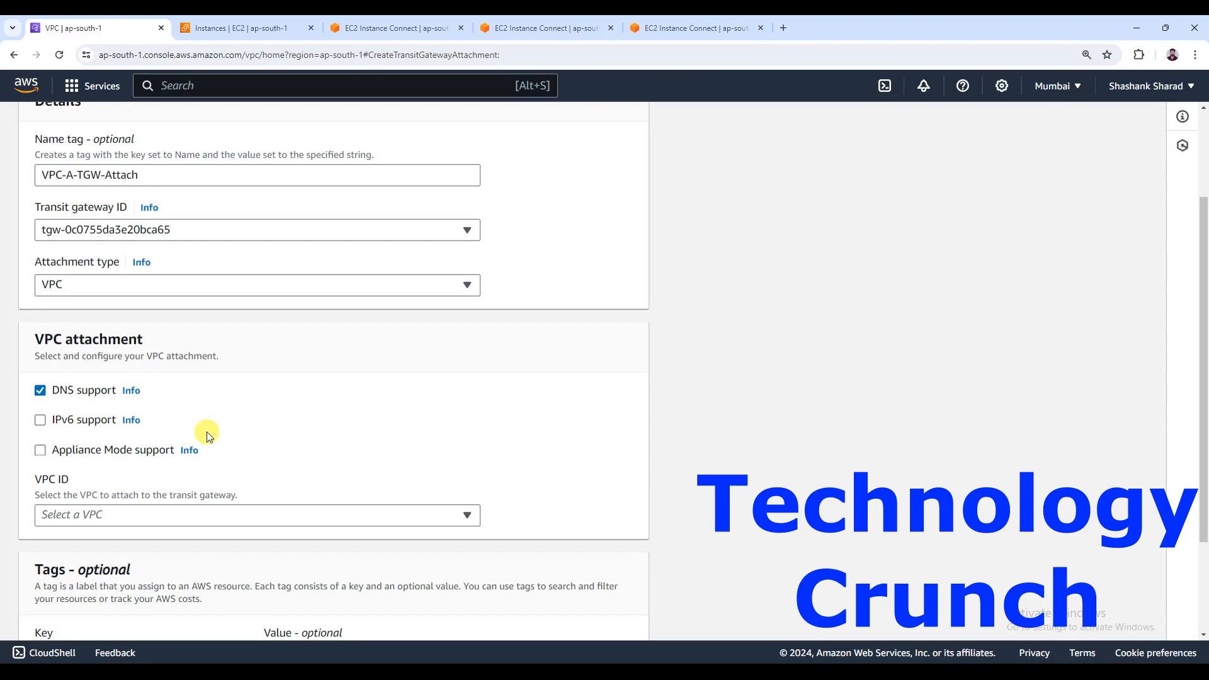
pyautogui.scroll(-1, 202, 430)
pyautogui.scroll(-1, 203, 431)
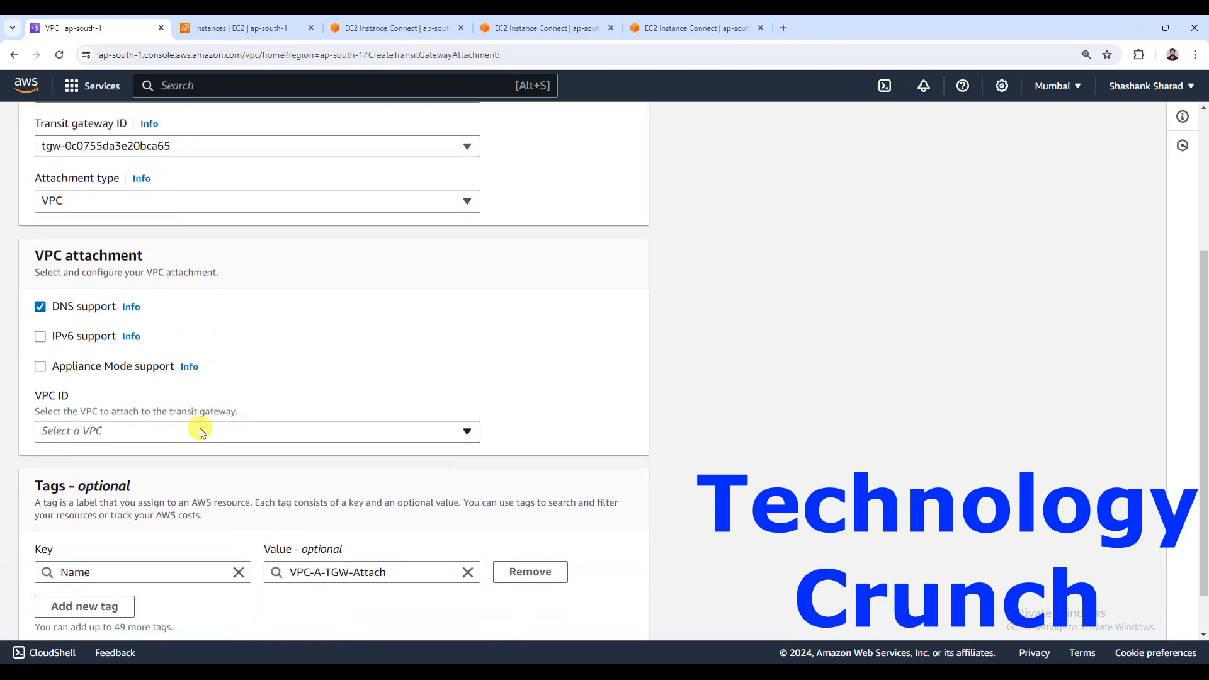
pyautogui.click(196, 431)
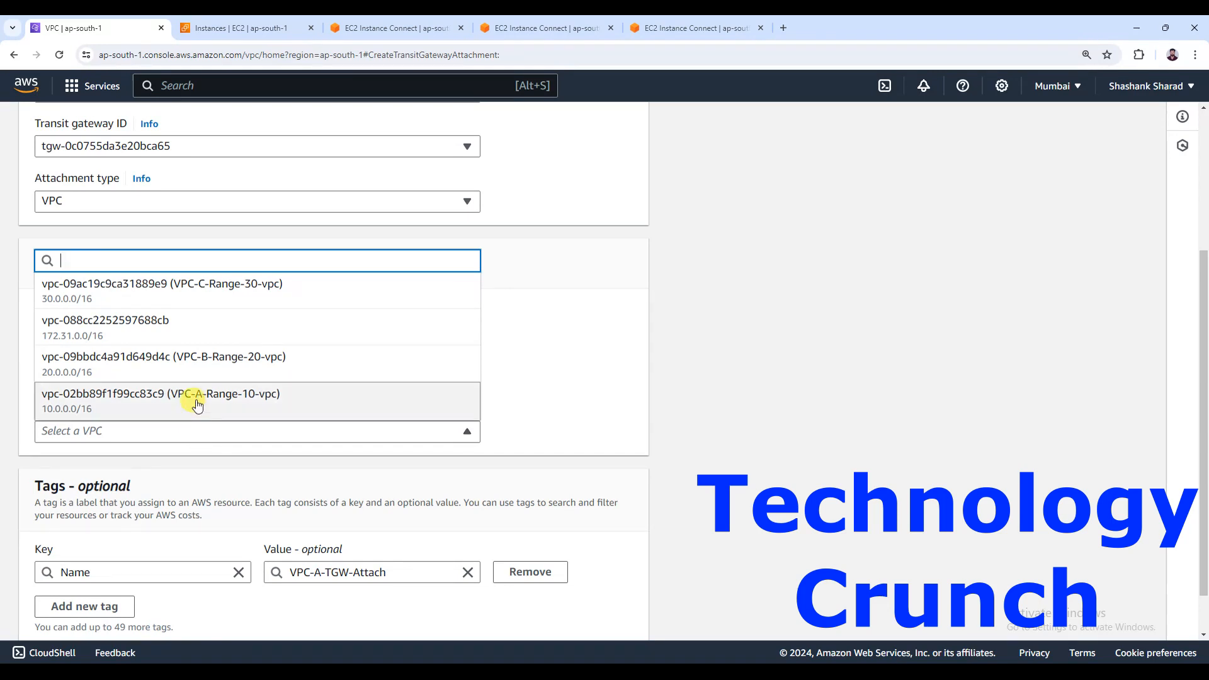
pyautogui.click(195, 399)
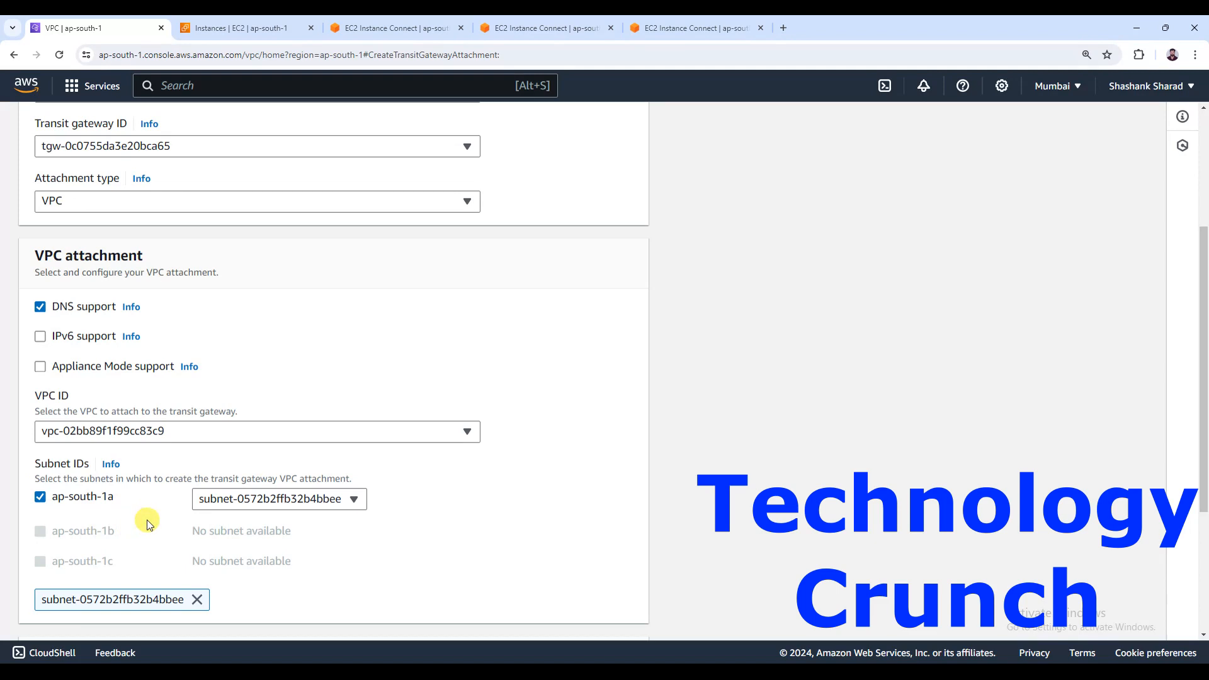
# Review the ap-south-1a subnet choices, keep the VPC-A public1 subnet, and create the attachment.
pyautogui.scroll(-3, 146, 519)
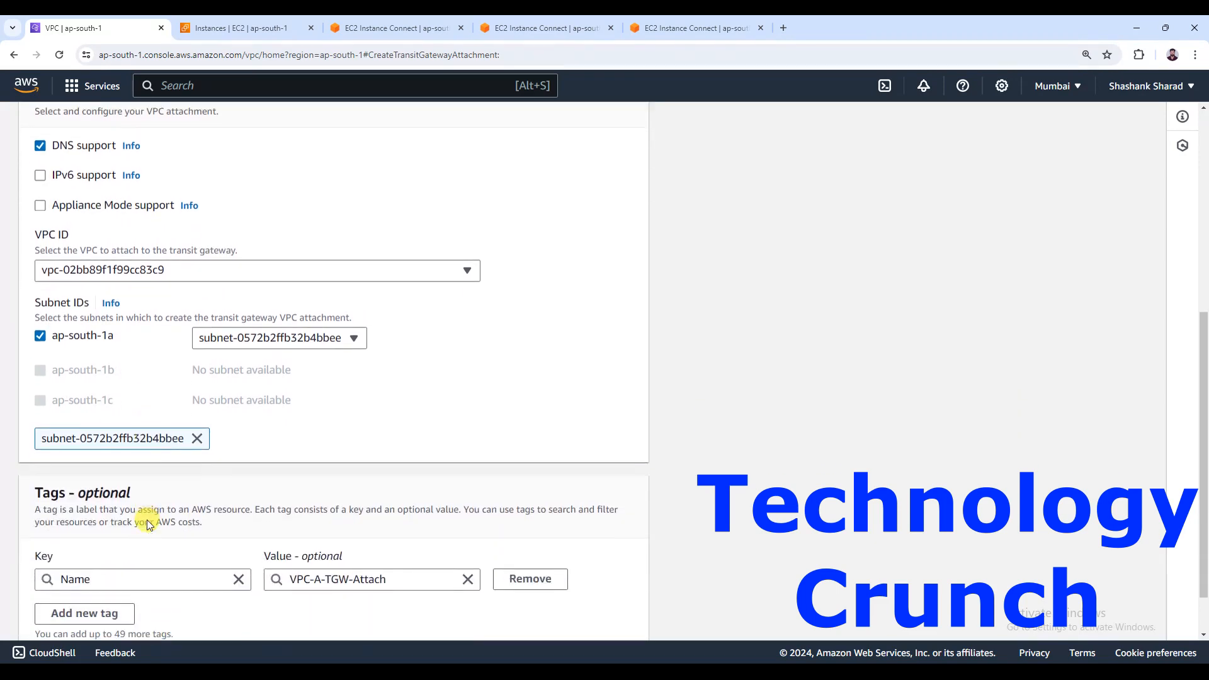
pyautogui.click(312, 334)
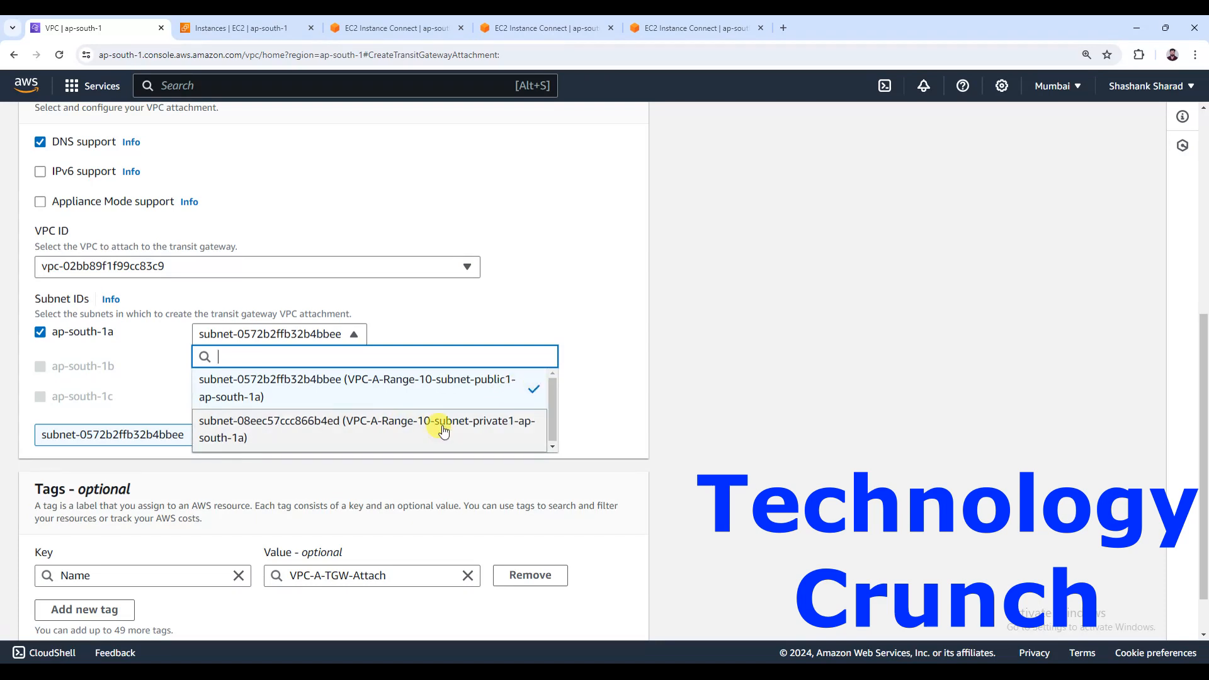
pyautogui.click(521, 311)
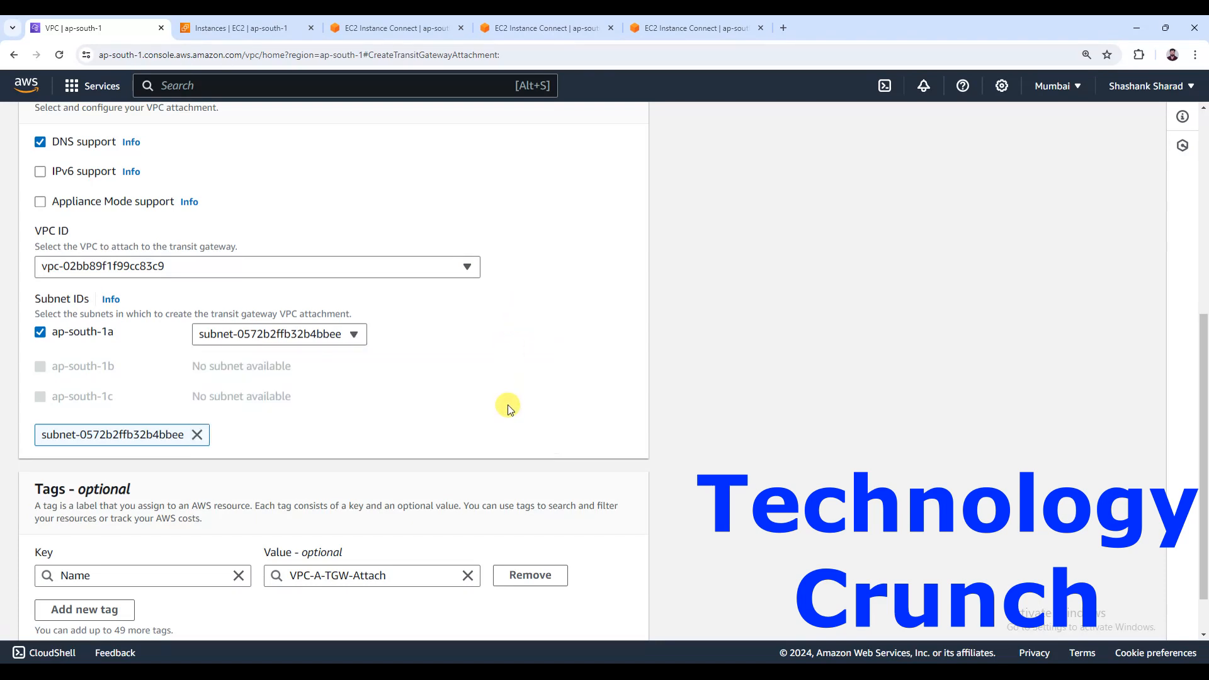
pyautogui.scroll(-1, 510, 378)
pyautogui.click(570, 620)
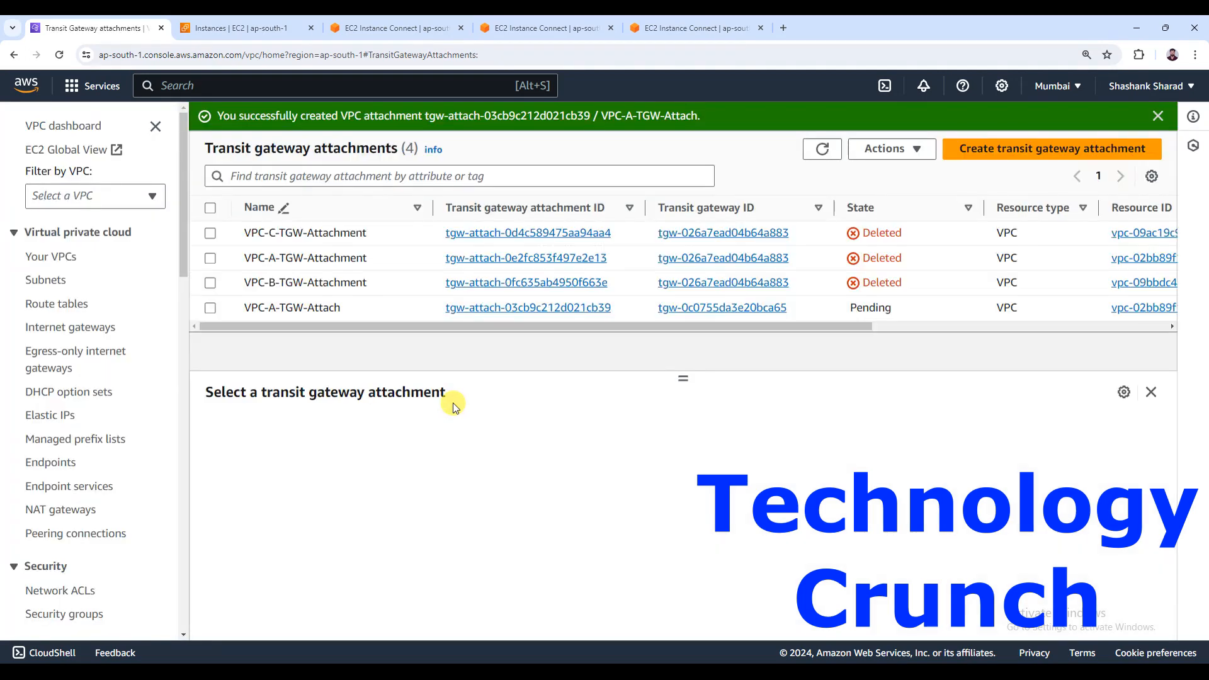
# Start another transit gateway attachment named VPC-B-TGW-Attach for Partial-Mesh-TGW.
pyautogui.click(1052, 148)
pyautogui.click(246, 308)
pyautogui.write('VPC-A-TGW-Attach')
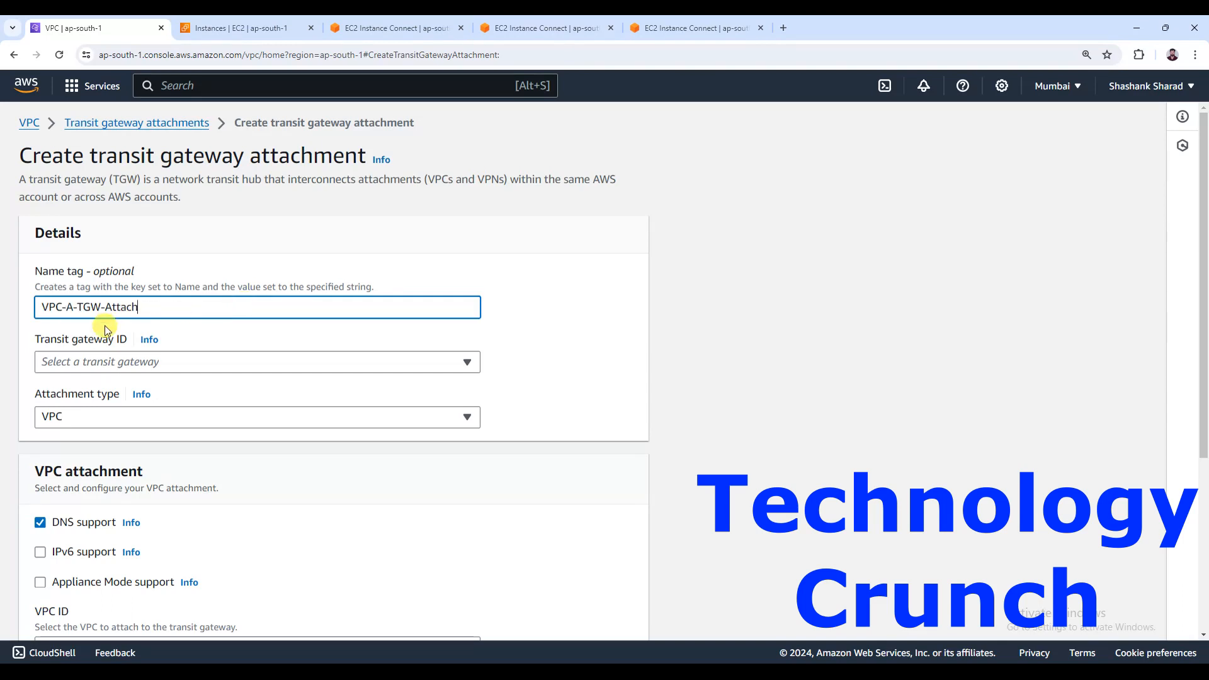
pyautogui.click(74, 308)
pyautogui.press('BackSpace')
pyautogui.write('B')
pyautogui.click(136, 367)
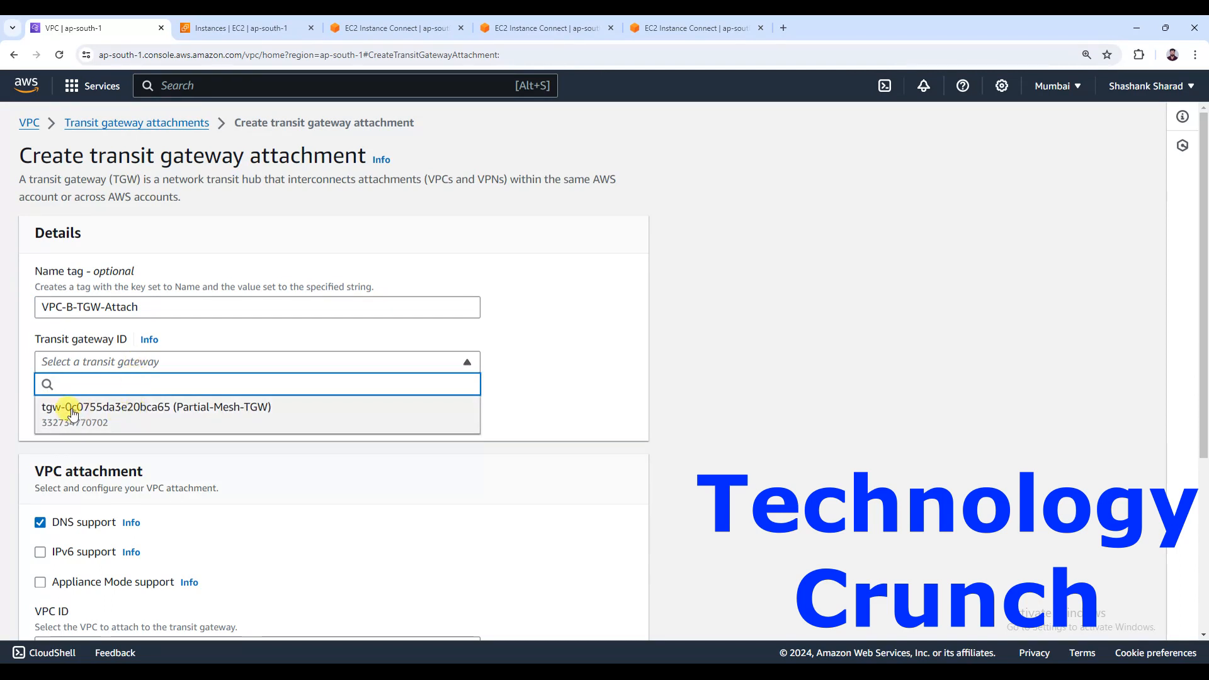
pyautogui.click(245, 419)
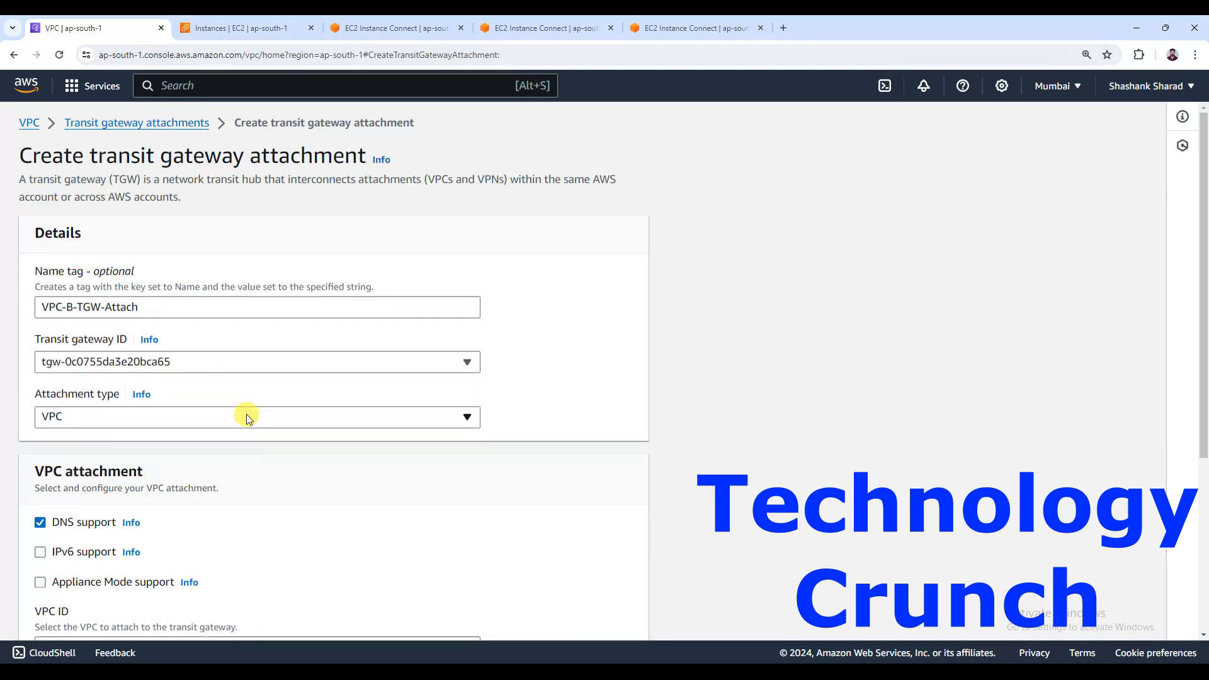
pyautogui.scroll(-4, 237, 512)
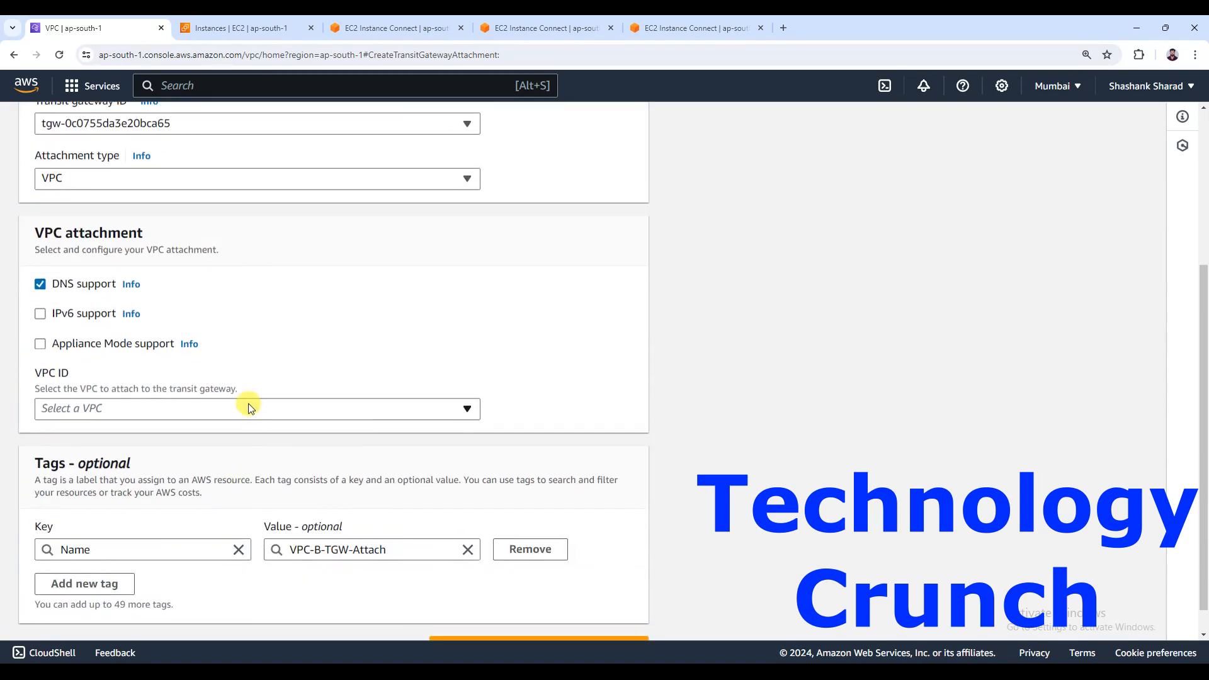
# Choose VPC-B-Range-20-vpc (20.0.0.0/16) as the VPC to attach and create the VPC-B-TGW-Attach attachment.
pyautogui.click(249, 409)
pyautogui.click(222, 349)
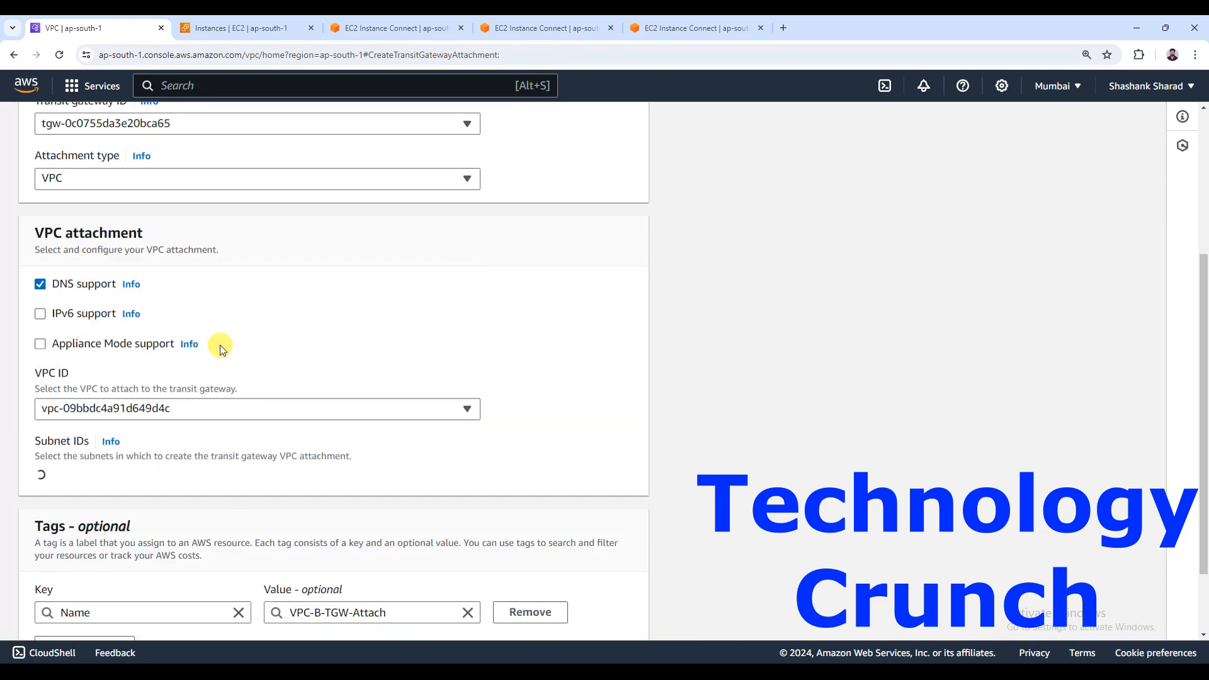
pyautogui.scroll(-4, 394, 497)
pyautogui.click(522, 621)
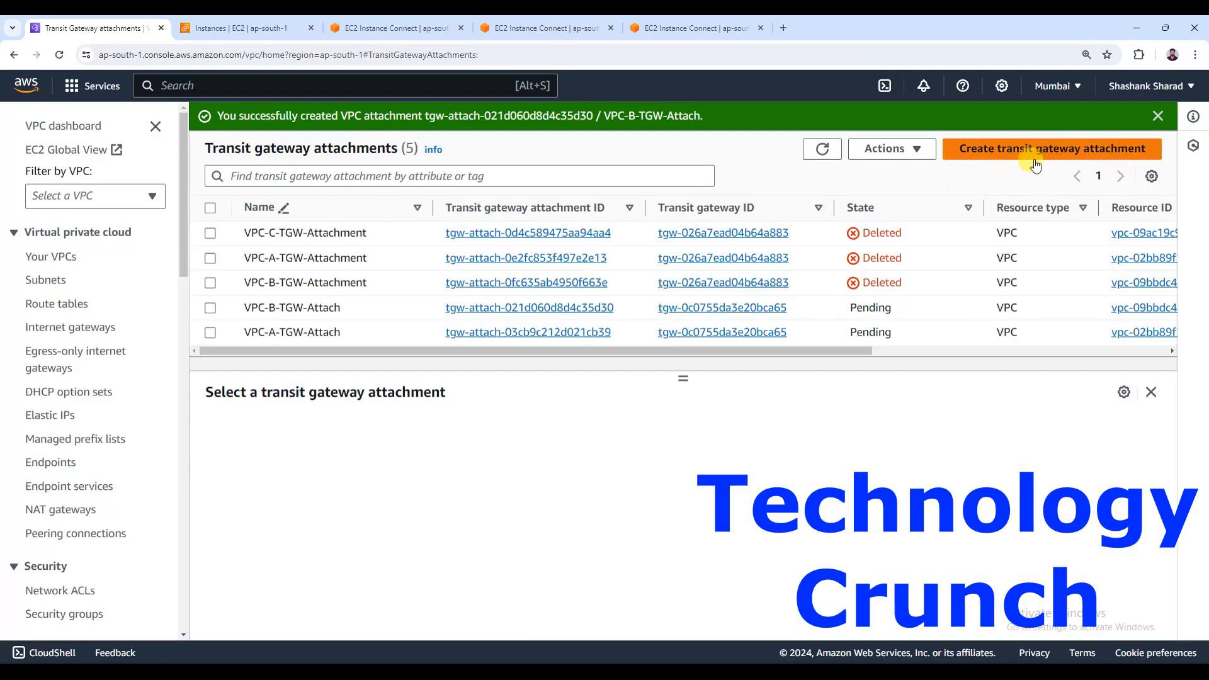
# Start a third transit gateway attachment named VPC-C-TGW-Attach for Partial-Mesh-TGW.
pyautogui.click(1037, 150)
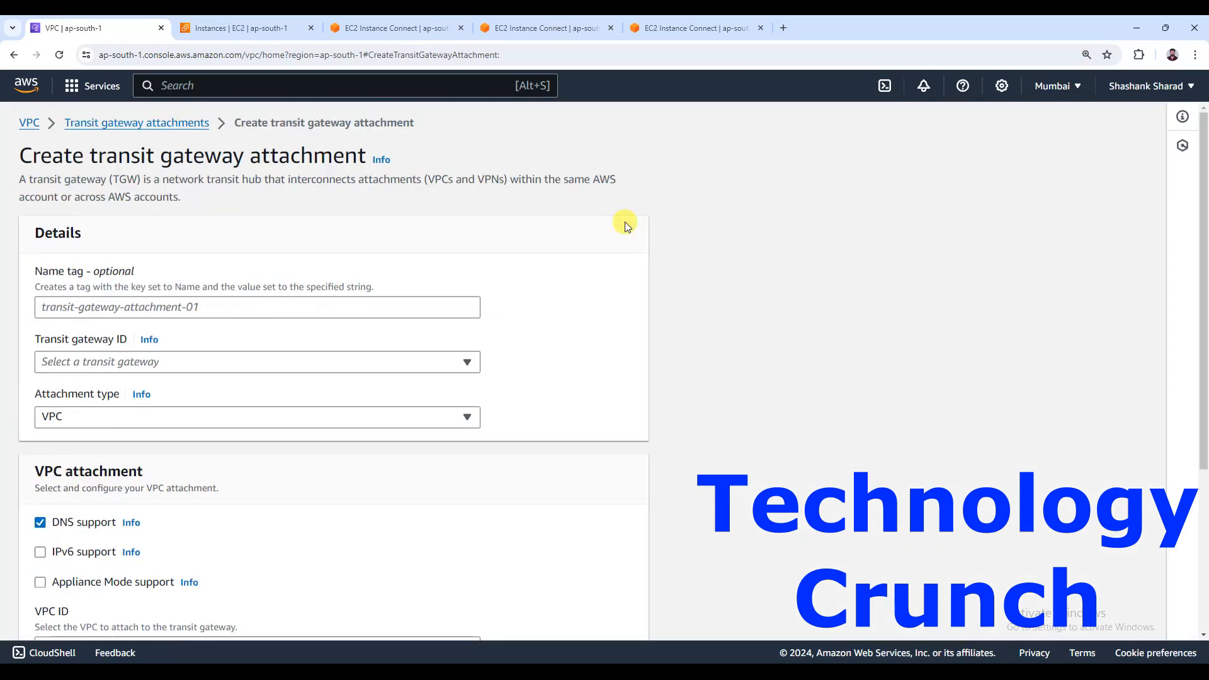
pyautogui.click(360, 302)
pyautogui.write('VPC-A-TGW-Attach')
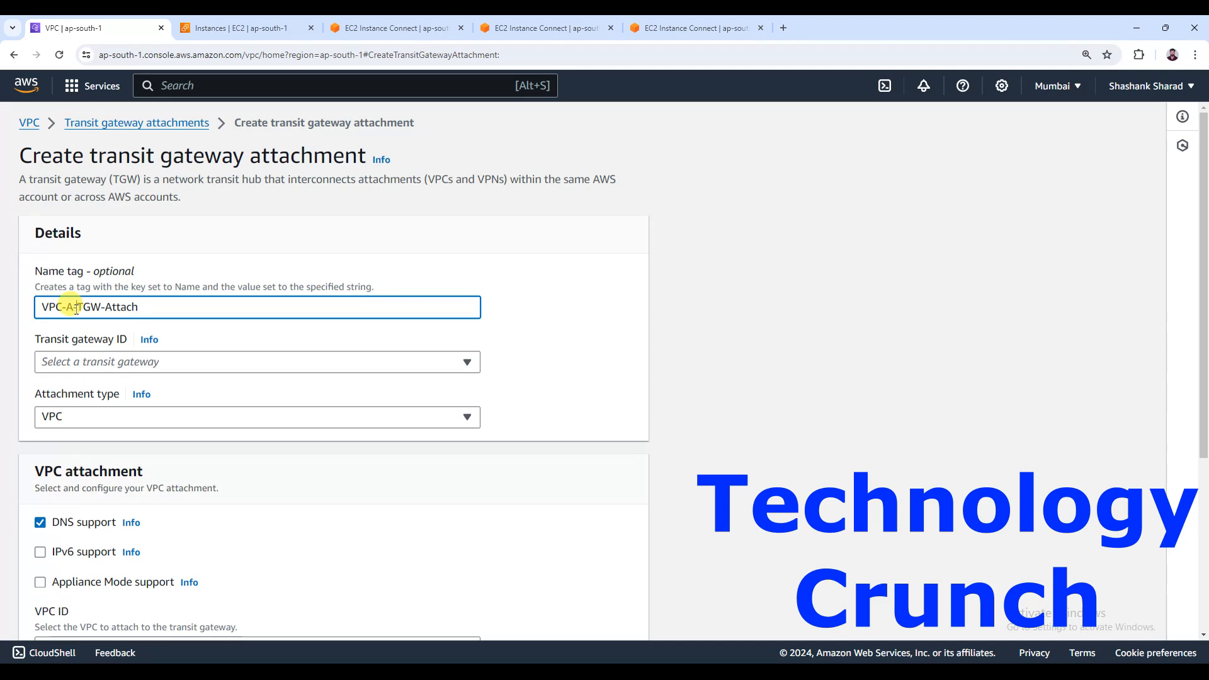
pyautogui.press('BackSpace')
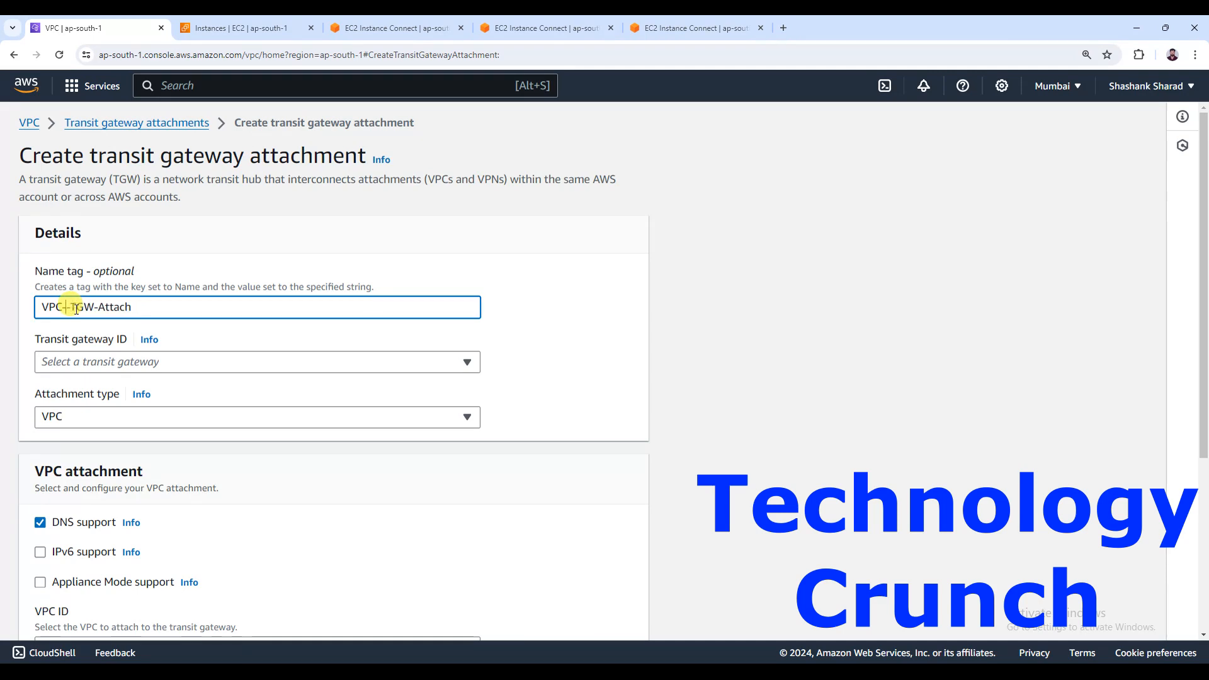
pyautogui.write('C')
pyautogui.click(107, 362)
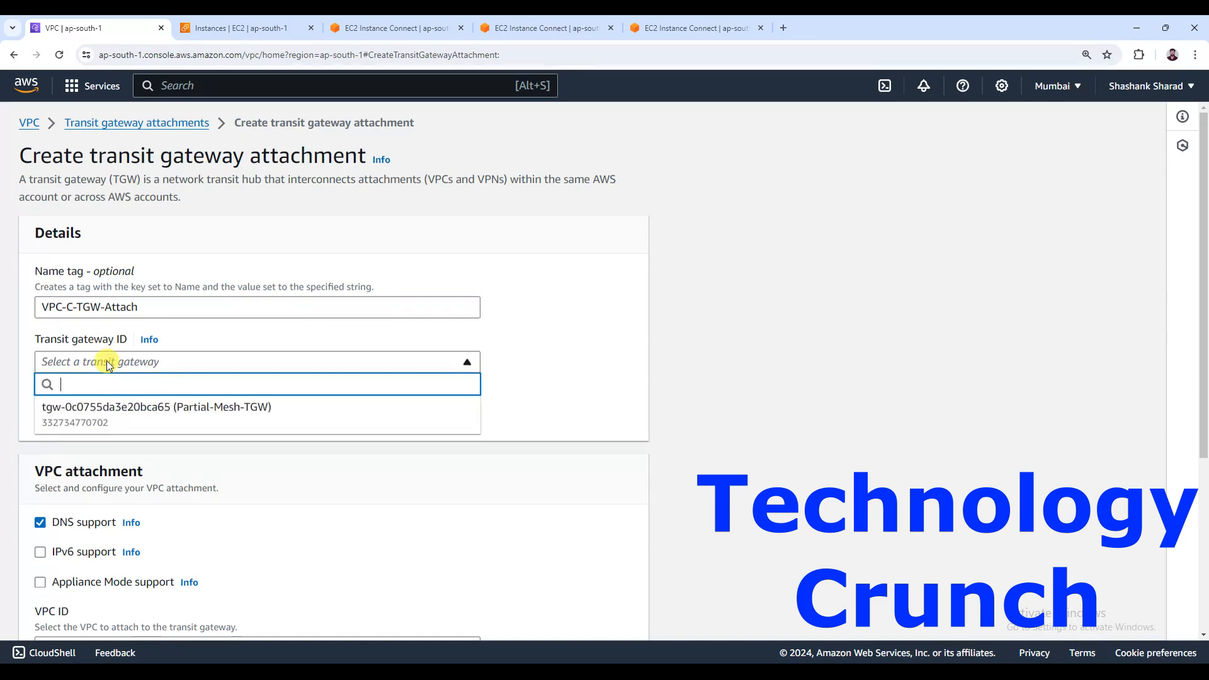
pyautogui.click(112, 411)
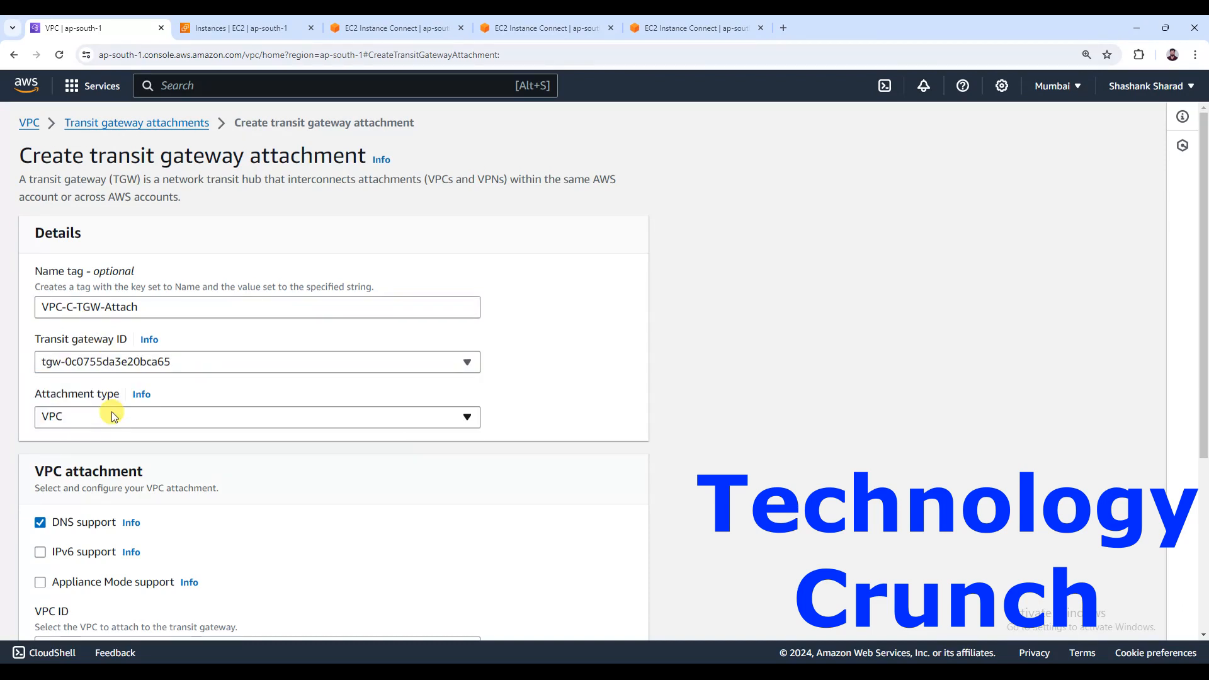
# Choose VPC-C-Range-30-vpc (30.0.0.0/16) as the VPC to attach and create the attachment.
pyautogui.scroll(-4, 148, 476)
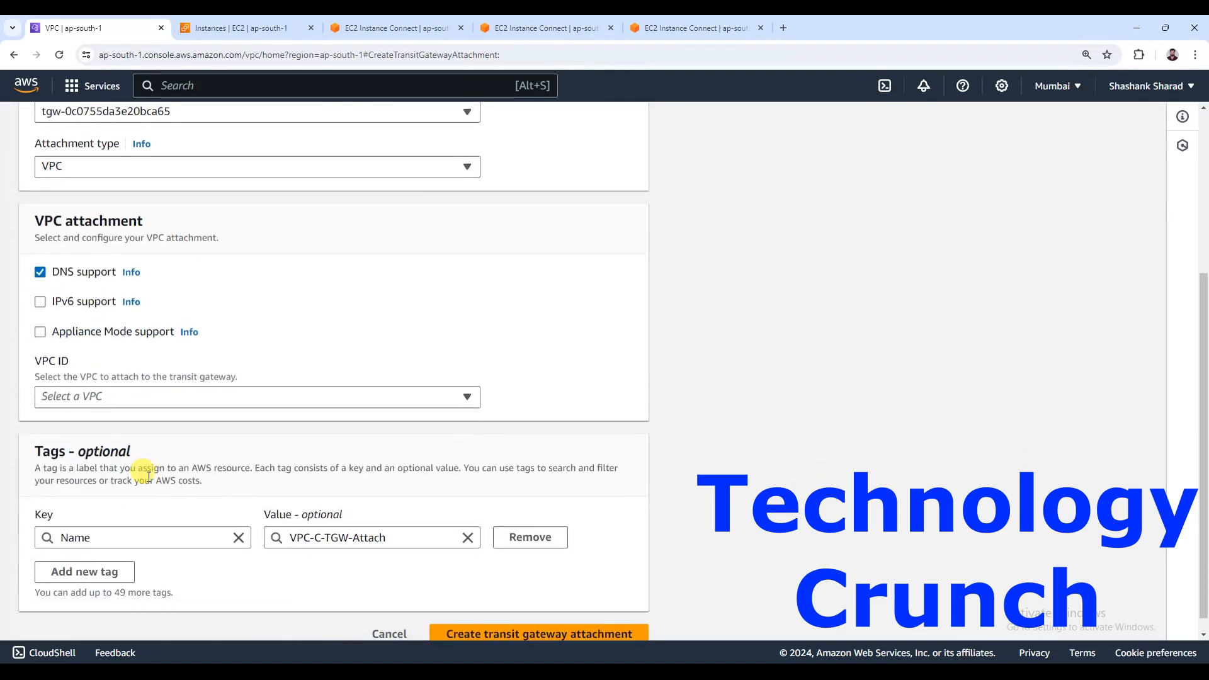
pyautogui.click(161, 396)
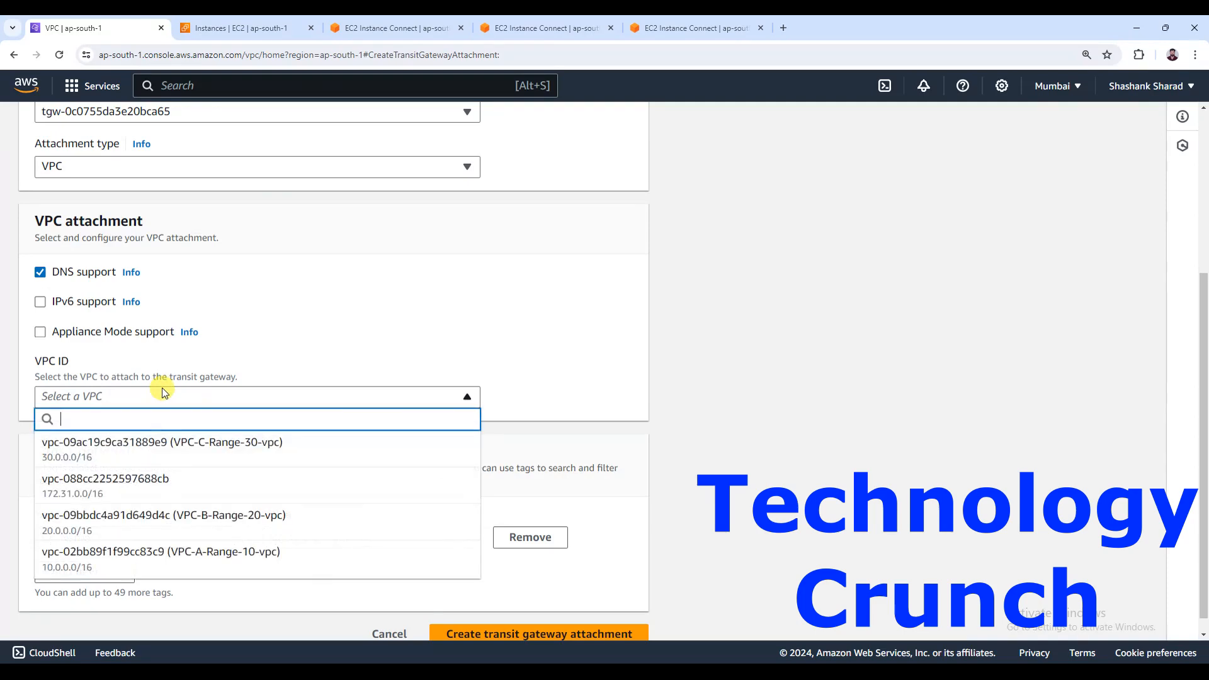
pyautogui.click(189, 444)
pyautogui.scroll(-3, 444, 497)
pyautogui.click(545, 619)
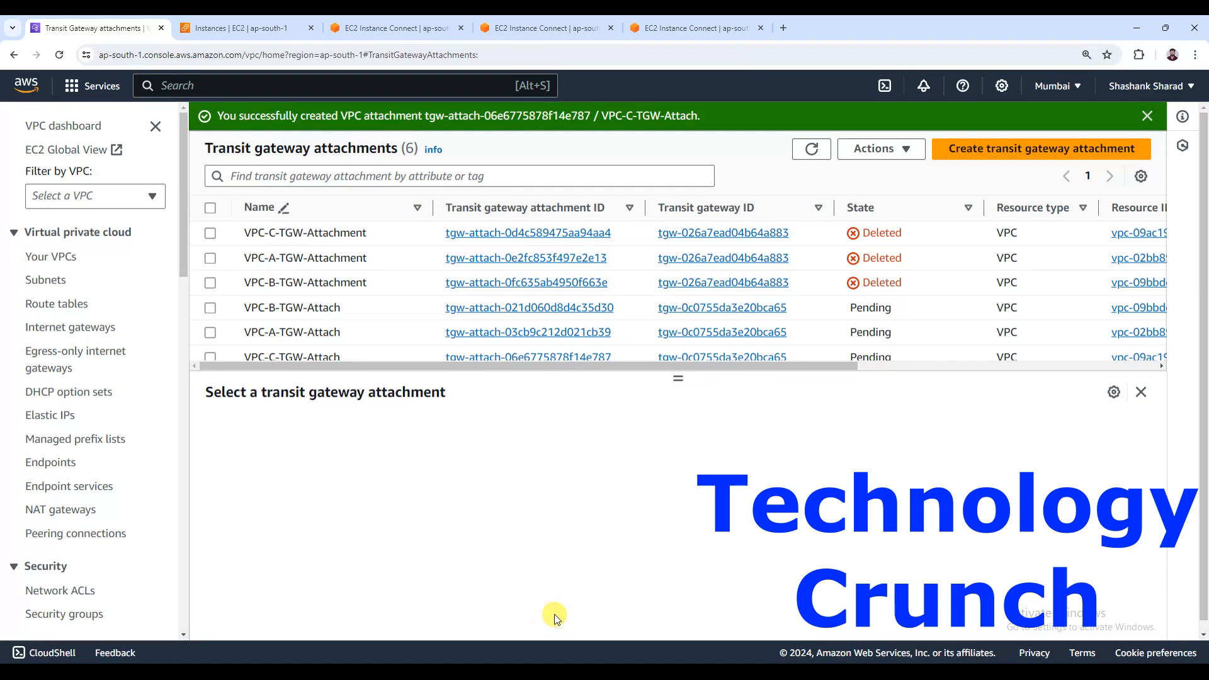
# Refresh the transit gateway attachments list to check the state of the three new attachments.
pyautogui.click(822, 150)
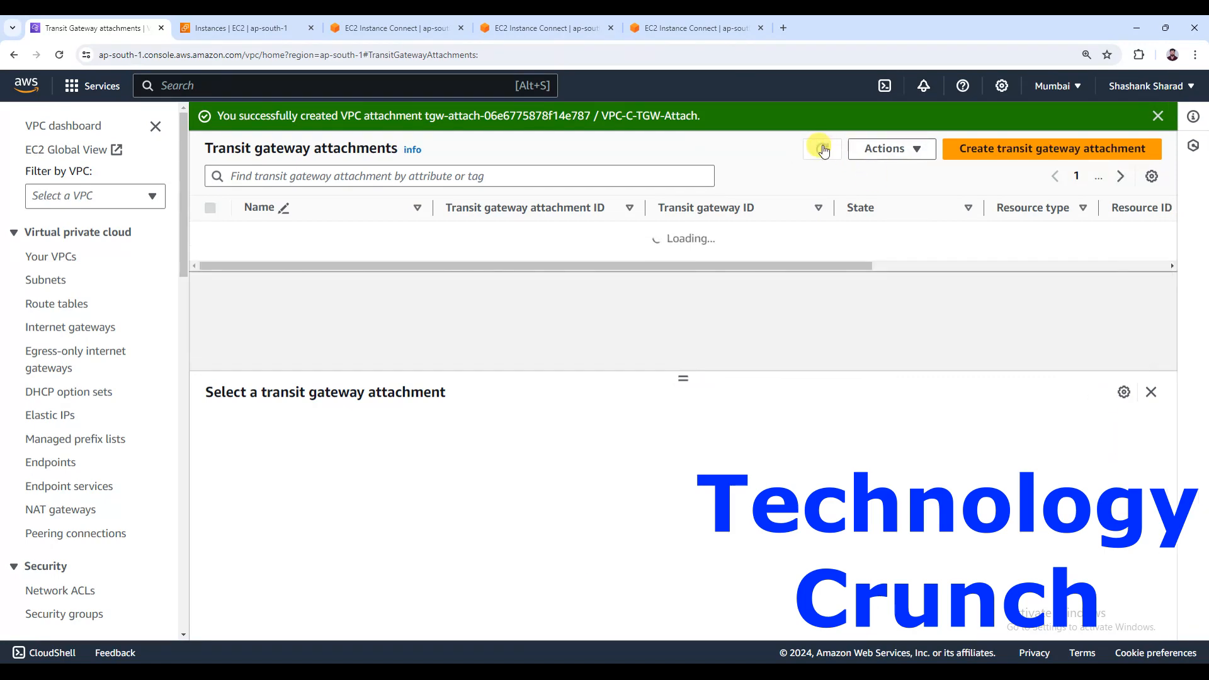
pyautogui.click(822, 150)
pyautogui.click(824, 150)
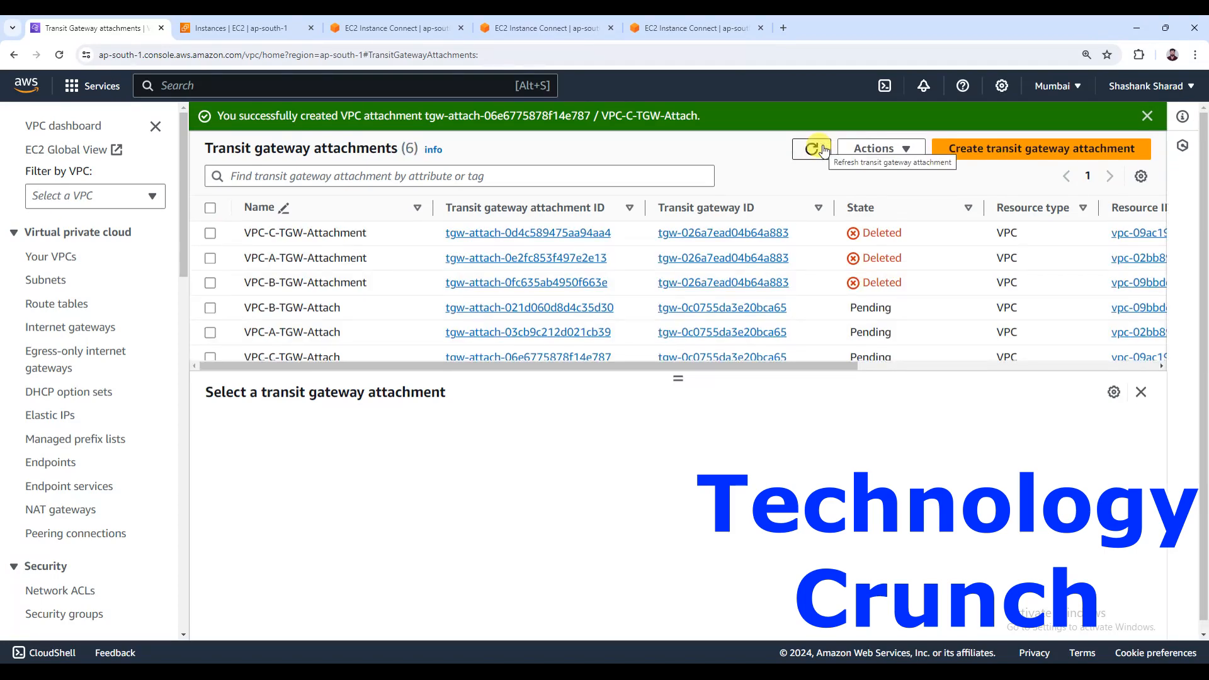
pyautogui.click(824, 150)
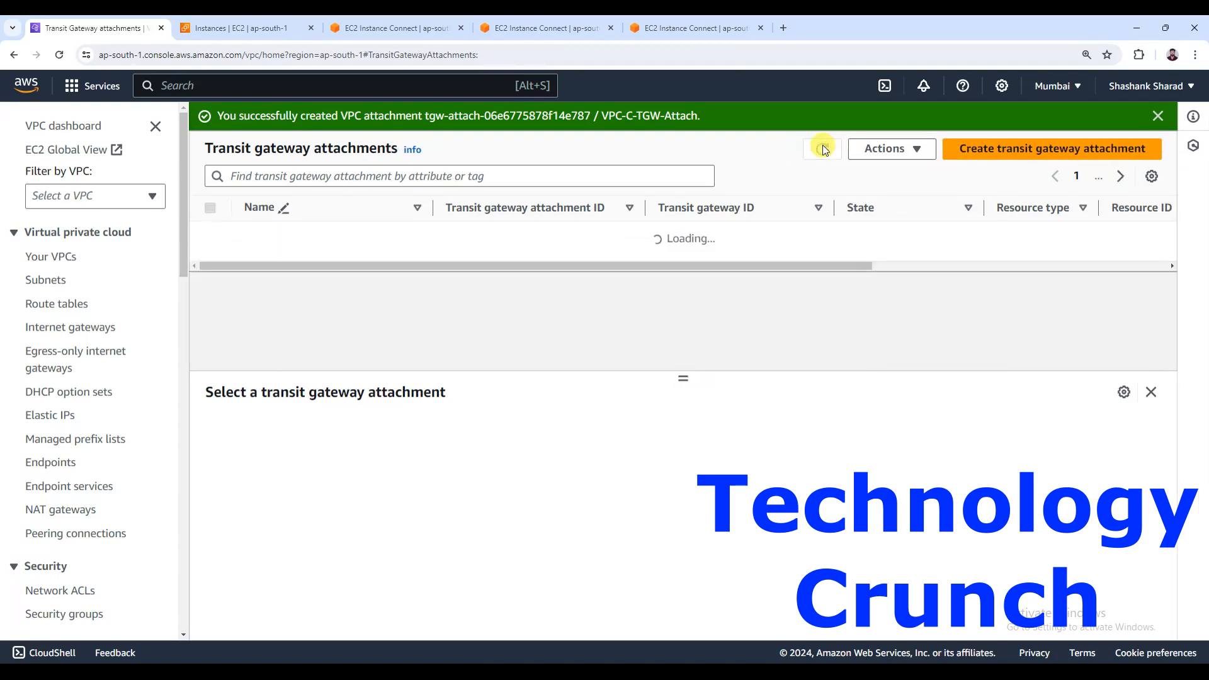
pyautogui.click(823, 150)
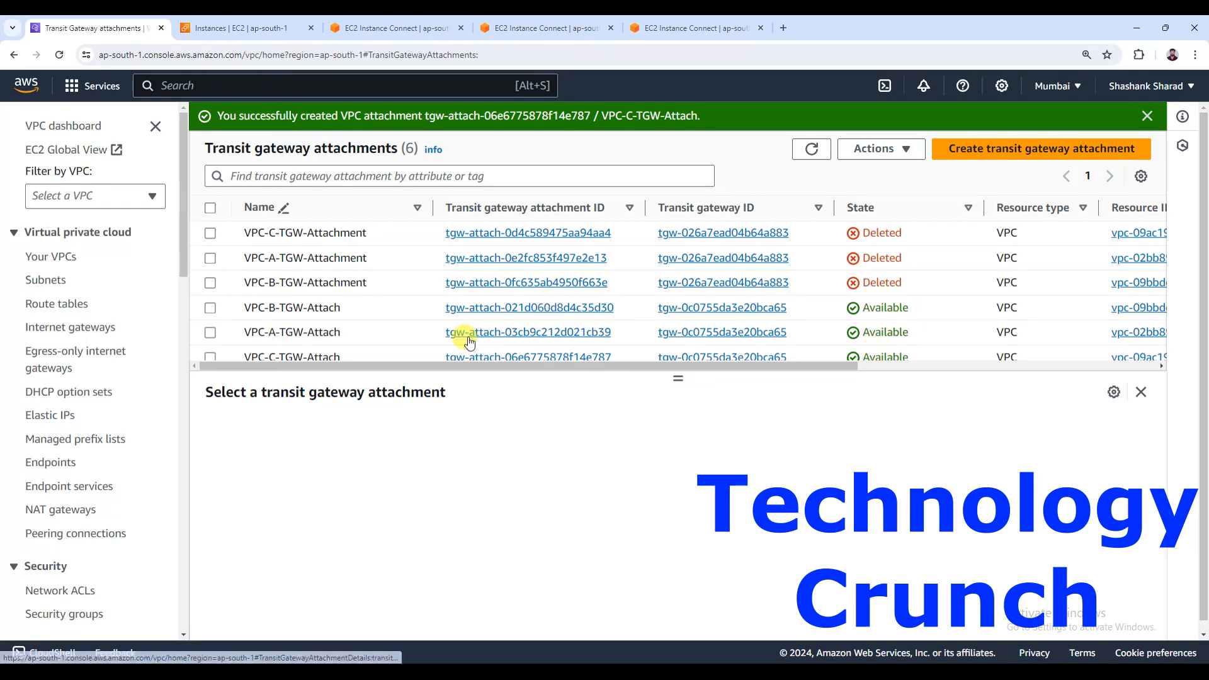
# Open the transit gateway route tables list and refresh it to check for existing route tables.
pyautogui.scroll(-7, 161, 516)
pyautogui.scroll(-4, 161, 516)
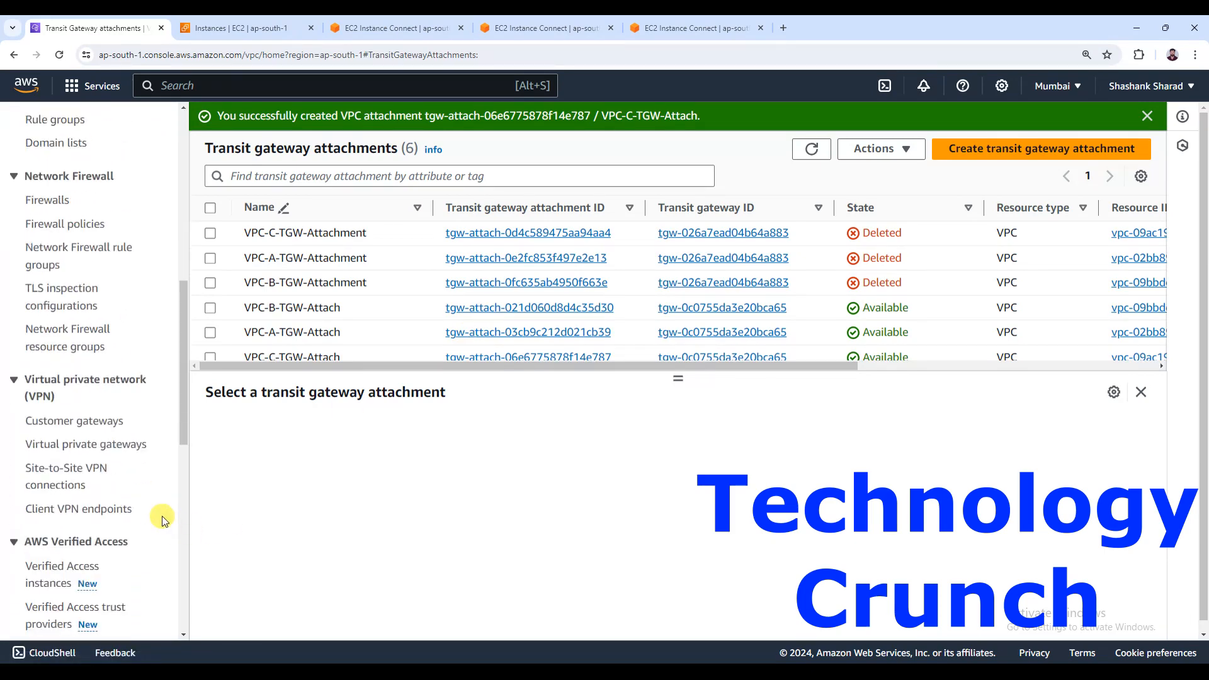
pyautogui.scroll(-4, 161, 516)
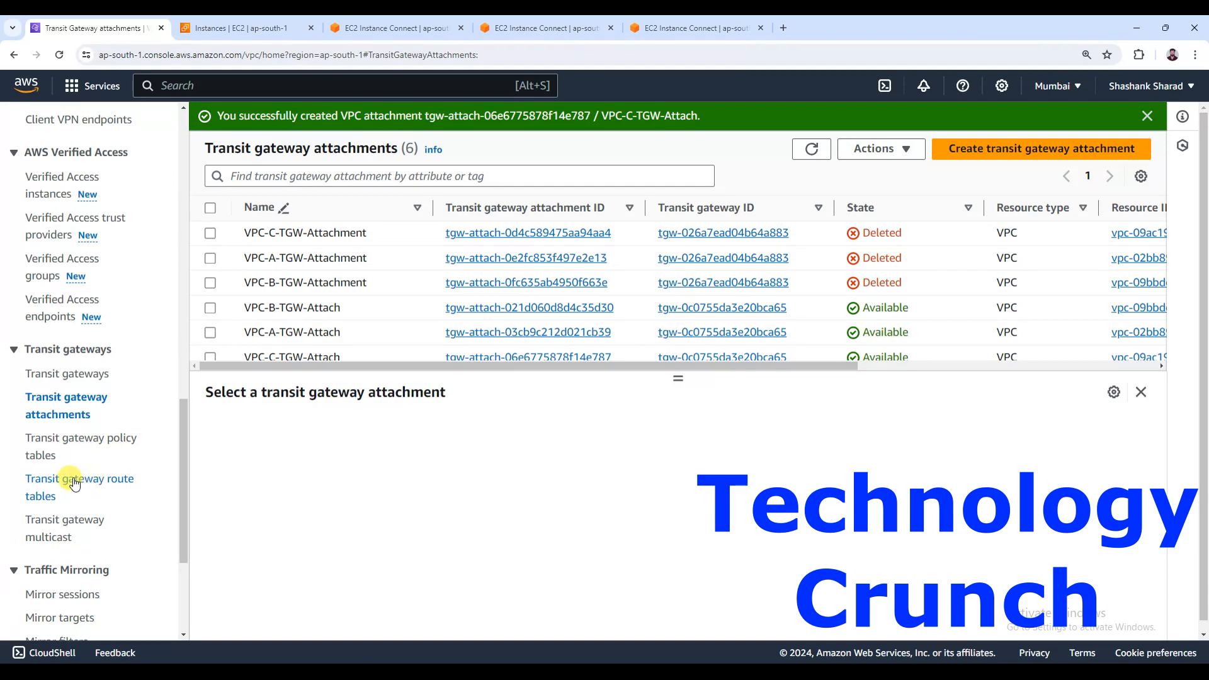
pyautogui.click(73, 483)
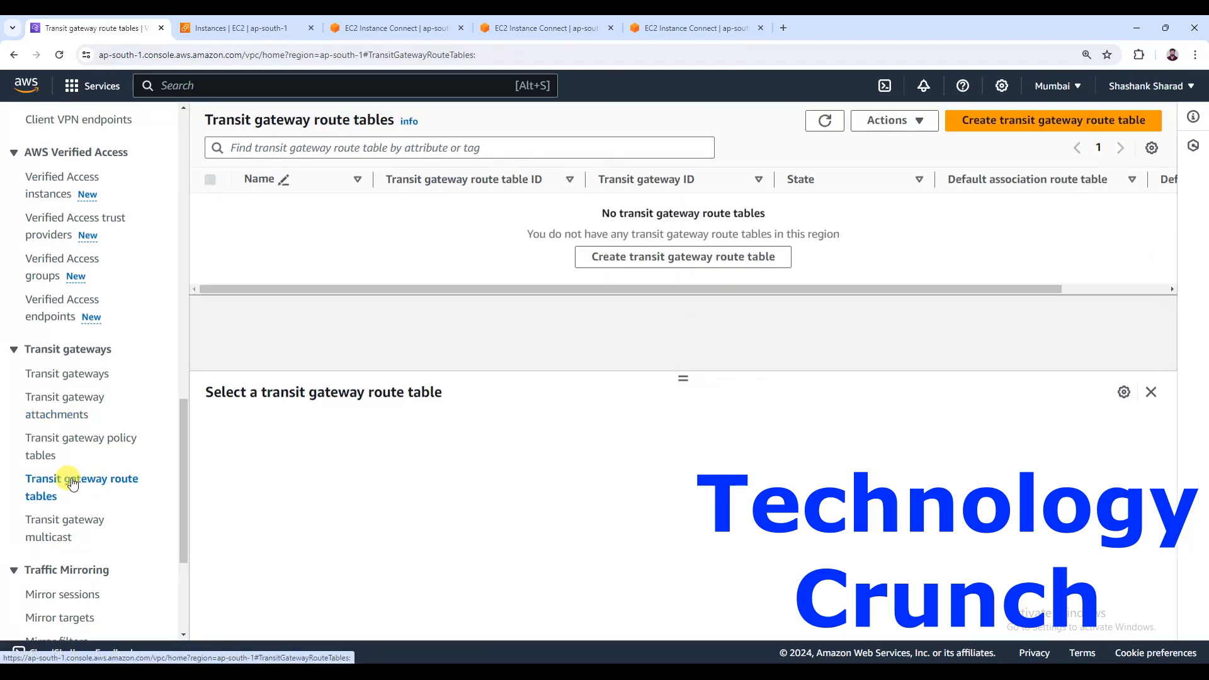
pyautogui.click(830, 122)
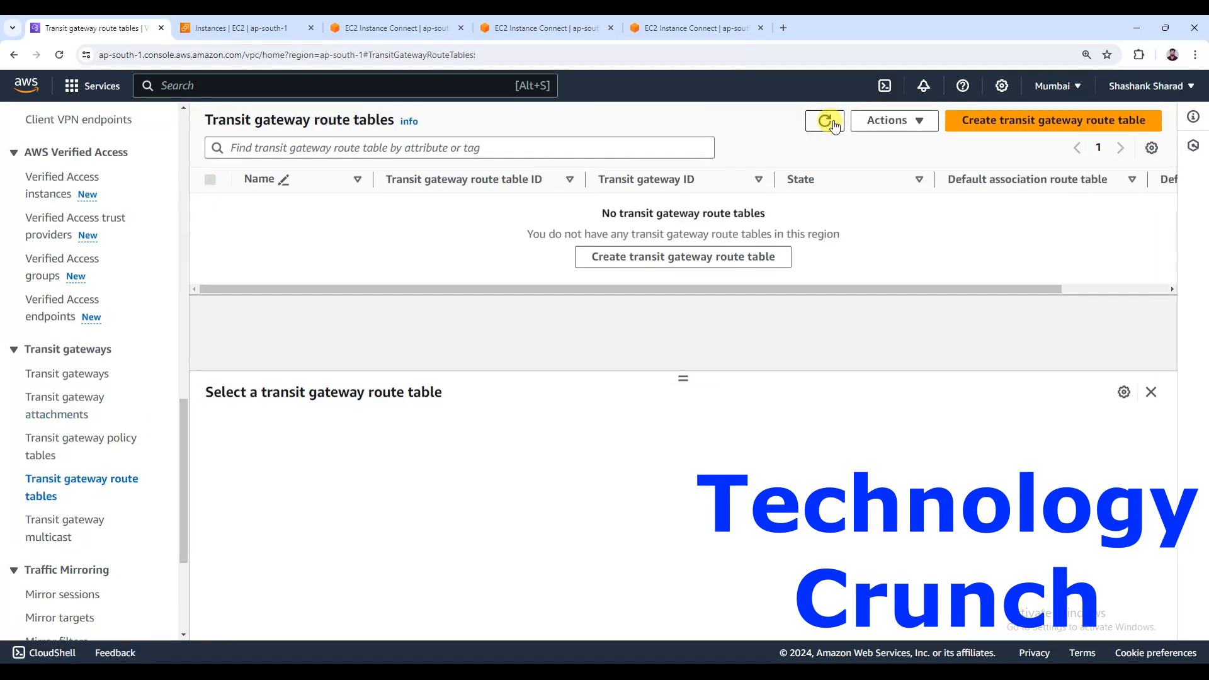
pyautogui.doubleClick(832, 122)
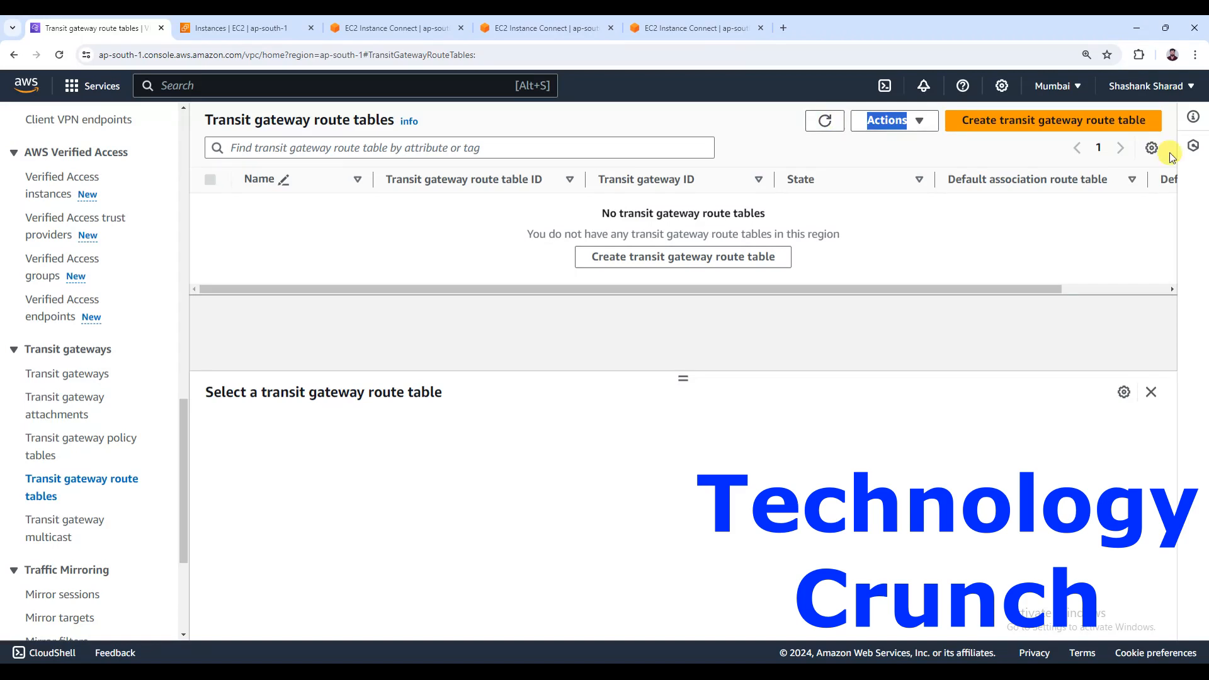
pyautogui.click(1069, 203)
# Create a transit gateway route table named VPC-A-Attach-RT for Partial-Mesh-TGW.
pyautogui.click(1060, 123)
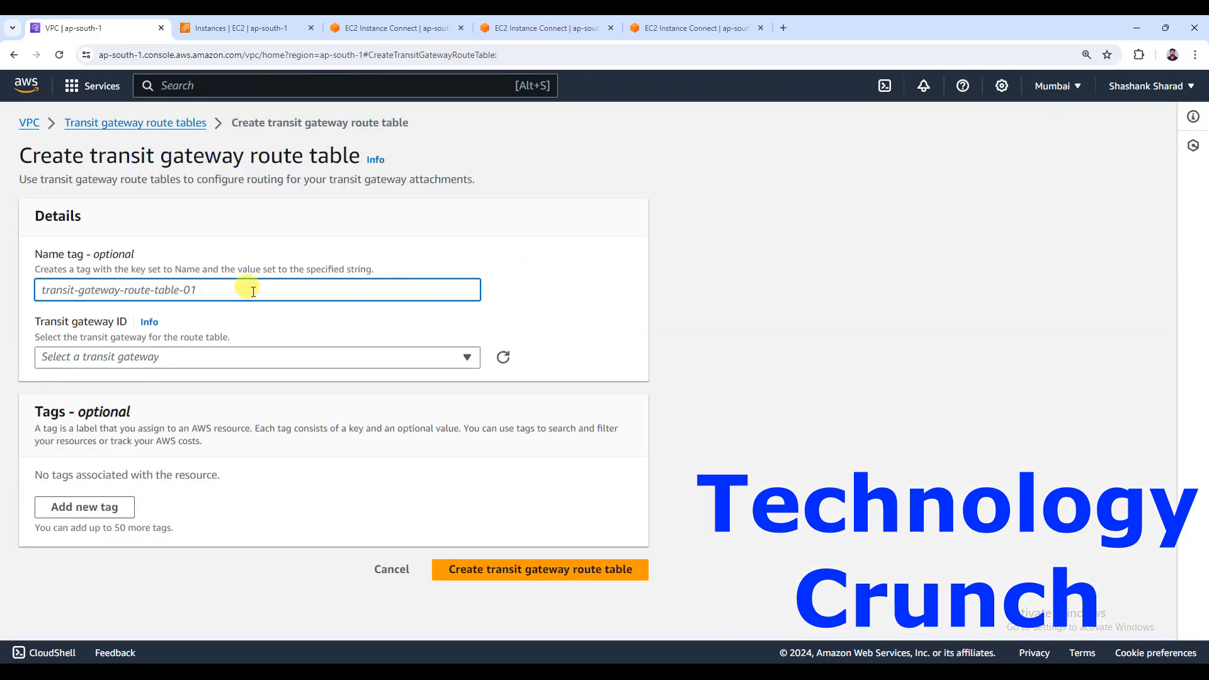
pyautogui.write('VPC-A-At')
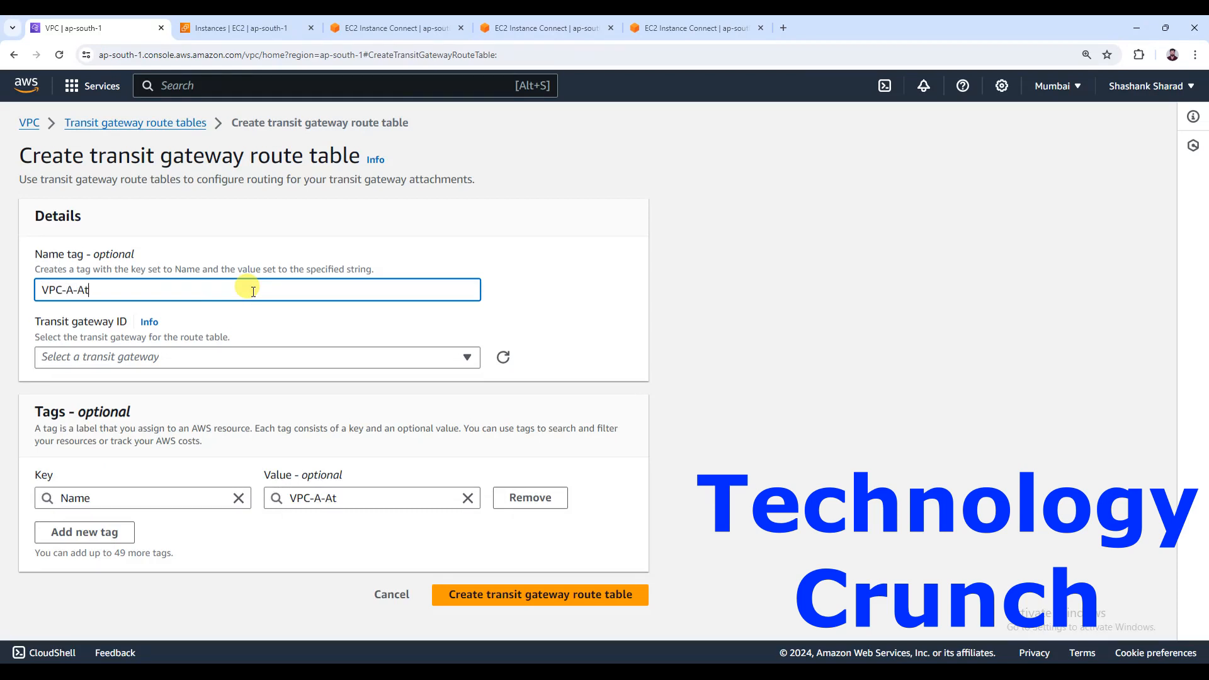
pyautogui.write('ttach')
pyautogui.write('_')
pyautogui.write('ch')
pyautogui.write('-RT')
pyautogui.click(254, 358)
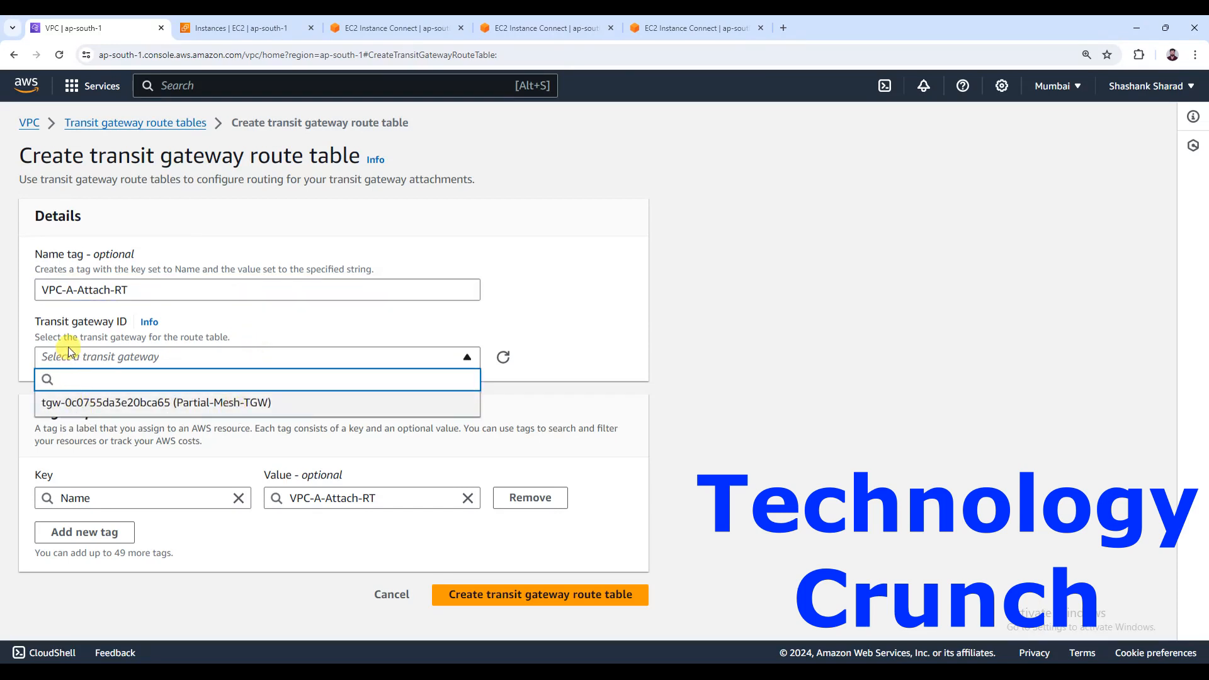
pyautogui.click(199, 416)
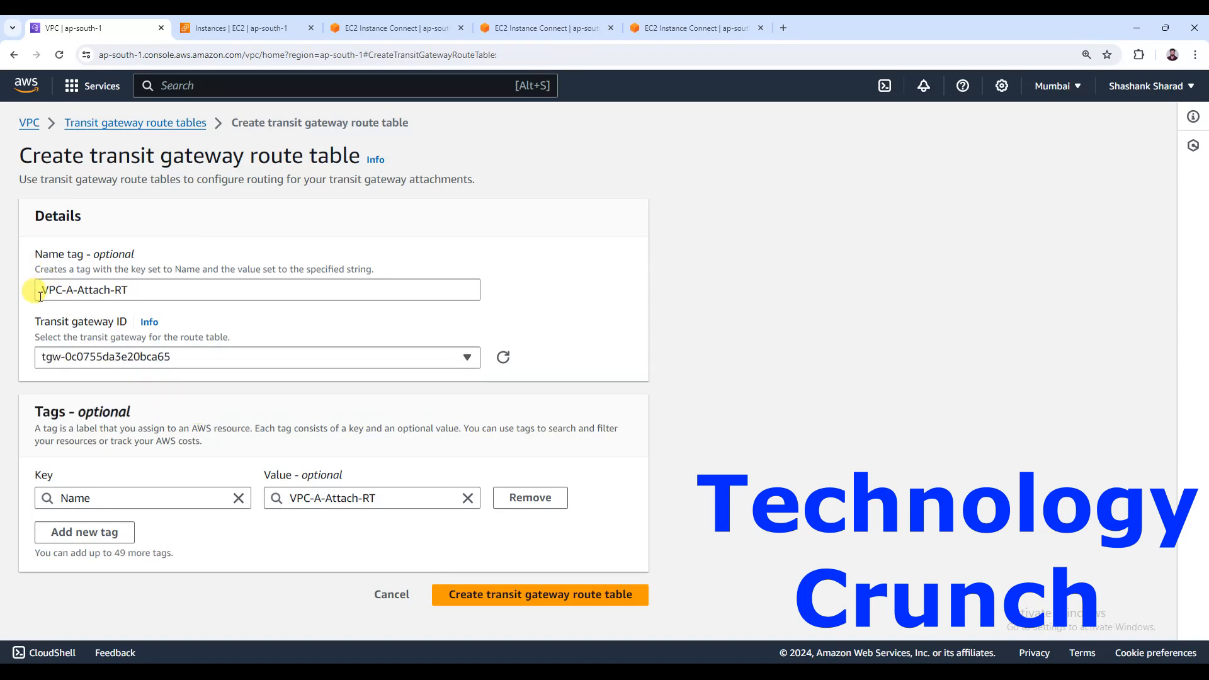
pyautogui.click(130, 295)
pyautogui.hotkey('ctrl', 'a')
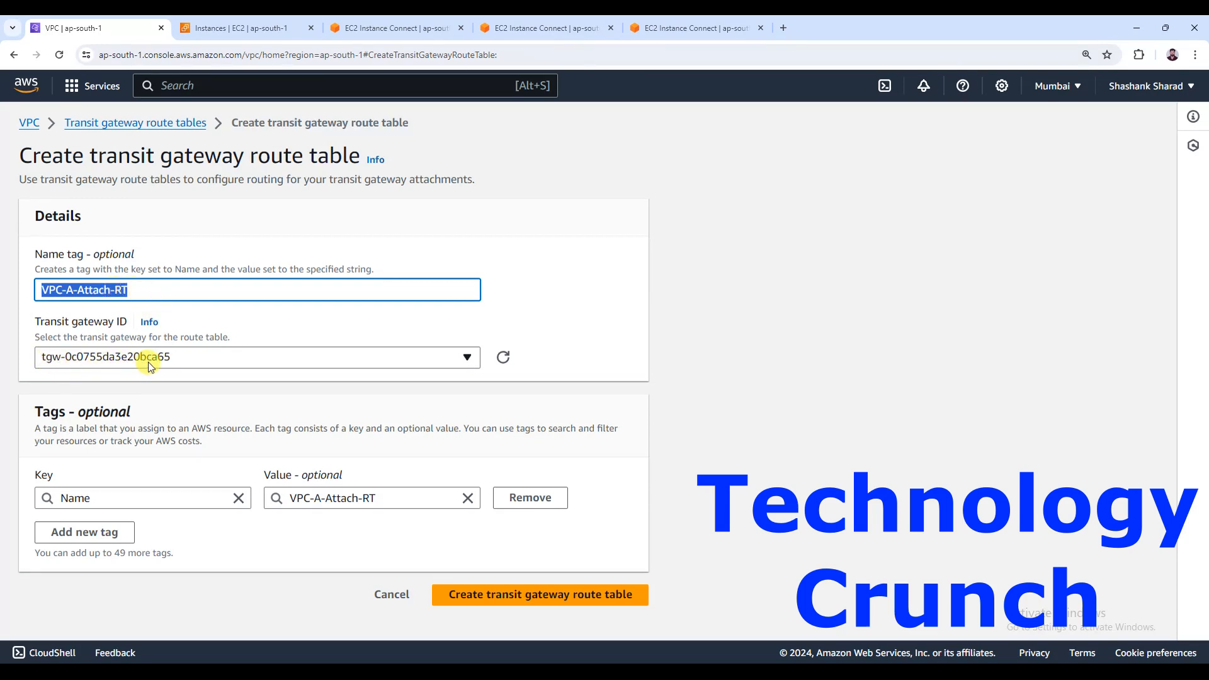
pyautogui.click(504, 596)
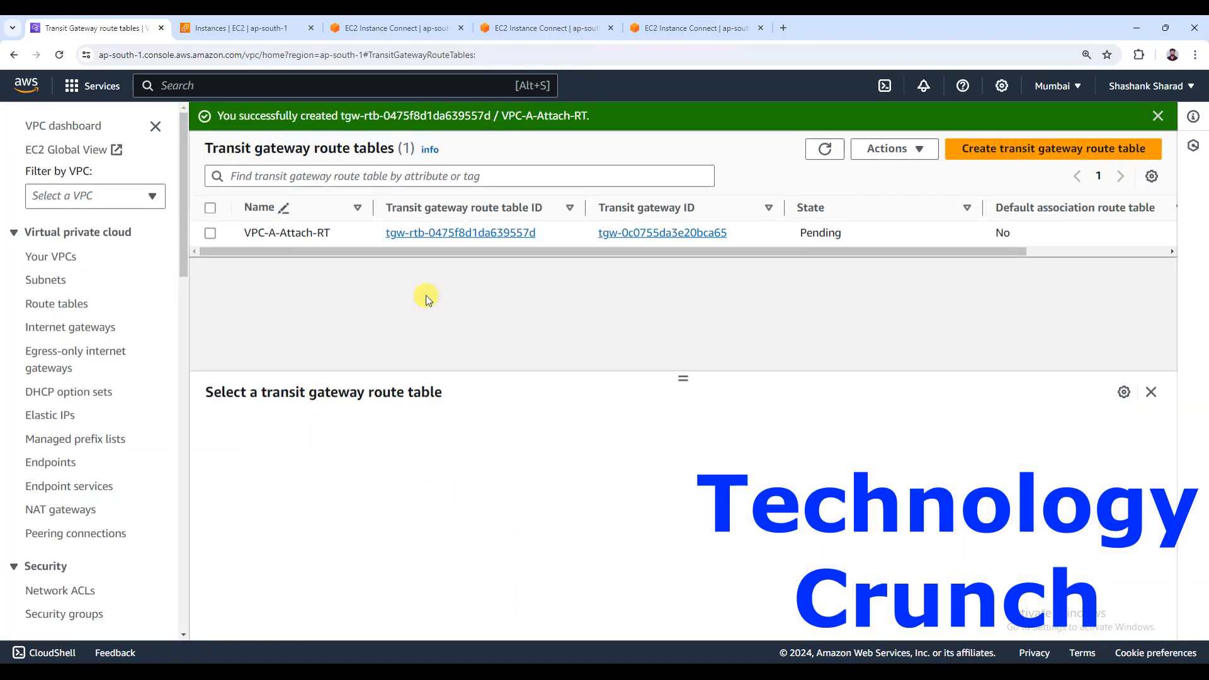
# Create a second transit gateway route table named VPC-B-TGW-Attach for Partial-Mesh-TGW.
pyautogui.click(977, 160)
pyautogui.click(254, 297)
pyautogui.write('VPC-A-TGW-Attach')
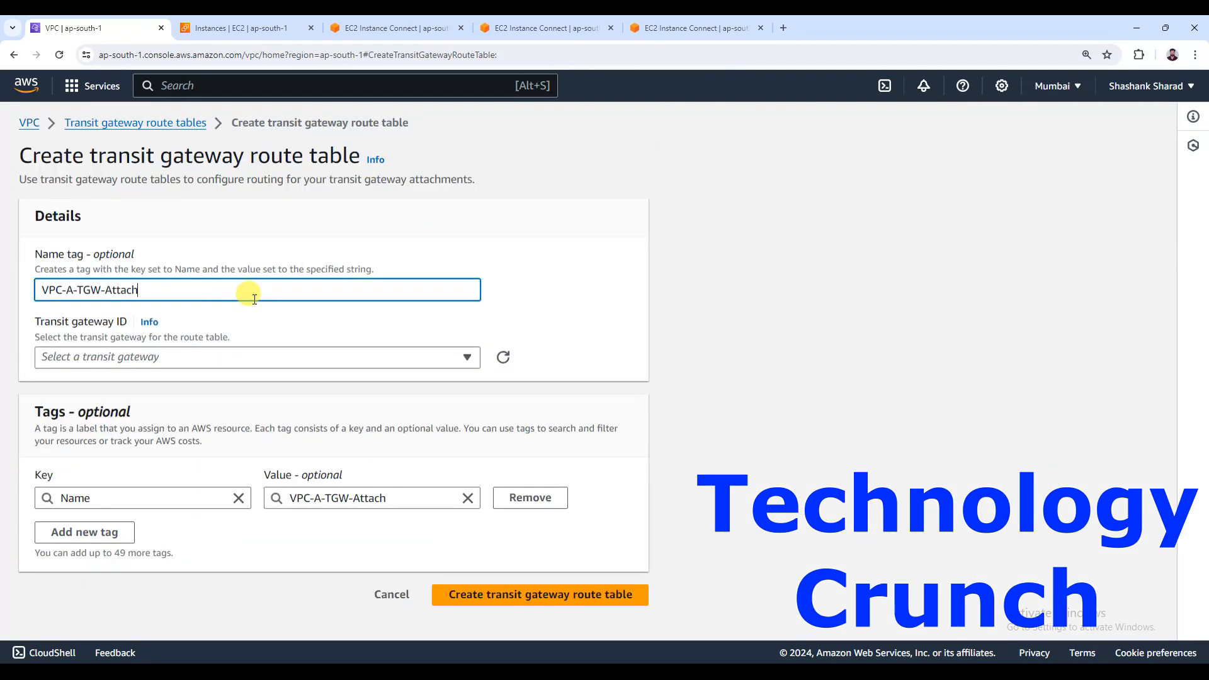
pyautogui.click(71, 291)
pyautogui.press('BackSpace')
pyautogui.write('B')
pyautogui.click(98, 375)
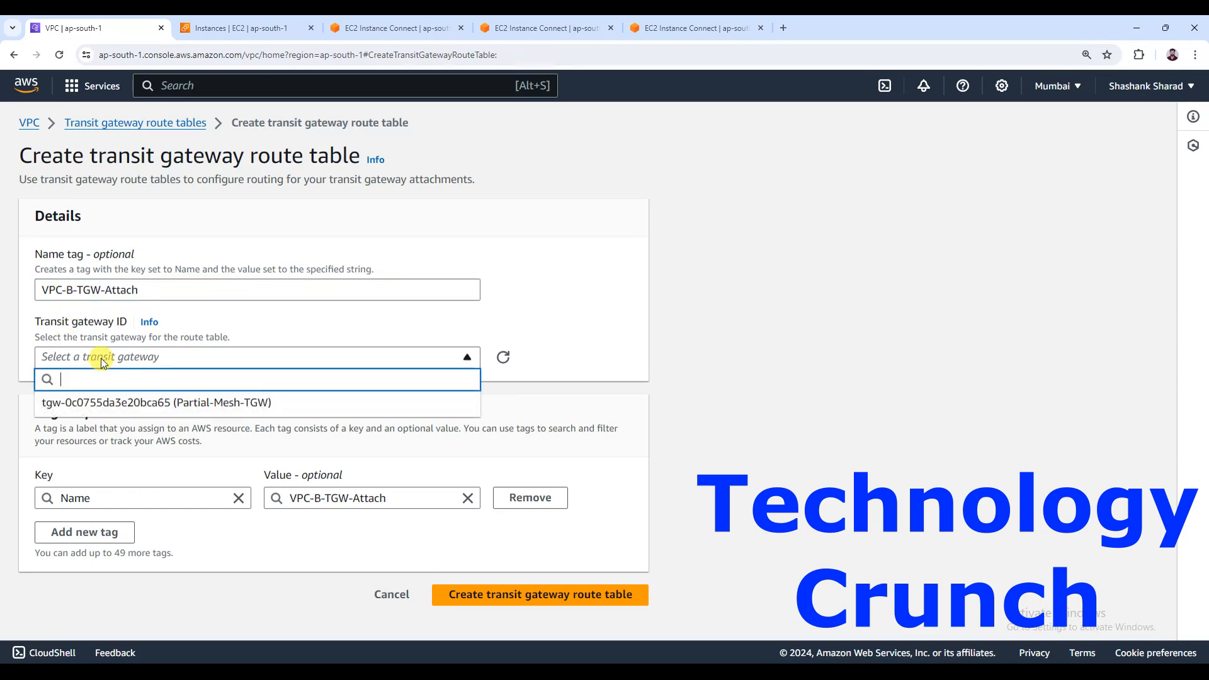
pyautogui.click(102, 405)
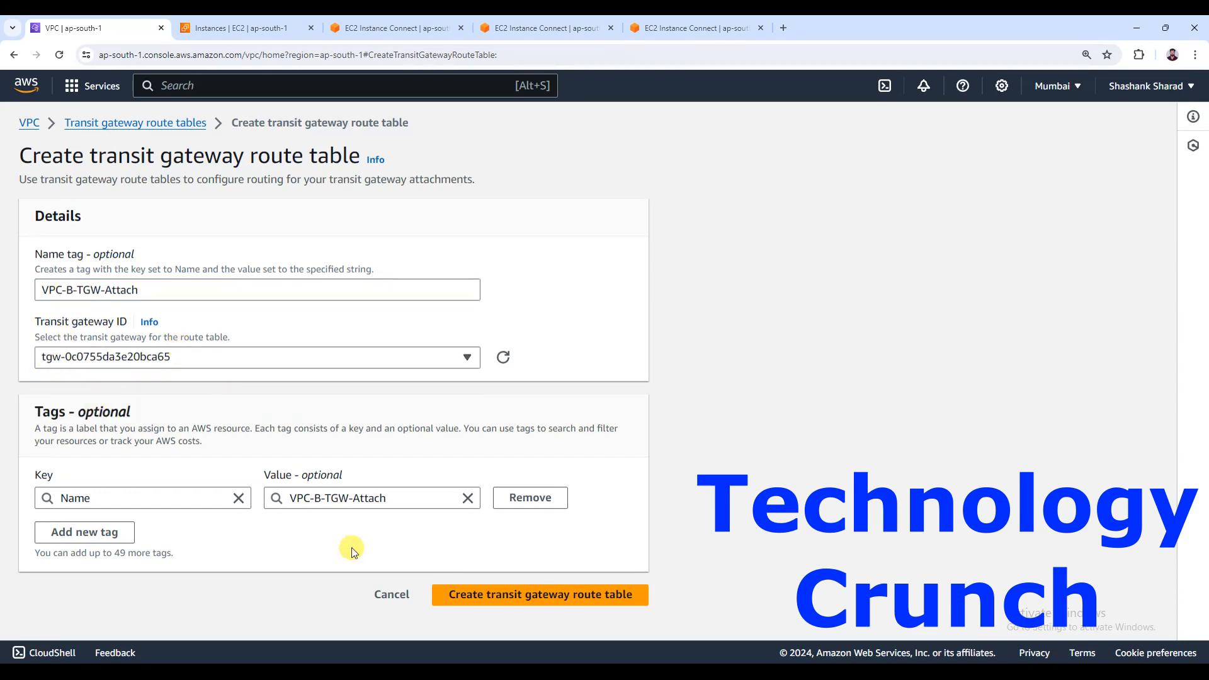
pyautogui.click(528, 603)
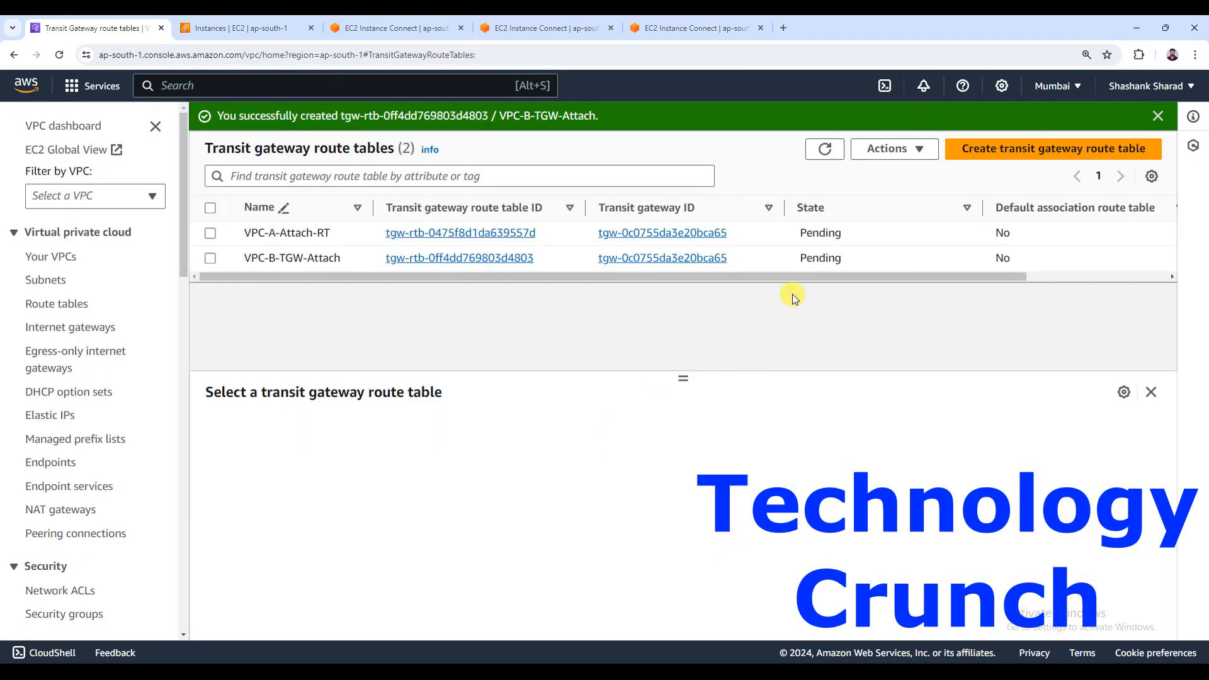
# Create a third transit gateway route table named VPC-C-TGW-Attach-RT for Partial-Mesh-TGW.
pyautogui.click(986, 151)
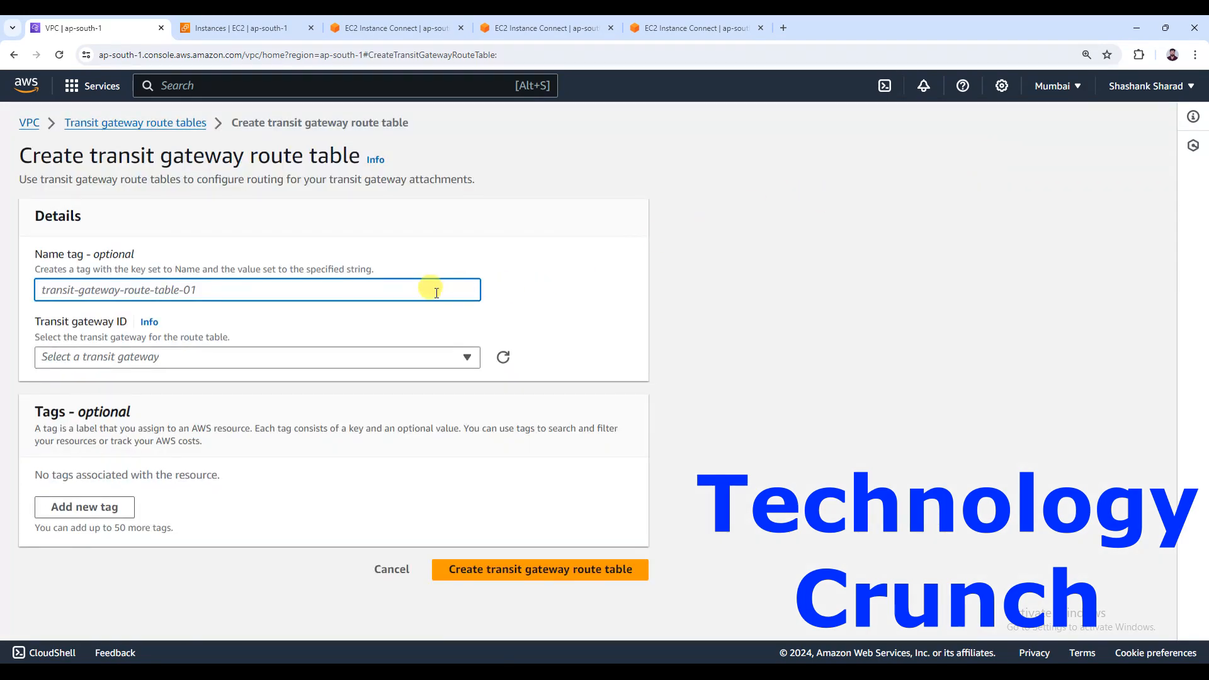
pyautogui.write('VPC-A-TGW-Attach')
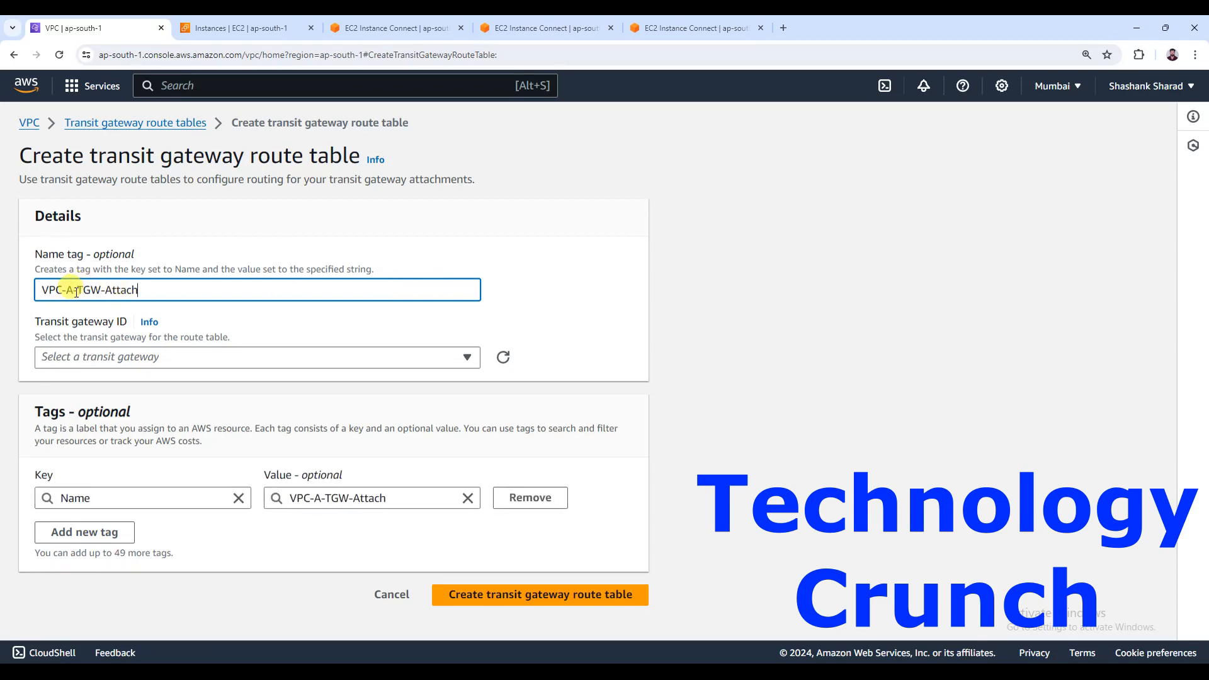
pyautogui.press('BackSpace')
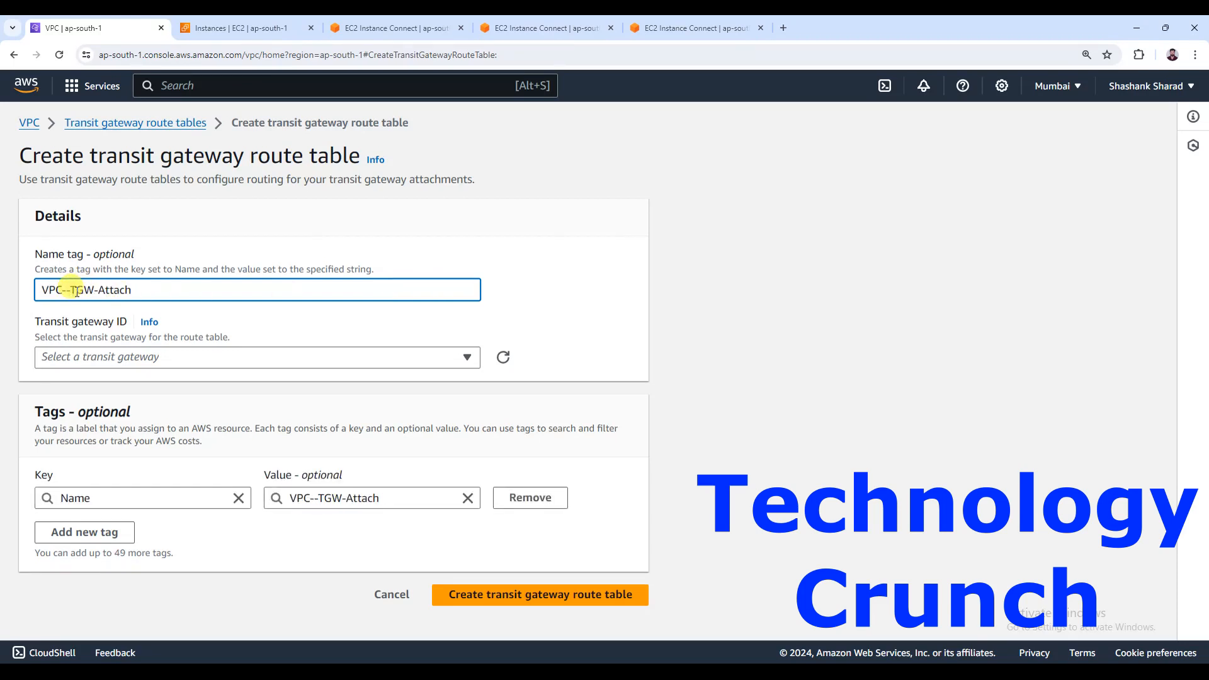
pyautogui.write('C')
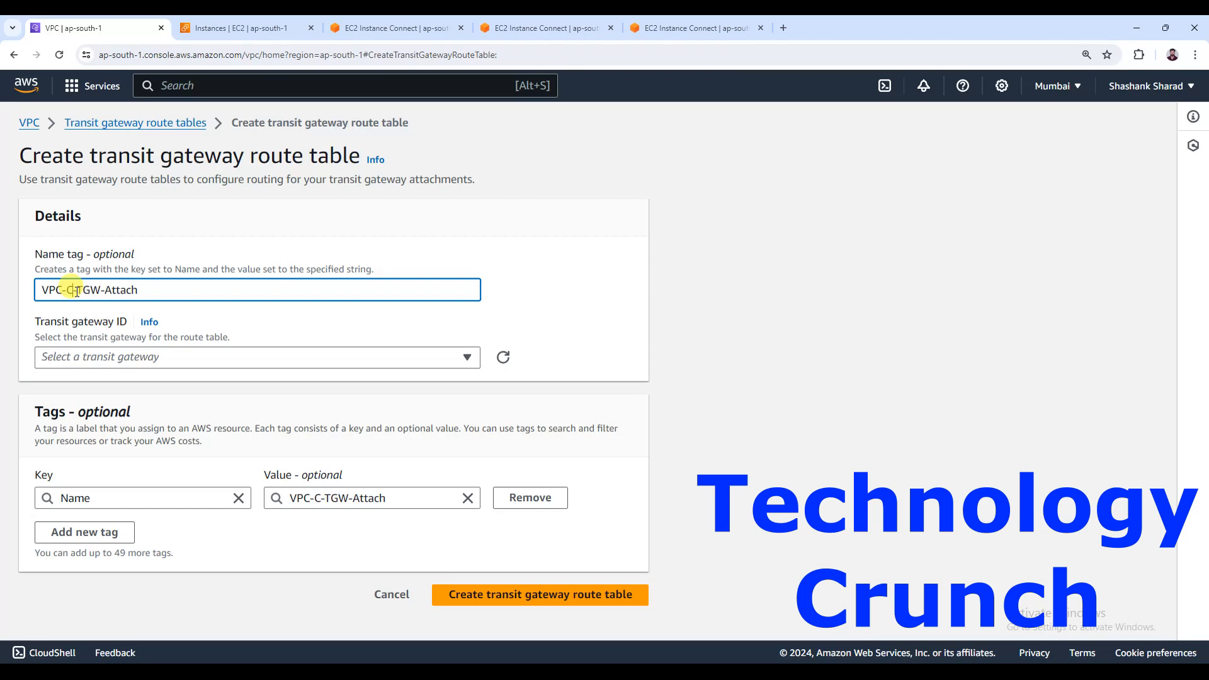
pyautogui.write('RT')
pyautogui.click(173, 359)
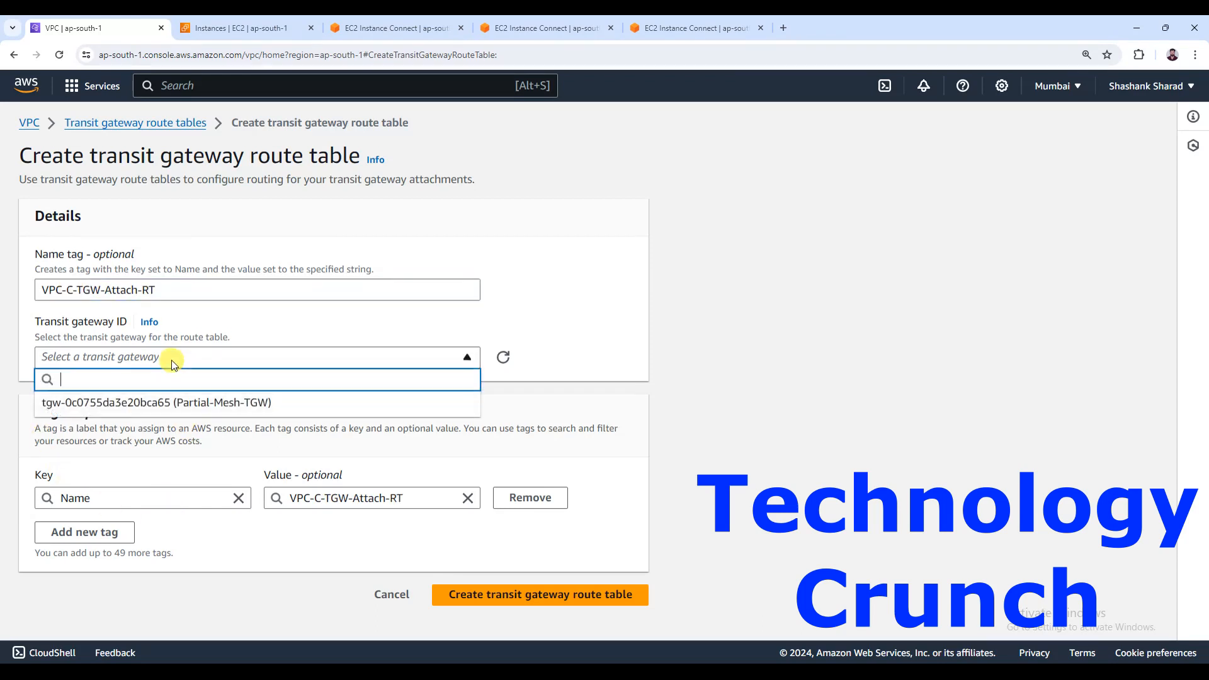
pyautogui.click(243, 408)
pyautogui.click(511, 593)
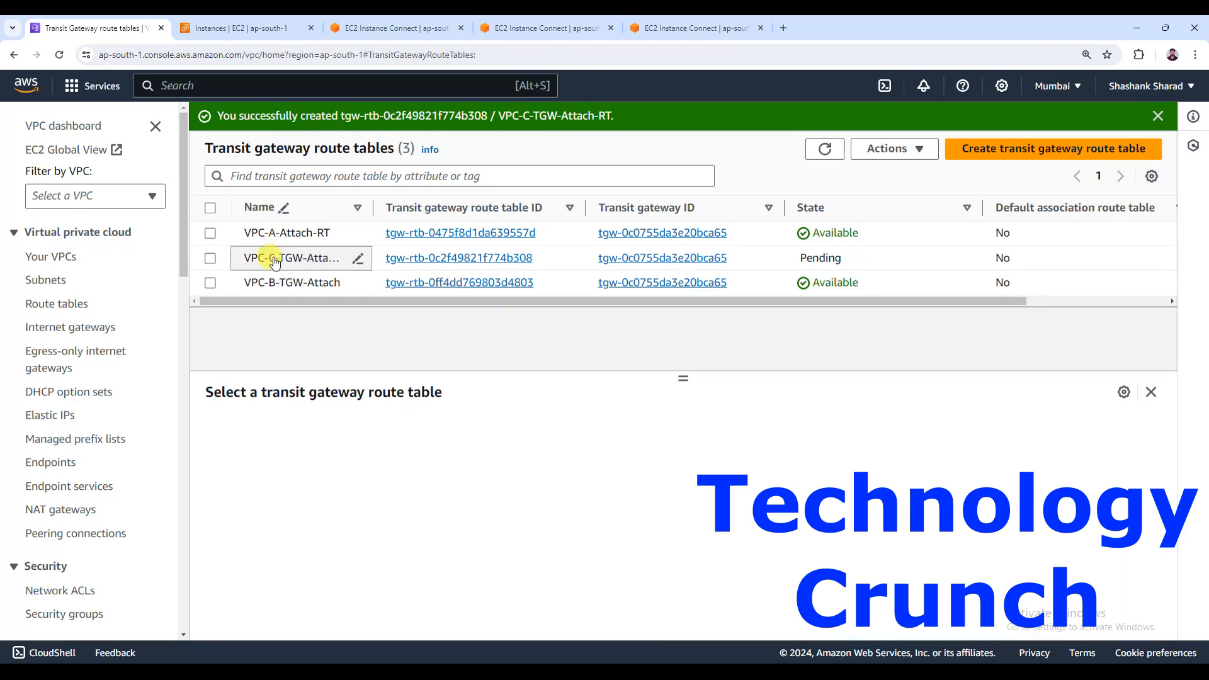
# Rename the transit gateway route table VPC-B-TGW-Attach as VPC-B-TGW-Attach-RT.
pyautogui.click(358, 284)
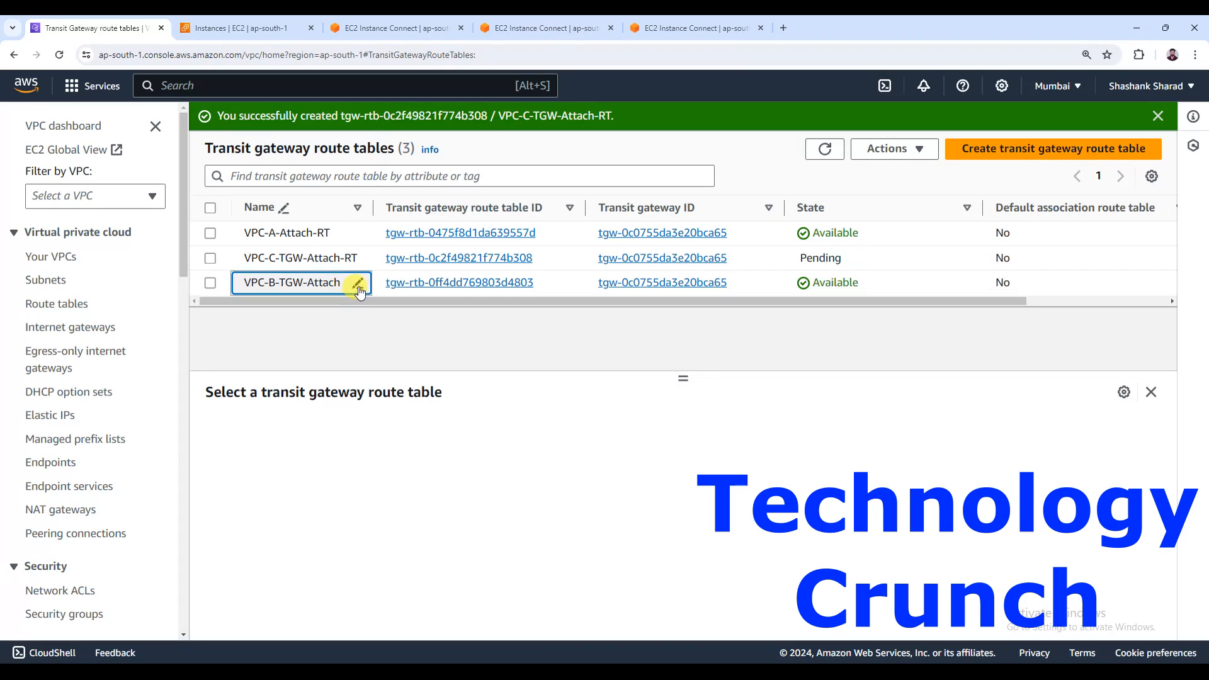
pyautogui.write('-RT')
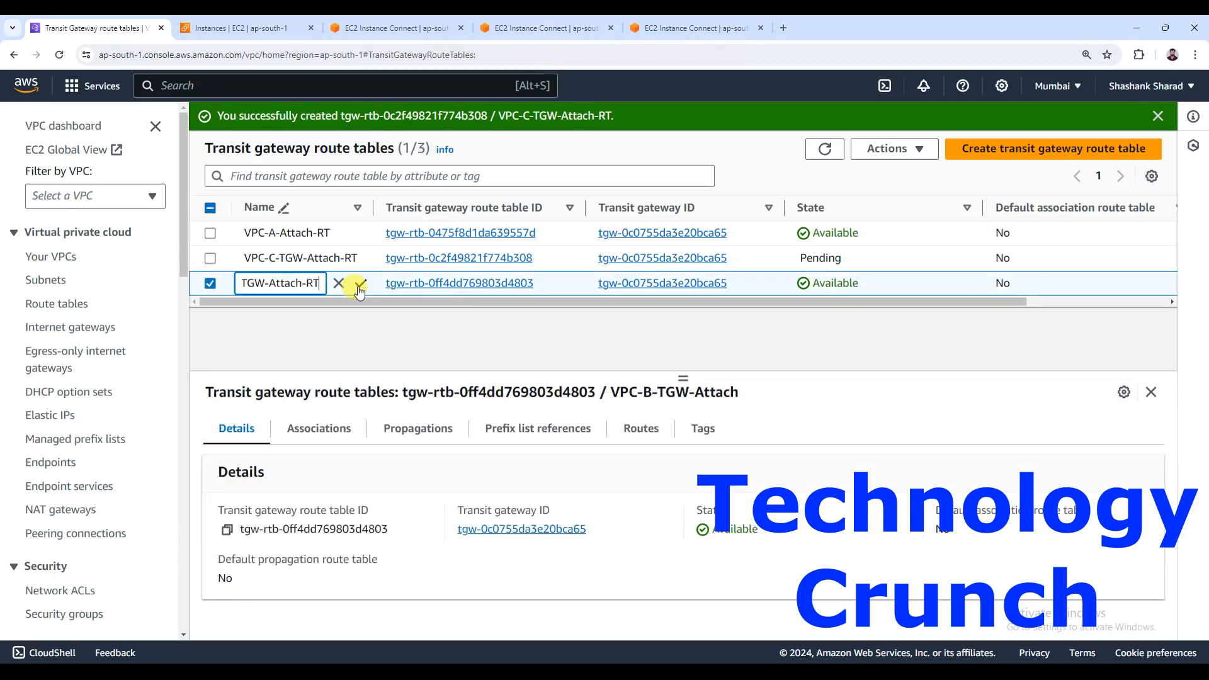
pyautogui.click(359, 286)
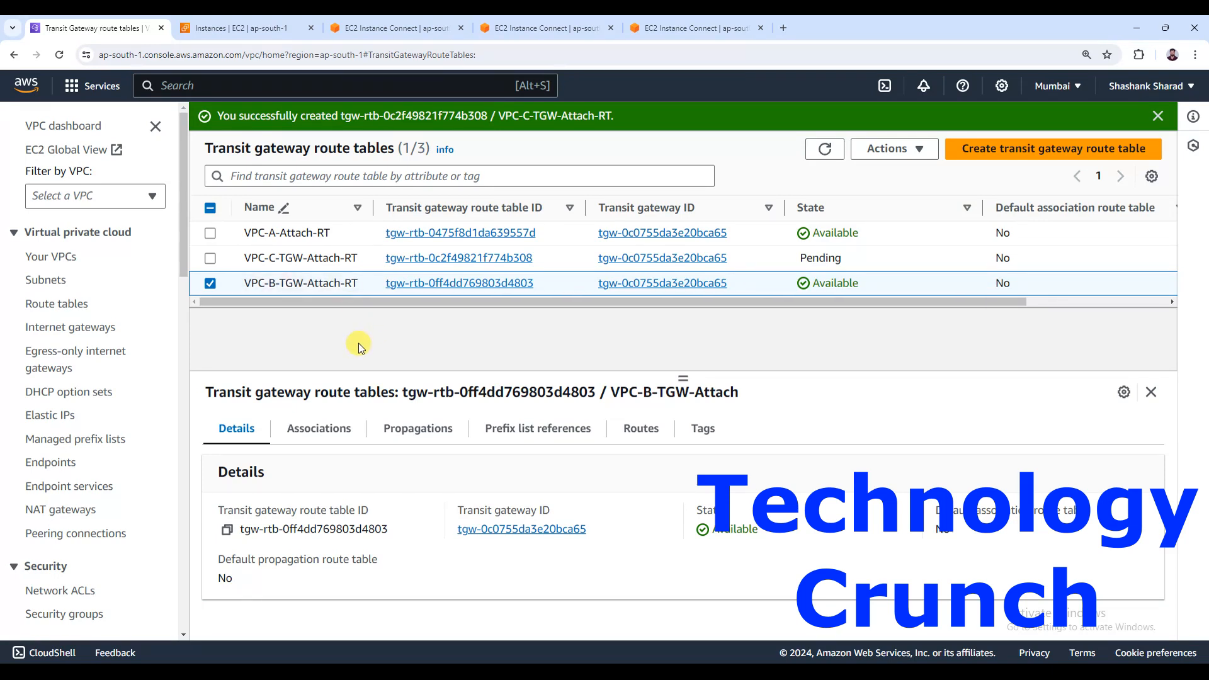
# Rename the transit gateway route table VPC-A-Attach-RT as VPC-A-TGW-Attach-RT and refresh the list.
pyautogui.click(359, 236)
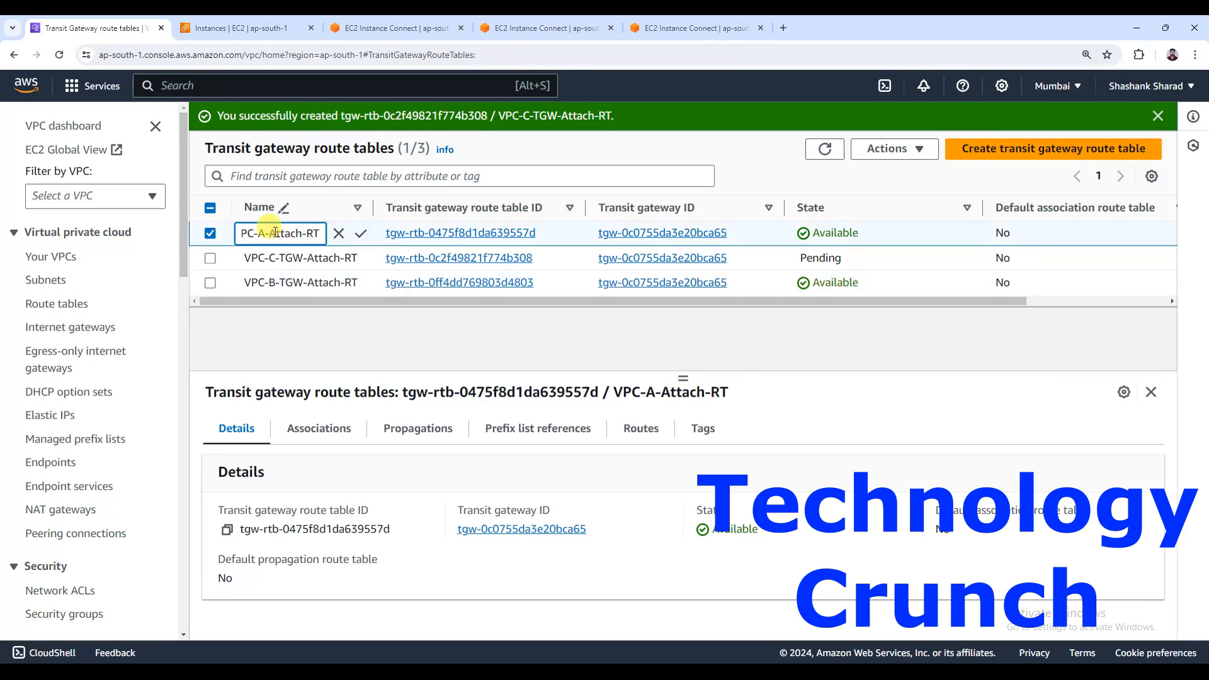
pyautogui.write('TGW-')
pyautogui.click(361, 234)
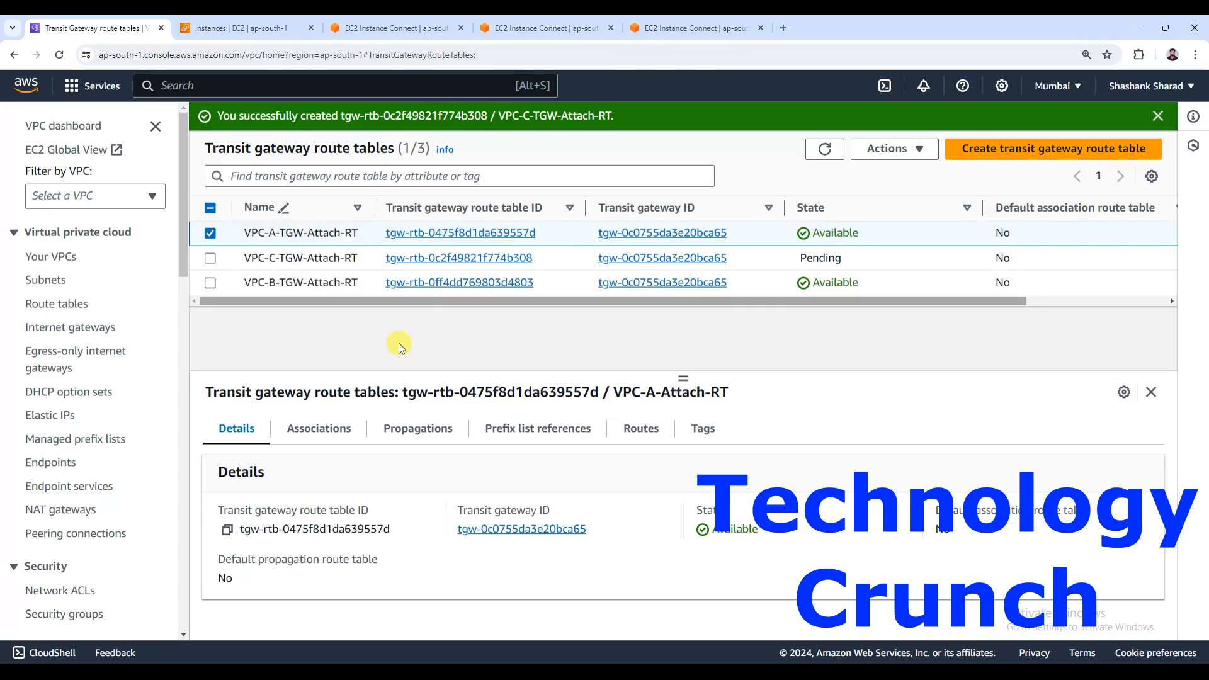
pyautogui.click(824, 150)
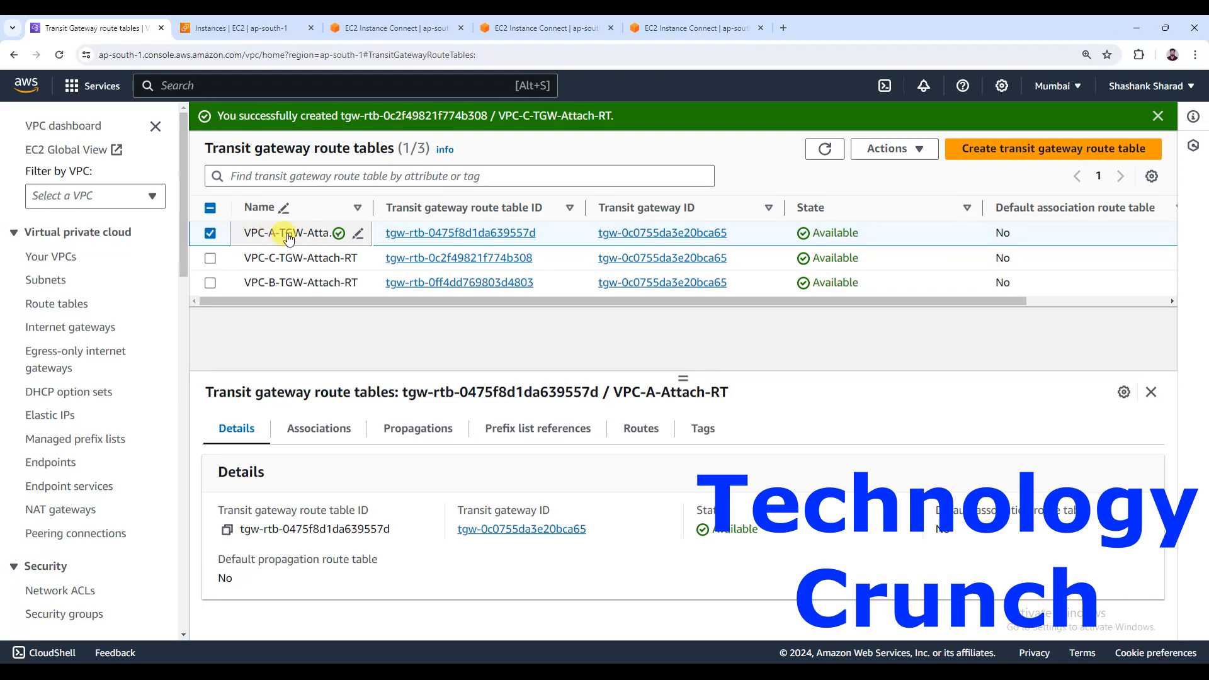
# Examine the associations of all three transit gateway route tables, plus the propagations and routes of VPC-A-TGW-Attach-RT.
pyautogui.click(309, 434)
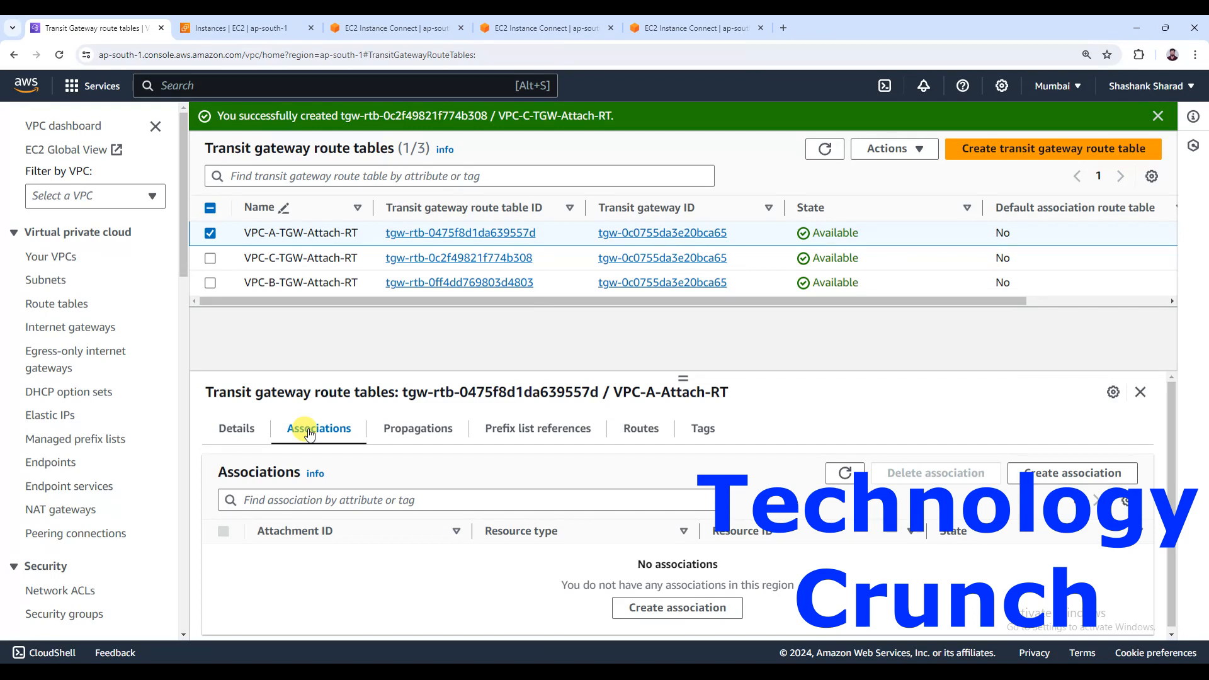
pyautogui.click(214, 233)
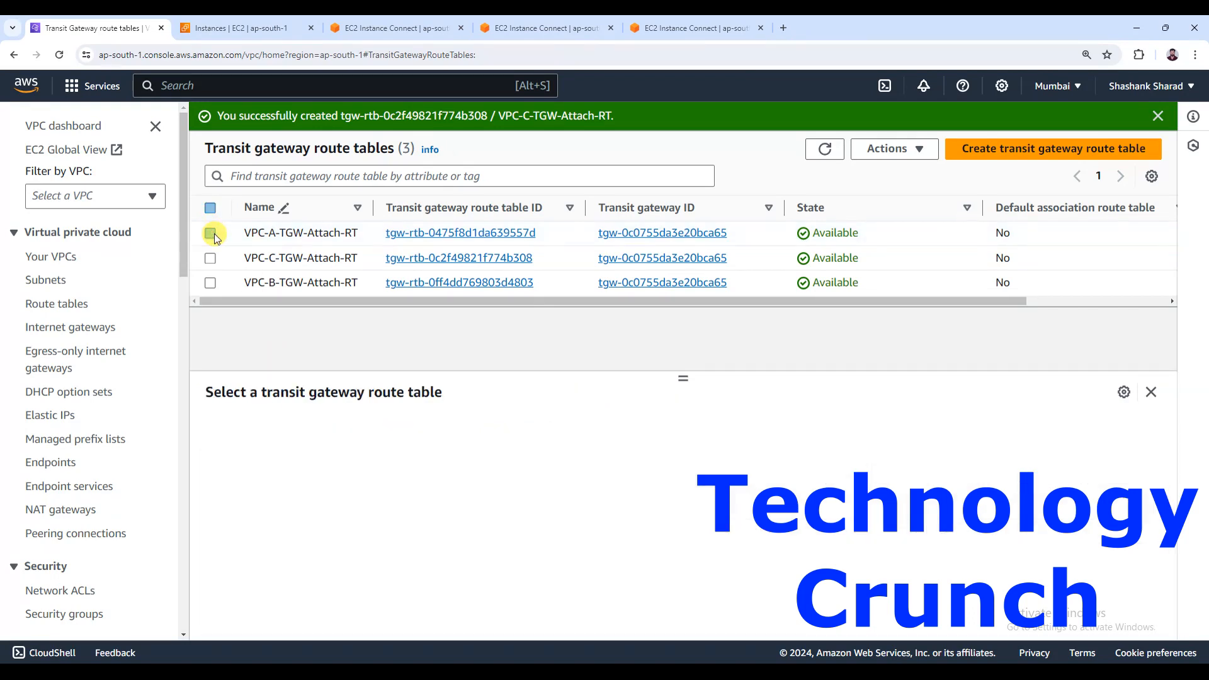
pyautogui.click(296, 287)
pyautogui.click(324, 434)
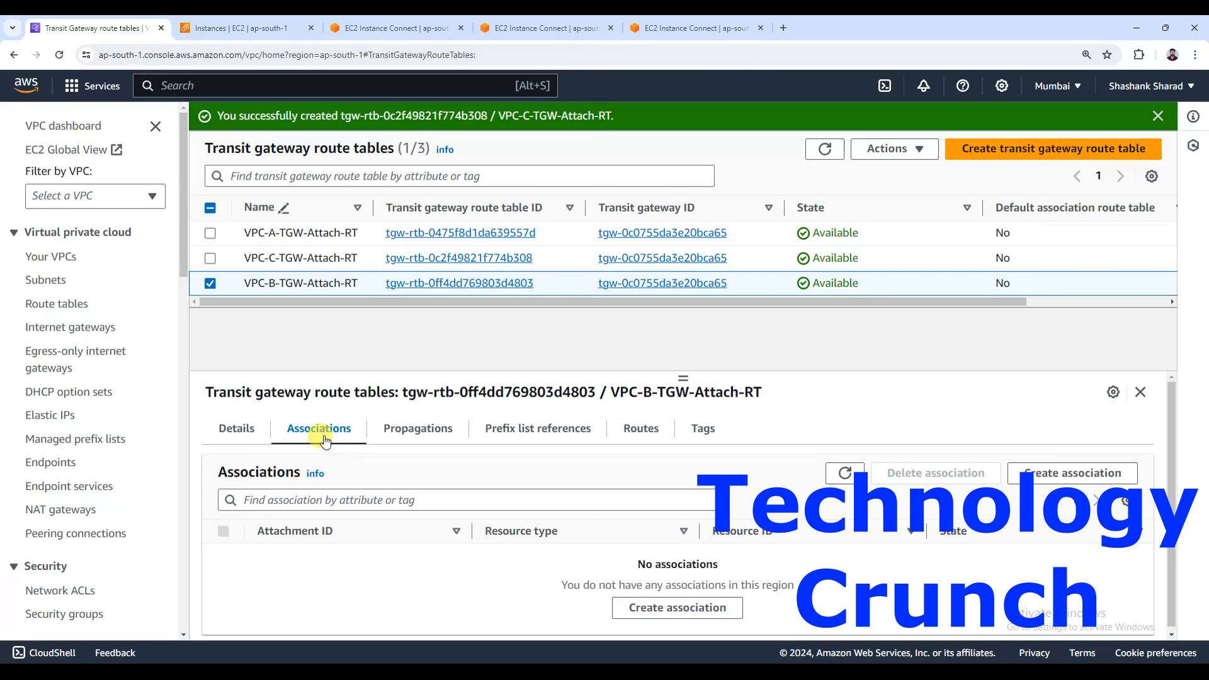
pyautogui.click(210, 284)
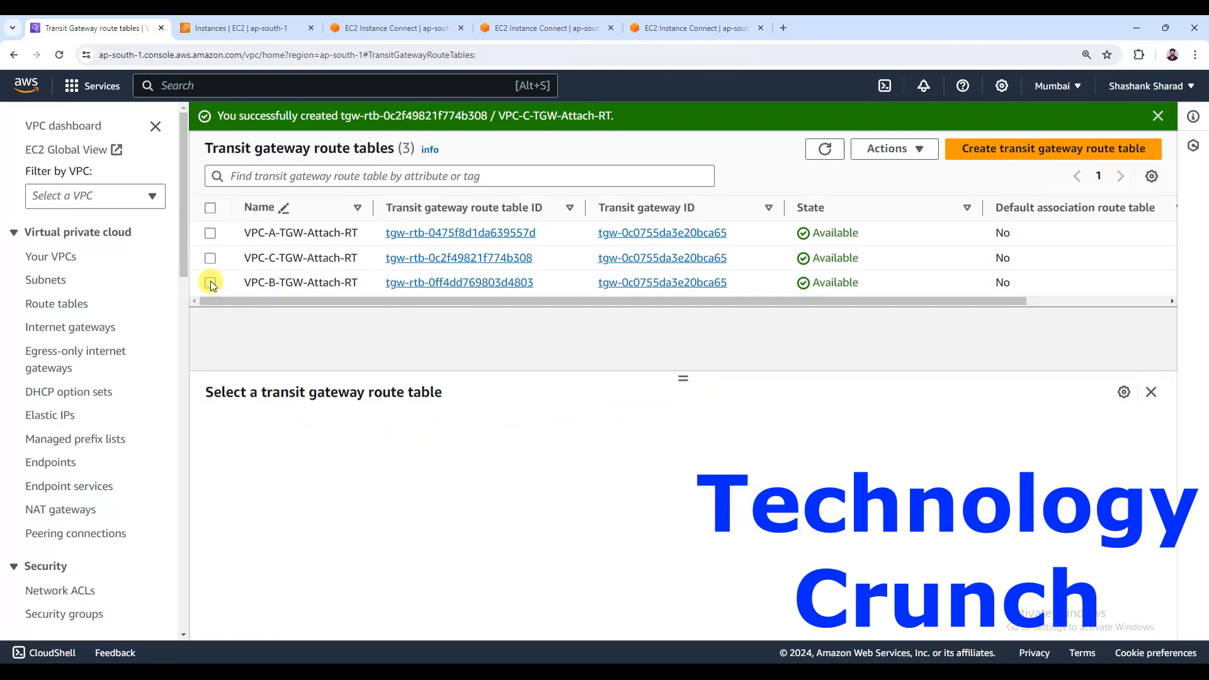
pyautogui.click(211, 259)
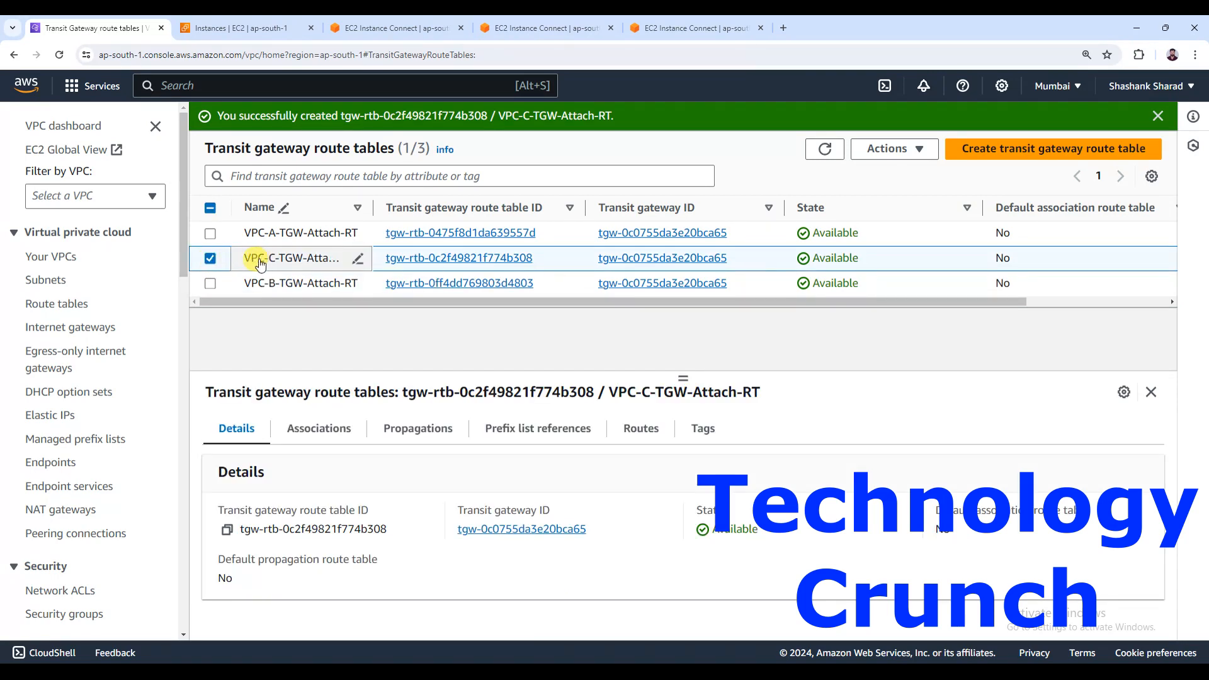
pyautogui.click(315, 434)
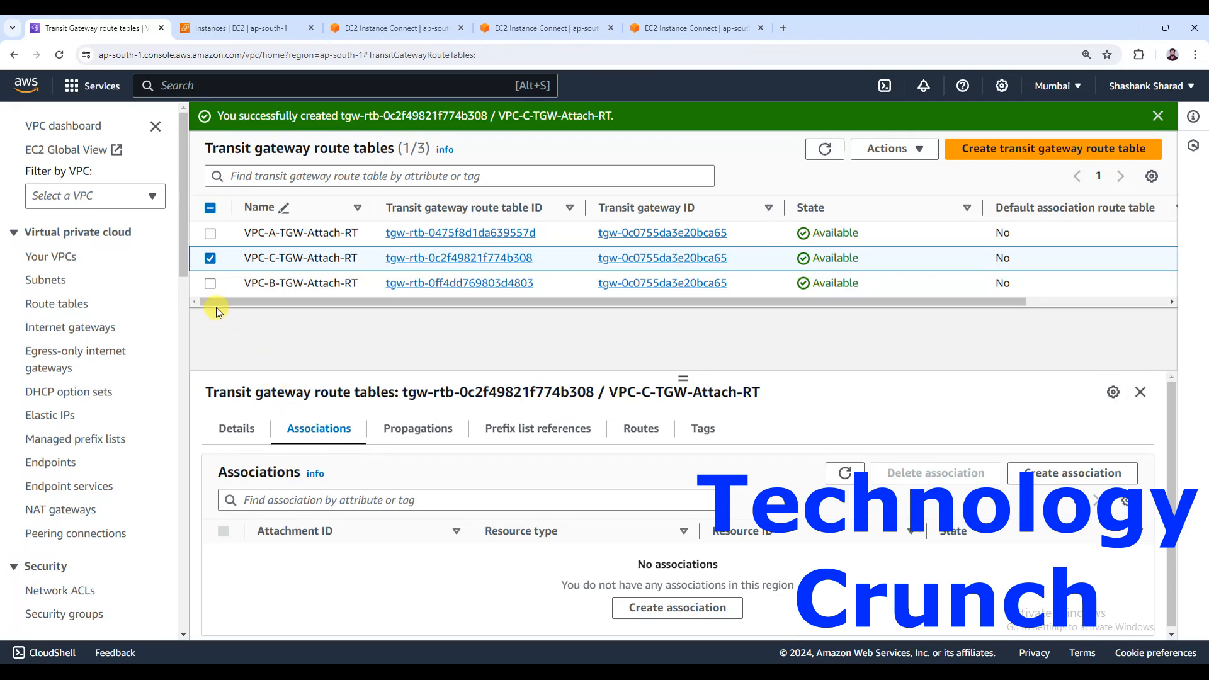
pyautogui.click(209, 259)
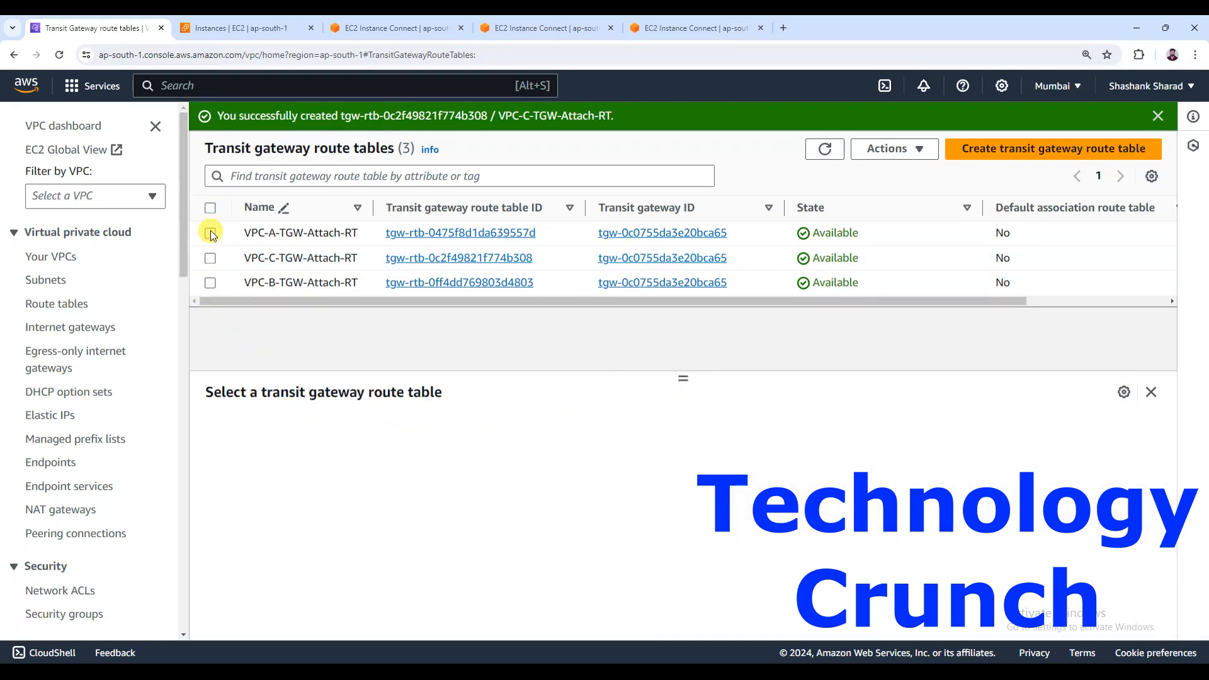
pyautogui.click(211, 233)
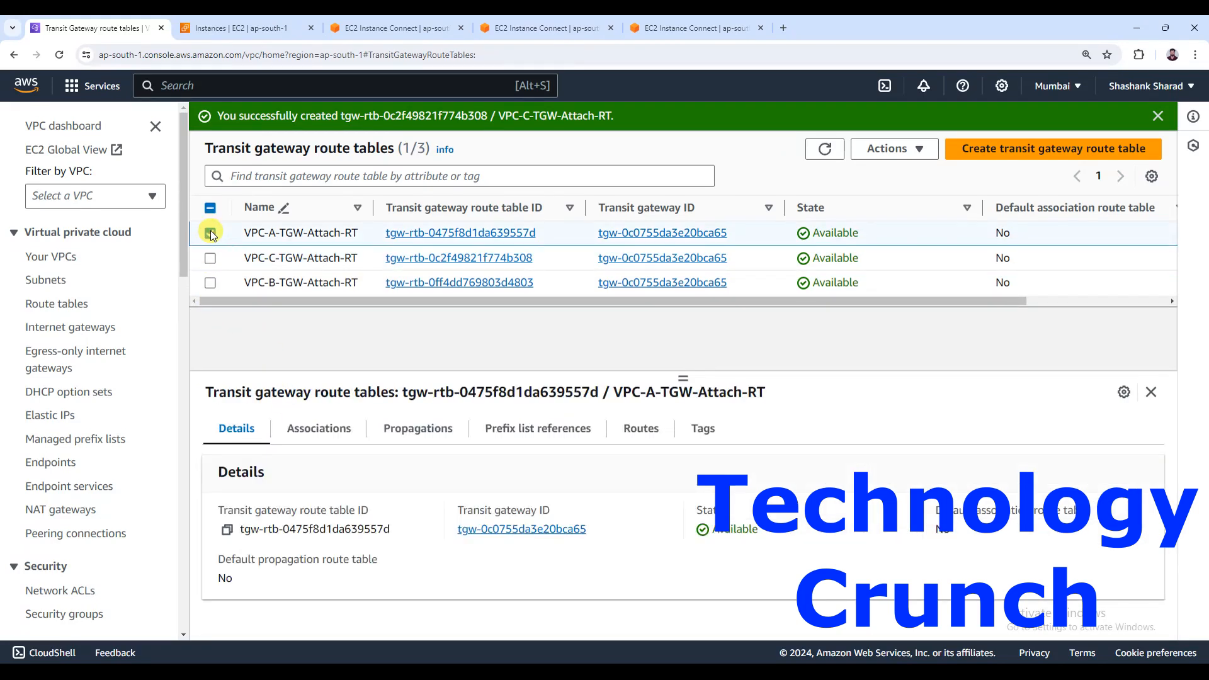
pyautogui.click(310, 432)
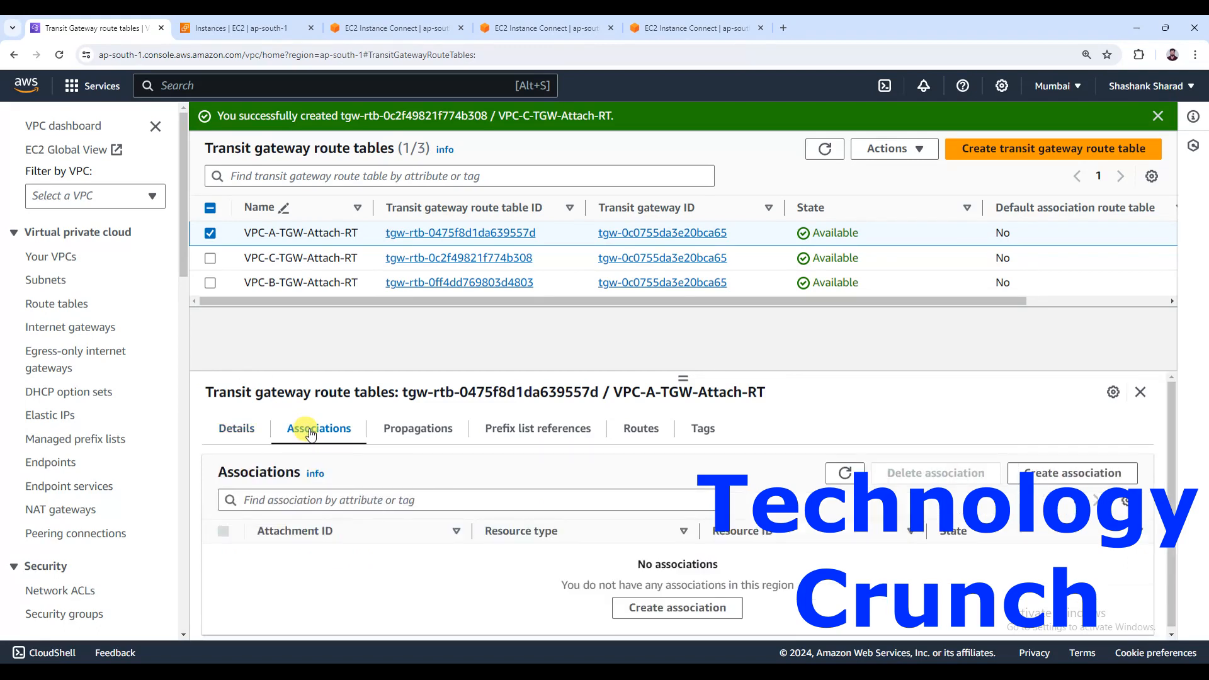
pyautogui.click(419, 435)
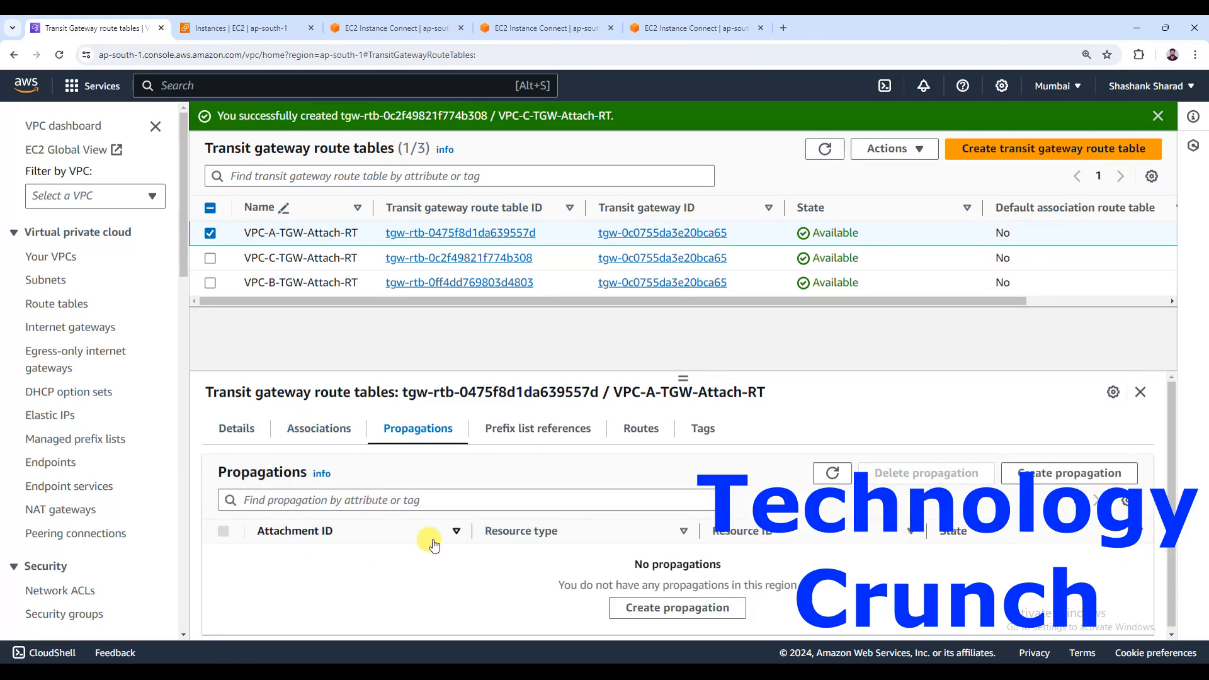
pyautogui.click(645, 431)
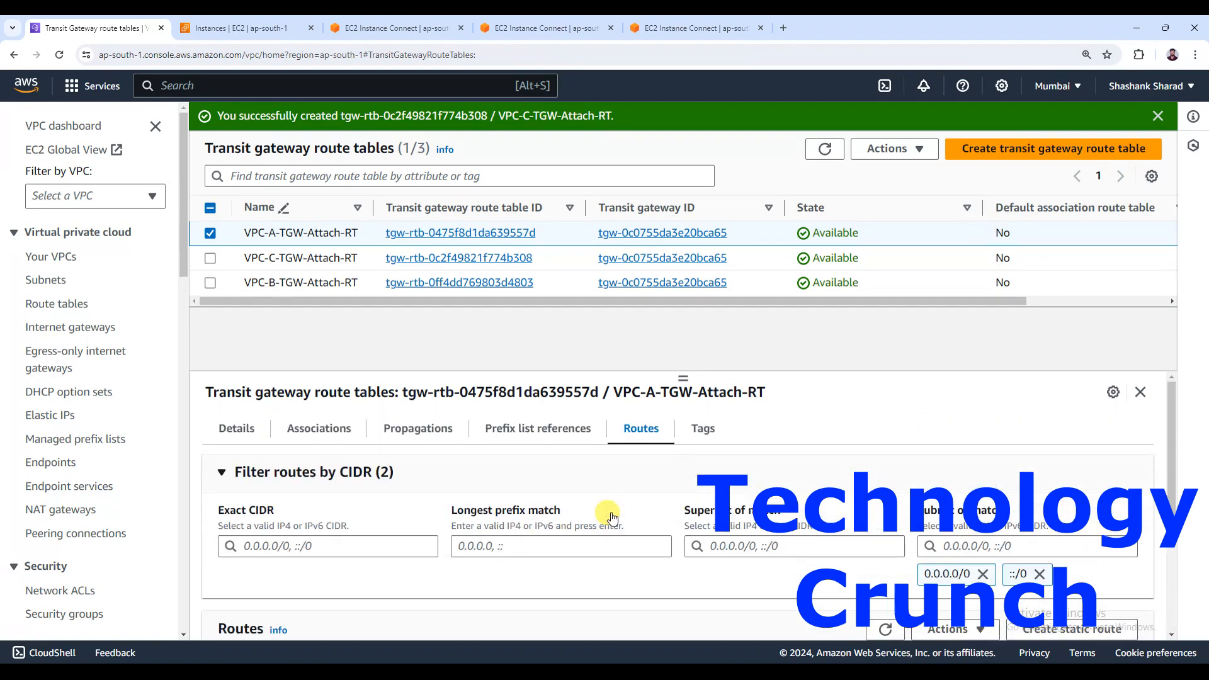
# Create an association between the VPC-A-TGW-Attach attachment and the VPC-A-TGW-Attach-RT route table.
pyautogui.click(318, 429)
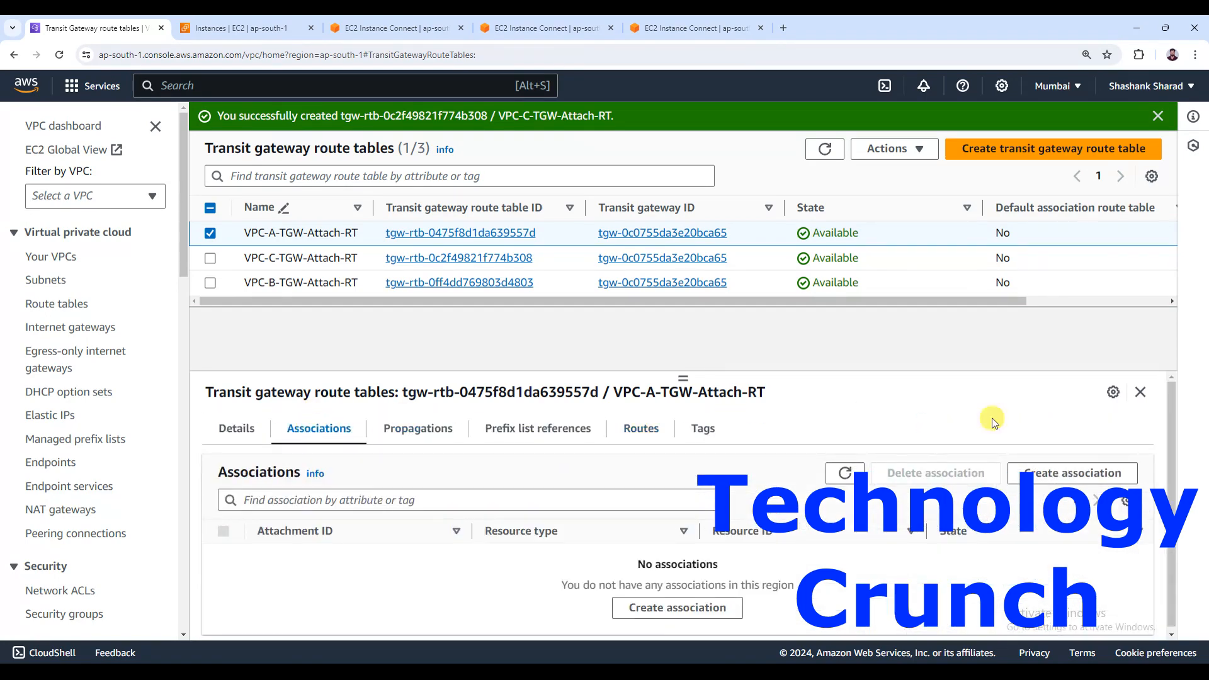
pyautogui.click(1064, 473)
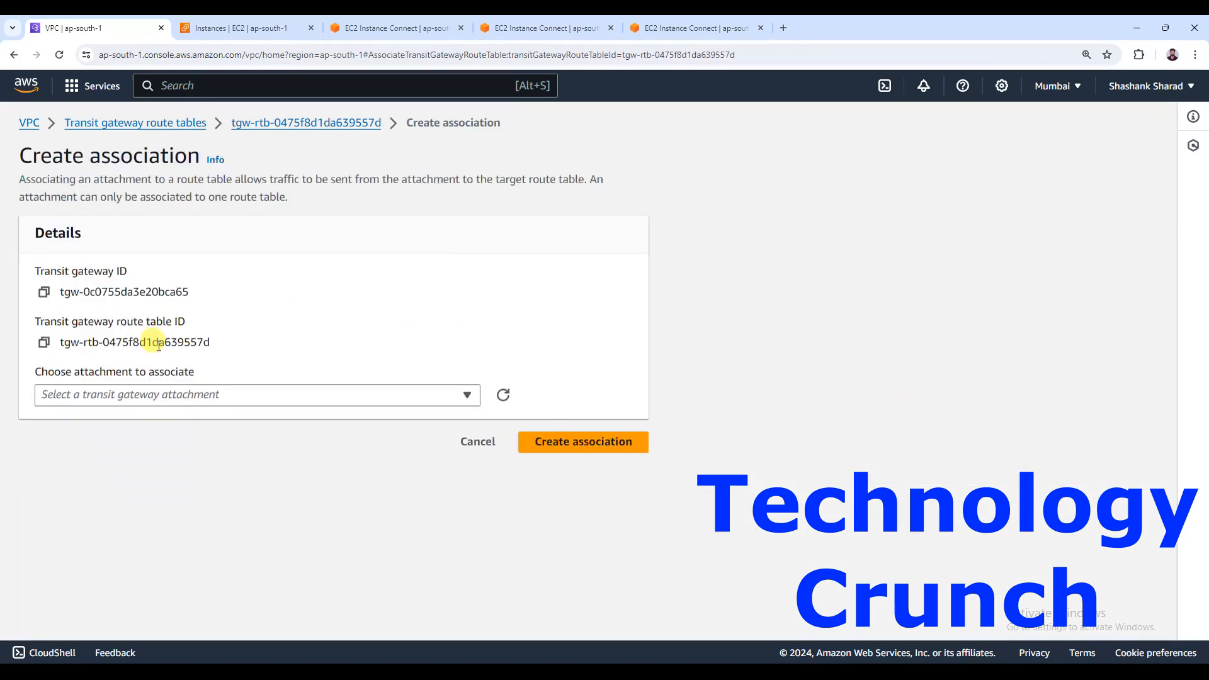
pyautogui.click(123, 394)
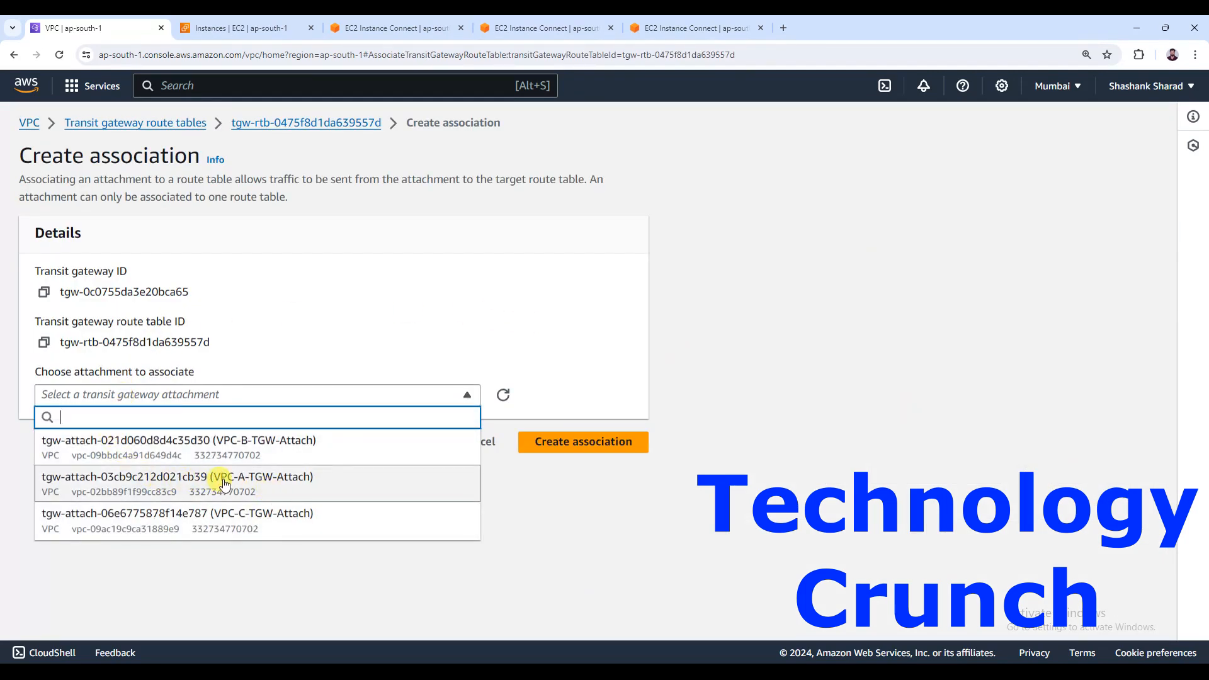
pyautogui.click(267, 485)
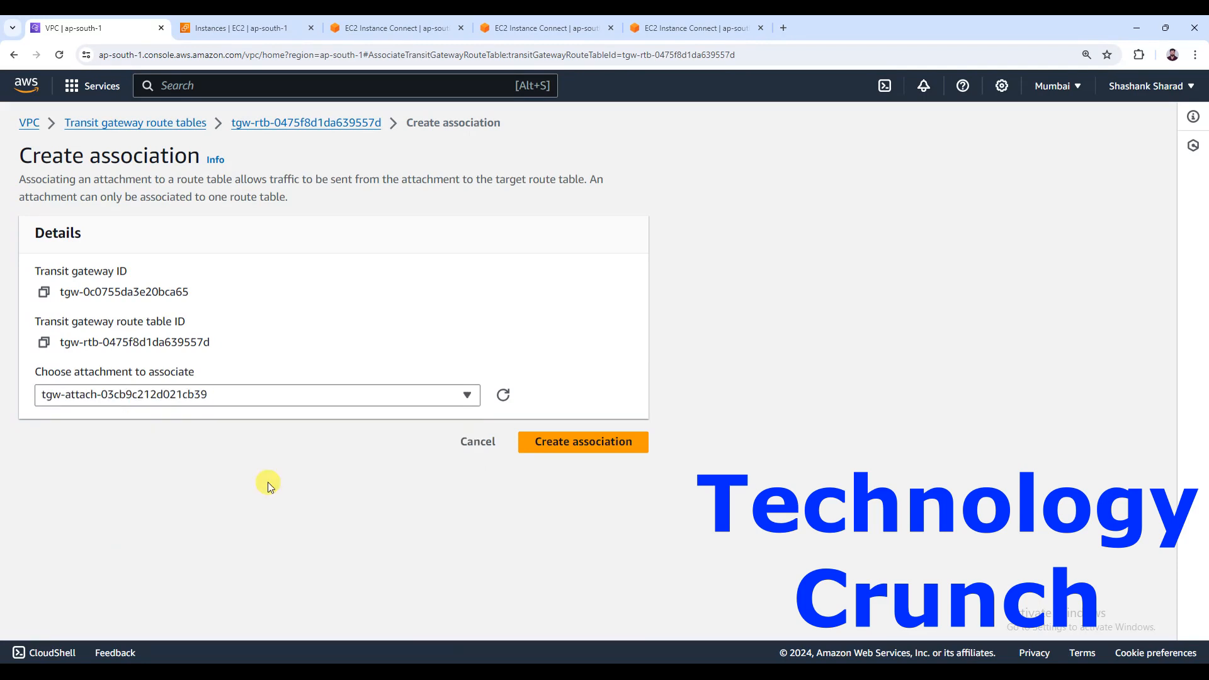
pyautogui.click(571, 448)
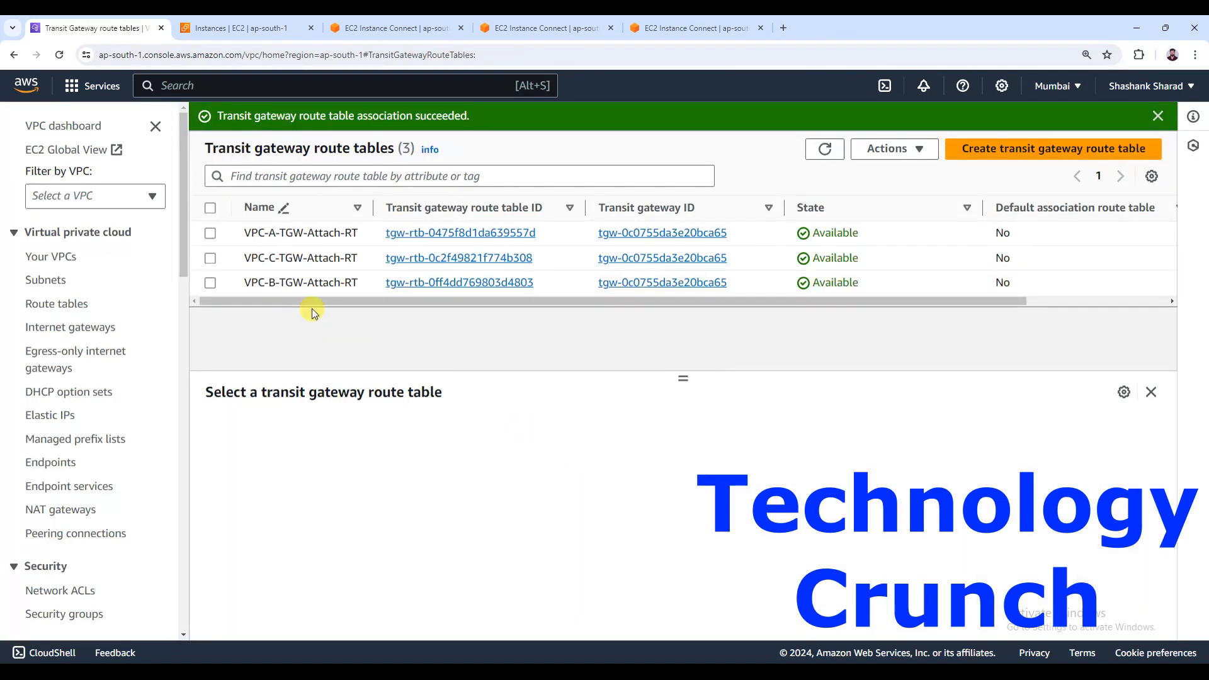
# Refresh the associations of VPC-A-TGW-Attach-RT to check the attachment's state, and review the table's propagations and routes.
pyautogui.click(211, 233)
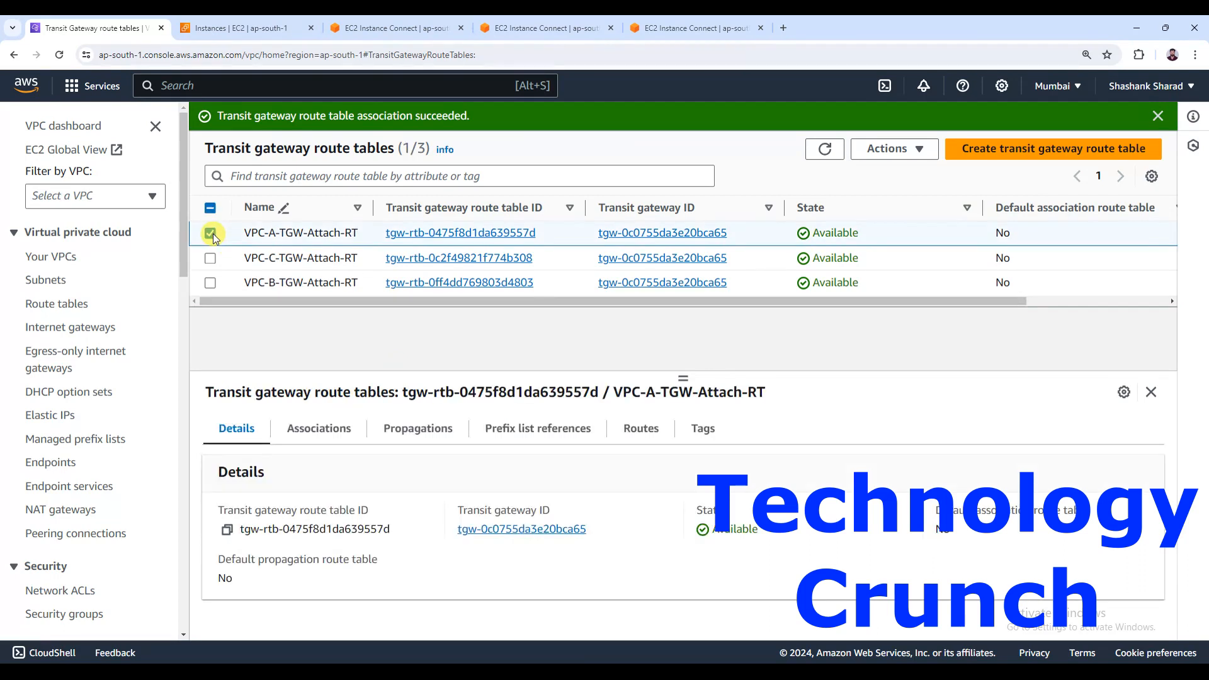
pyautogui.click(319, 427)
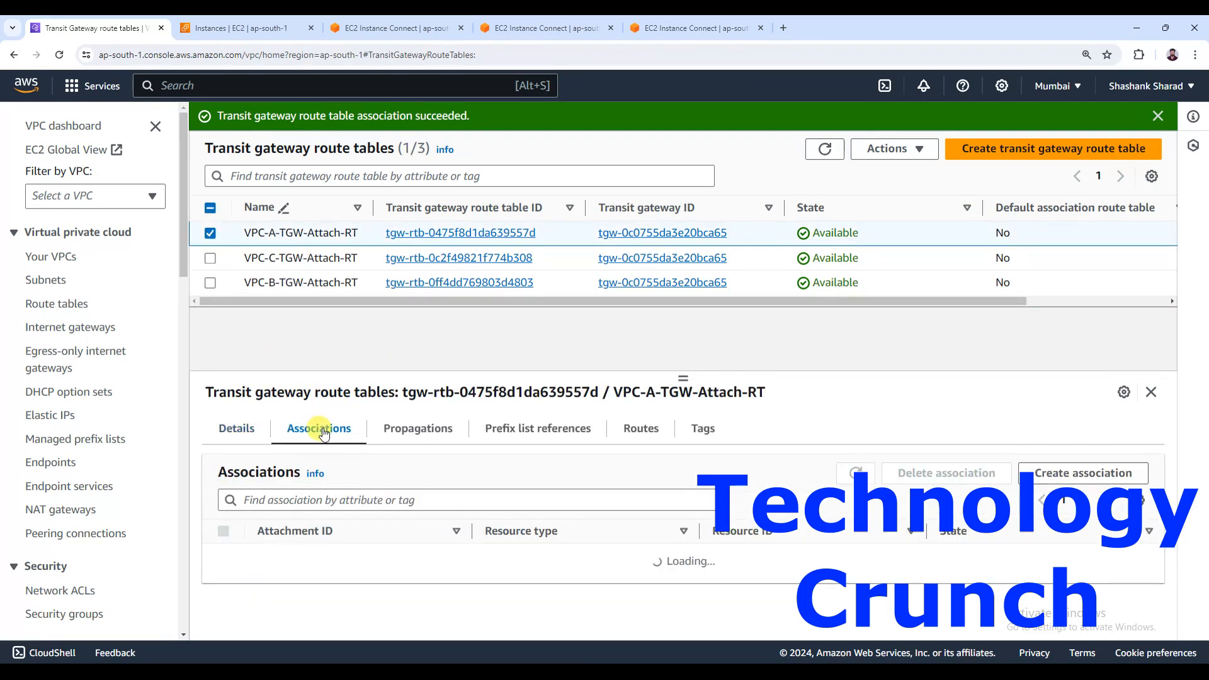
pyautogui.click(856, 474)
pyautogui.click(853, 479)
pyautogui.click(852, 479)
pyautogui.click(852, 477)
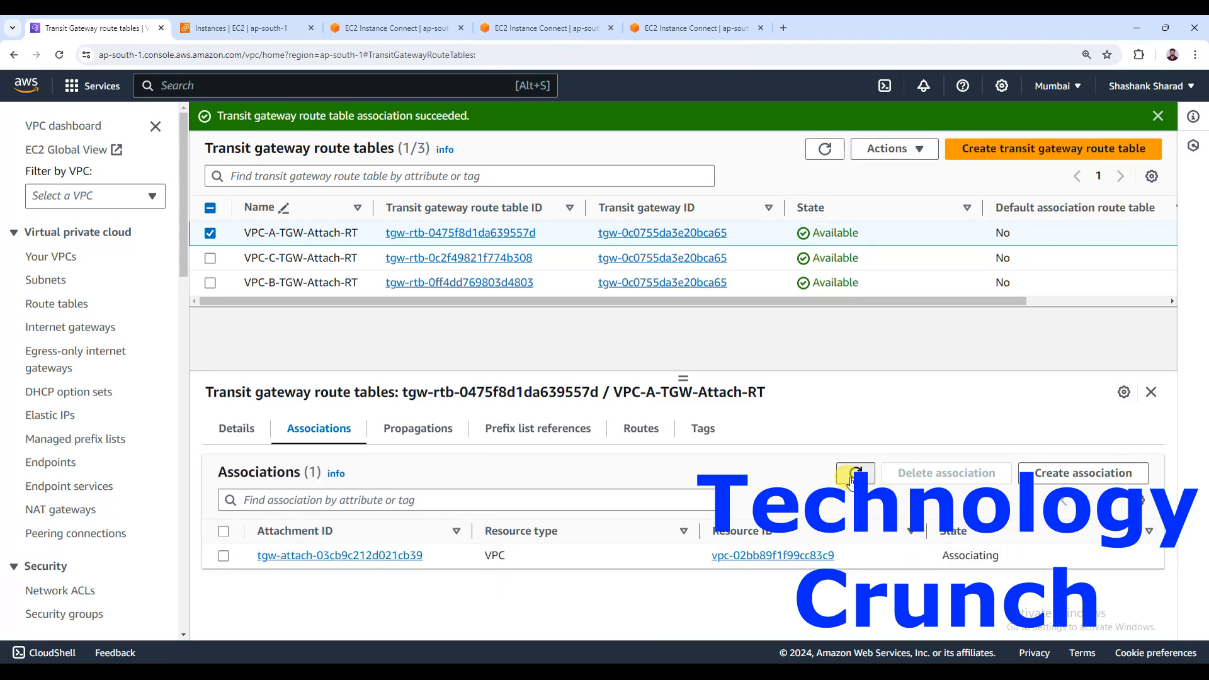
pyautogui.click(853, 478)
pyautogui.click(854, 475)
pyautogui.click(854, 476)
pyautogui.click(436, 438)
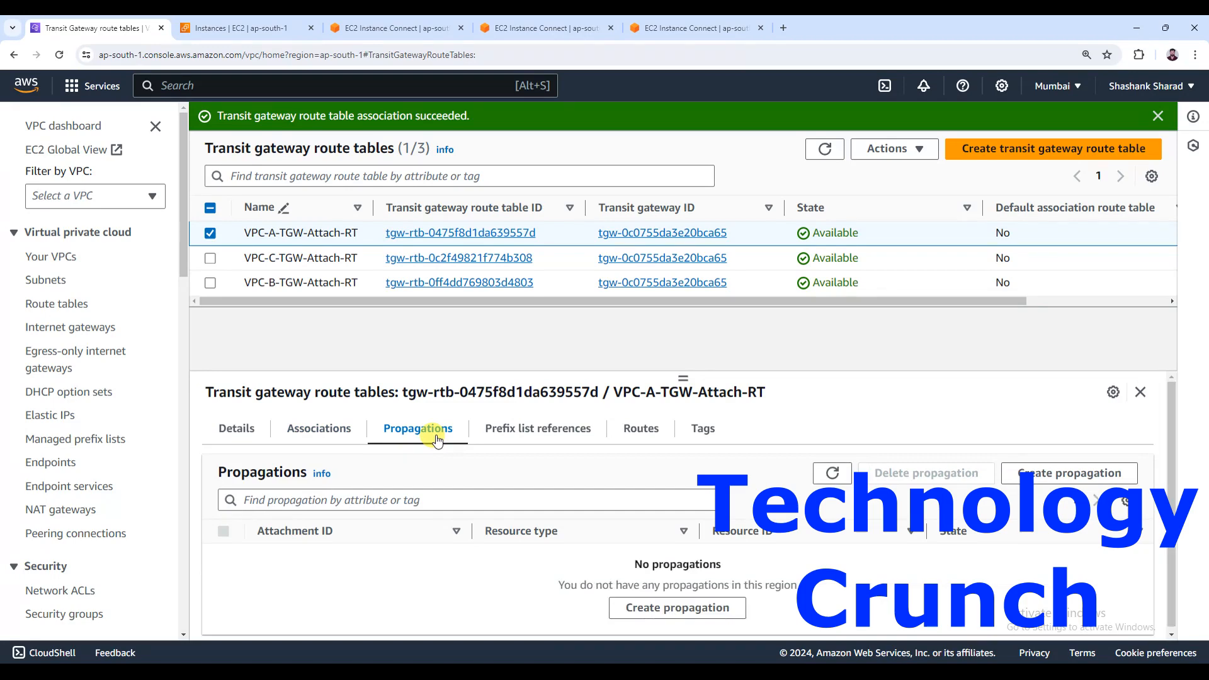
pyautogui.click(639, 432)
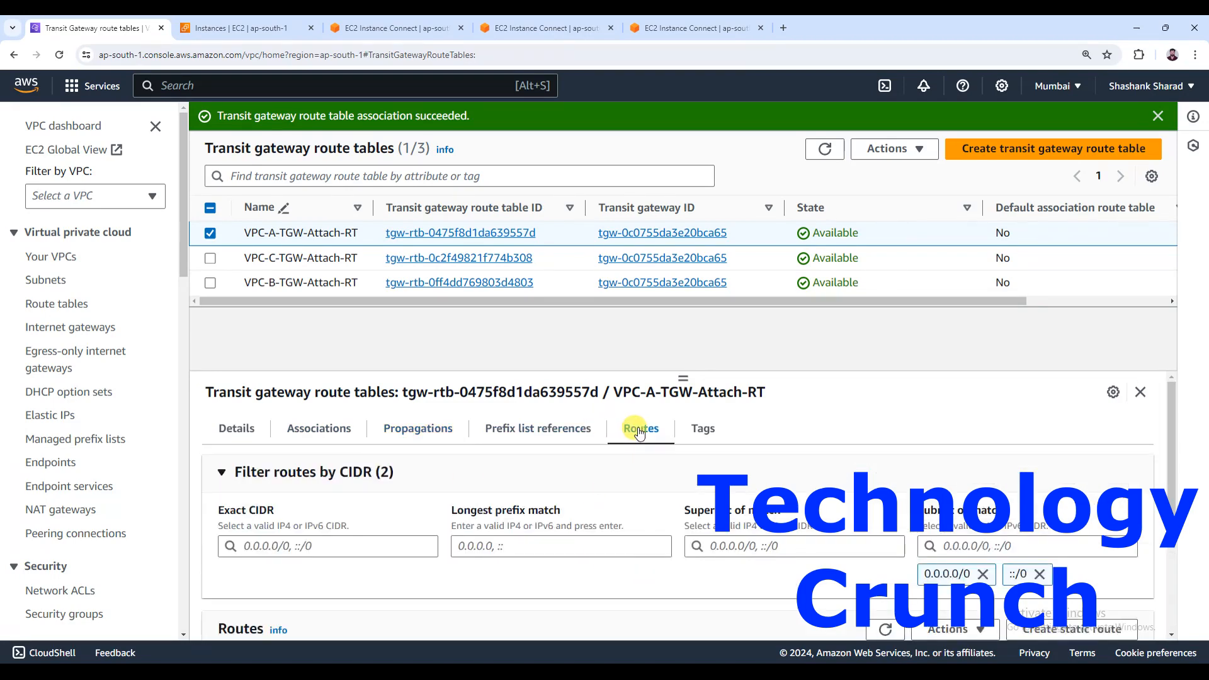
pyautogui.scroll(-3, 686, 516)
pyautogui.scroll(3, 689, 532)
pyautogui.click(309, 428)
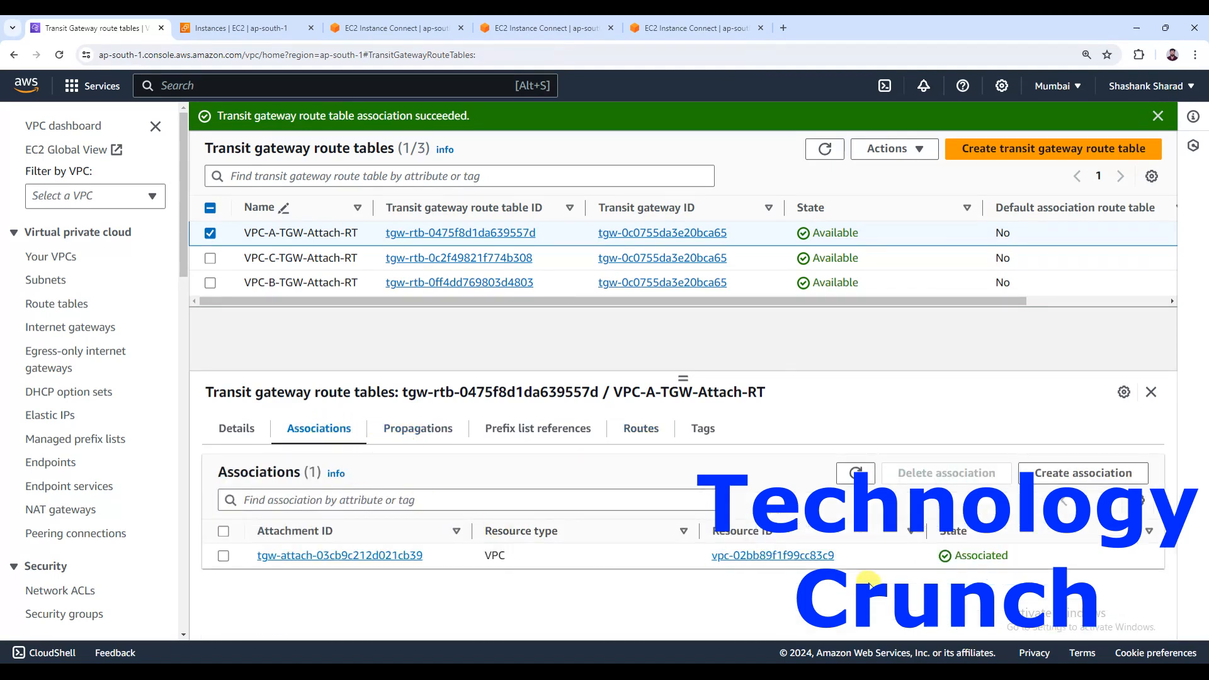
# Create a propagation from the VPC-A-TGW-Attach attachment in VPC-A-TGW-Attach-RT and check the table's propagations.
pyautogui.click(406, 429)
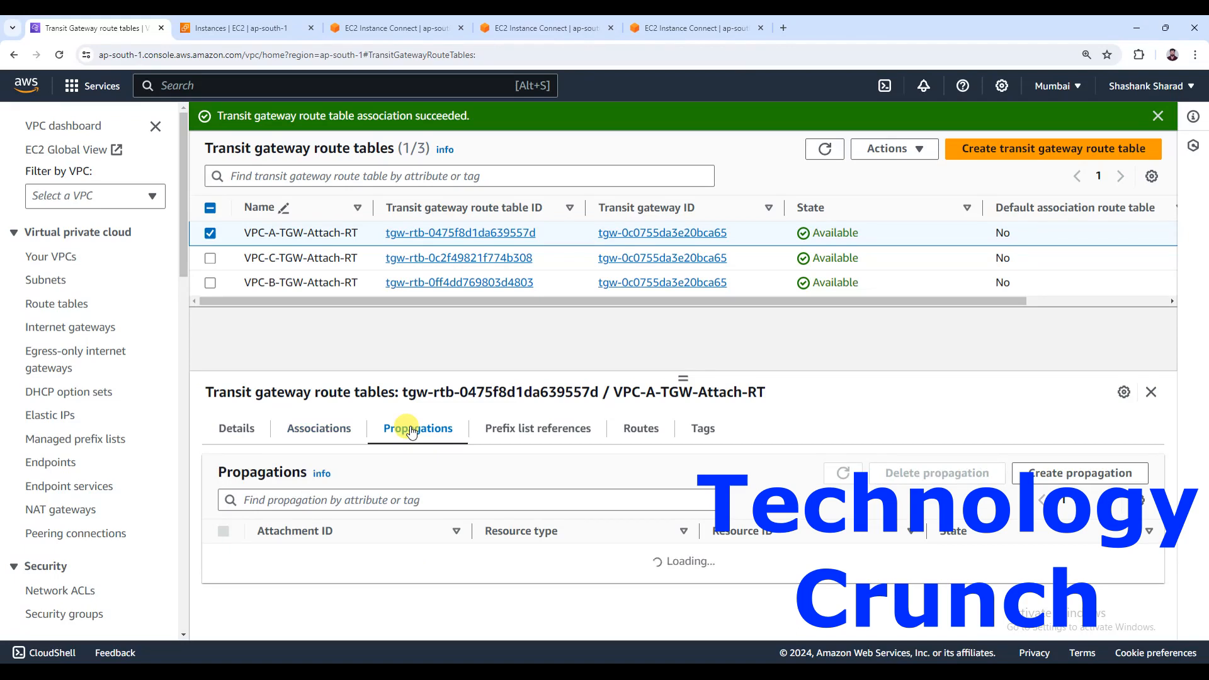
pyautogui.click(822, 482)
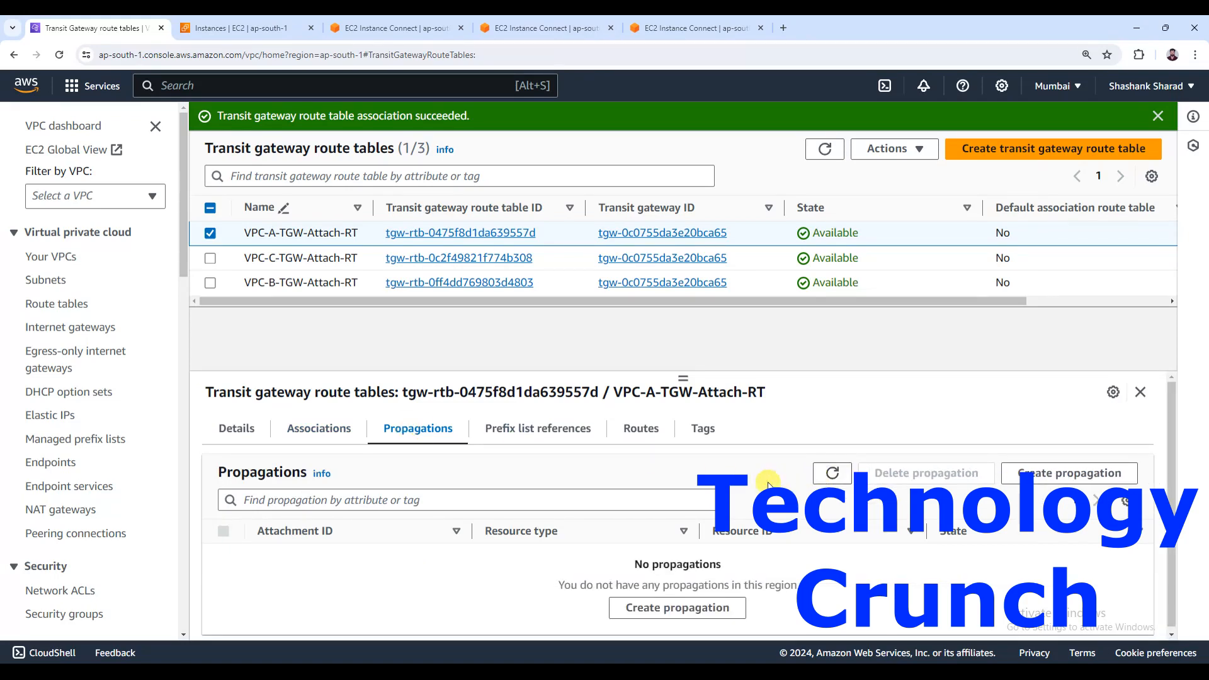
pyautogui.click(1052, 487)
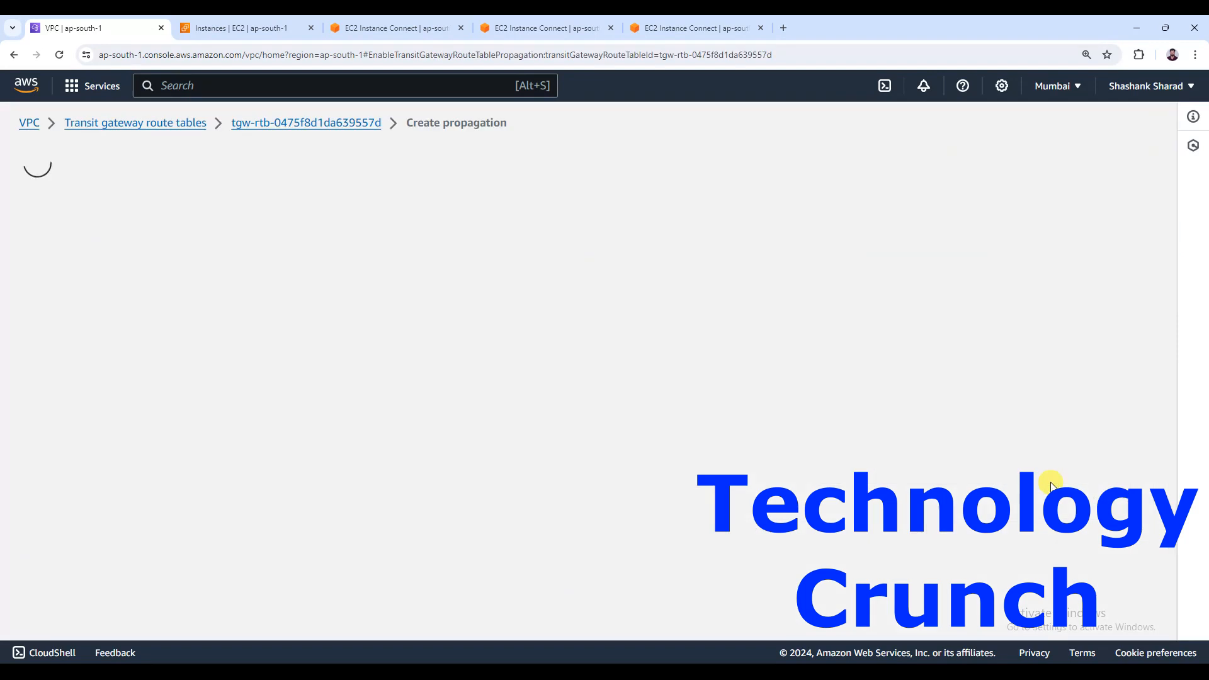
pyautogui.click(181, 389)
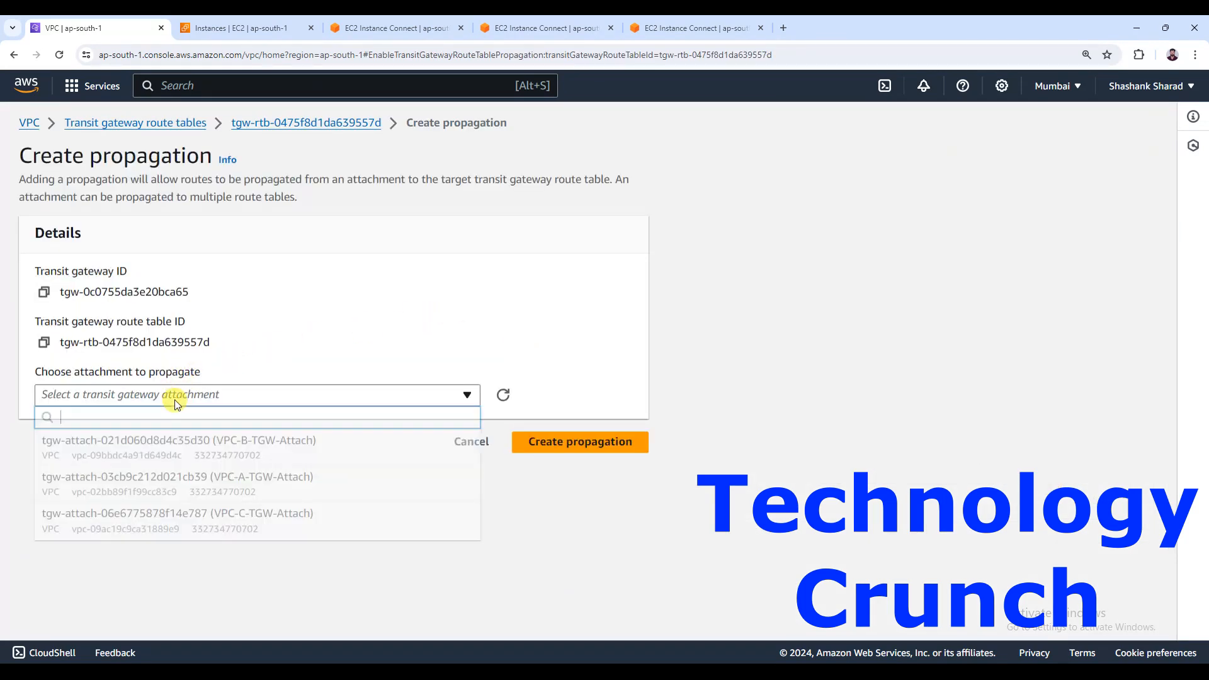
pyautogui.click(182, 480)
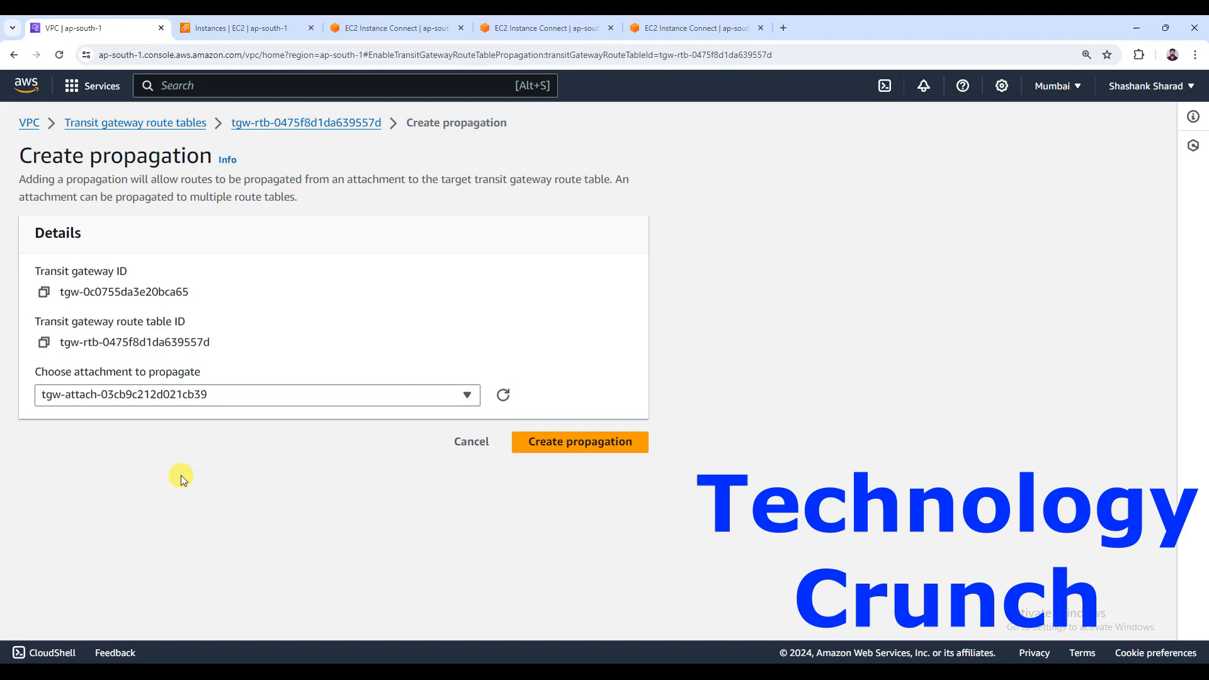
pyautogui.click(567, 444)
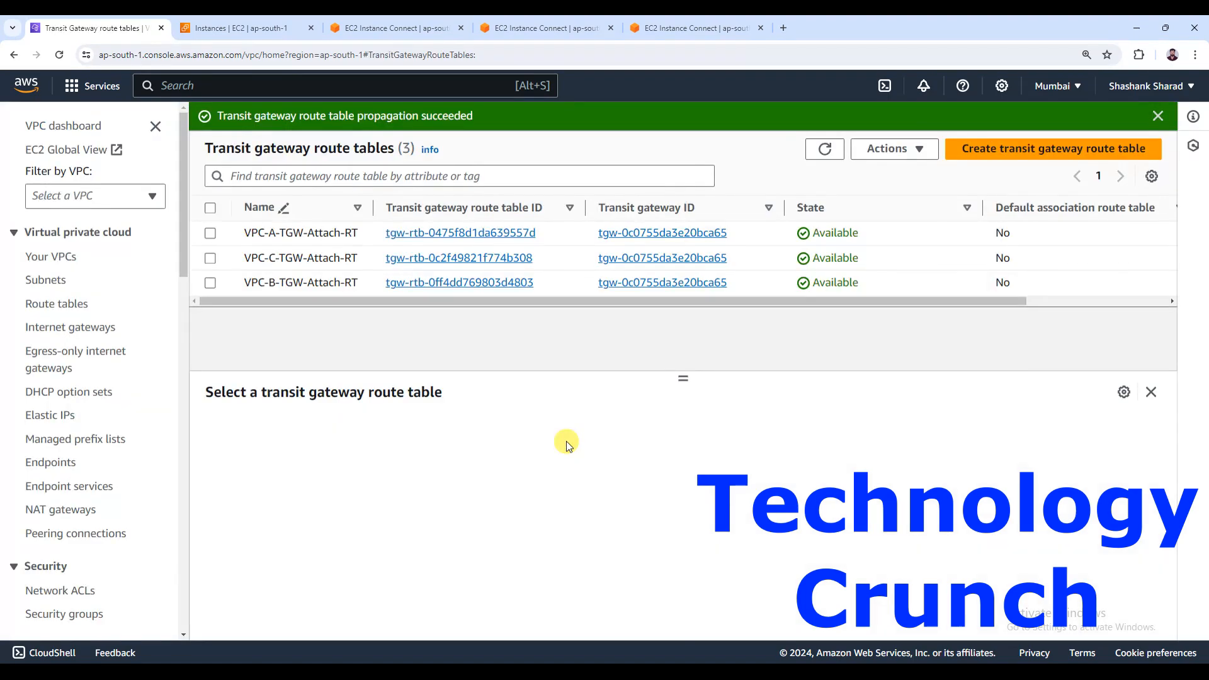
pyautogui.click(211, 233)
pyautogui.click(422, 430)
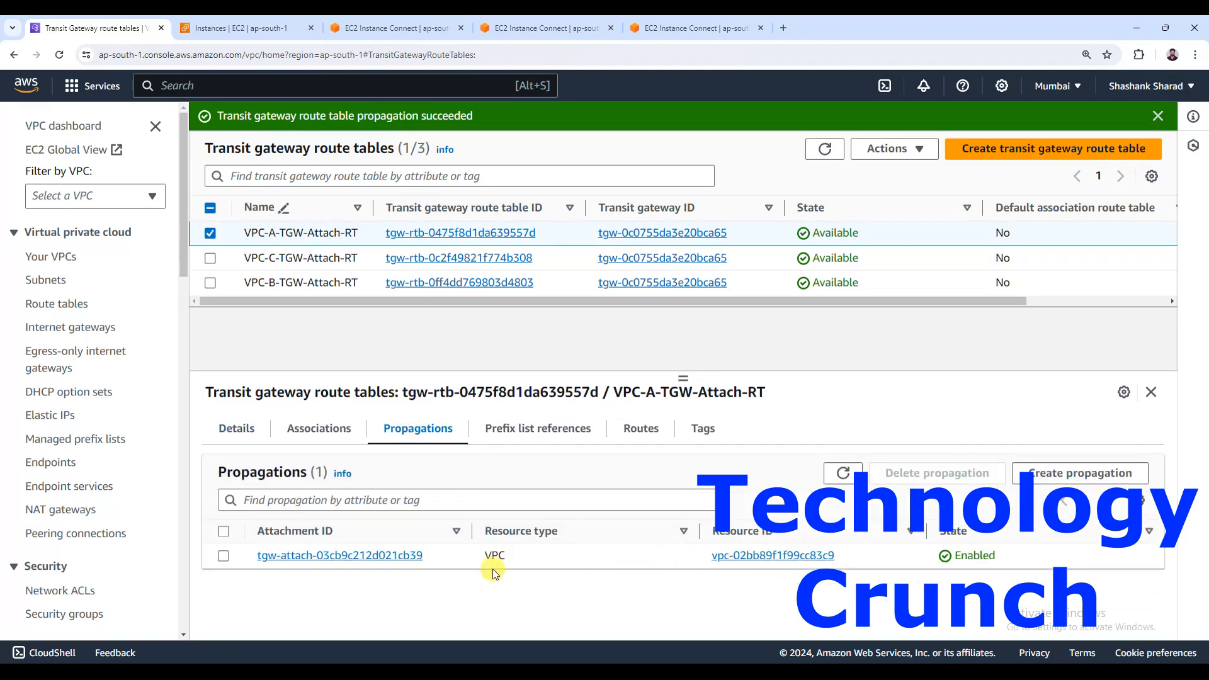
# Review the routes of VPC-A-TGW-Attach-RT and refresh the routes list.
pyautogui.click(632, 430)
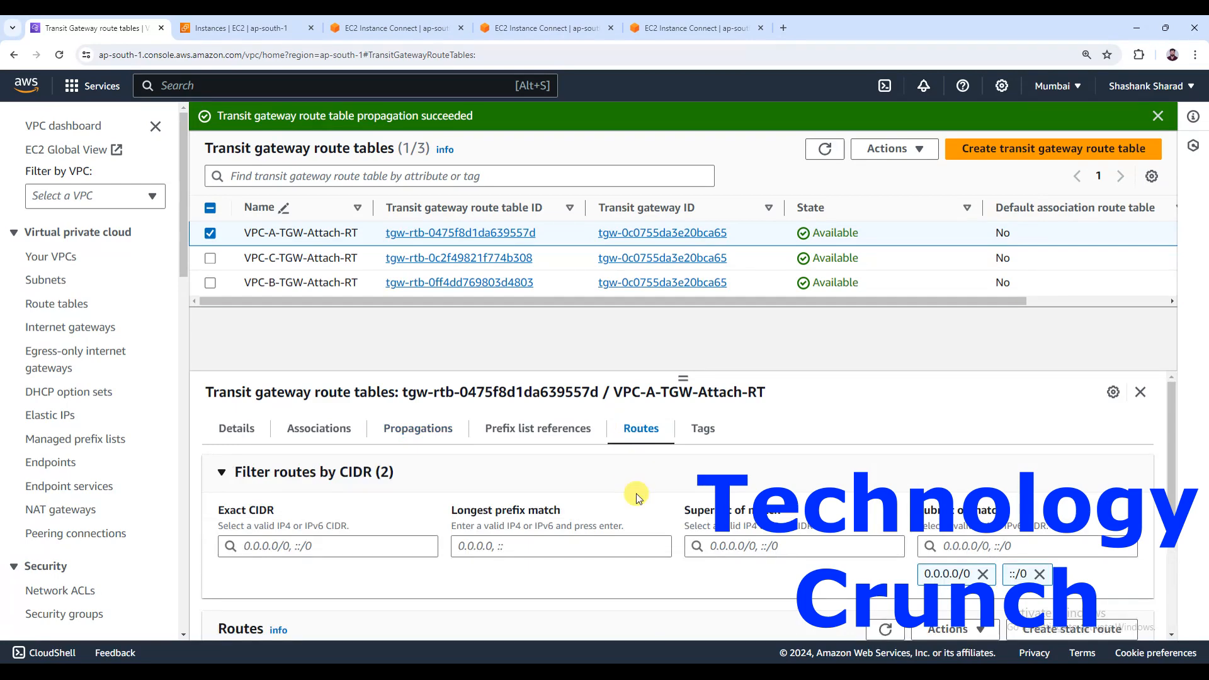
pyautogui.scroll(-3, 636, 497)
pyautogui.click(885, 460)
pyautogui.click(885, 460)
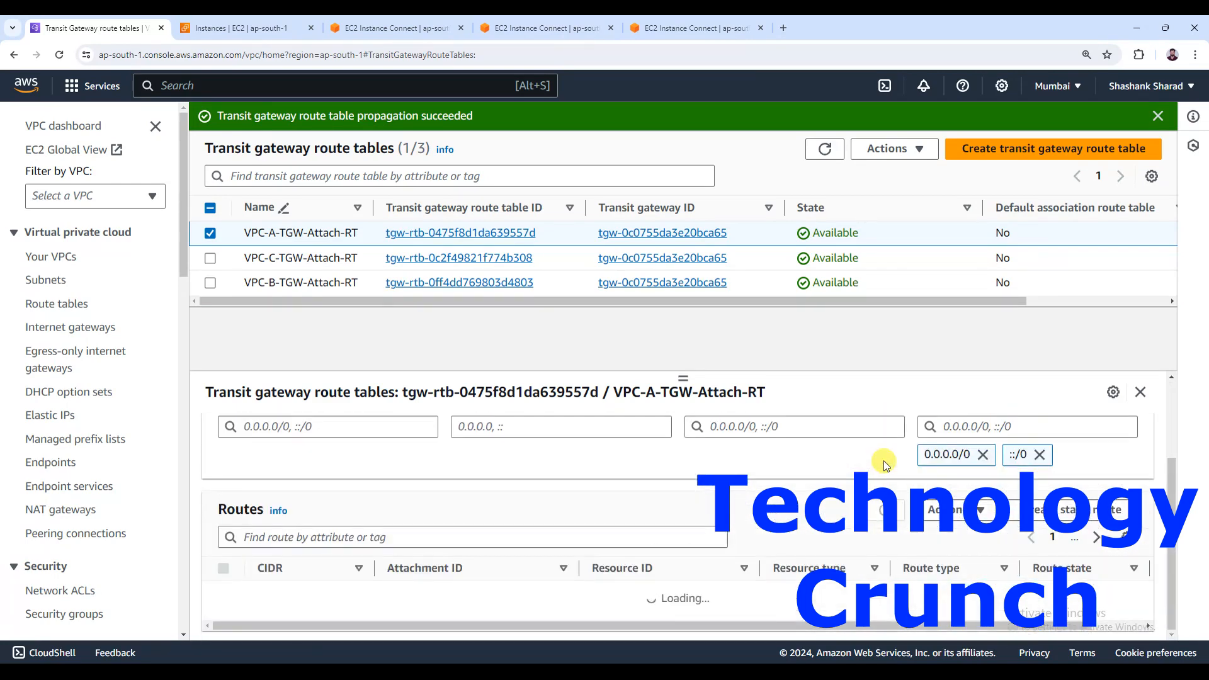
pyautogui.click(879, 515)
pyautogui.click(879, 515)
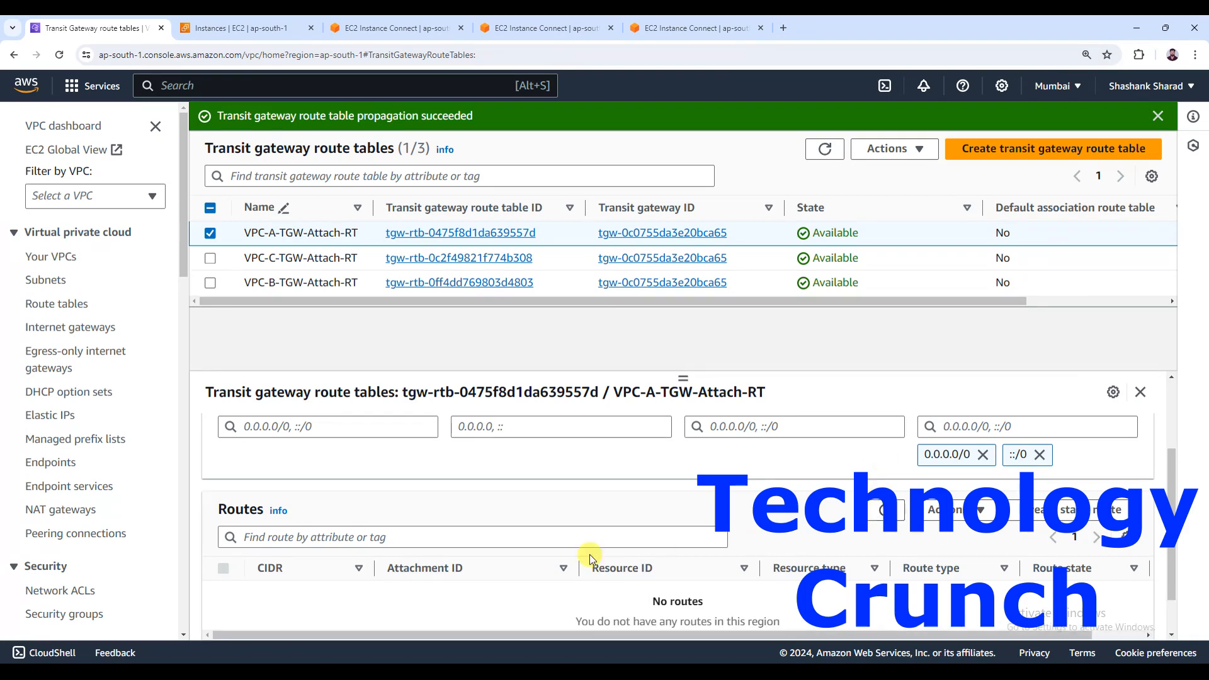
pyautogui.scroll(2, 716, 529)
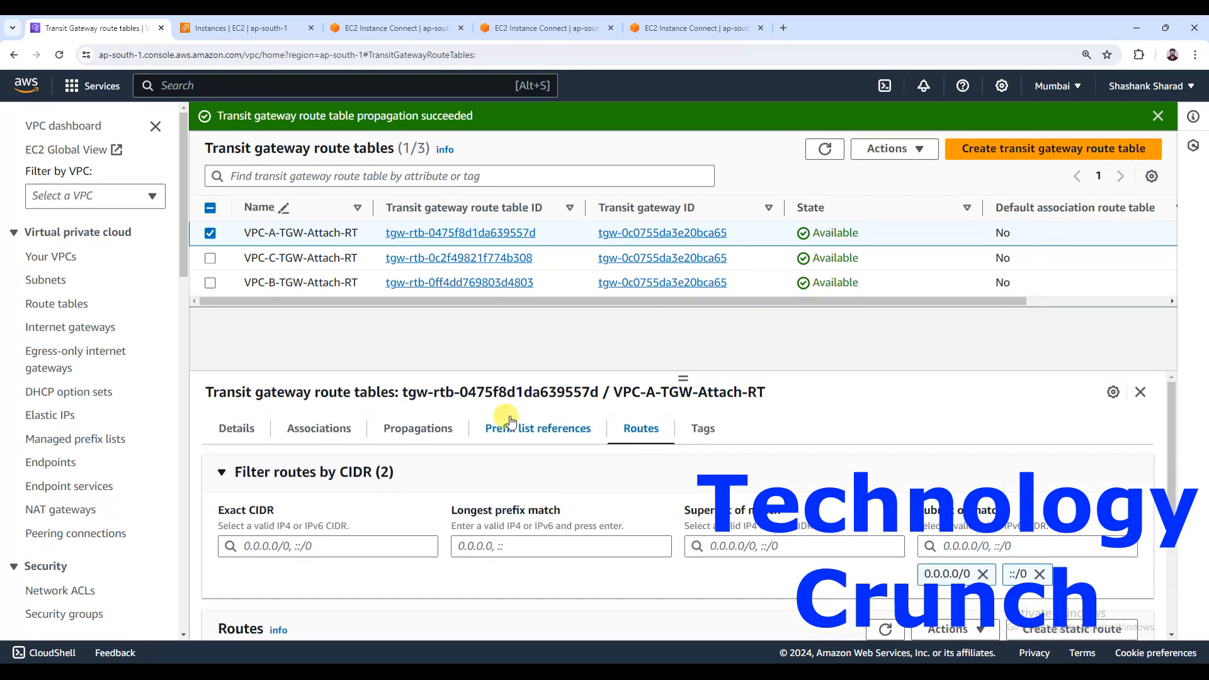
# Create an association between the VPC-B-TGW-Attach attachment and the VPC-B-TGW-Attach-RT route table.
pyautogui.click(210, 235)
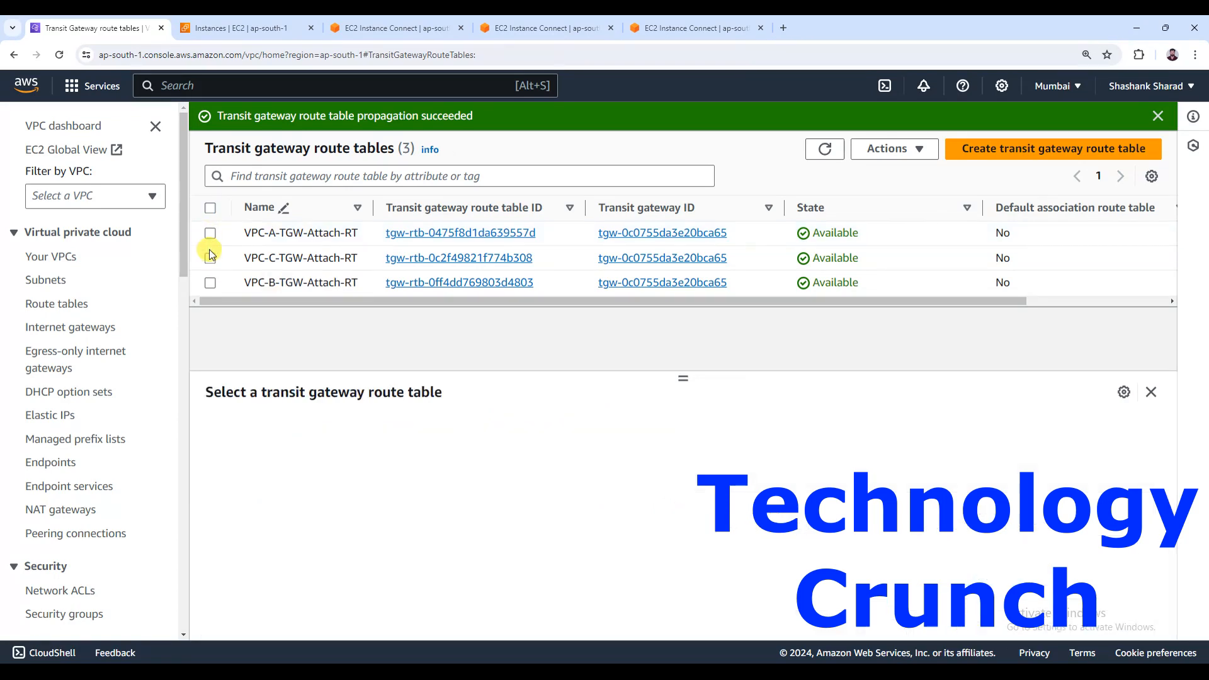
pyautogui.click(211, 283)
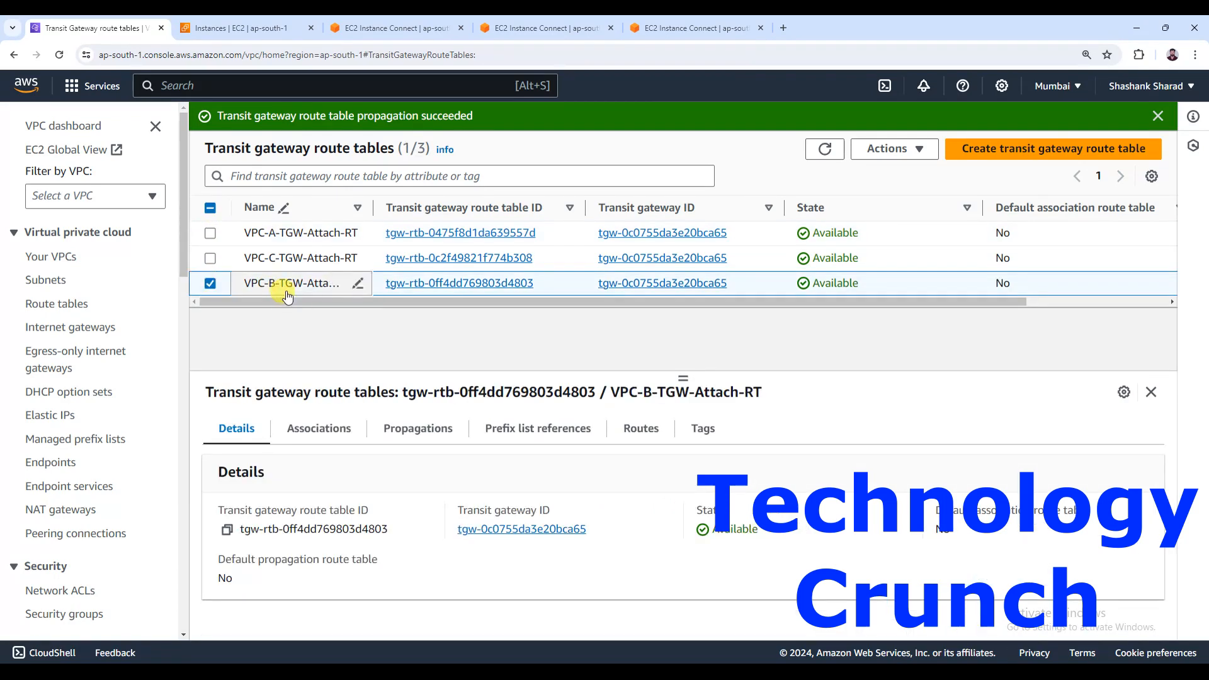
pyautogui.click(340, 430)
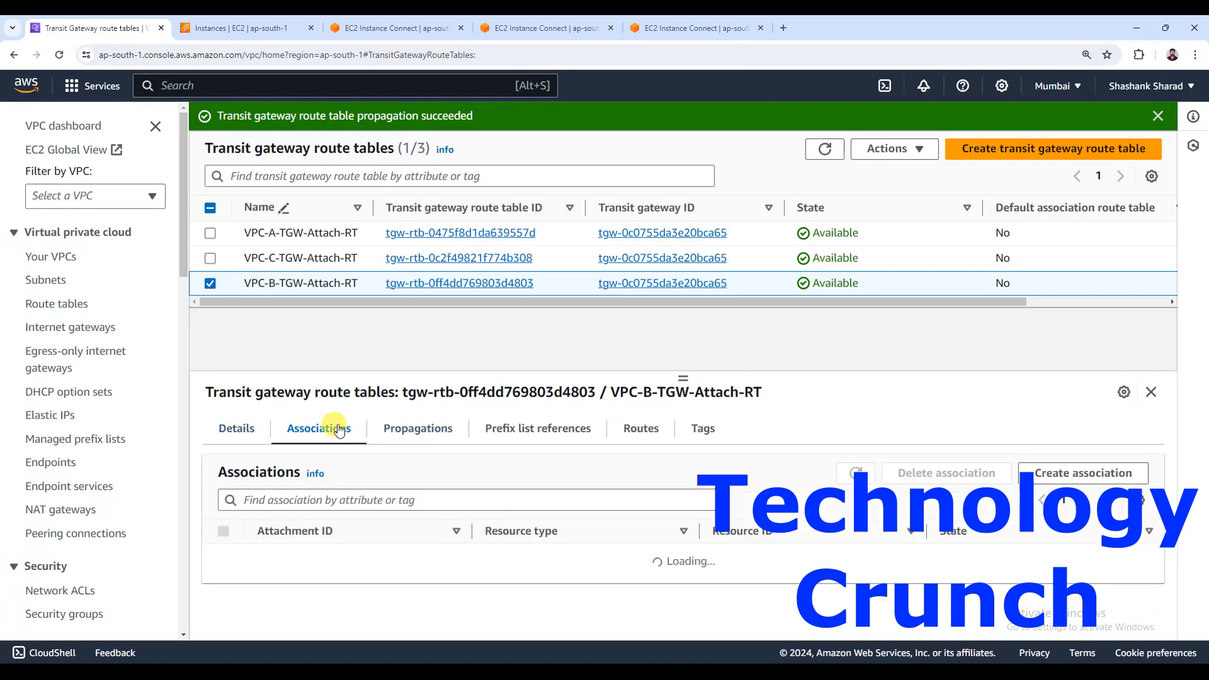
pyautogui.click(1079, 477)
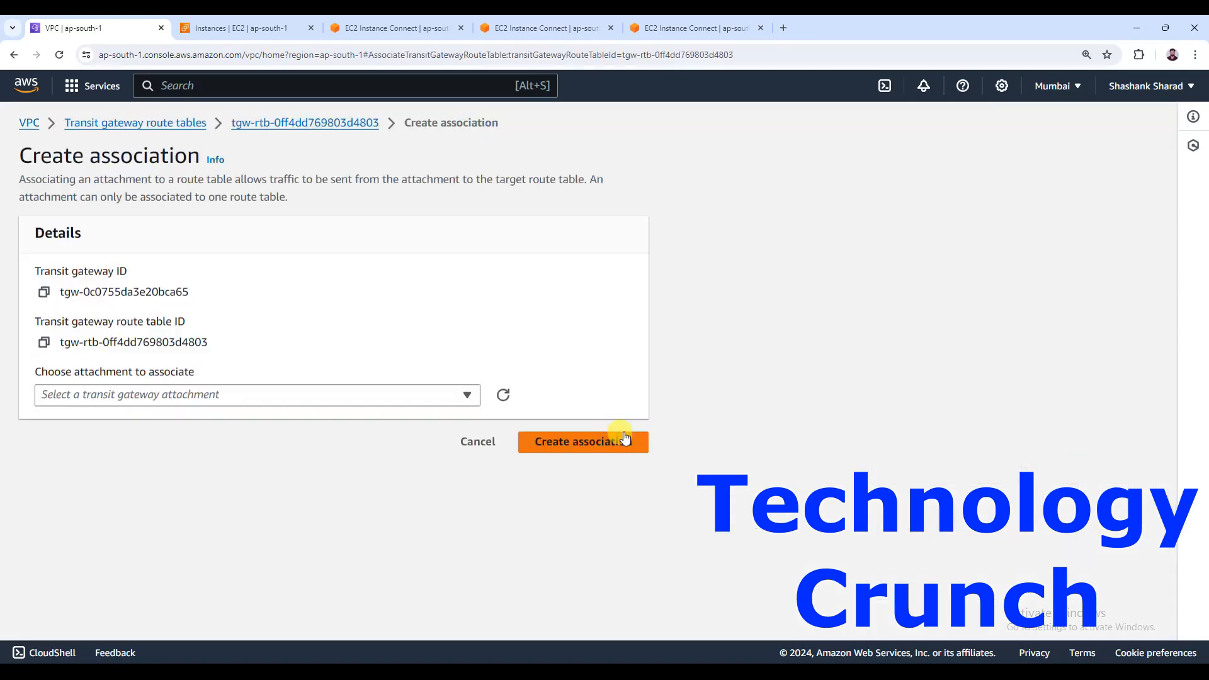
pyautogui.click(80, 394)
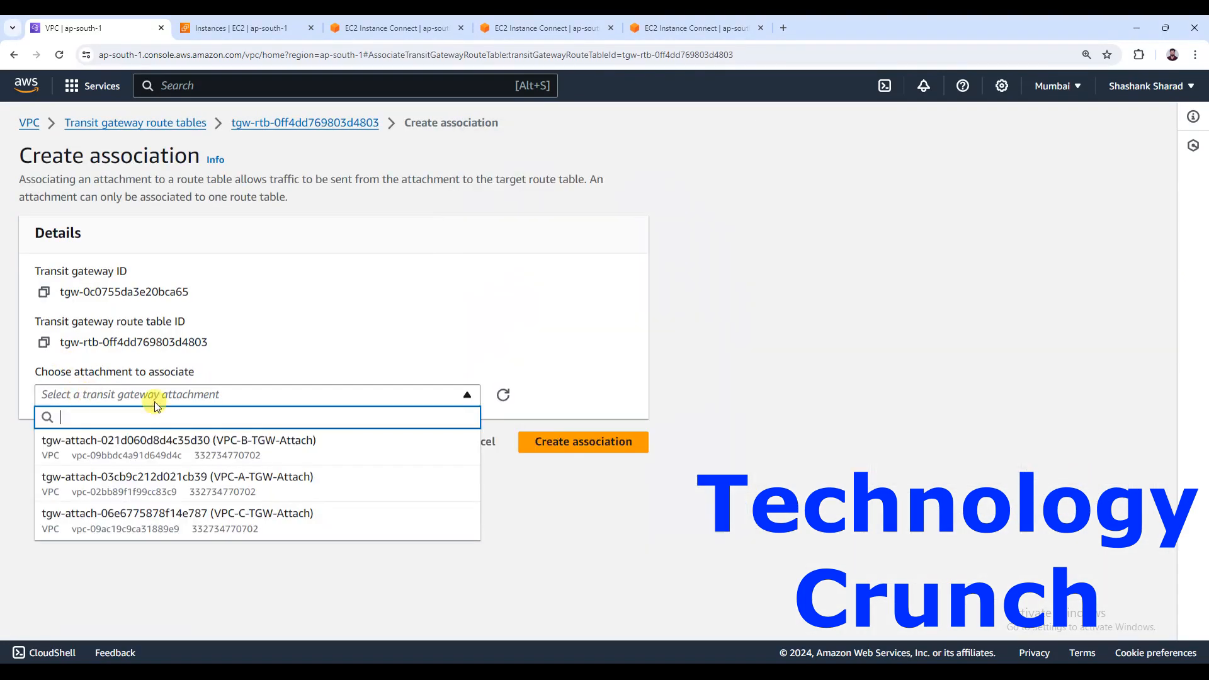
pyautogui.click(255, 446)
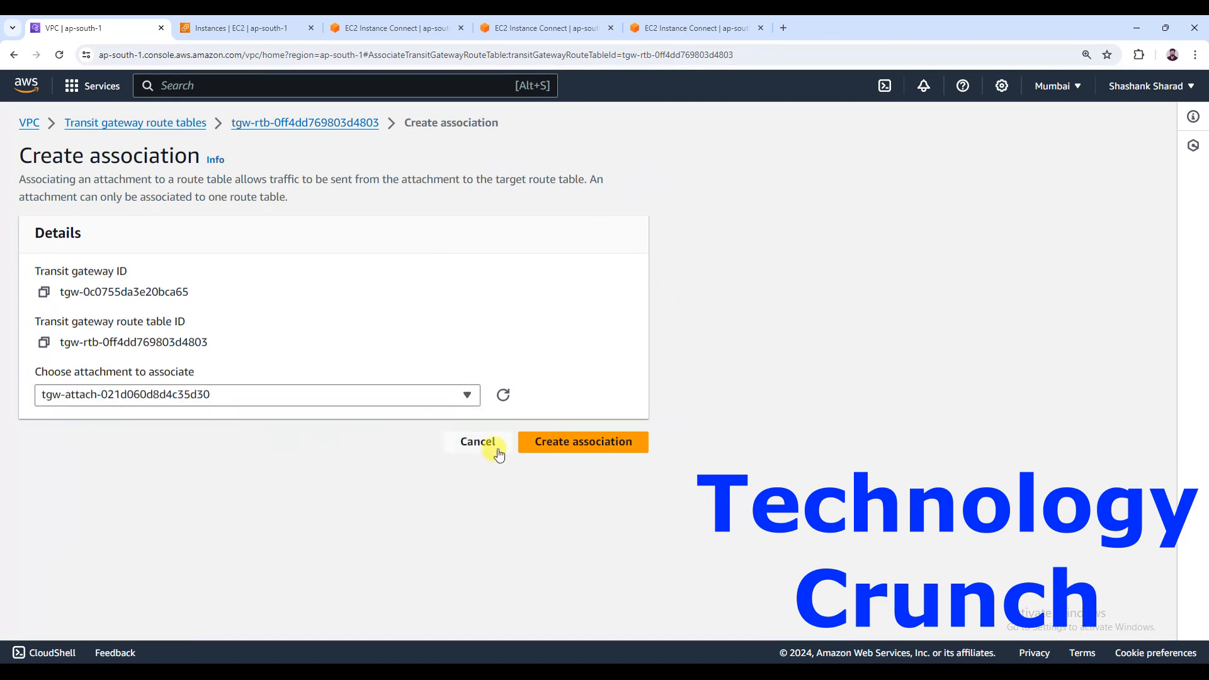
pyautogui.click(583, 446)
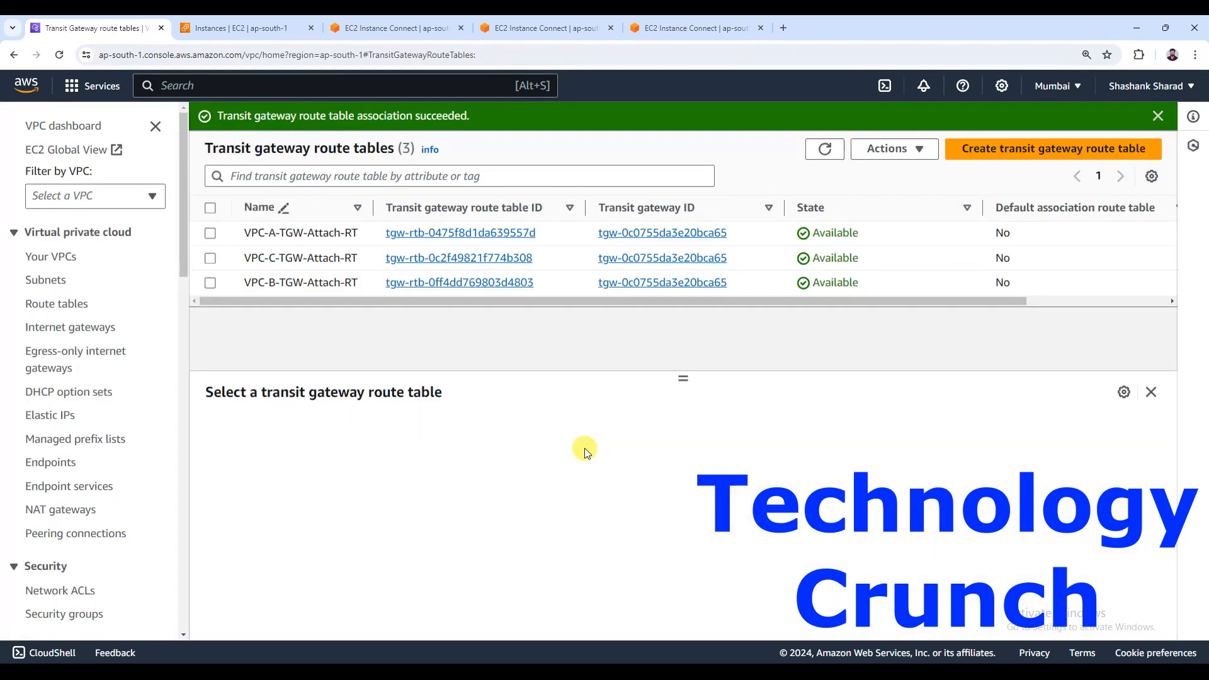
# Refresh the associations of VPC-B-TGW-Attach-RT and create a propagation from the VPC-B-TGW-Attach attachment in that table.
pyautogui.click(211, 283)
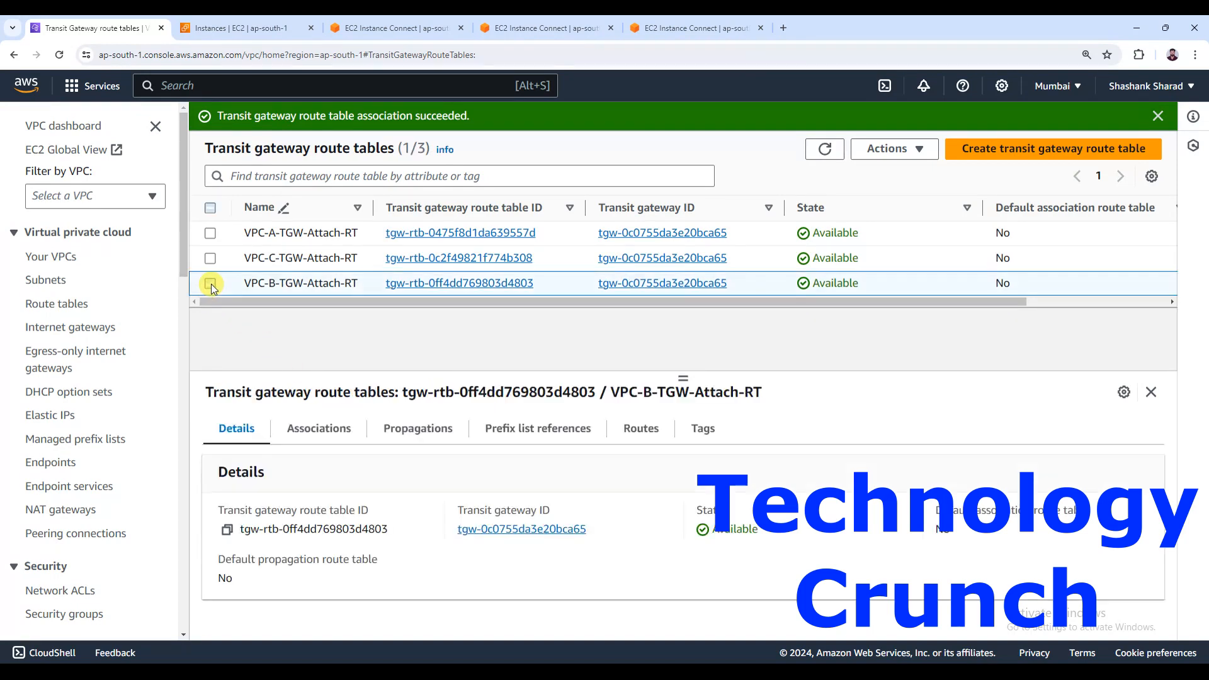
pyautogui.click(341, 431)
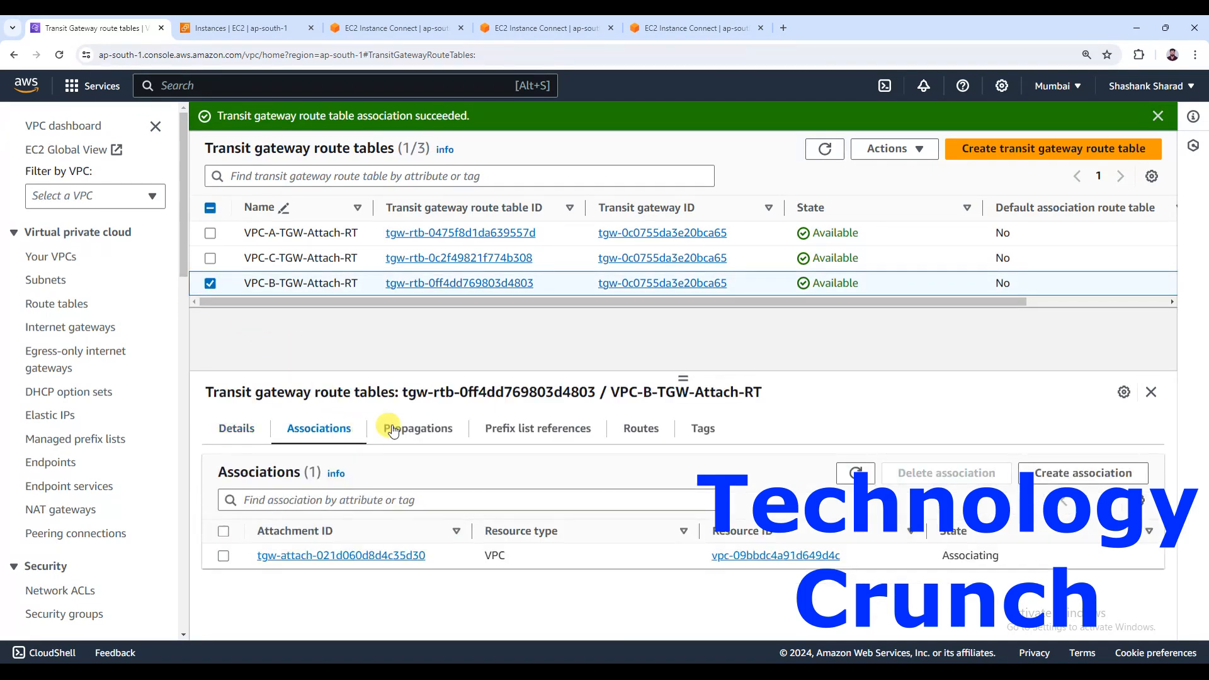
pyautogui.click(856, 473)
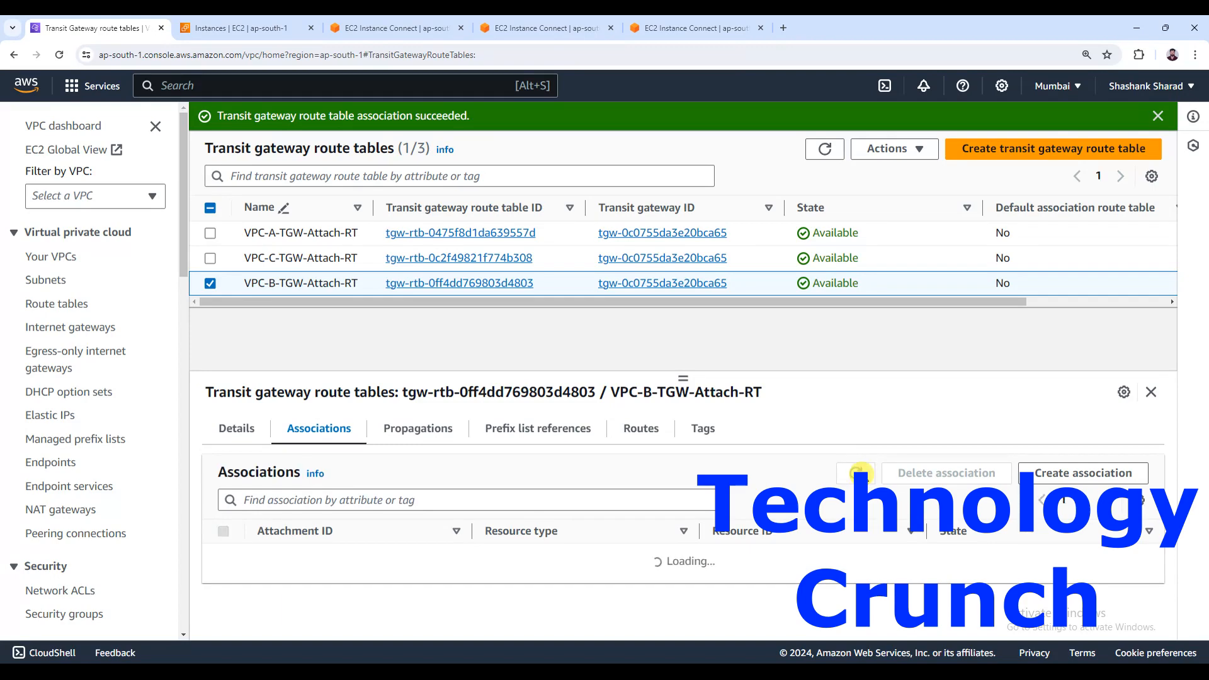
pyautogui.click(410, 431)
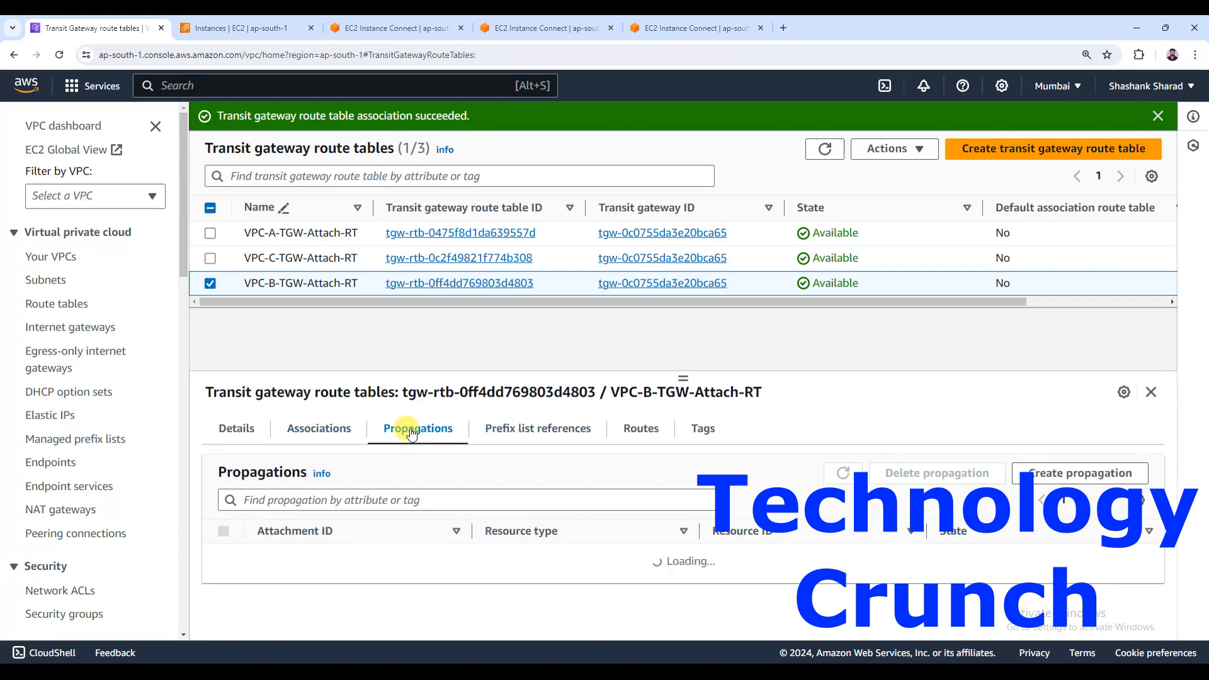
pyautogui.click(1045, 477)
pyautogui.click(251, 395)
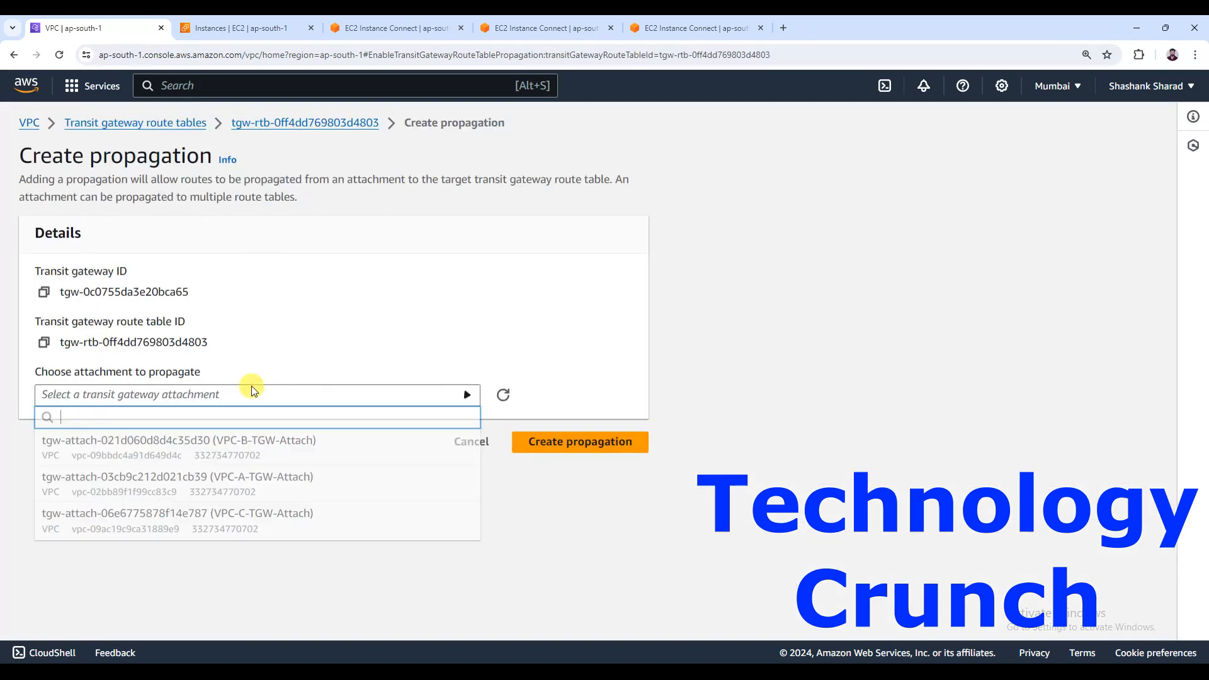
pyautogui.click(258, 445)
pyautogui.click(558, 443)
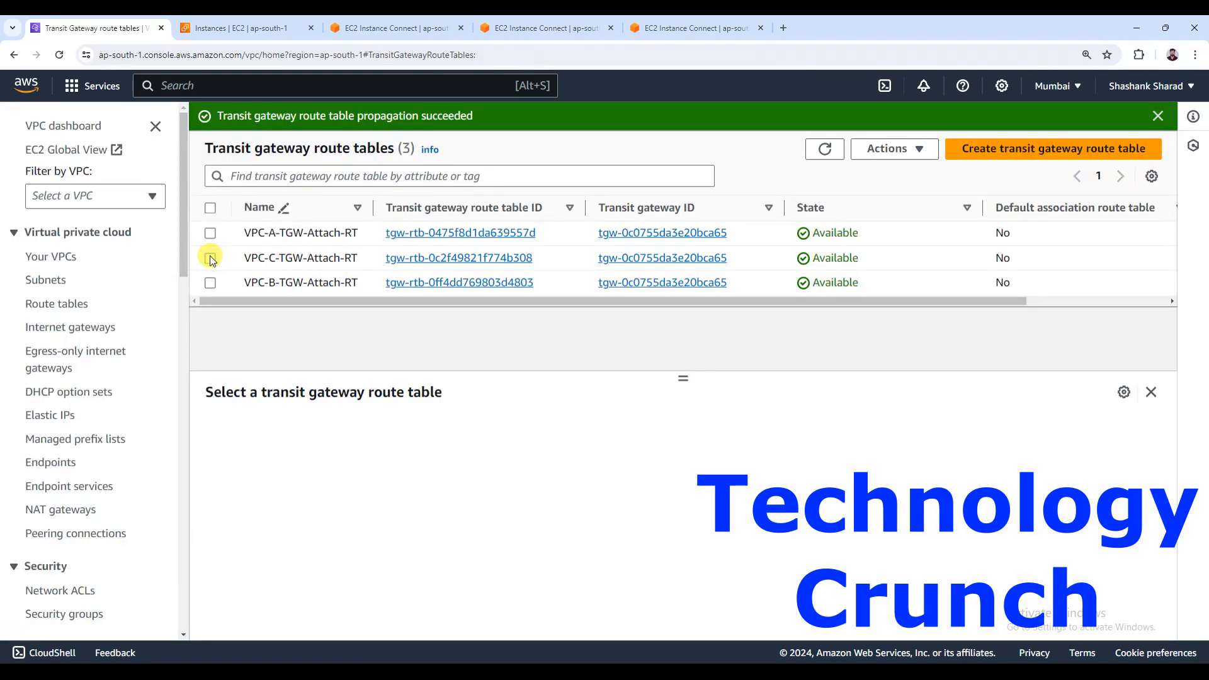
# Create an association between the VPC-C-TGW-Attach attachment and the VPC-C-TGW-Attach-RT route table.
pyautogui.click(210, 258)
pyautogui.click(312, 433)
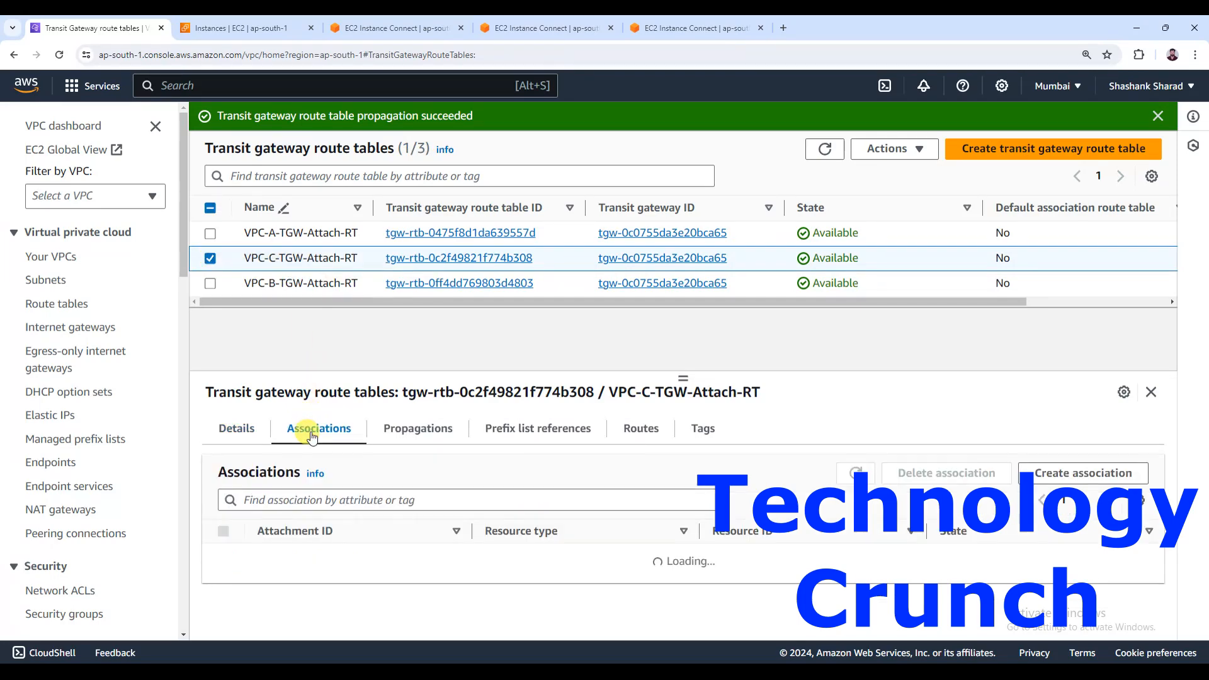
pyautogui.click(655, 606)
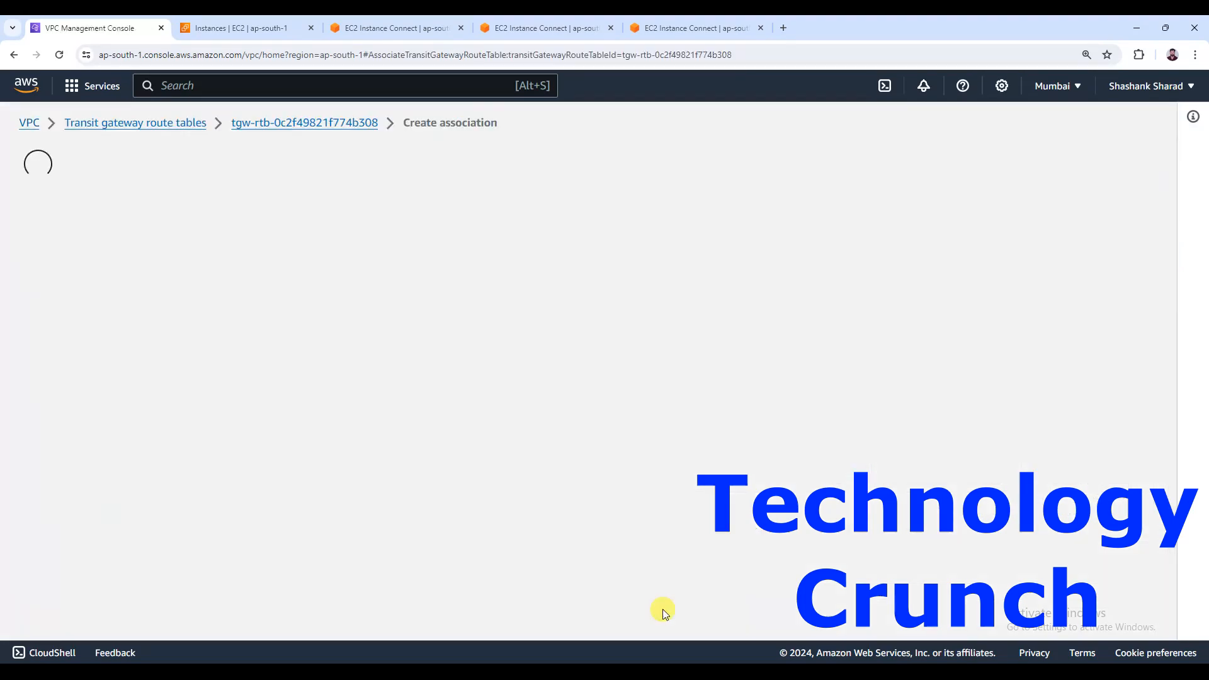
pyautogui.click(187, 395)
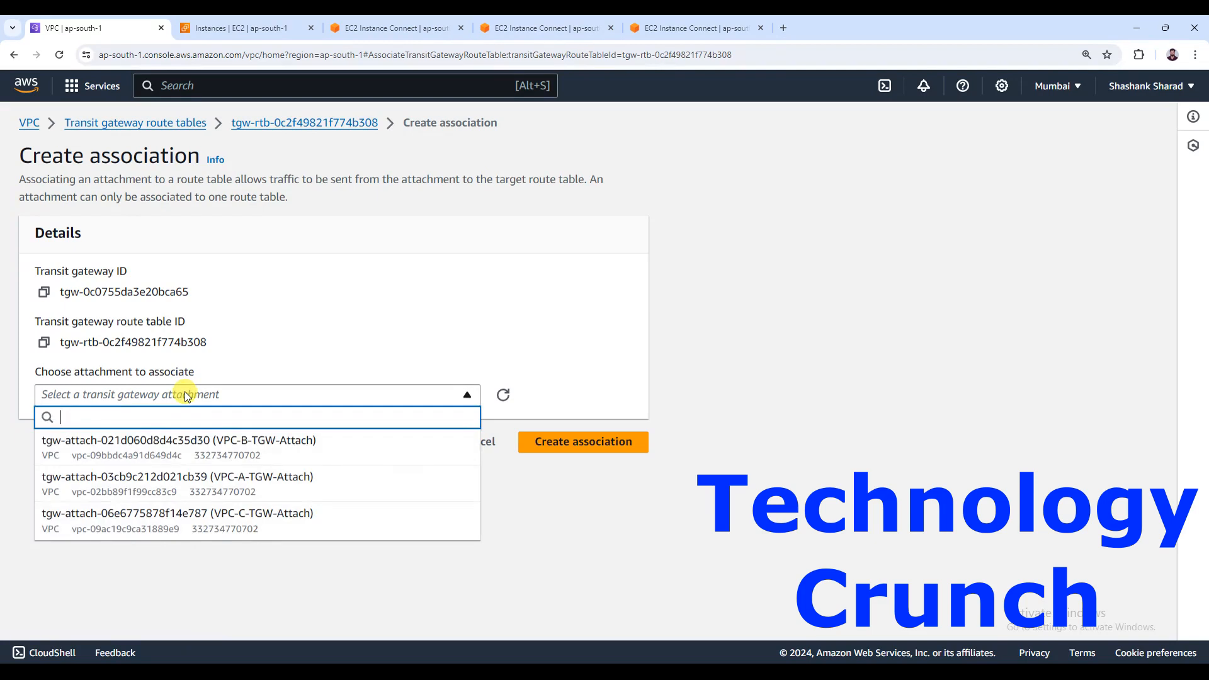
pyautogui.click(196, 520)
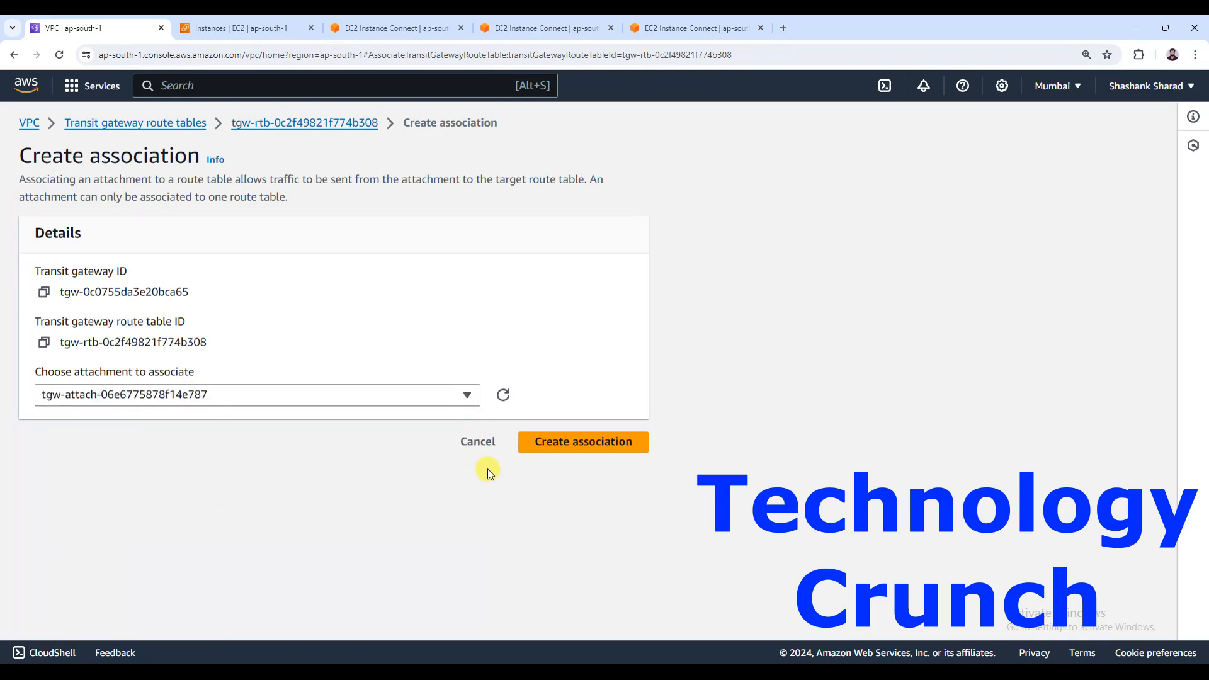
pyautogui.click(594, 443)
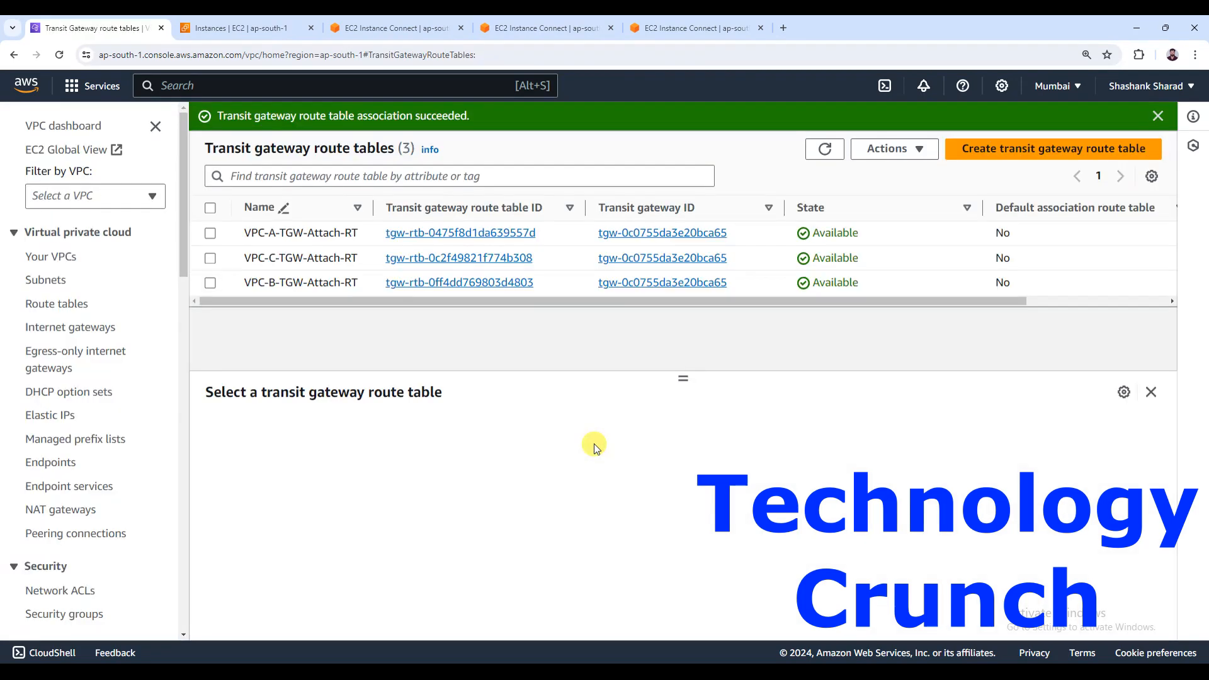
# Create a propagation from the VPC-C-TGW-Attach attachment in the VPC-C-TGW-Attach-RT route table.
pyautogui.click(211, 258)
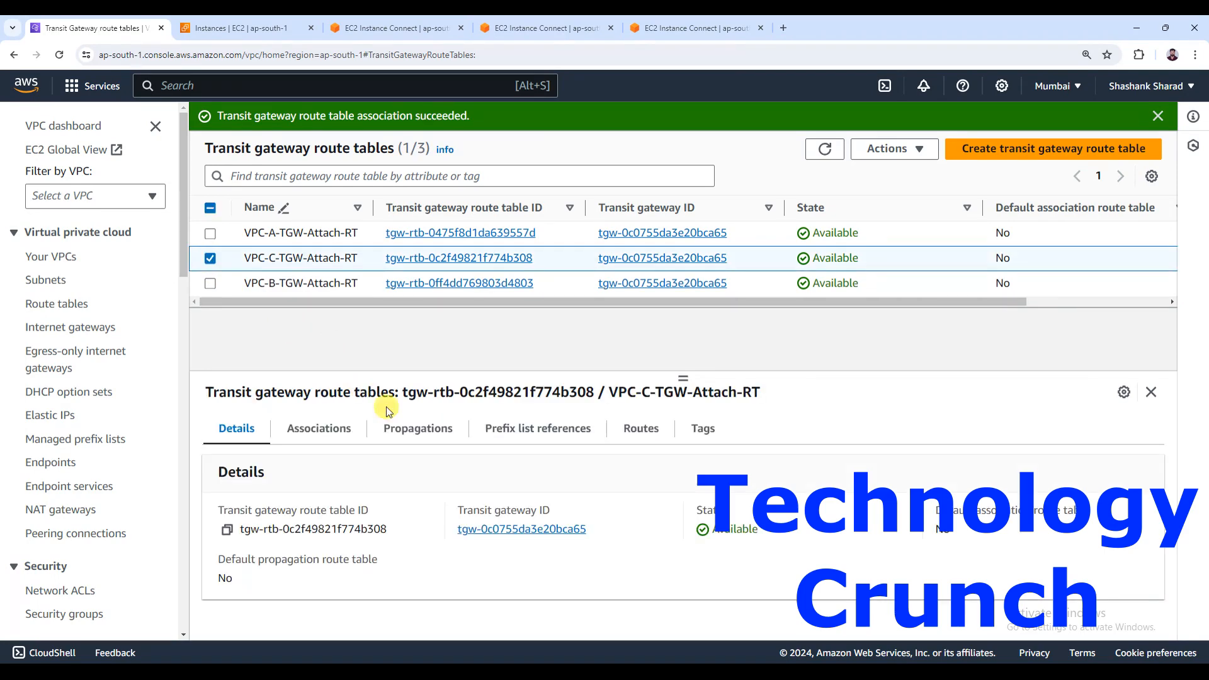
pyautogui.click(417, 429)
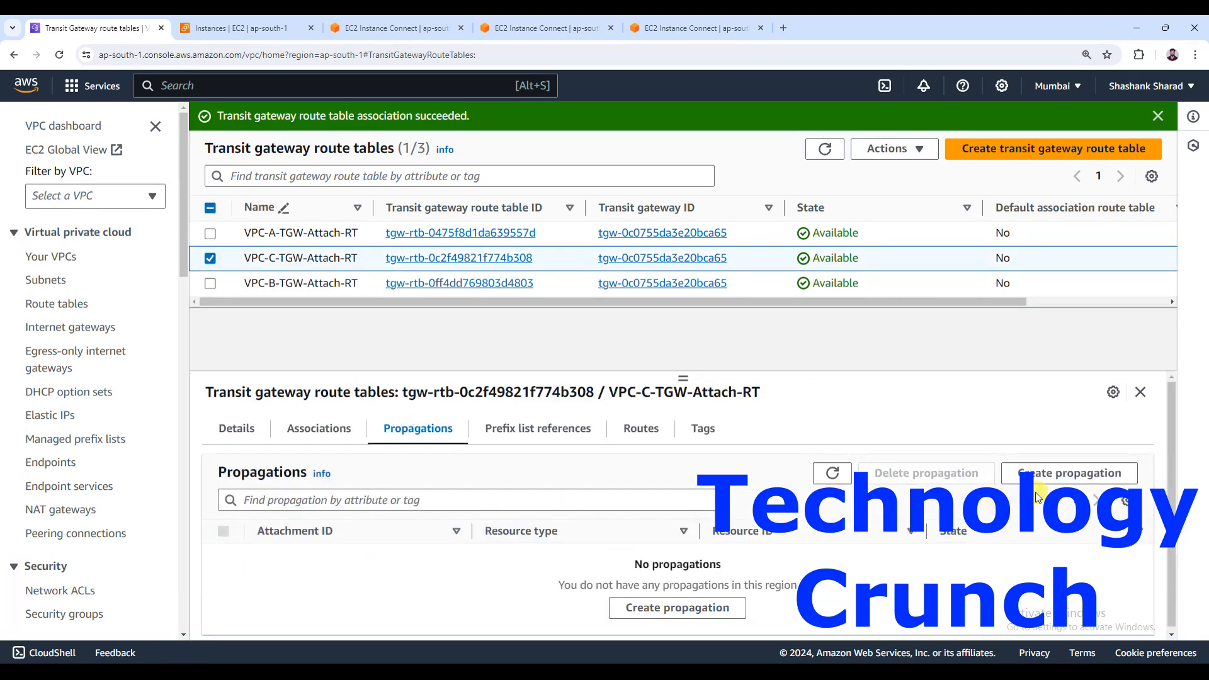
pyautogui.click(1065, 474)
pyautogui.click(229, 395)
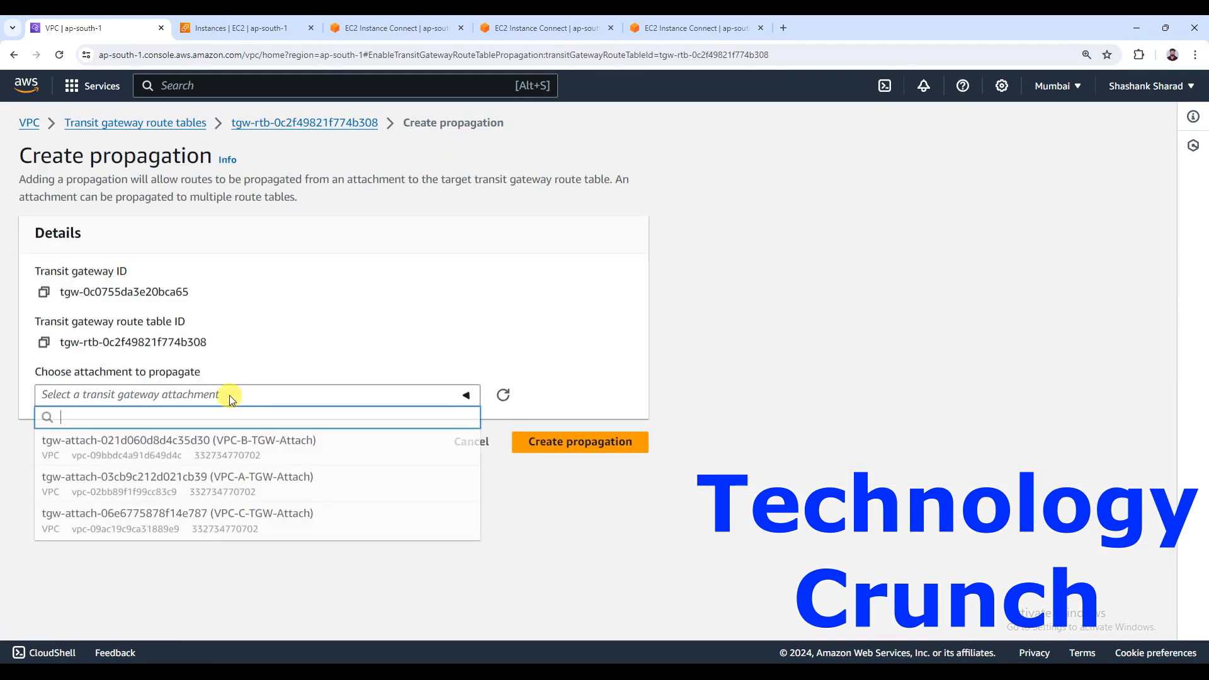
pyautogui.click(233, 528)
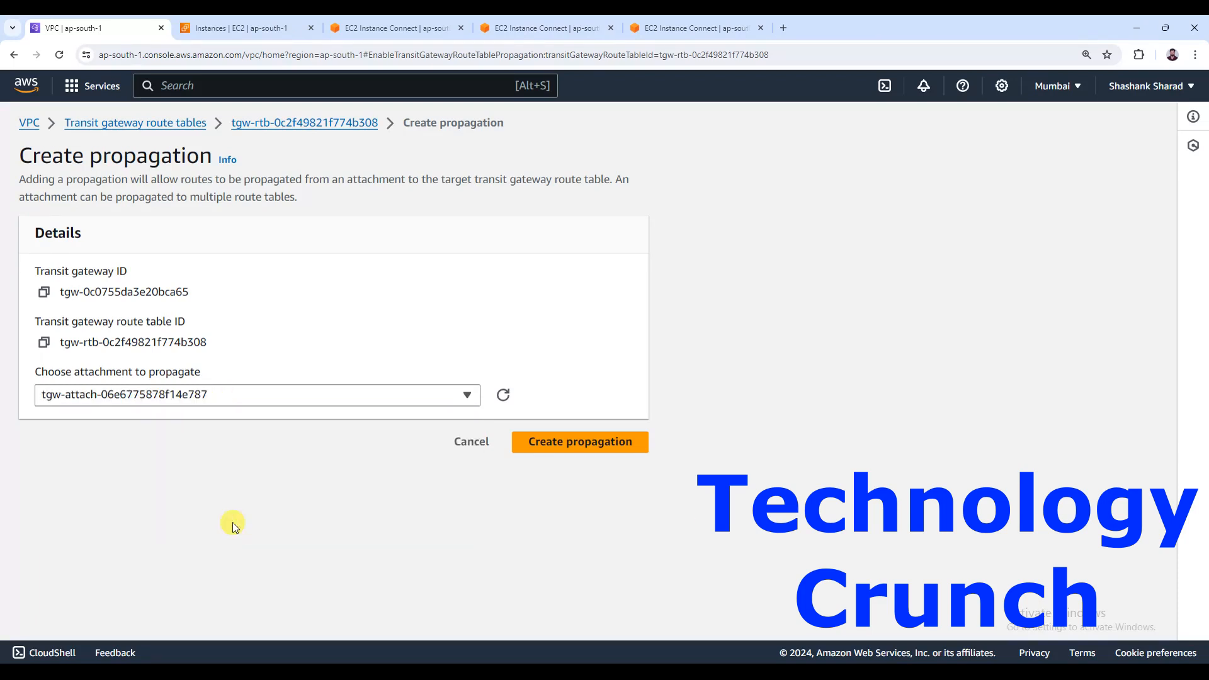
pyautogui.click(567, 448)
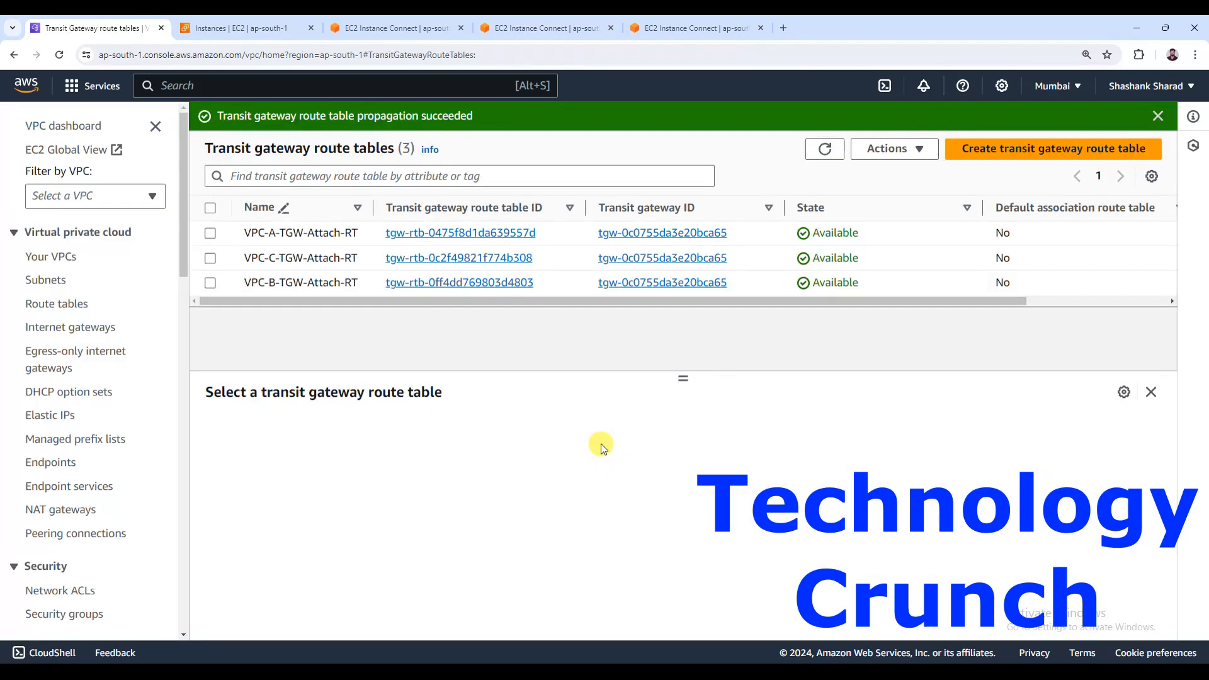
# Refresh the transit gateway route tables list and review the associations, propagations and routes of VPC-A-TGW-Attach-RT.
pyautogui.click(817, 150)
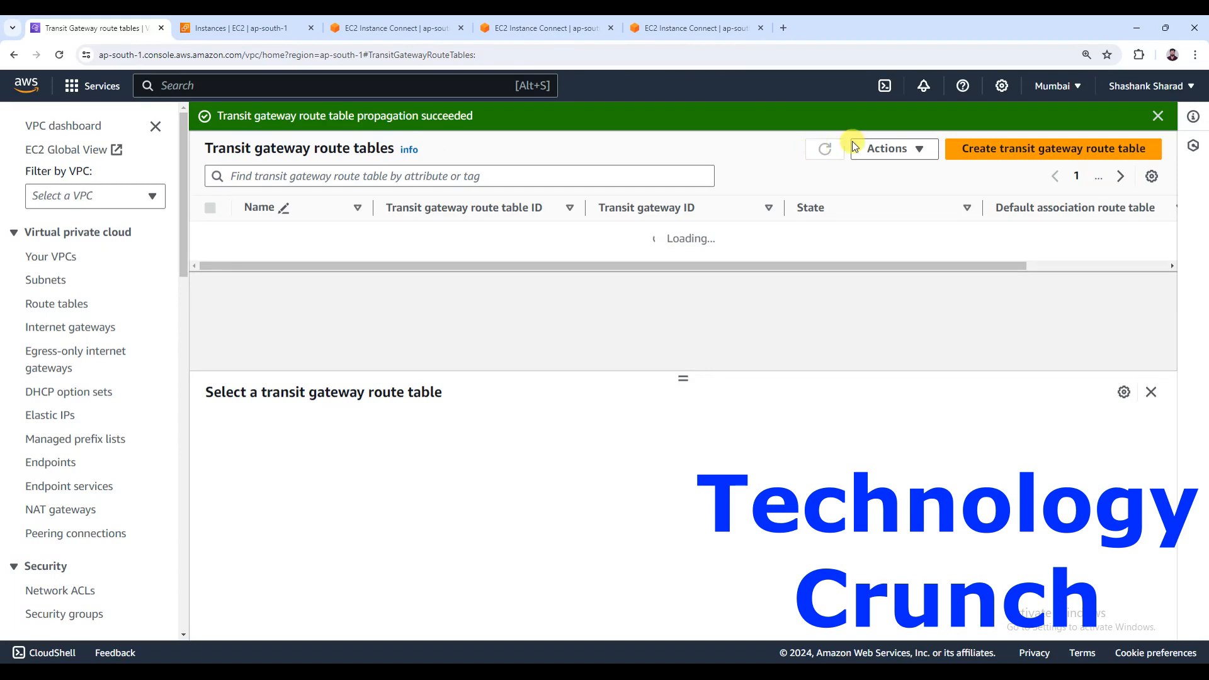
pyautogui.click(1158, 117)
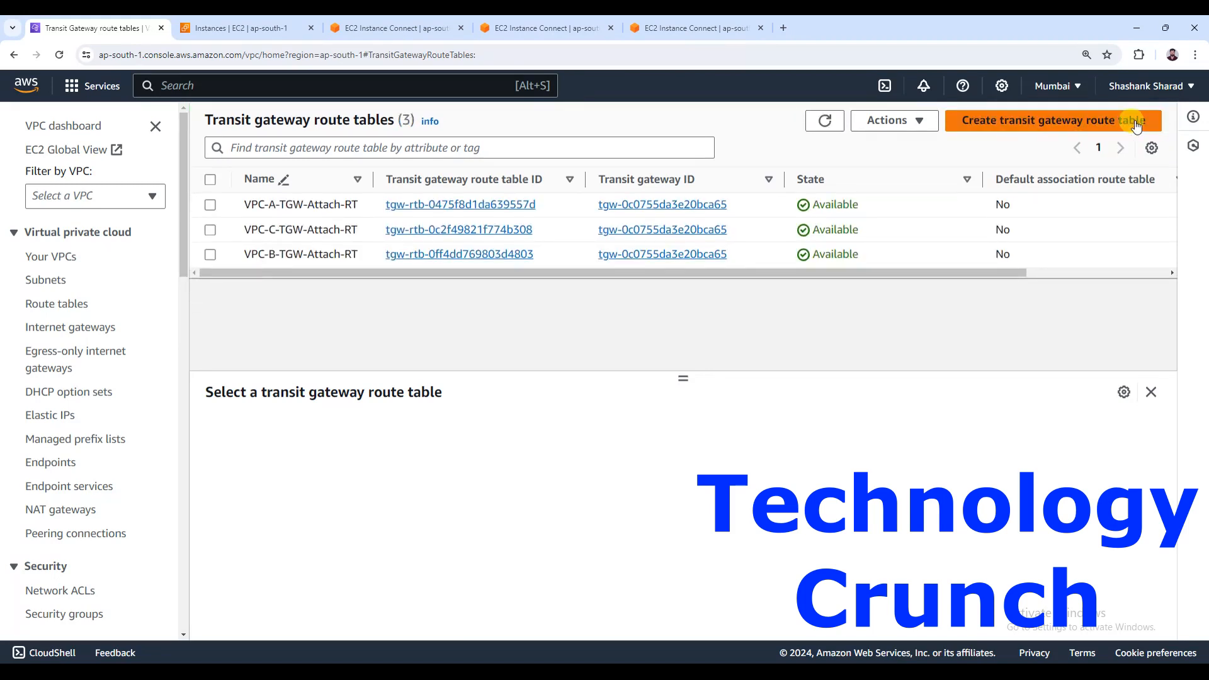
pyautogui.click(210, 206)
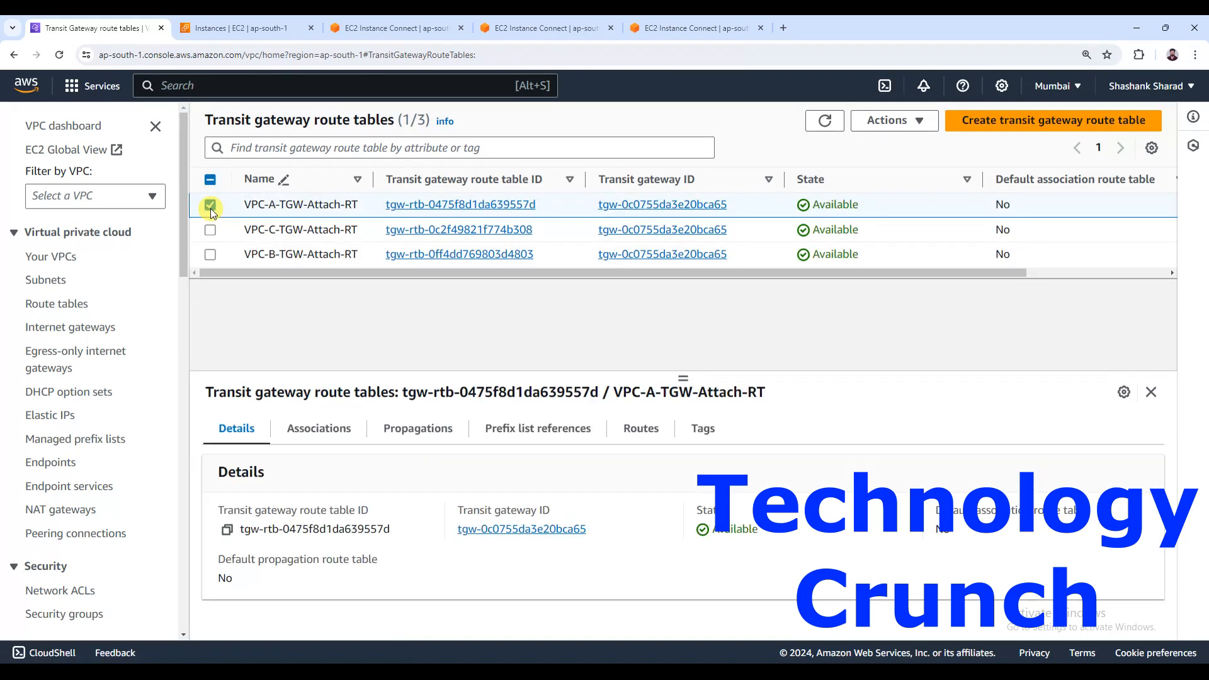
pyautogui.click(332, 427)
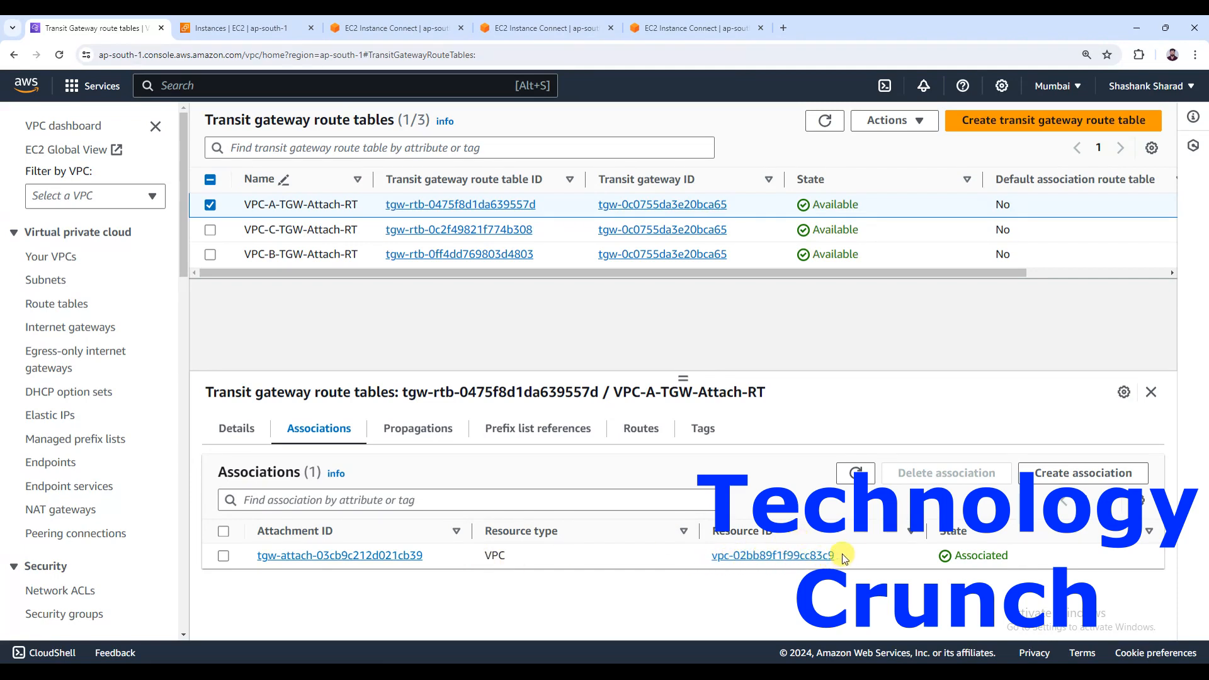
pyautogui.click(413, 434)
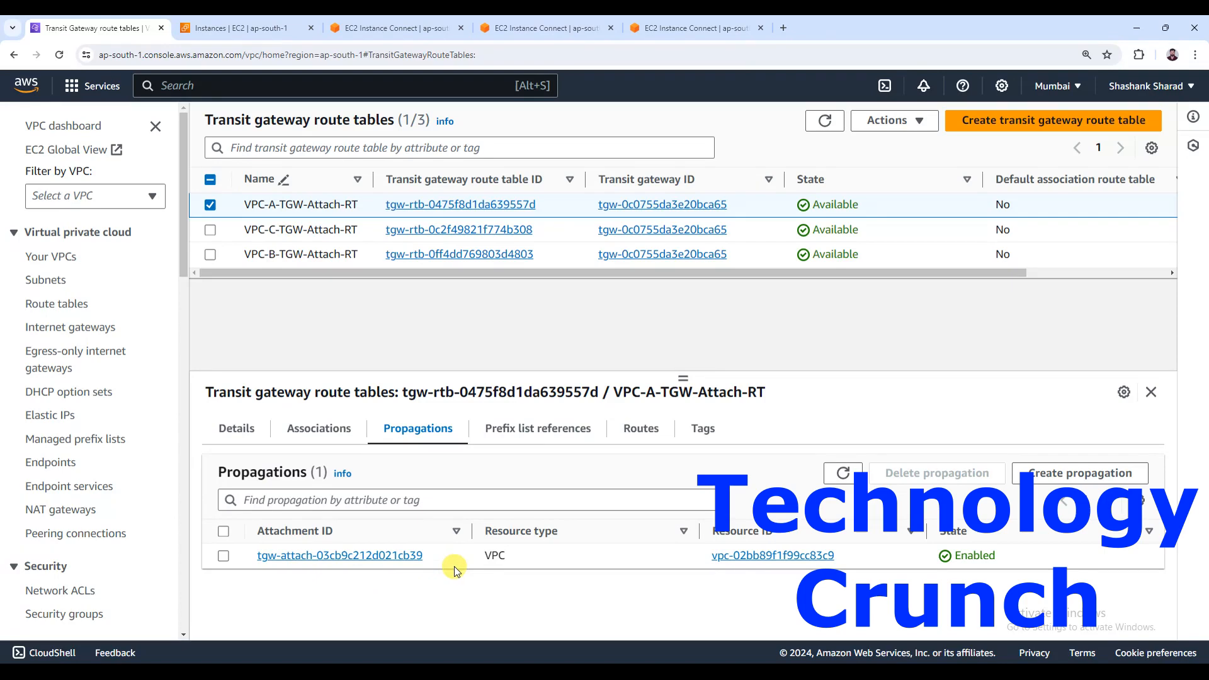
pyautogui.click(644, 435)
pyautogui.scroll(-3, 662, 498)
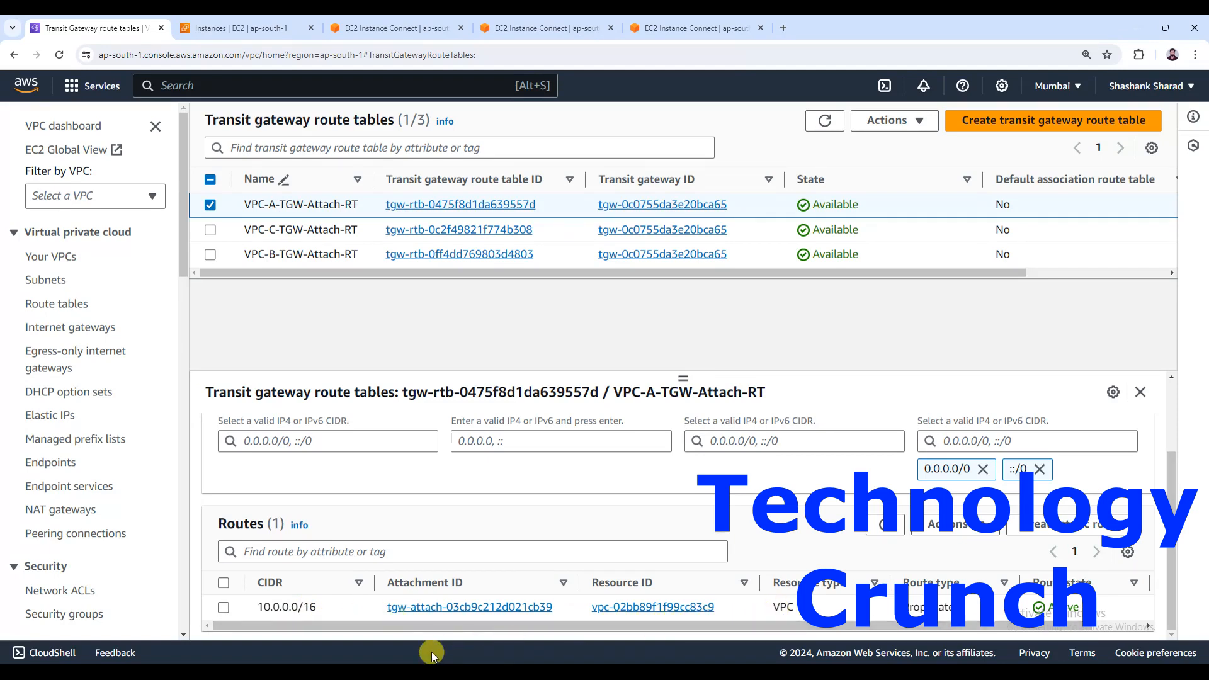
# Review the associations, propagations and routes of the VPC-C-TGW-Attach-RT transit gateway route table.
pyautogui.click(210, 205)
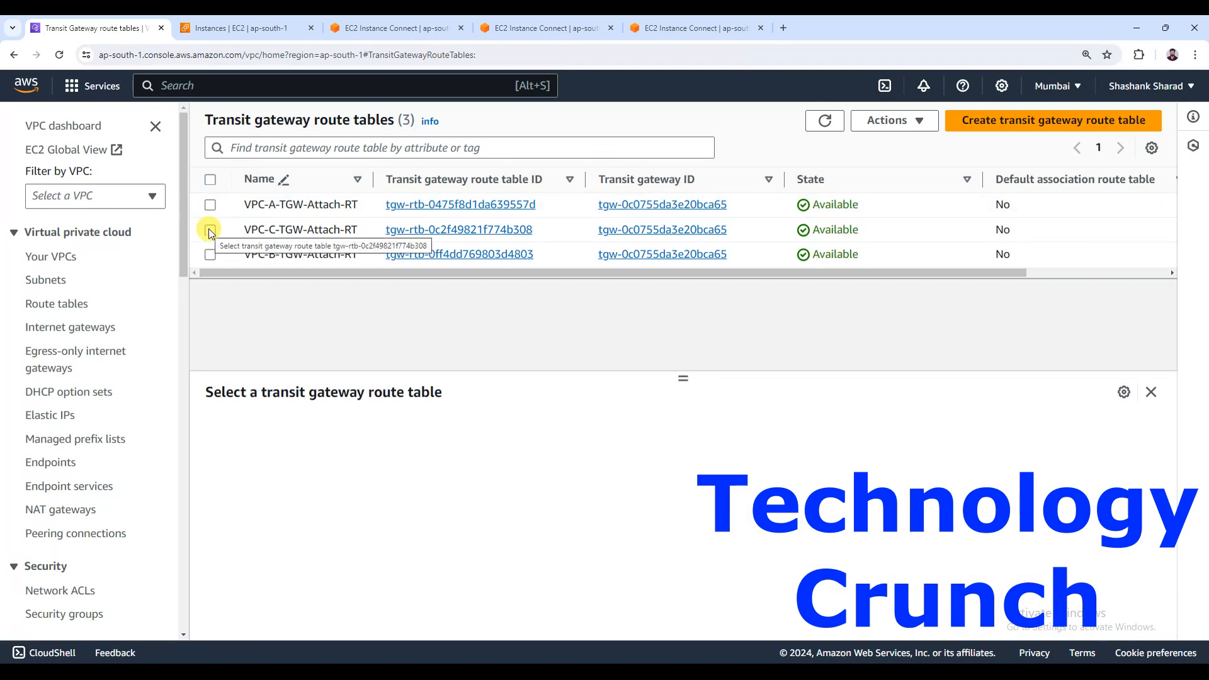
pyautogui.click(209, 229)
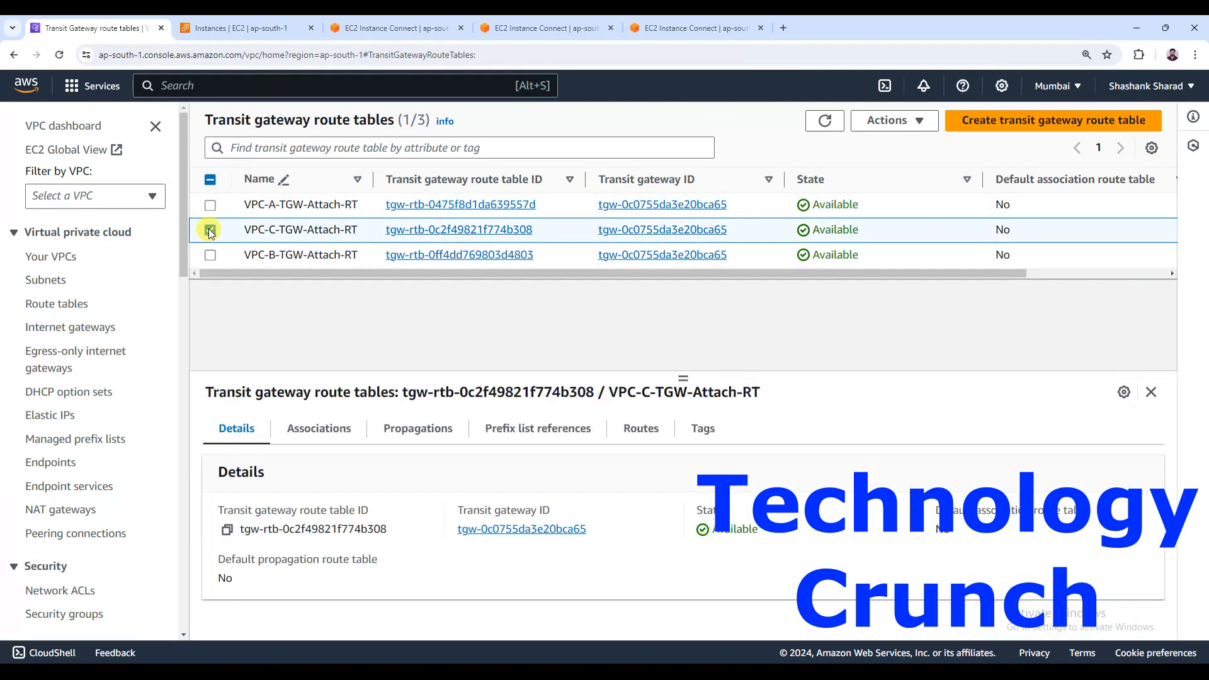
pyautogui.click(317, 428)
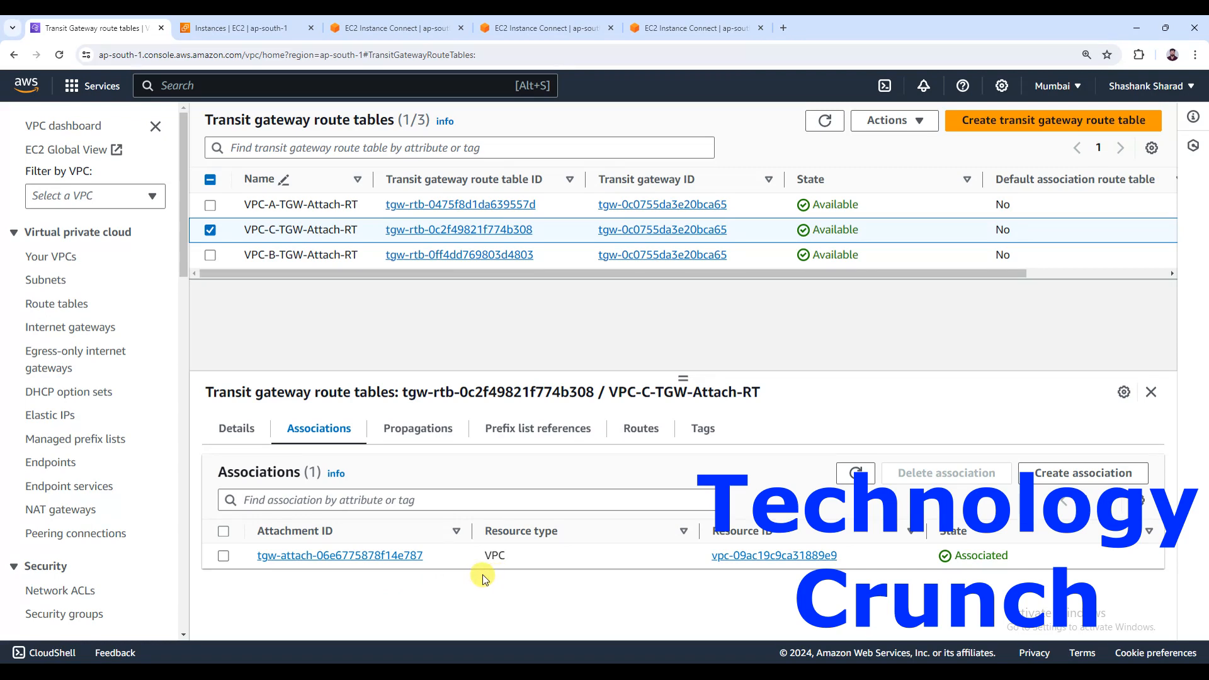
pyautogui.click(407, 439)
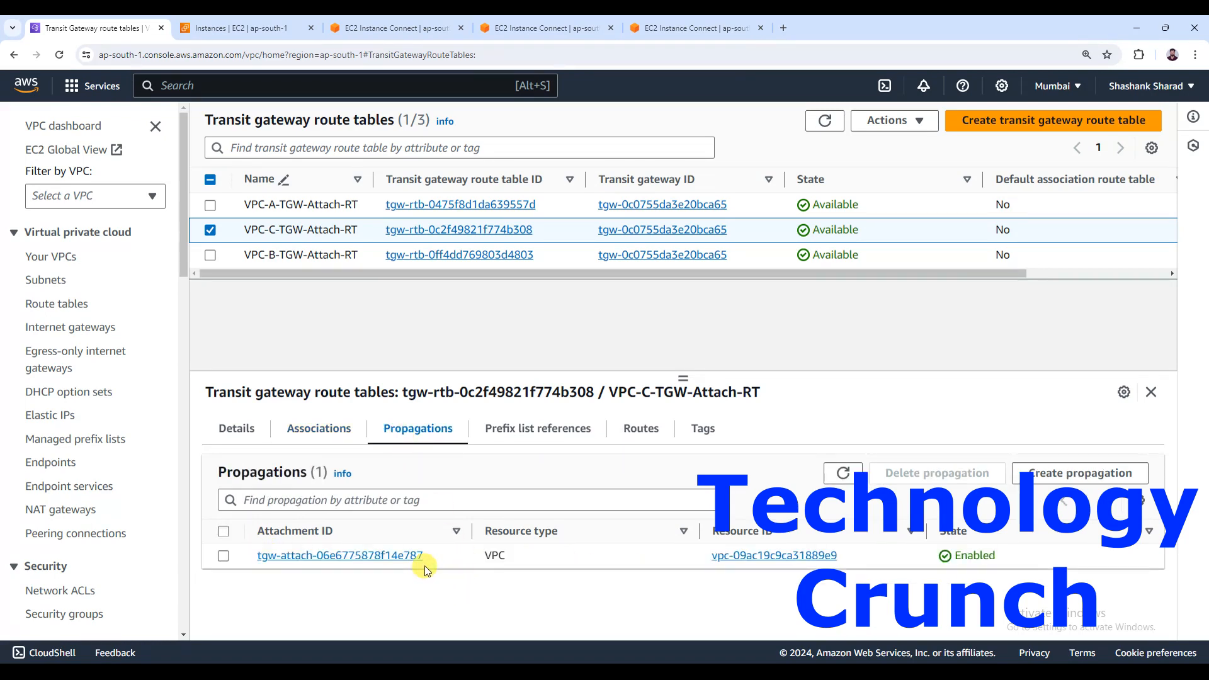
pyautogui.click(640, 435)
pyautogui.scroll(-1, 641, 504)
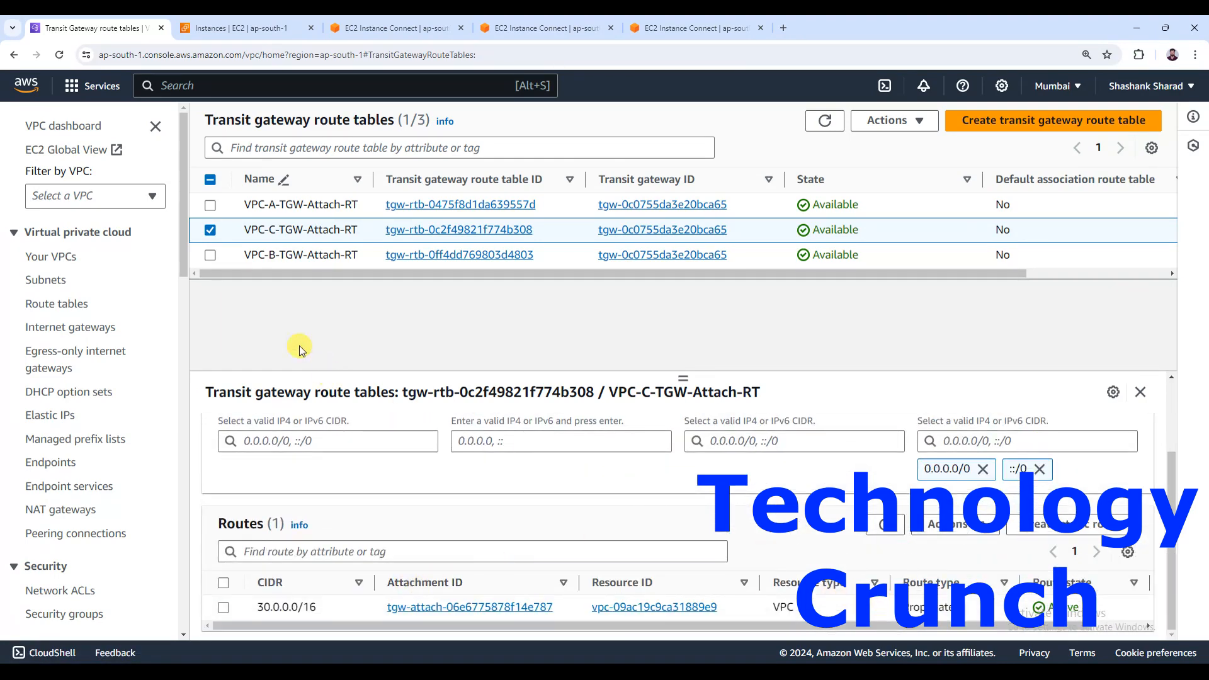
# Review the associations, propagations and routes of the VPC-B-TGW-Attach-RT route table, then collapse its details.
pyautogui.click(212, 231)
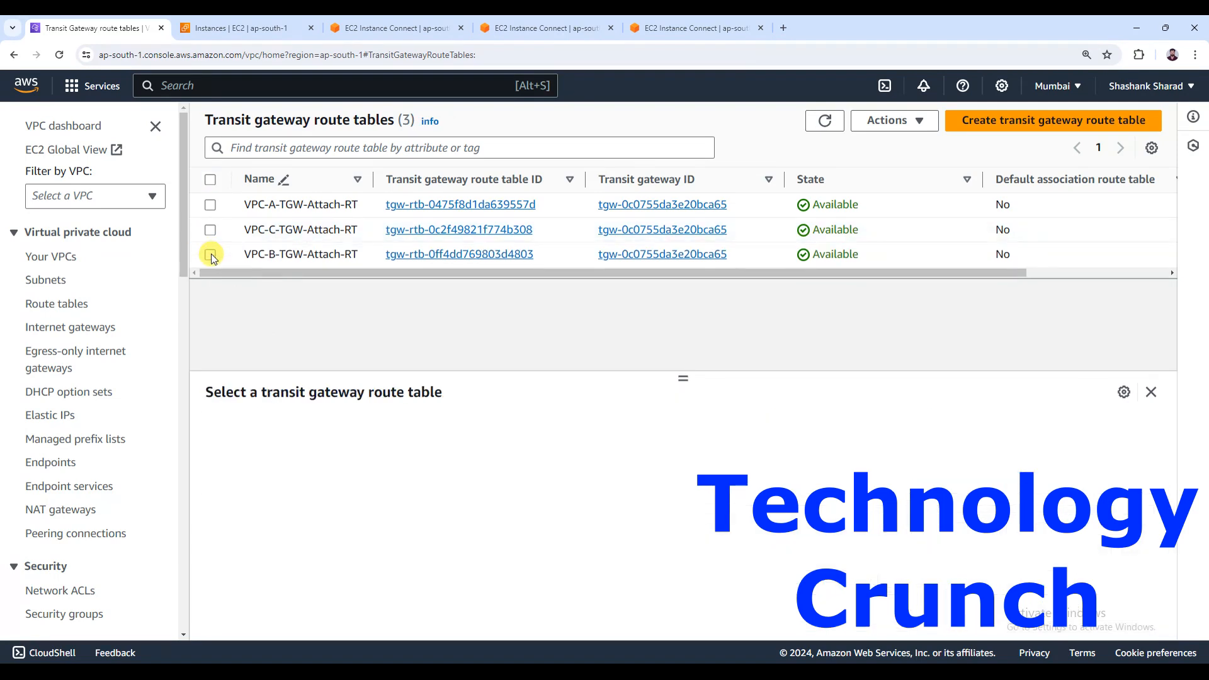
pyautogui.click(210, 255)
pyautogui.click(321, 430)
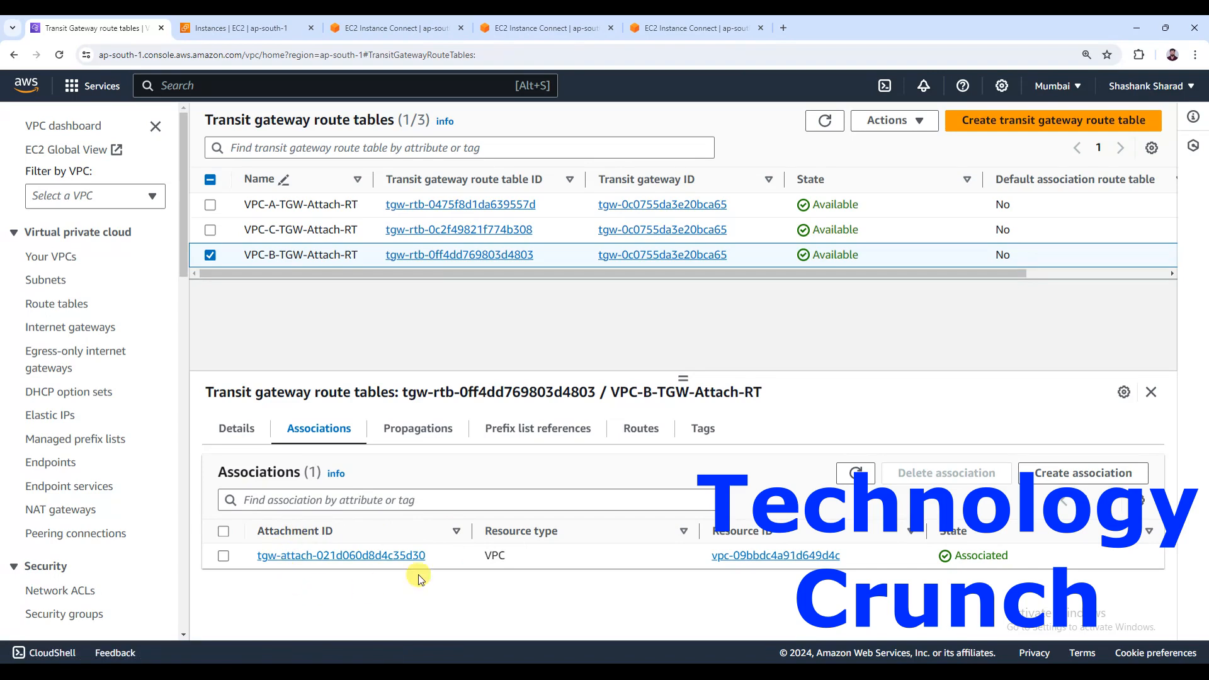
pyautogui.click(435, 436)
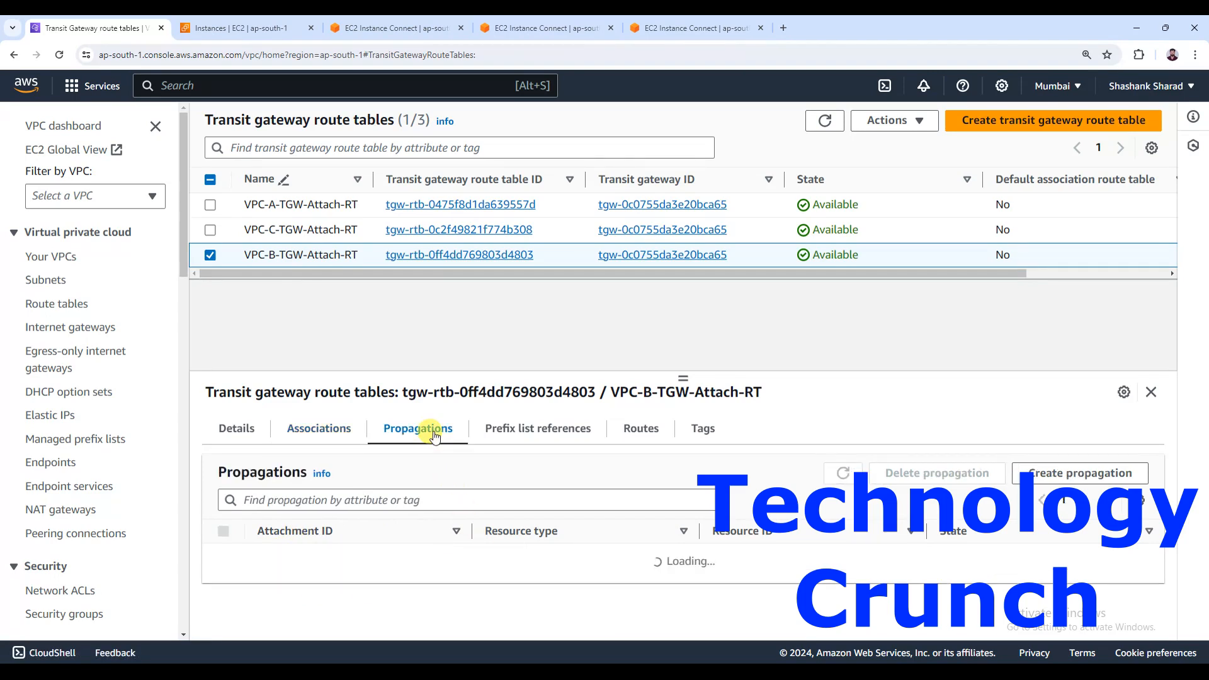
pyautogui.click(640, 440)
pyautogui.scroll(-3, 638, 520)
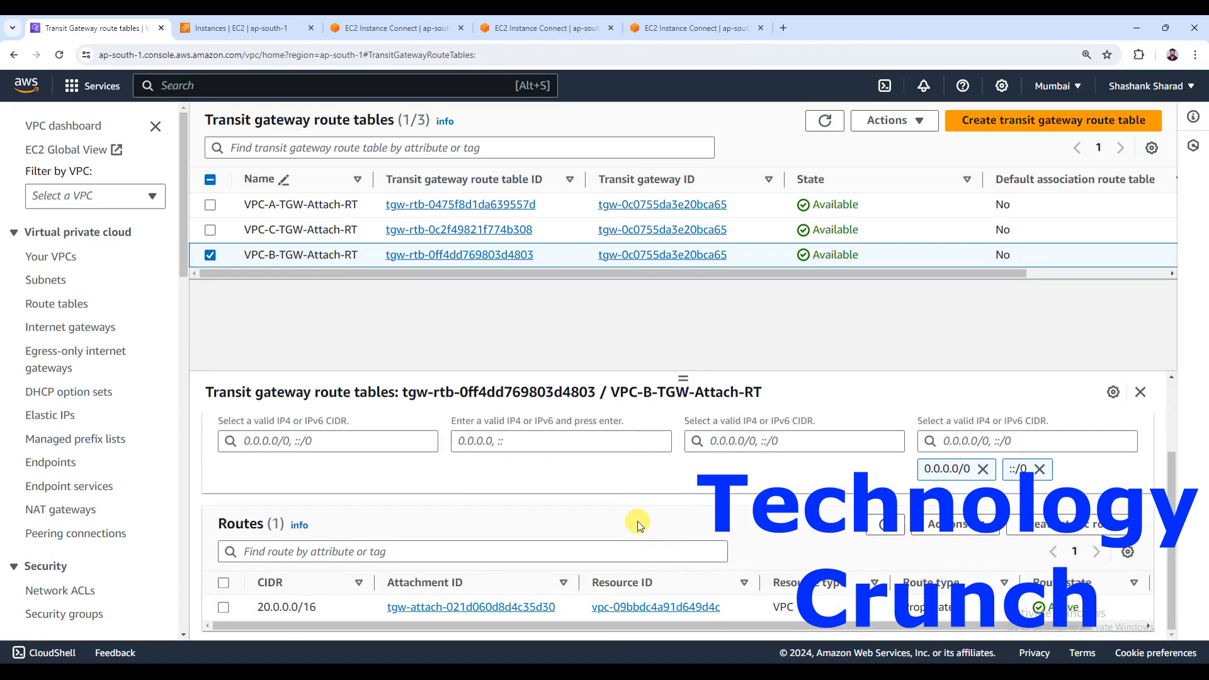
pyautogui.scroll(1, 638, 520)
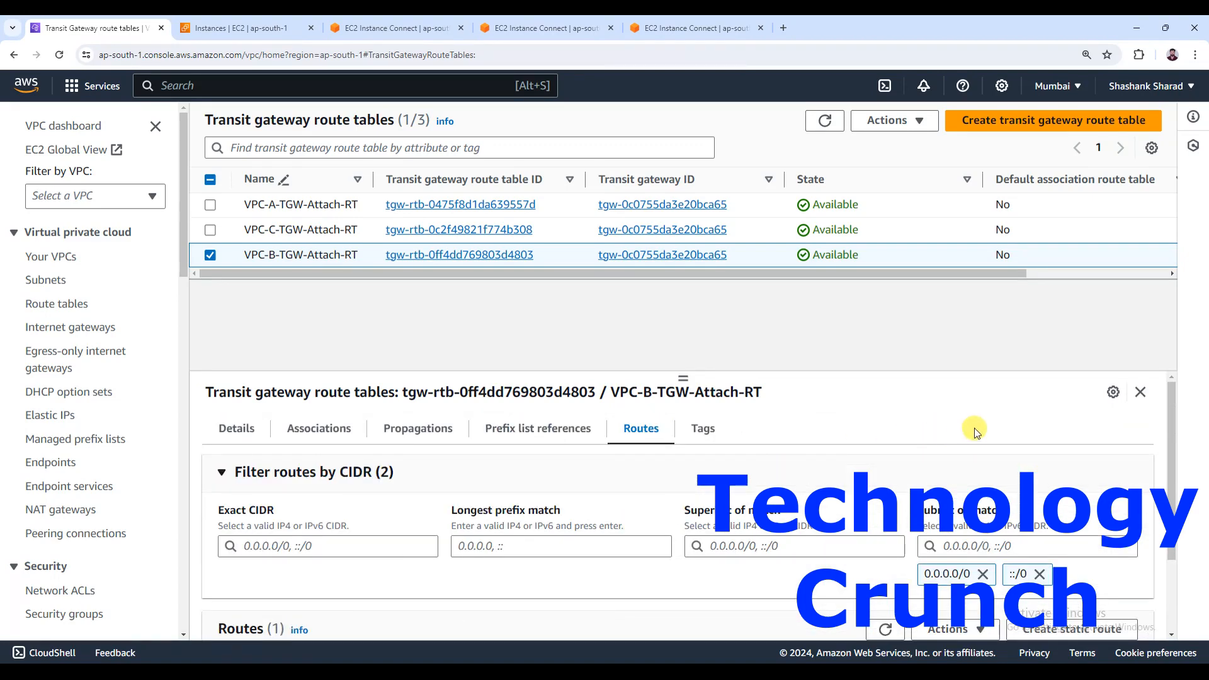
pyautogui.click(1141, 393)
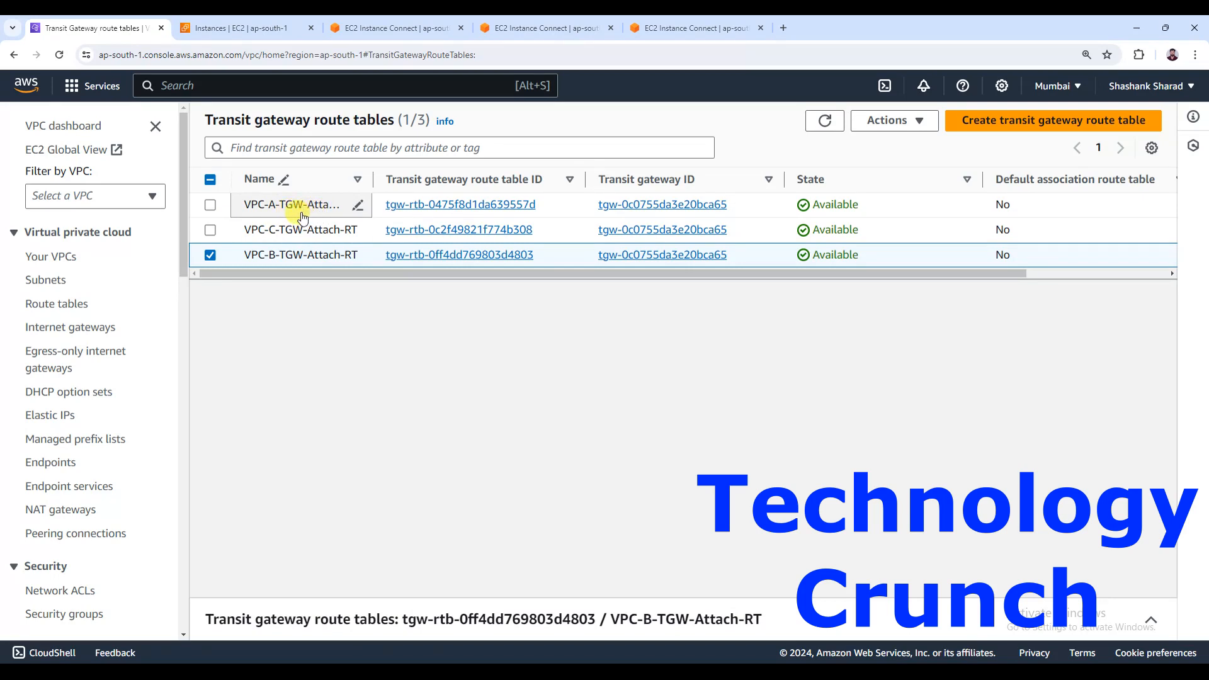
# Select only VPC-A-TGW-Attach-RT, reopen its details and examine its associations, propagations and routes.
pyautogui.click(210, 255)
pyautogui.click(210, 204)
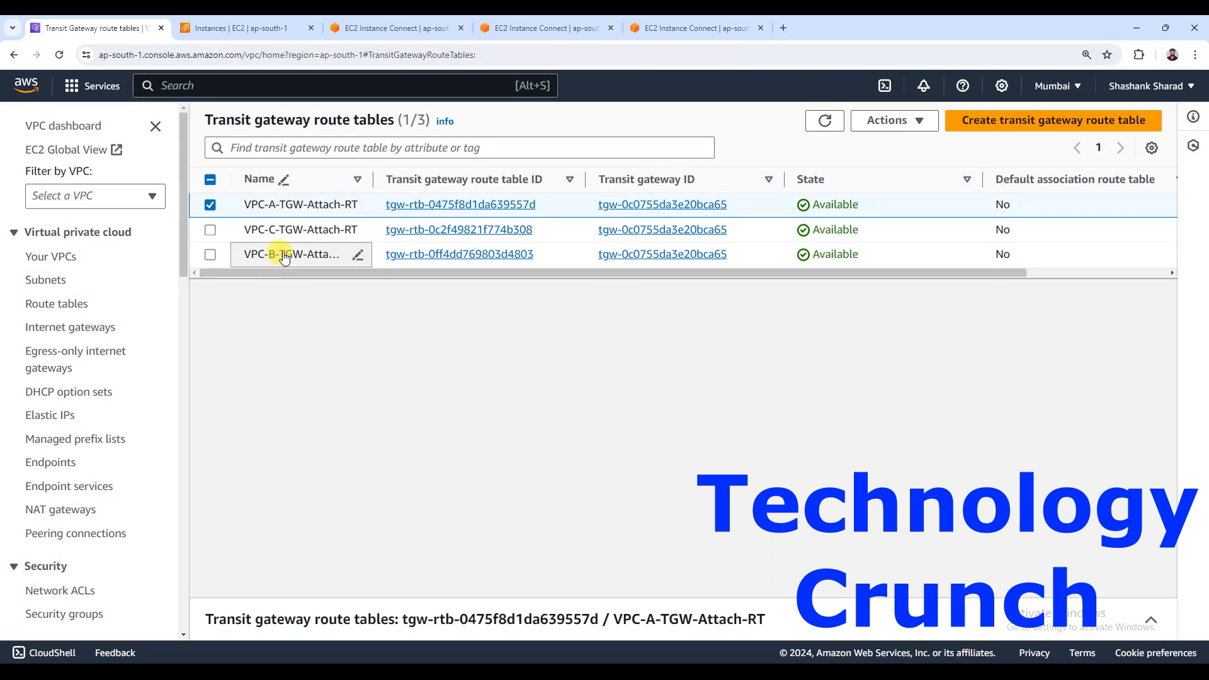
pyautogui.click(280, 211)
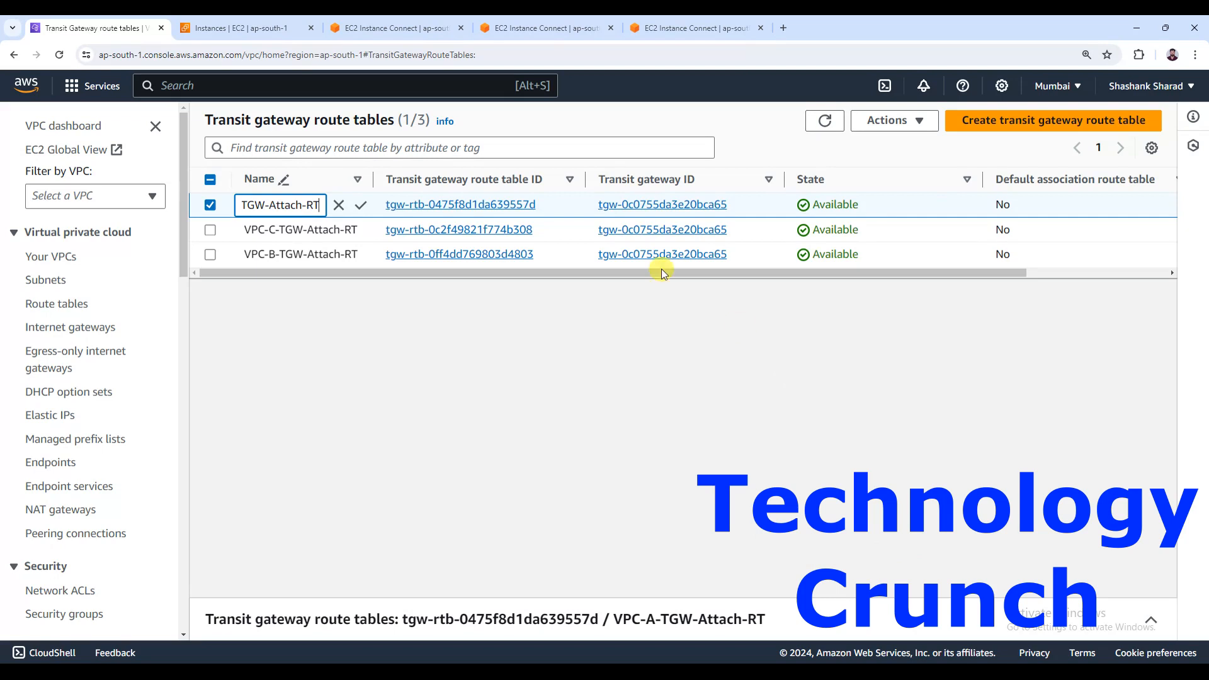
pyautogui.click(842, 122)
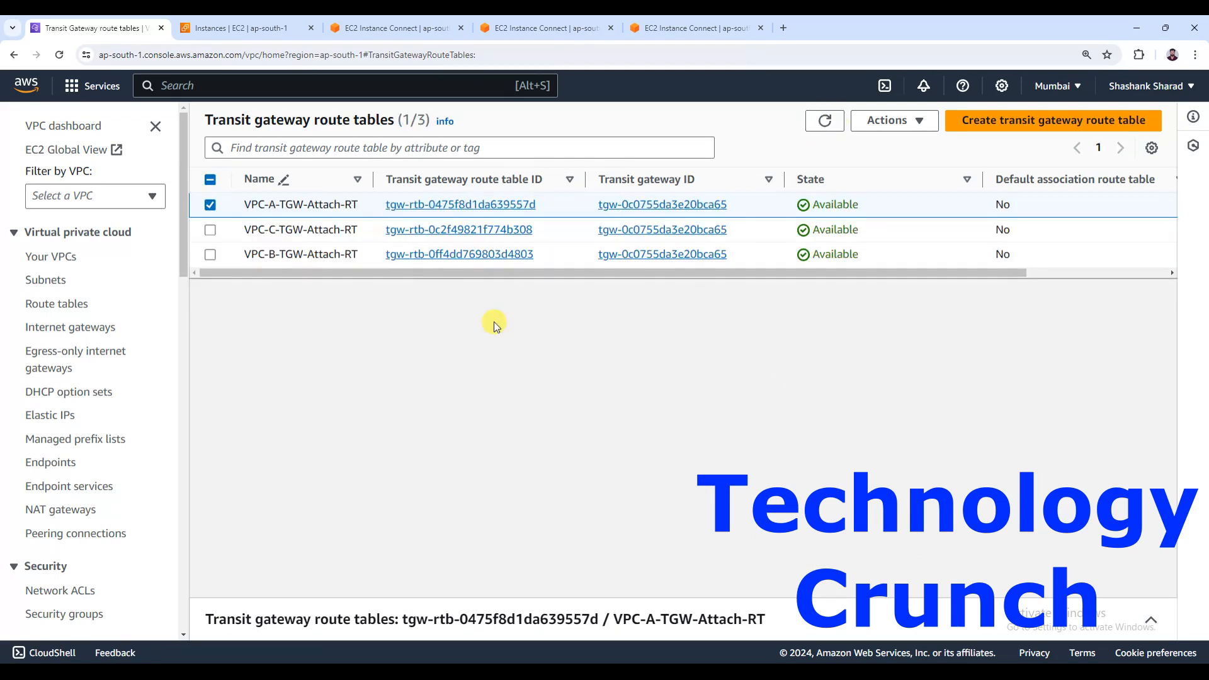
pyautogui.click(1152, 621)
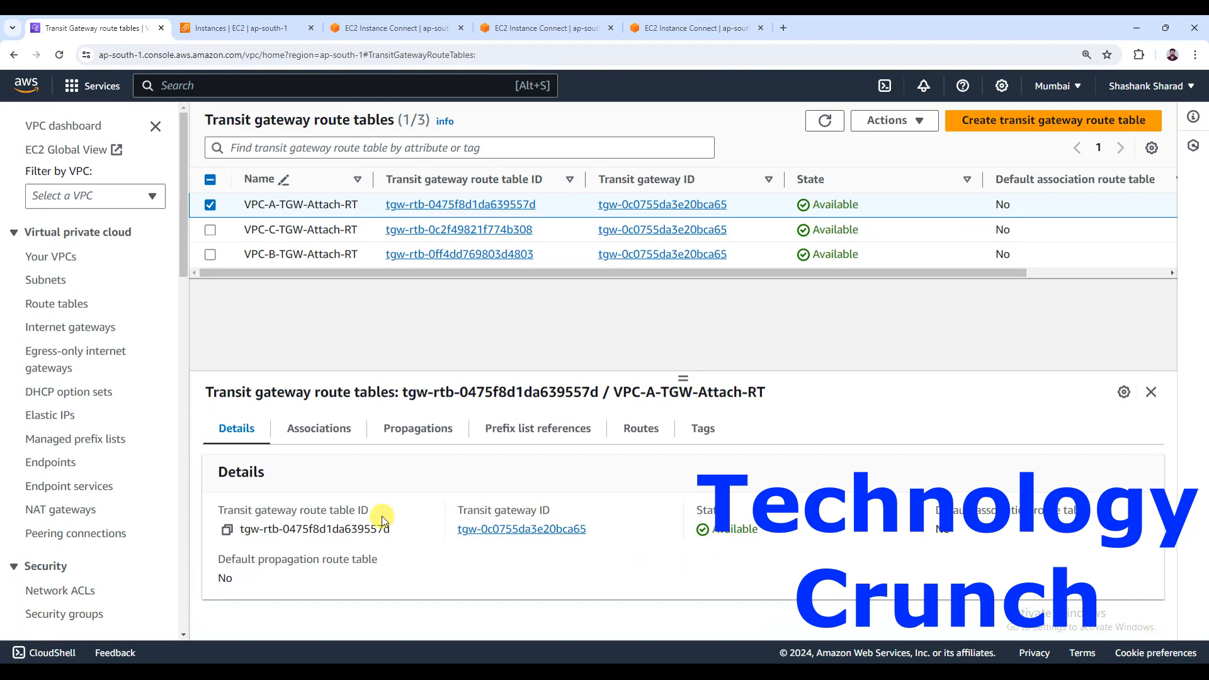
pyautogui.click(326, 435)
pyautogui.click(418, 430)
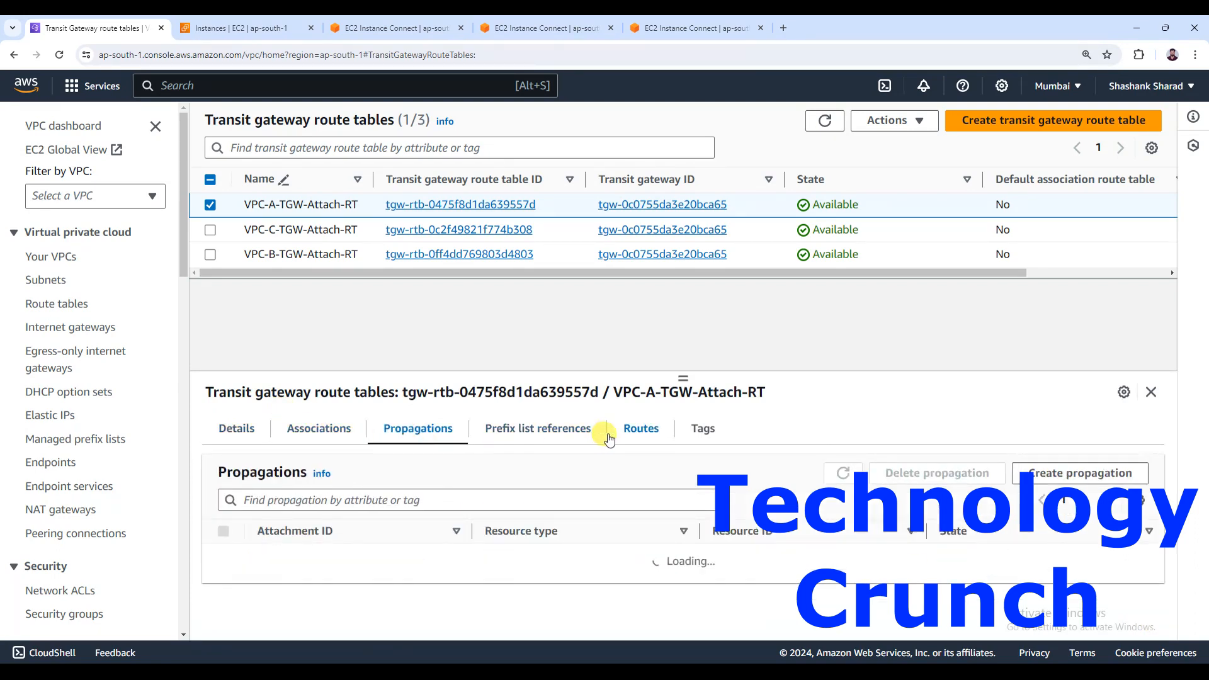
pyautogui.click(630, 431)
pyautogui.scroll(-2, 422, 575)
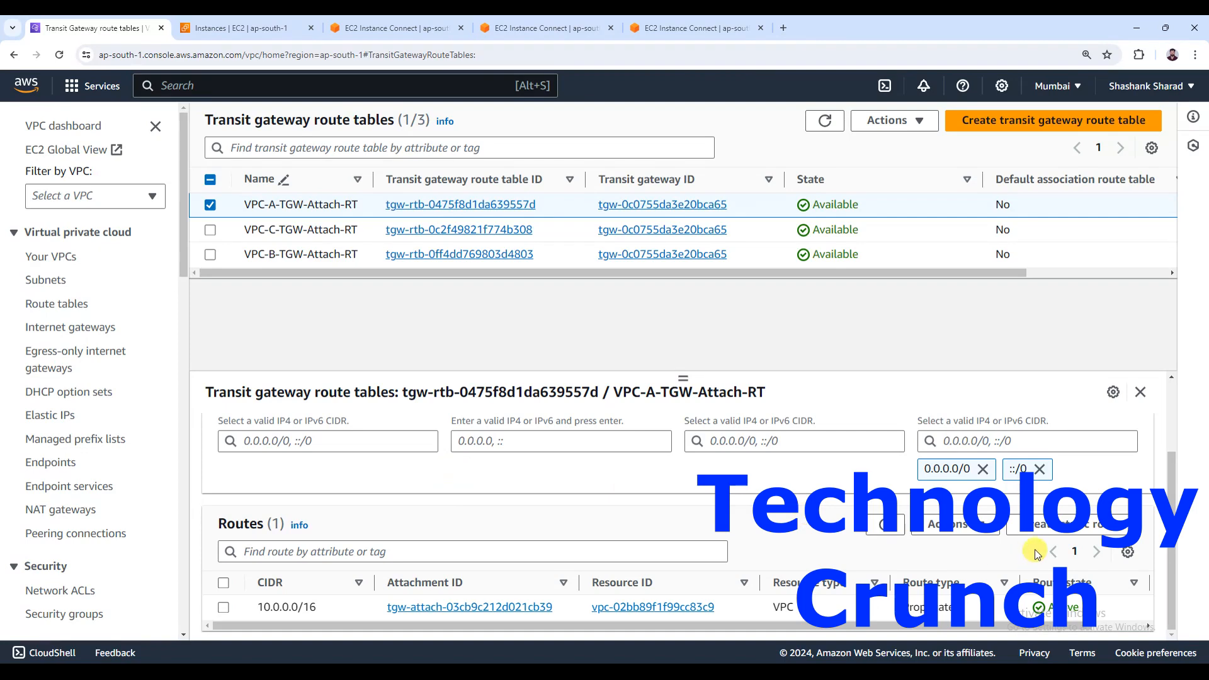
pyautogui.scroll(2, 606, 516)
pyautogui.scroll(1, 595, 515)
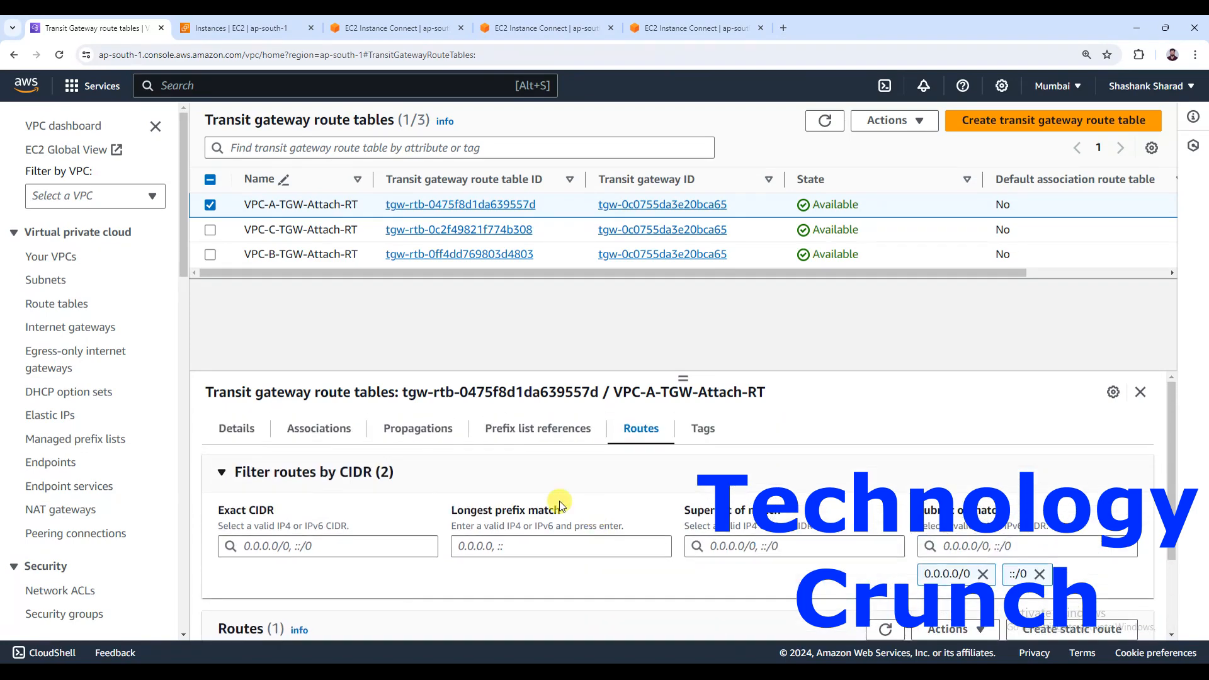
# Create a propagation from the VPC-B-TGW-Attach attachment in the VPC-A-TGW-Attach-RT route table.
pyautogui.click(416, 434)
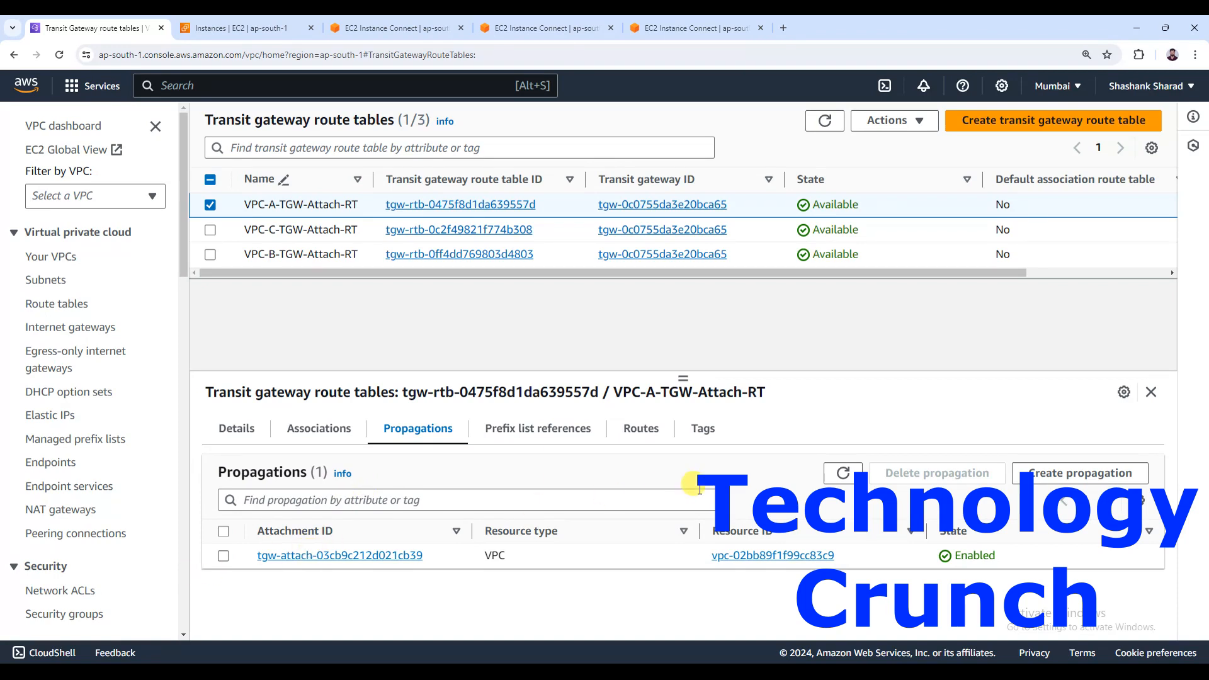
pyautogui.click(1048, 474)
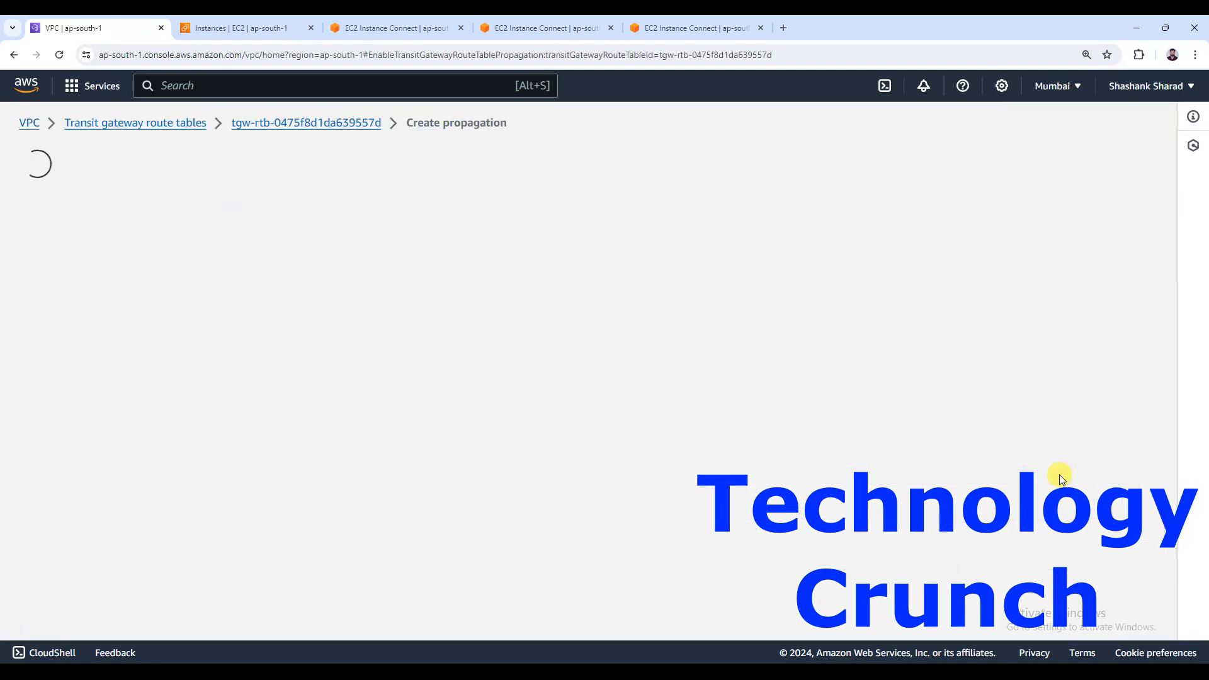
pyautogui.click(217, 396)
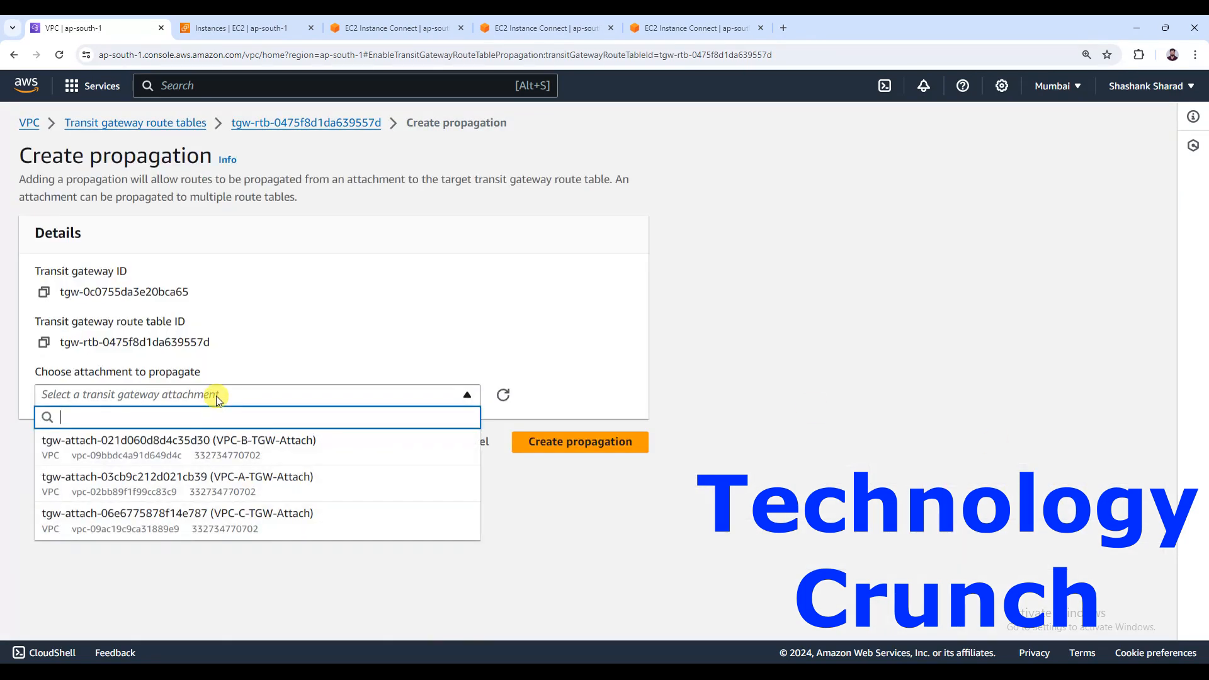
pyautogui.click(231, 458)
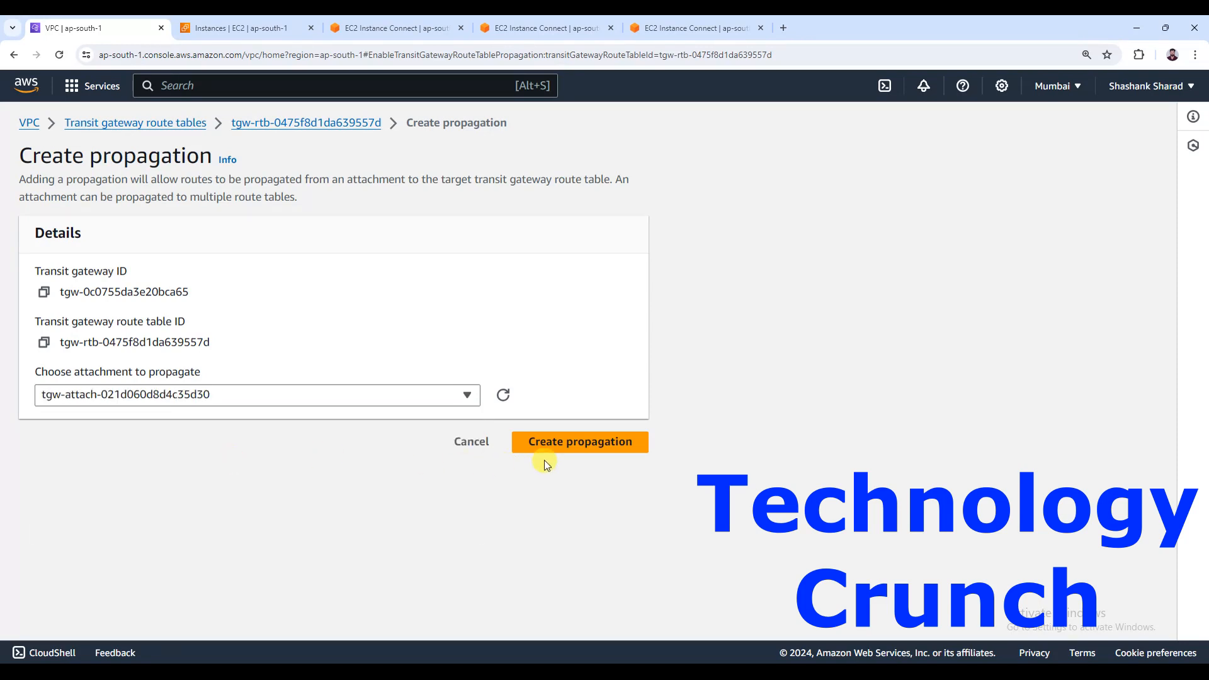
pyautogui.click(556, 447)
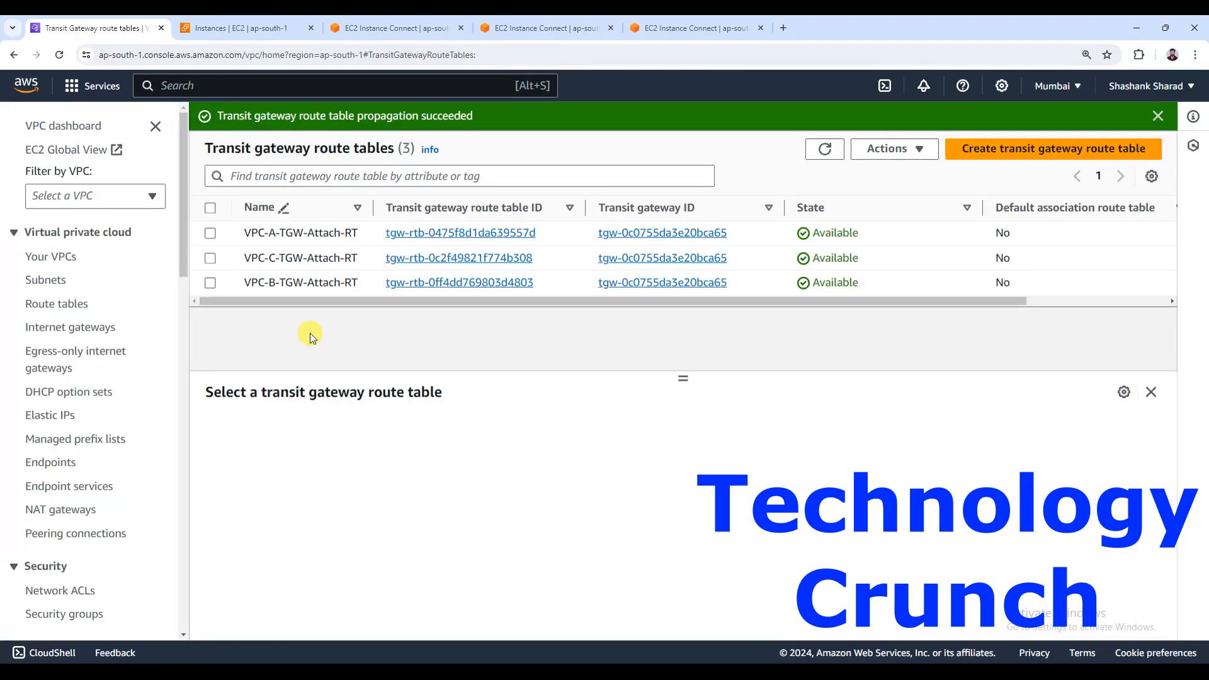
# Create a propagation from the VPC-C-TGW-Attach attachment in the VPC-A-TGW-Attach-RT route table.
pyautogui.click(210, 234)
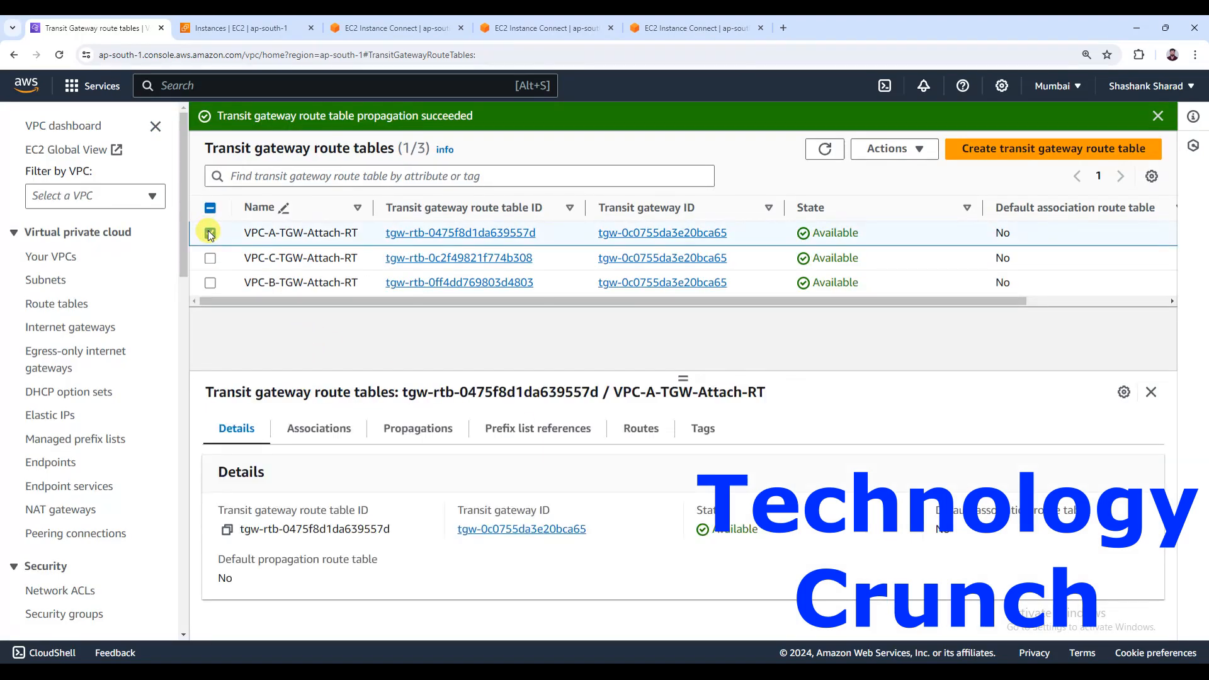
pyautogui.click(414, 429)
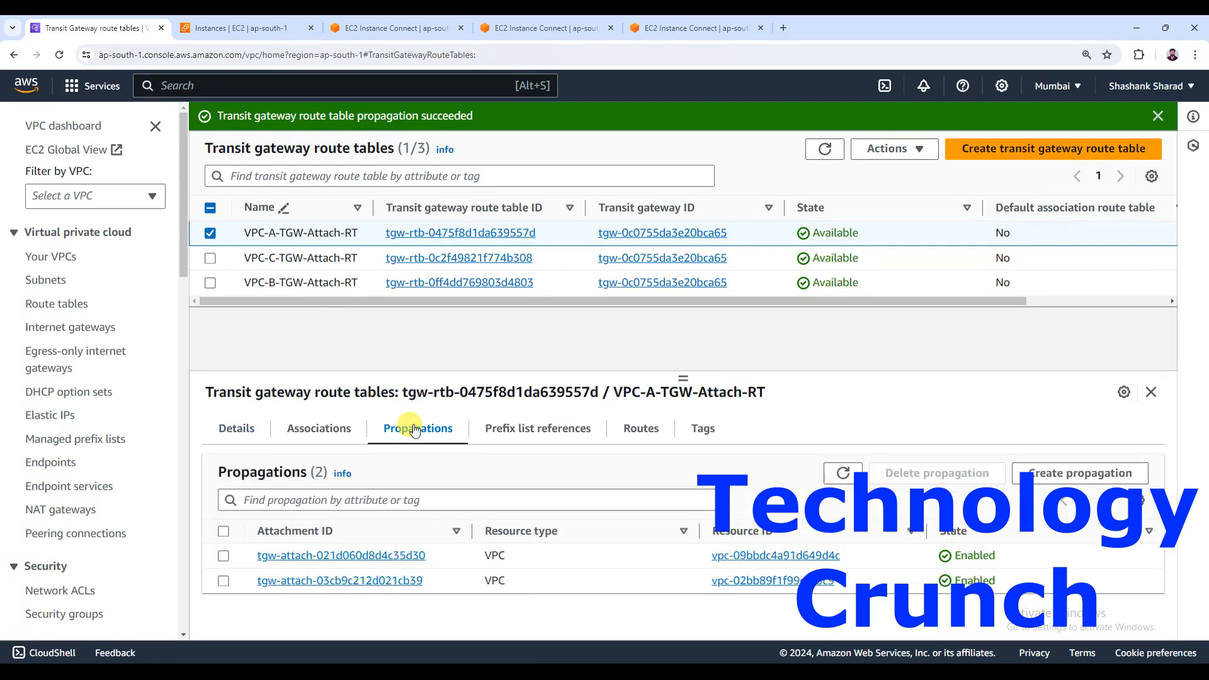
pyautogui.click(1064, 478)
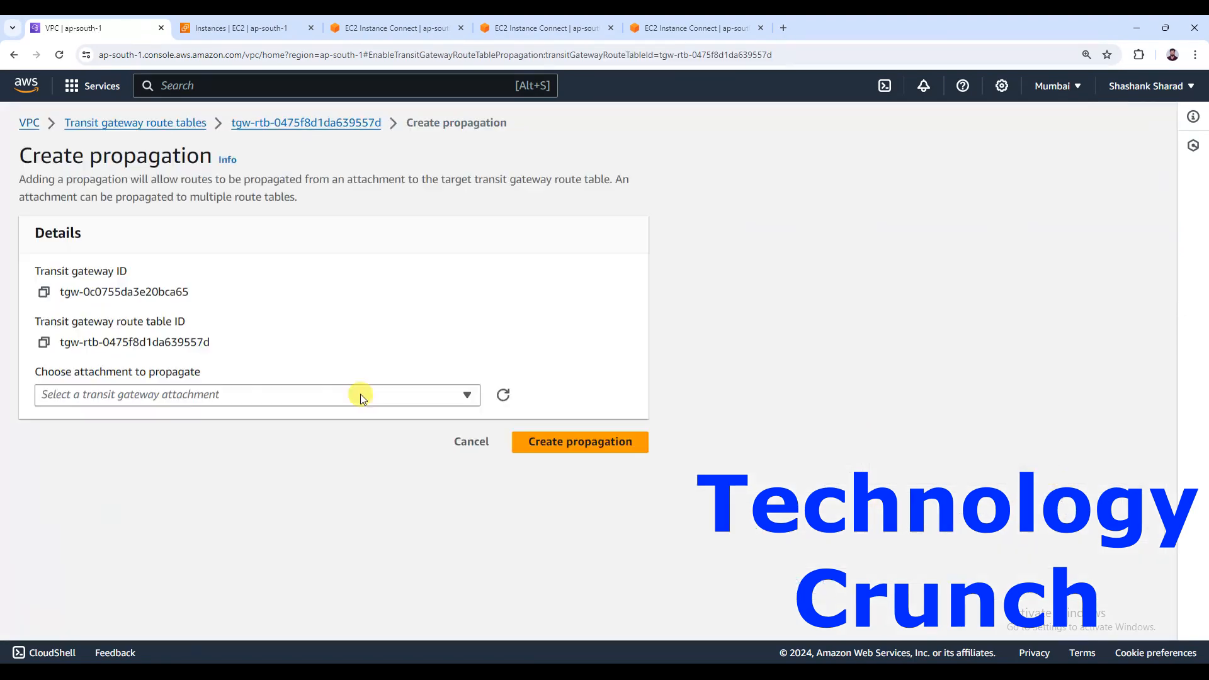
pyautogui.click(176, 394)
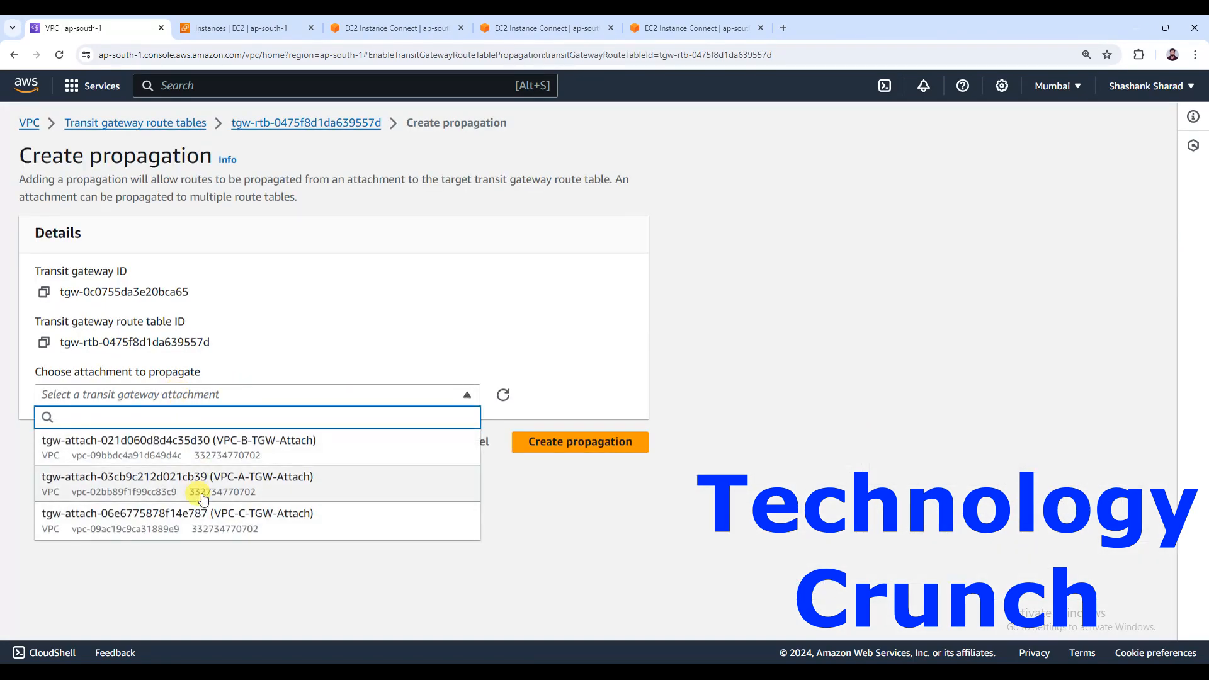
pyautogui.click(197, 513)
pyautogui.click(583, 444)
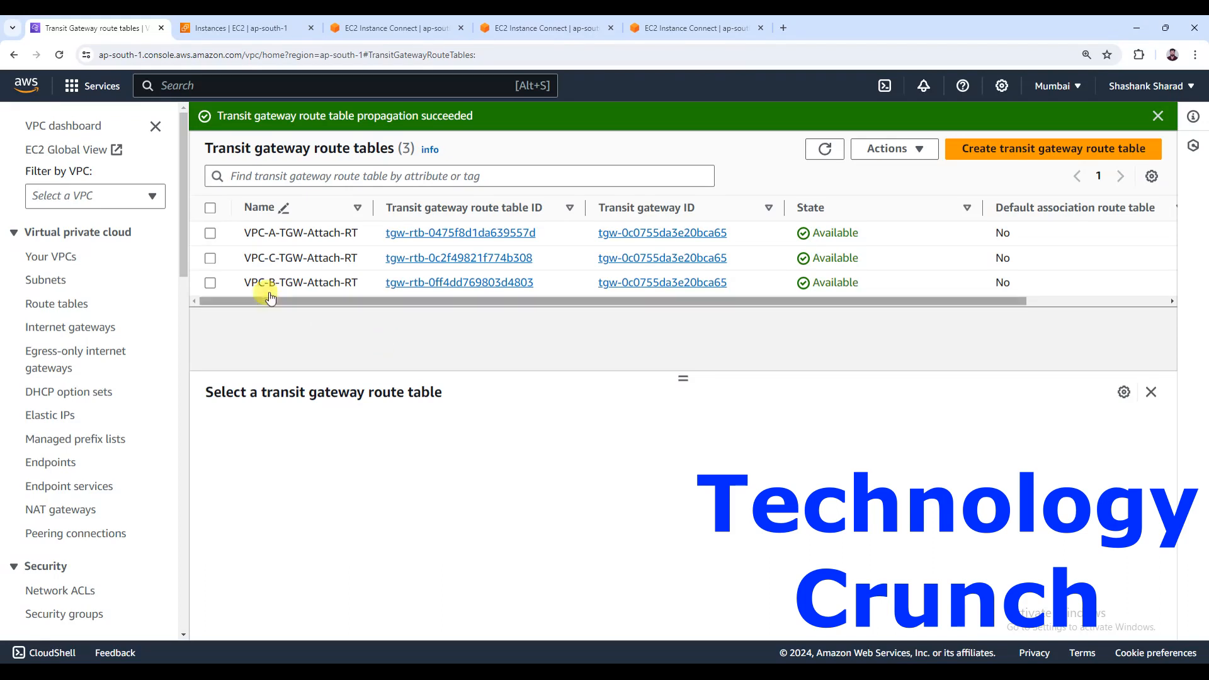
# Check the propagations and routes of VPC-A-TGW-Attach-RT, then deselect the table.
pyautogui.click(211, 232)
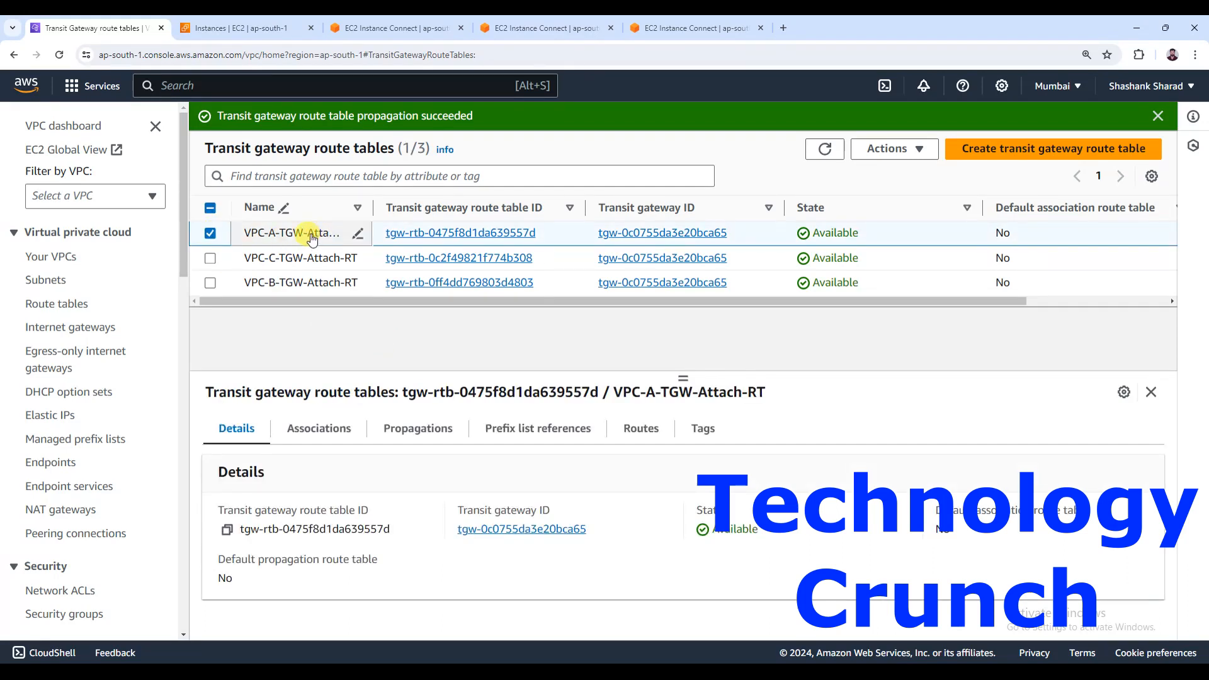
pyautogui.click(421, 436)
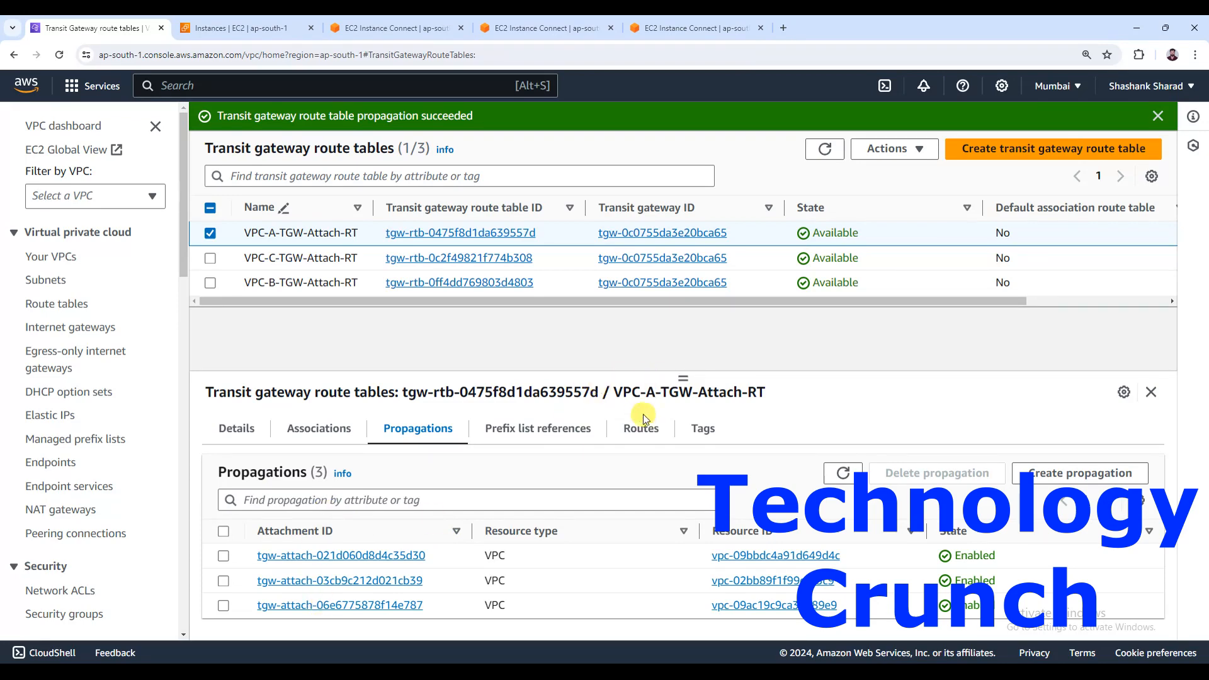
pyautogui.click(641, 432)
pyautogui.scroll(-5, 642, 444)
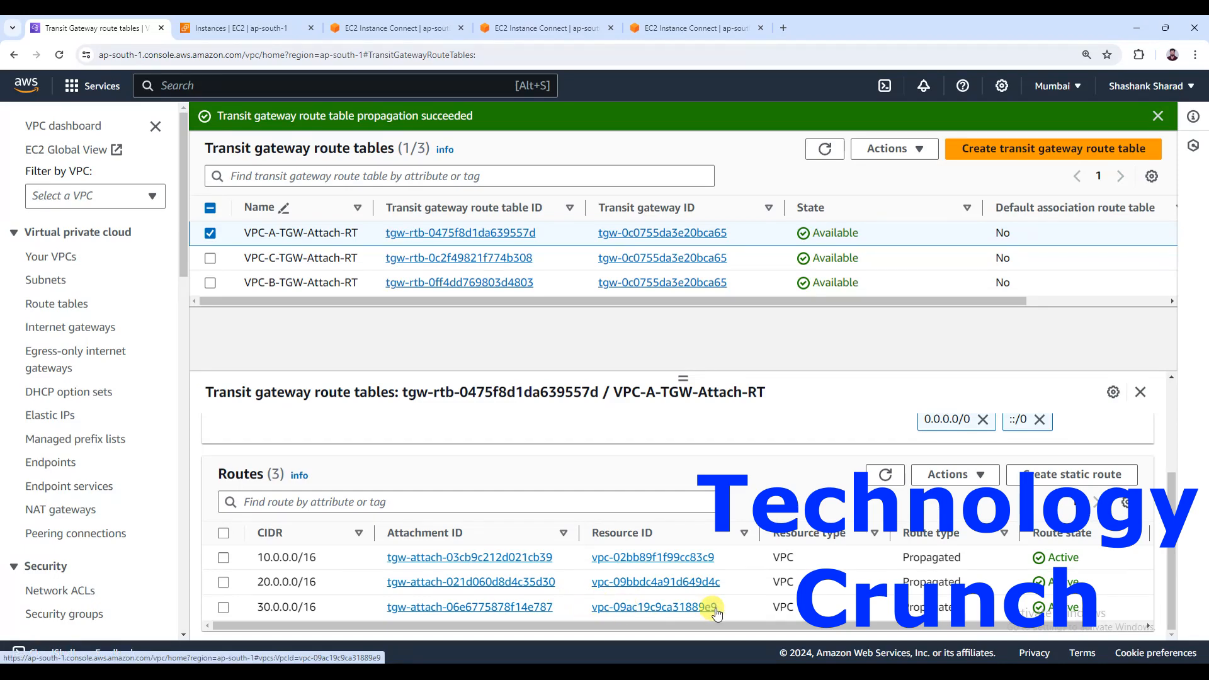
pyautogui.scroll(2, 717, 612)
pyautogui.scroll(-2, 717, 612)
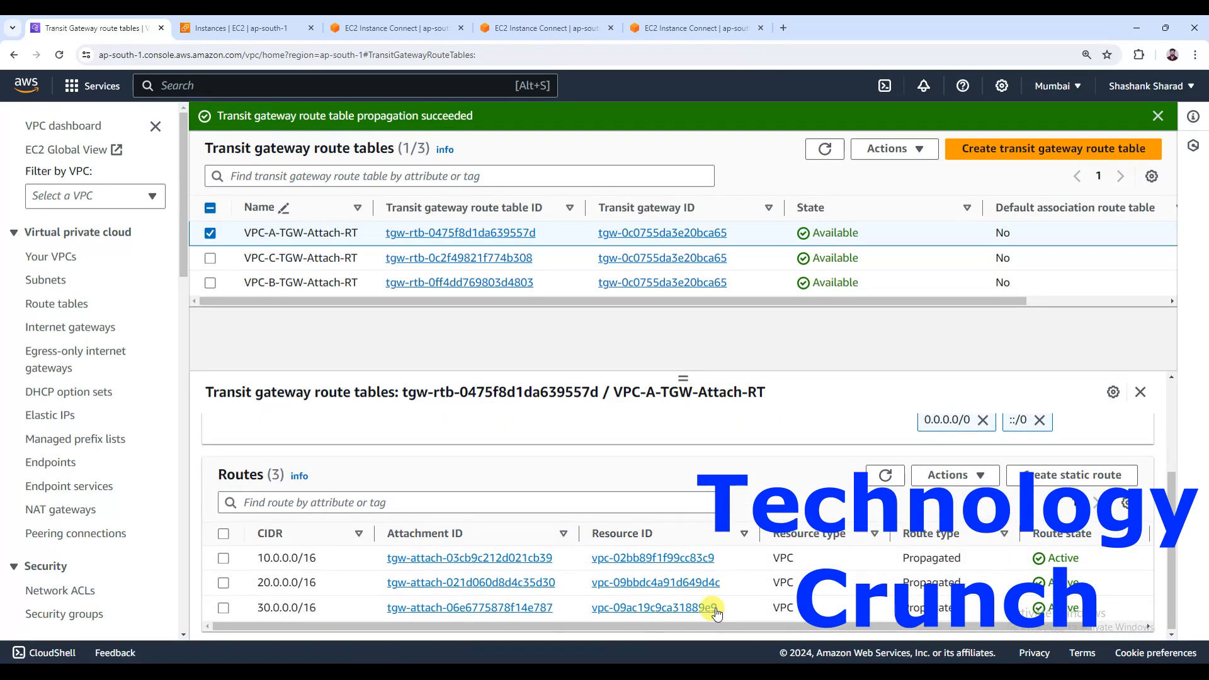
pyautogui.scroll(3, 717, 612)
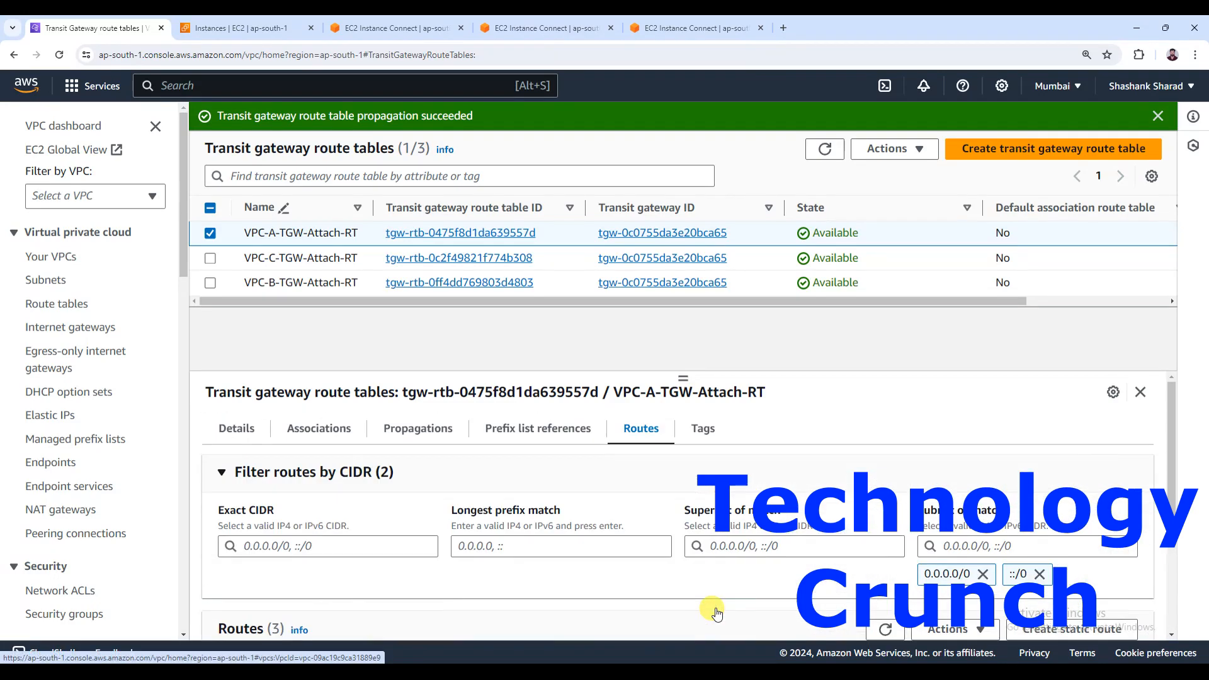
pyautogui.click(210, 234)
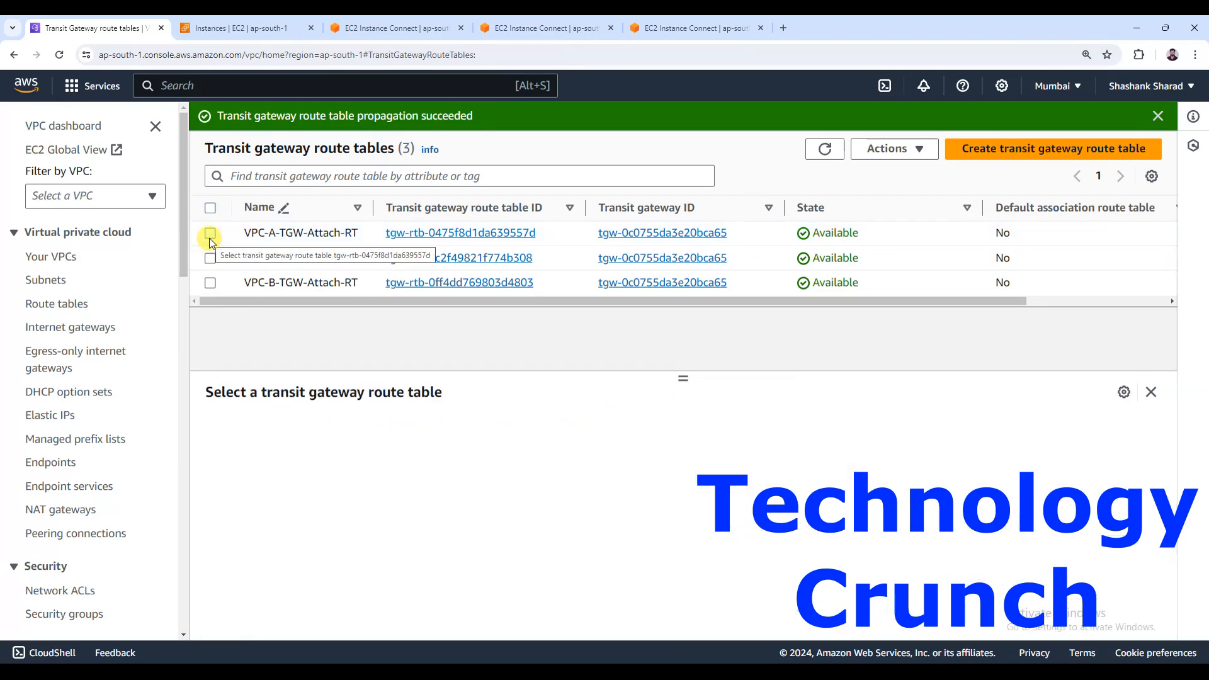
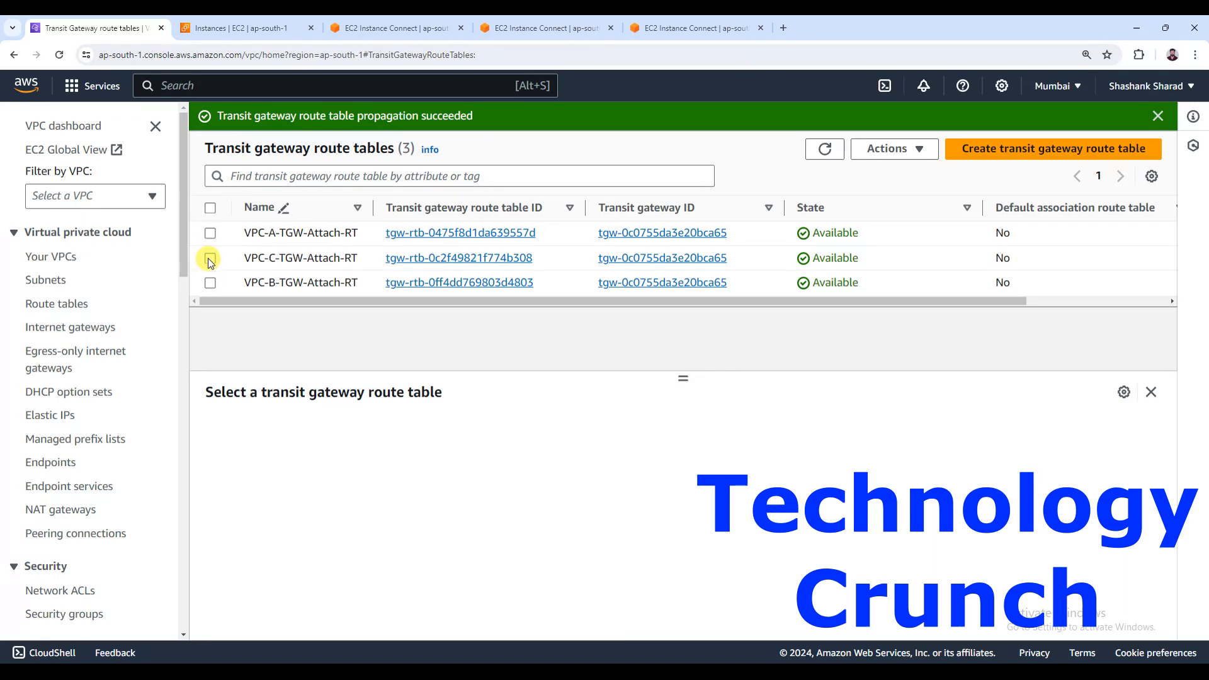
# Examine the propagations and routes of the VPC-B-TGW-Attach-RT transit gateway route table.
pyautogui.click(210, 284)
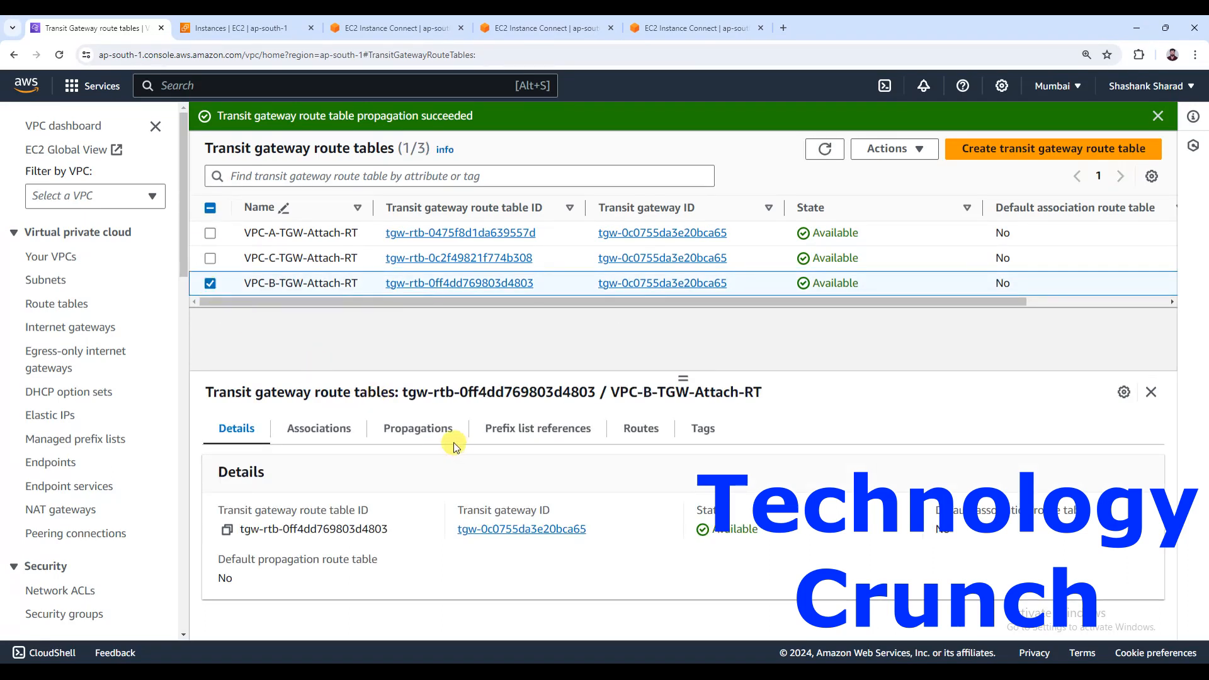
pyautogui.click(424, 432)
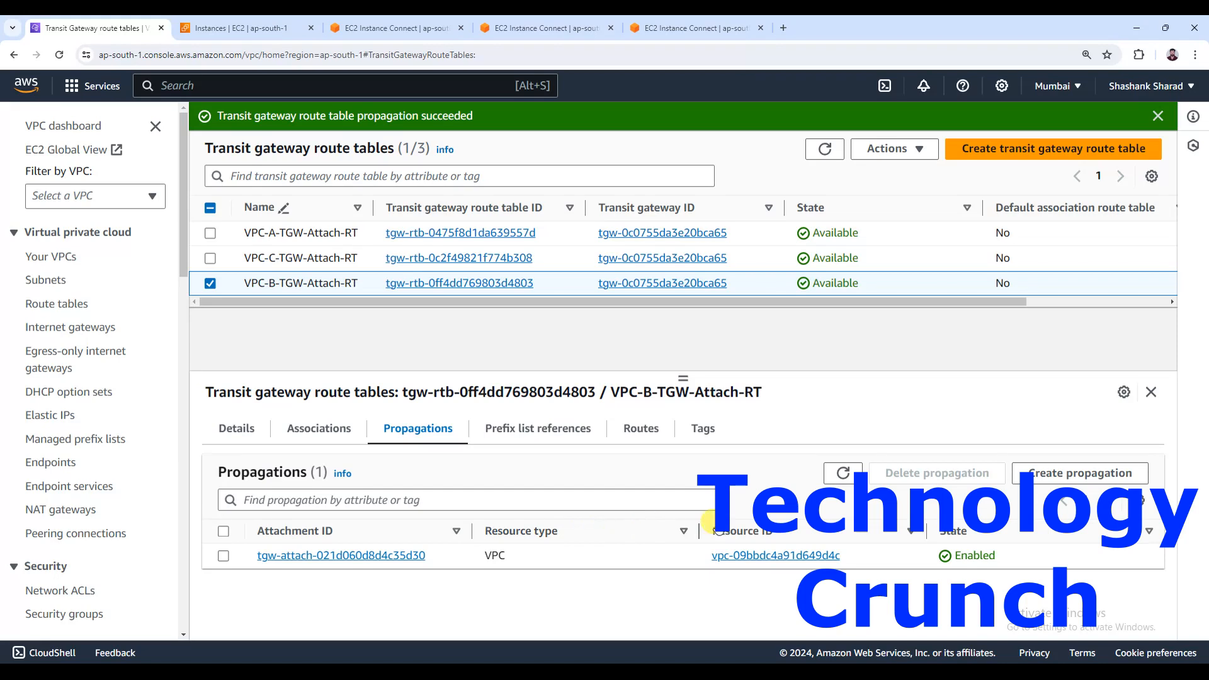
pyautogui.click(1061, 473)
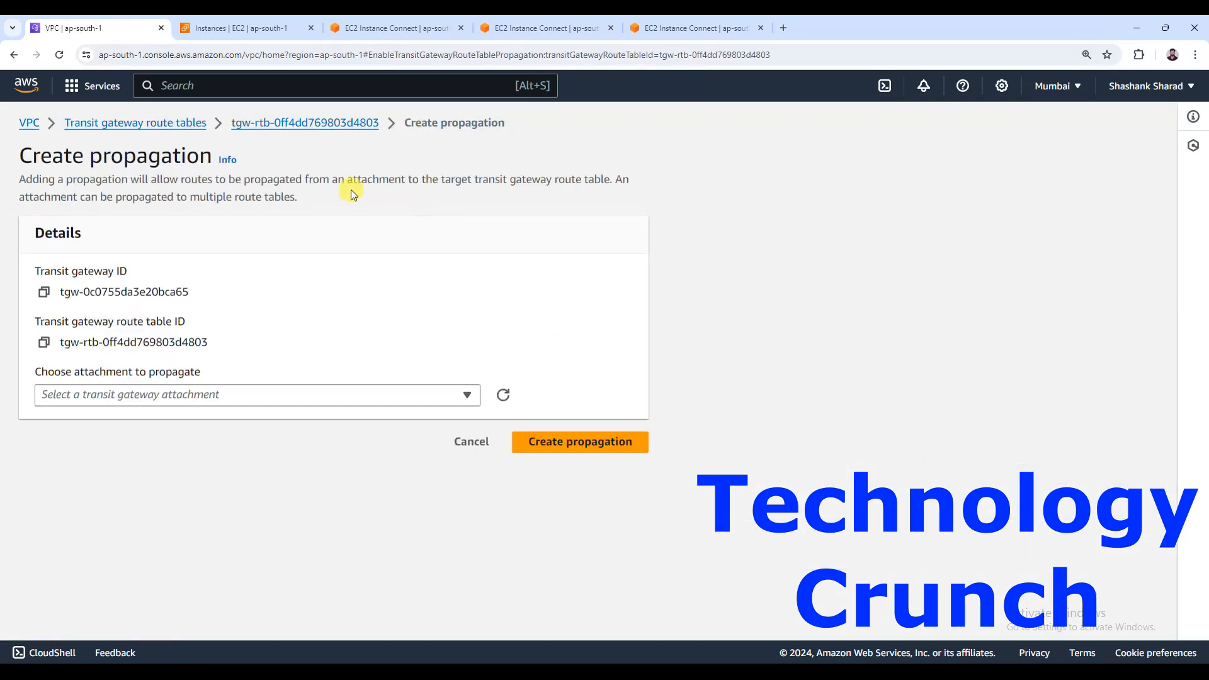
pyautogui.click(303, 124)
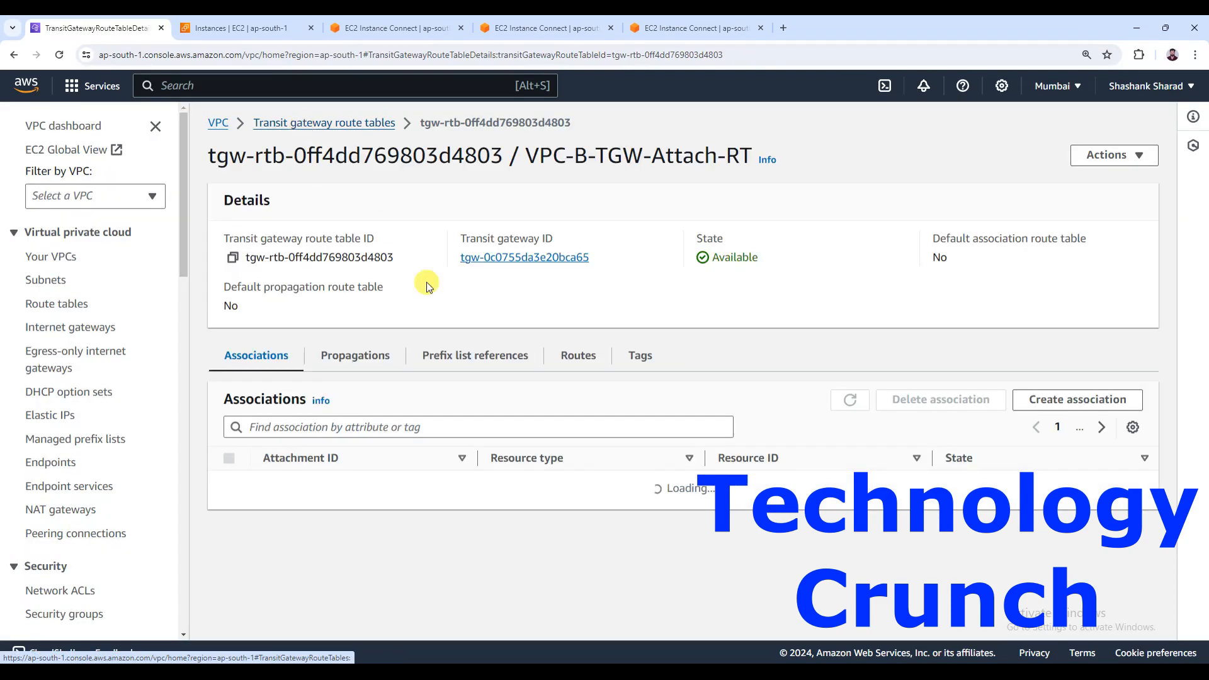
pyautogui.click(576, 356)
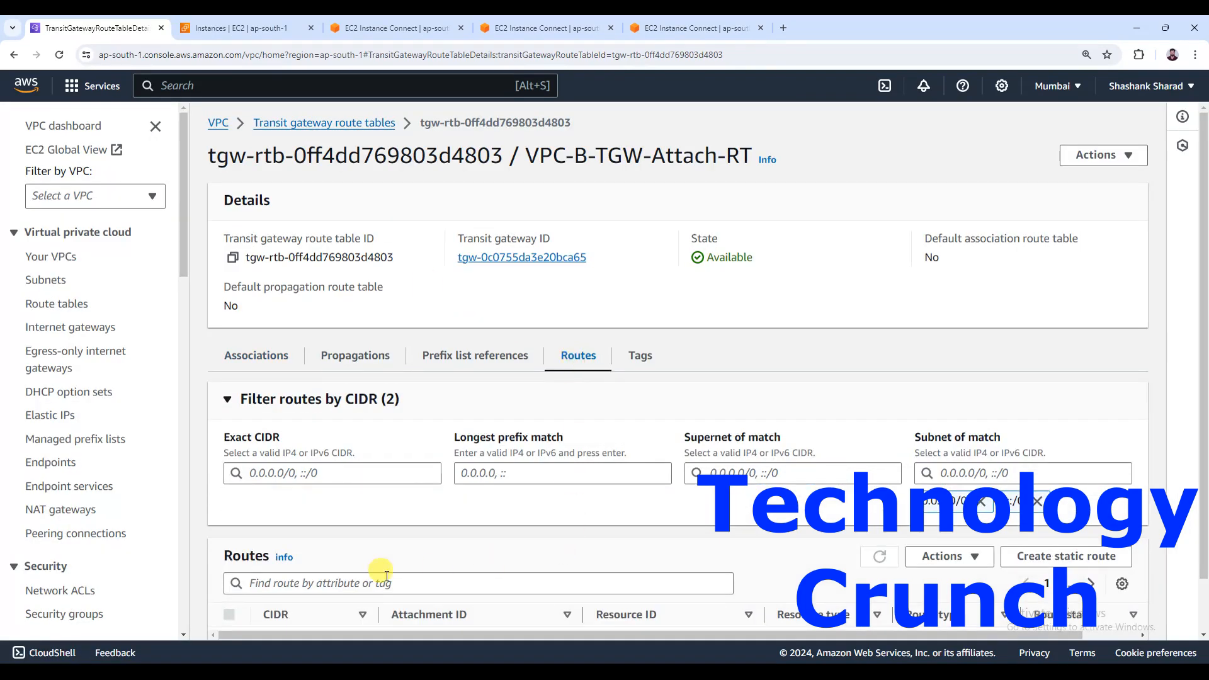
pyautogui.scroll(-1, 332, 574)
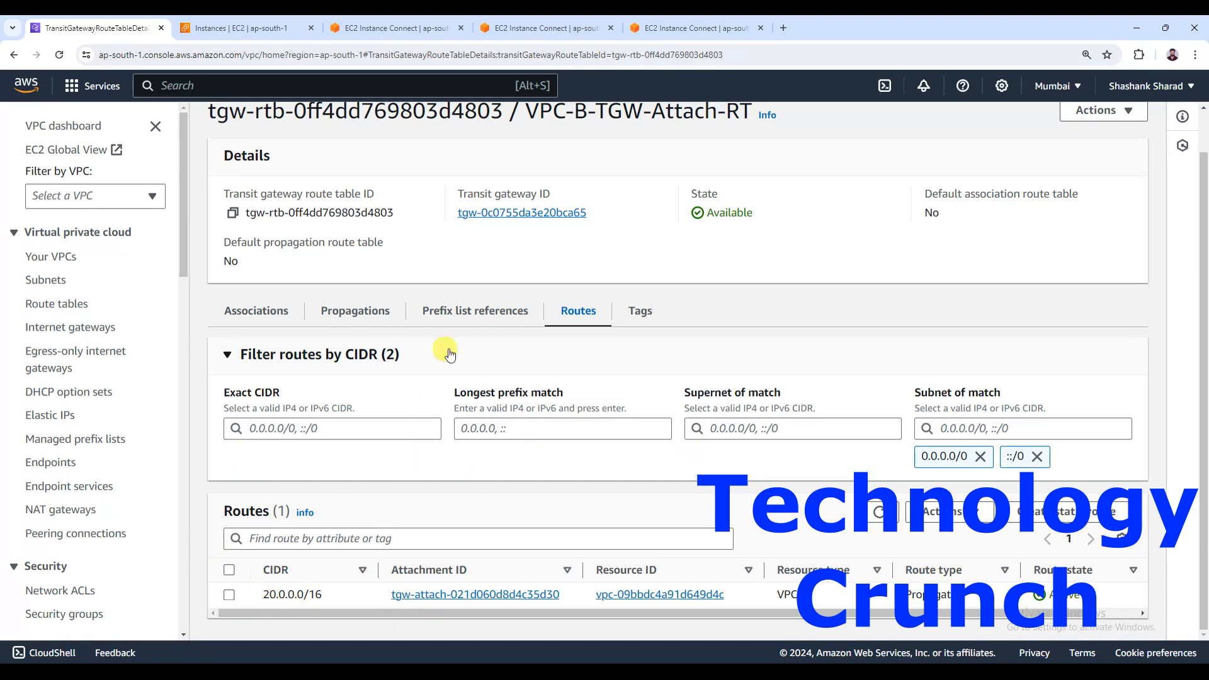
pyautogui.click(375, 313)
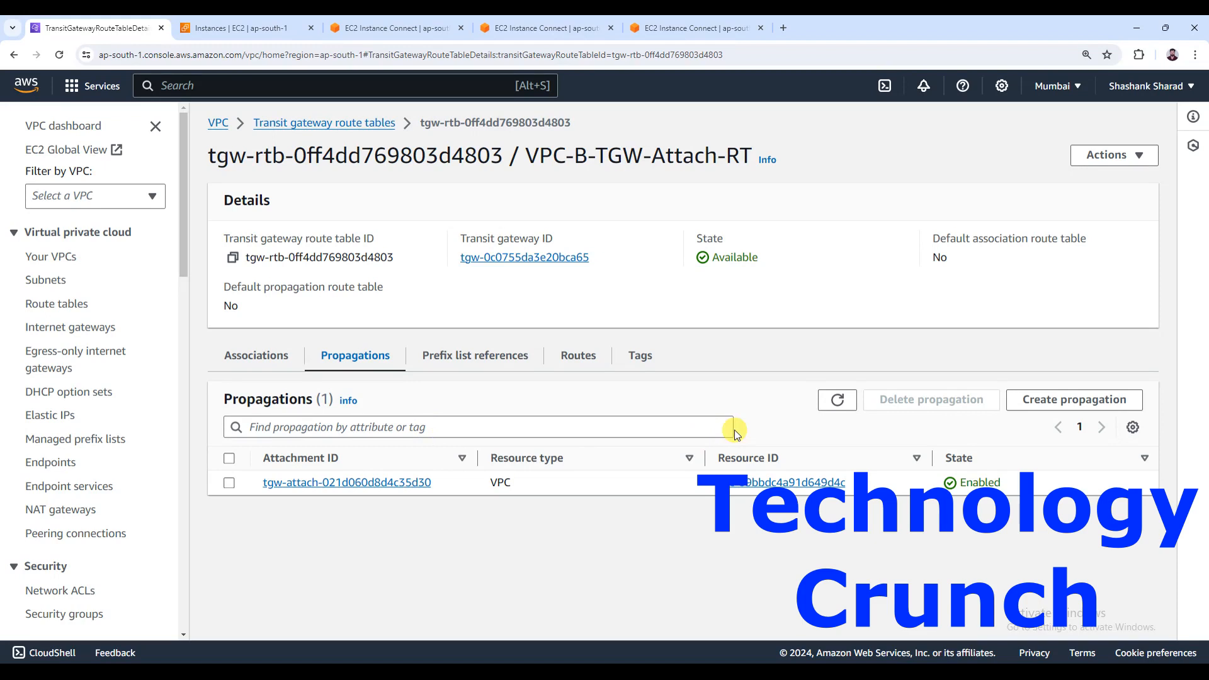
# Create a propagation from the VPC-A-TGW-Attach attachment in the VPC-B-TGW-Attach-RT route table.
pyautogui.click(1105, 413)
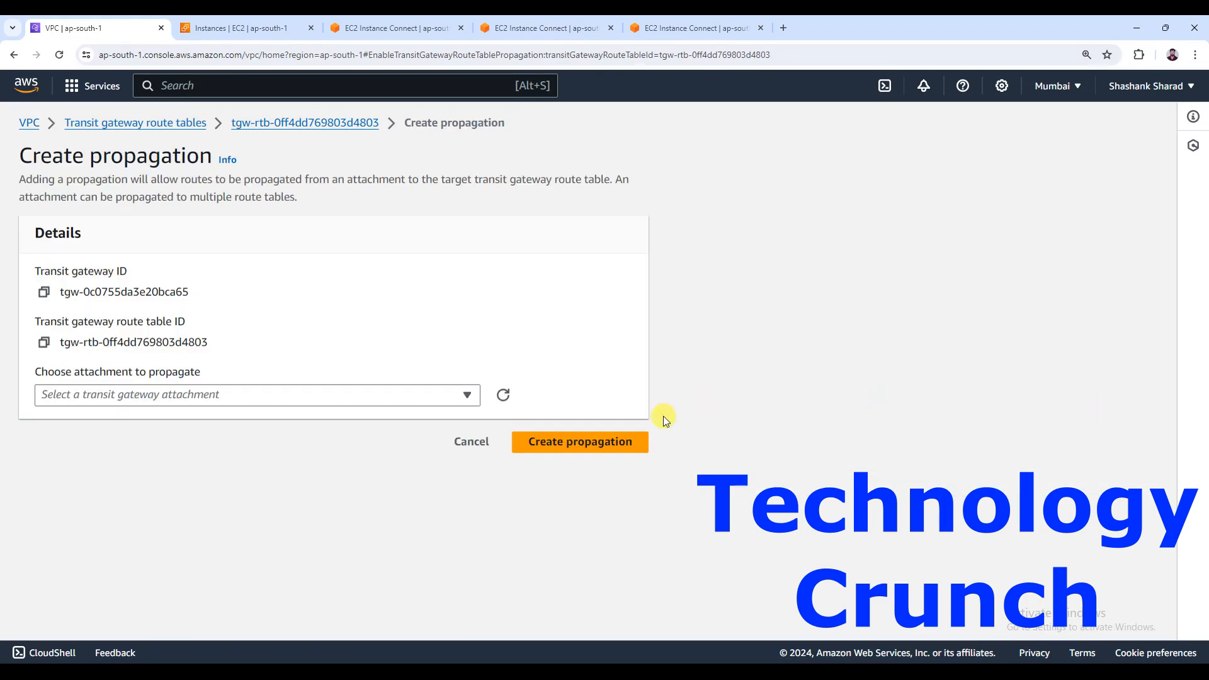
pyautogui.click(441, 395)
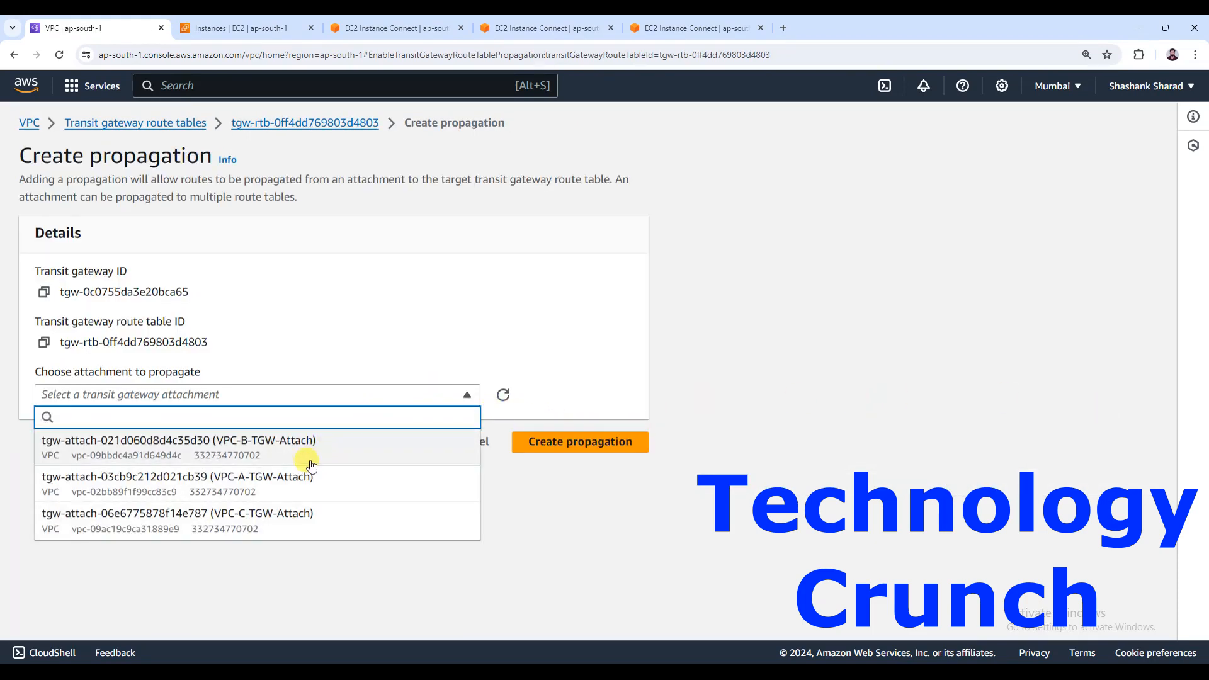
pyautogui.click(305, 480)
pyautogui.click(599, 441)
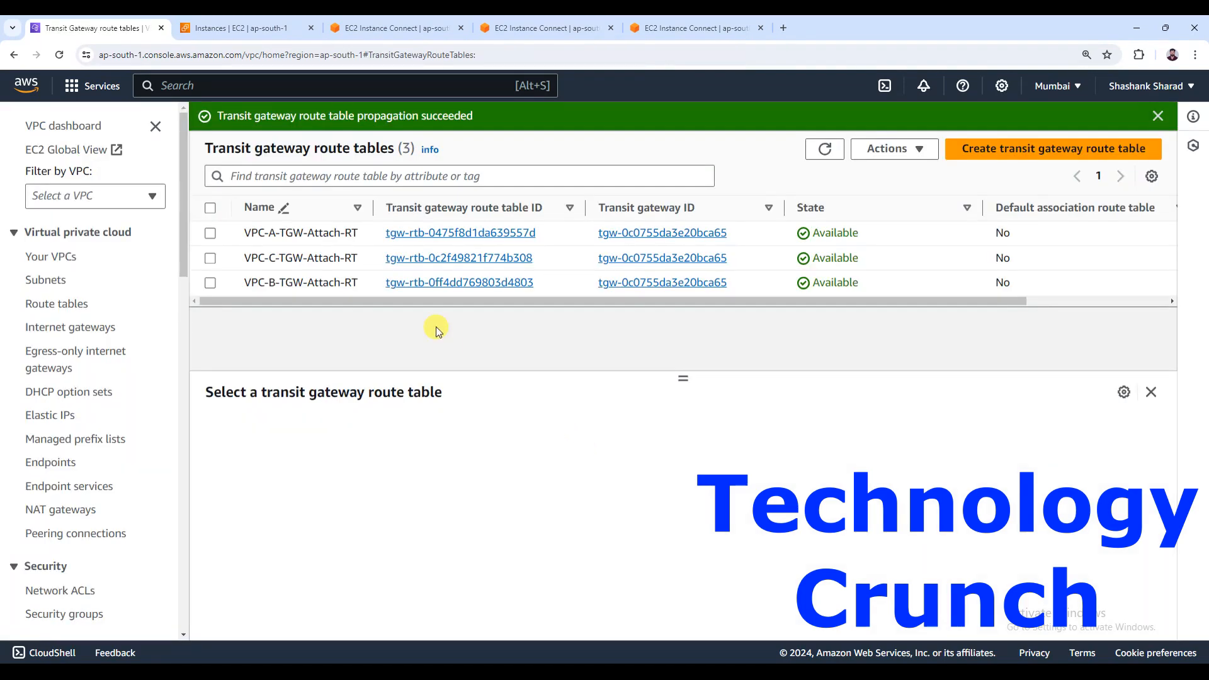
# Check the routes of VPC-B-TGW-Attach-RT, refreshing the list until the new propagated route is listed, and deselect the table.
pyautogui.click(210, 285)
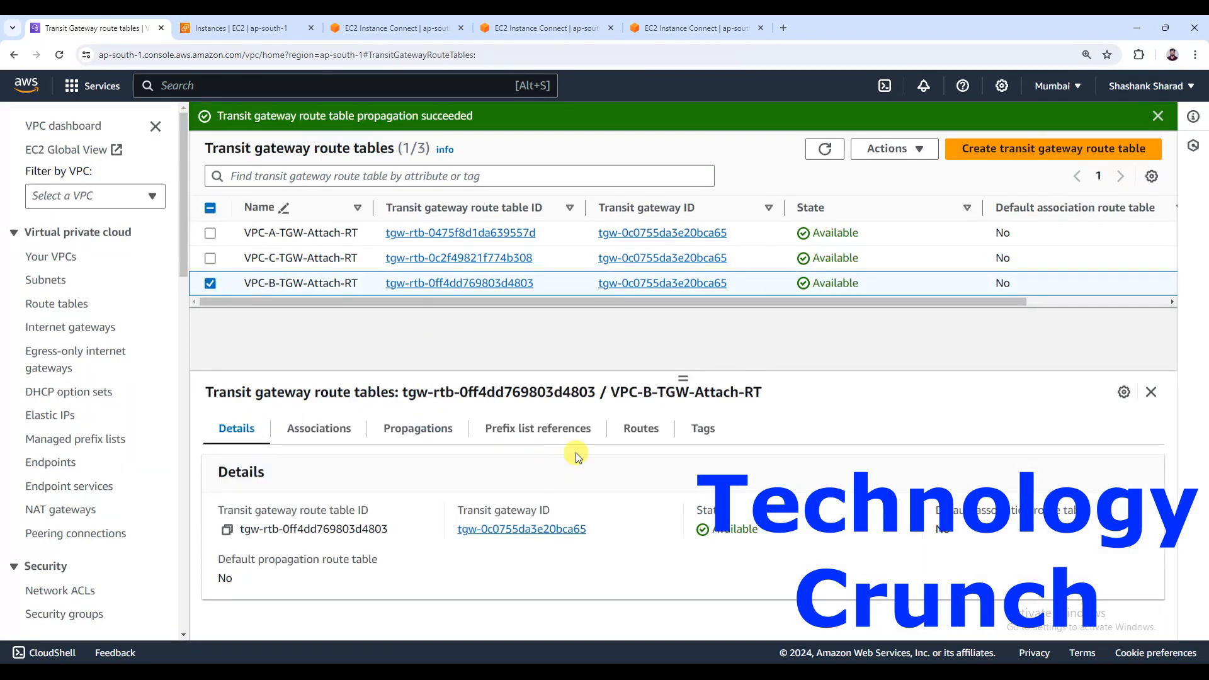
pyautogui.click(635, 438)
pyautogui.scroll(-2, 636, 441)
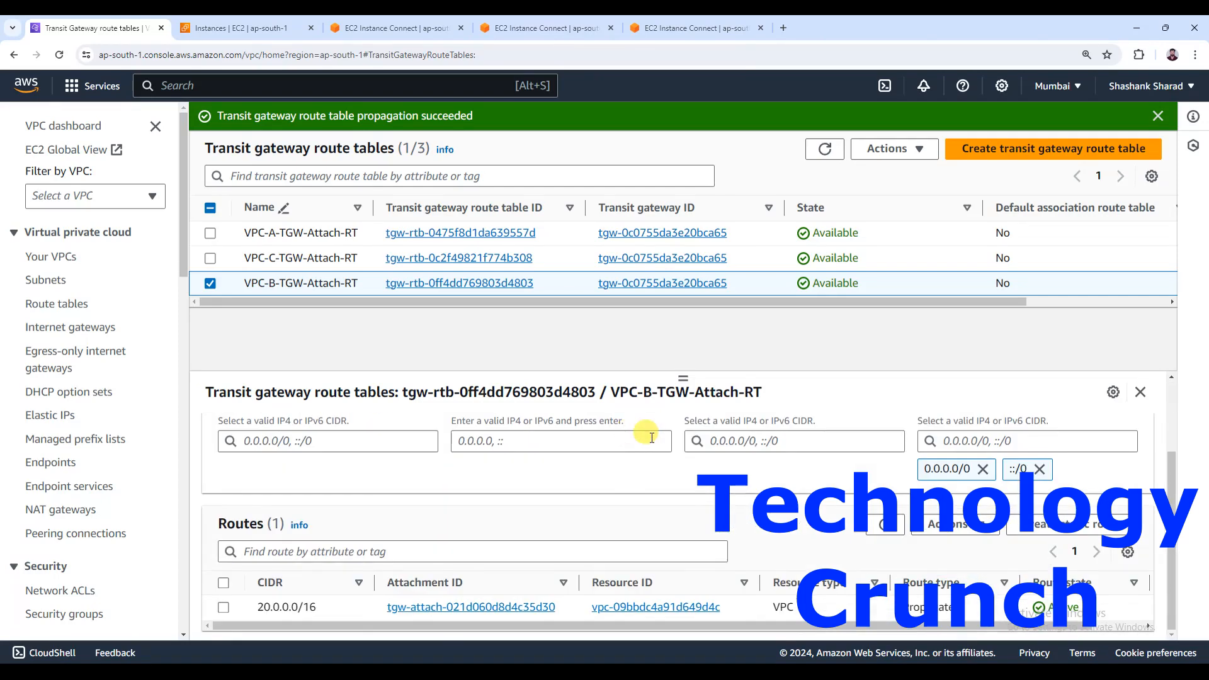
pyautogui.click(884, 529)
pyautogui.click(884, 530)
pyautogui.click(884, 530)
pyautogui.click(885, 529)
pyautogui.click(884, 529)
pyautogui.click(884, 529)
pyautogui.scroll(-1, 884, 532)
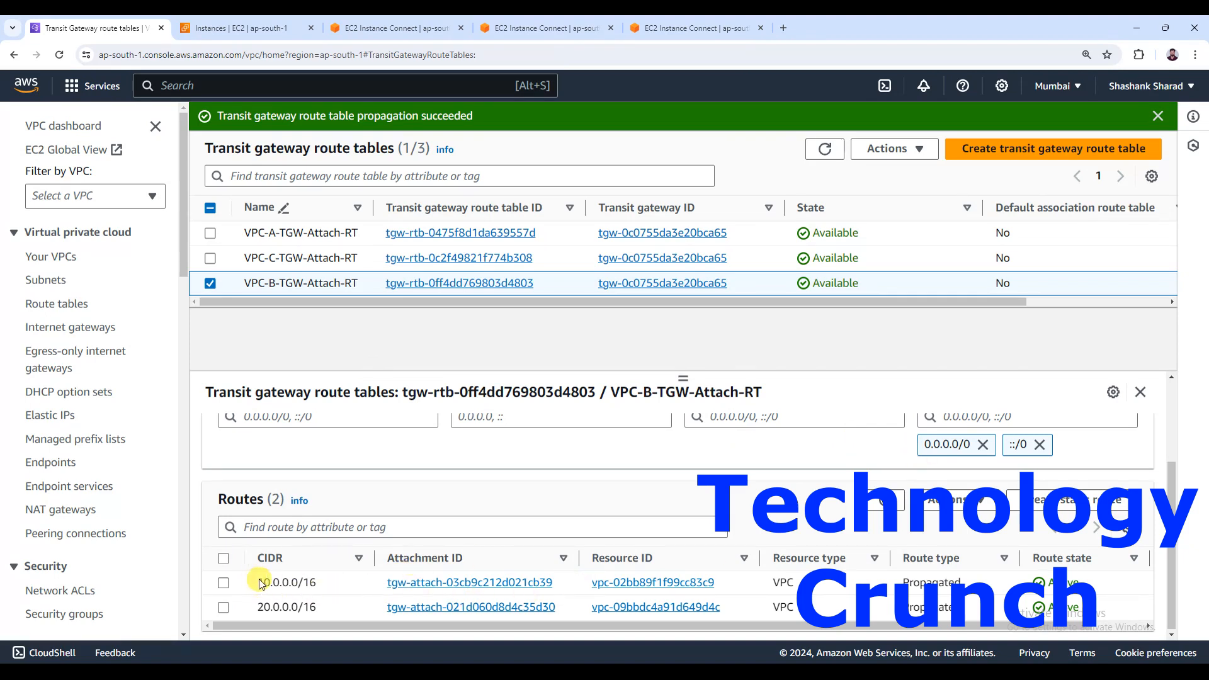
pyautogui.click(210, 284)
# Create a propagation from the VPC-A-TGW-Attach attachment in the VPC-C-TGW-Attach-RT route table.
pyautogui.click(210, 257)
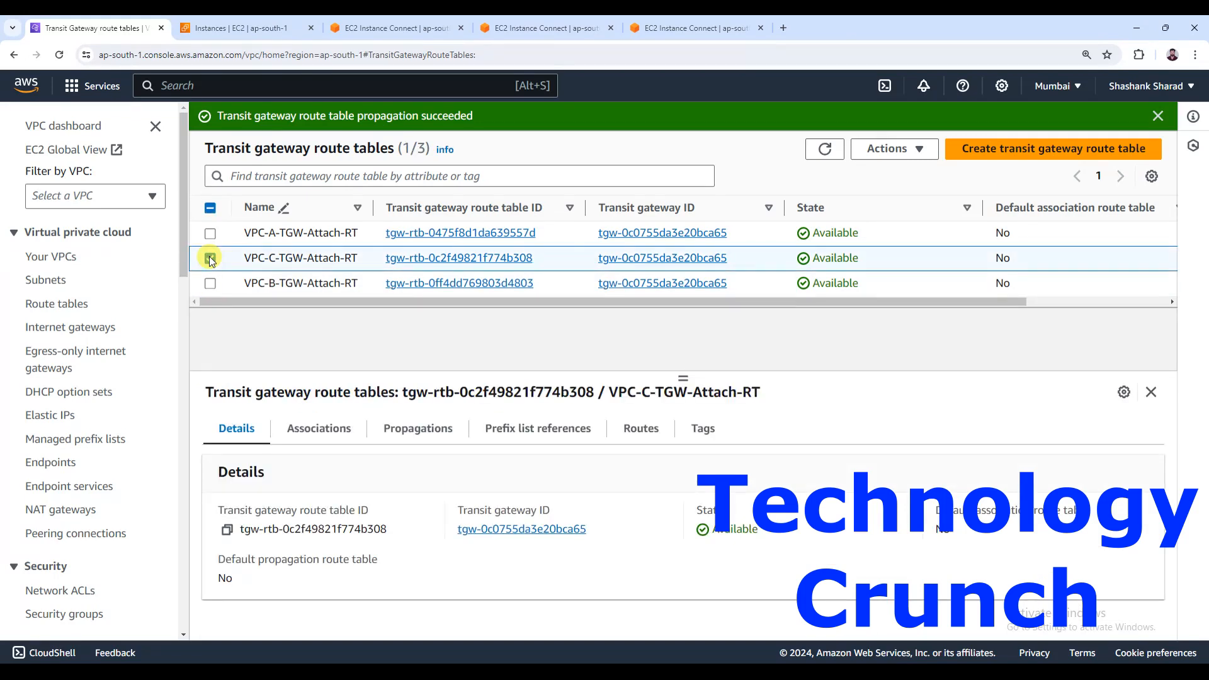
pyautogui.click(428, 436)
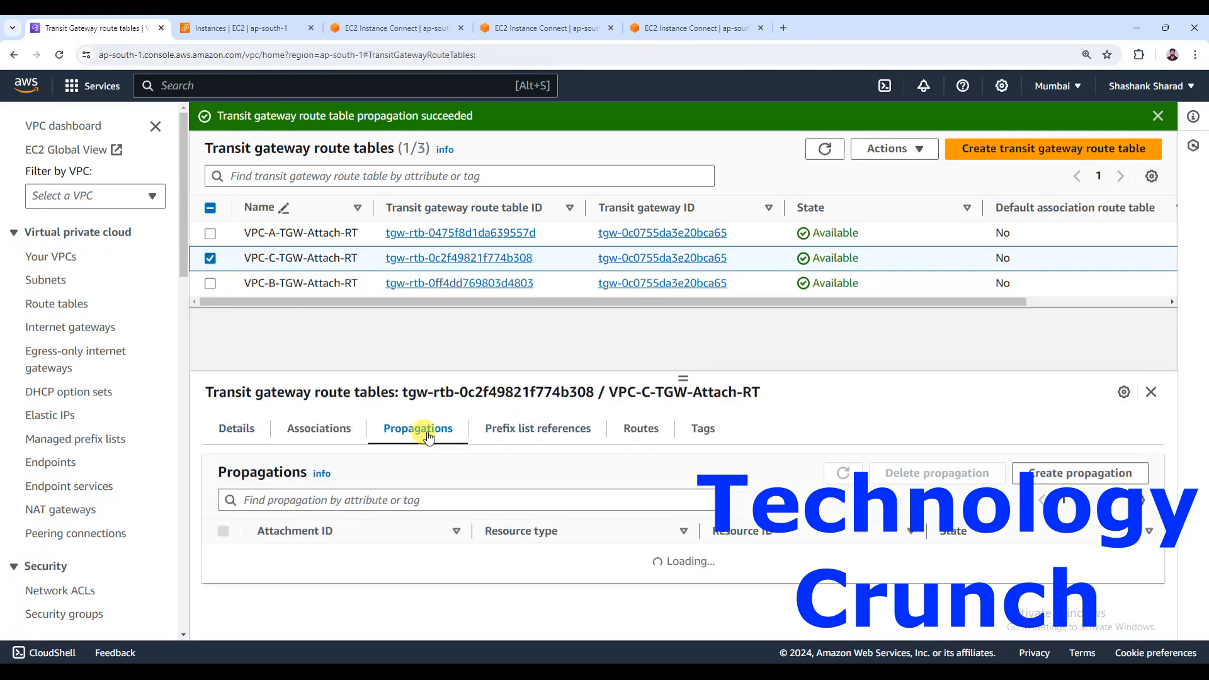
pyautogui.click(1088, 479)
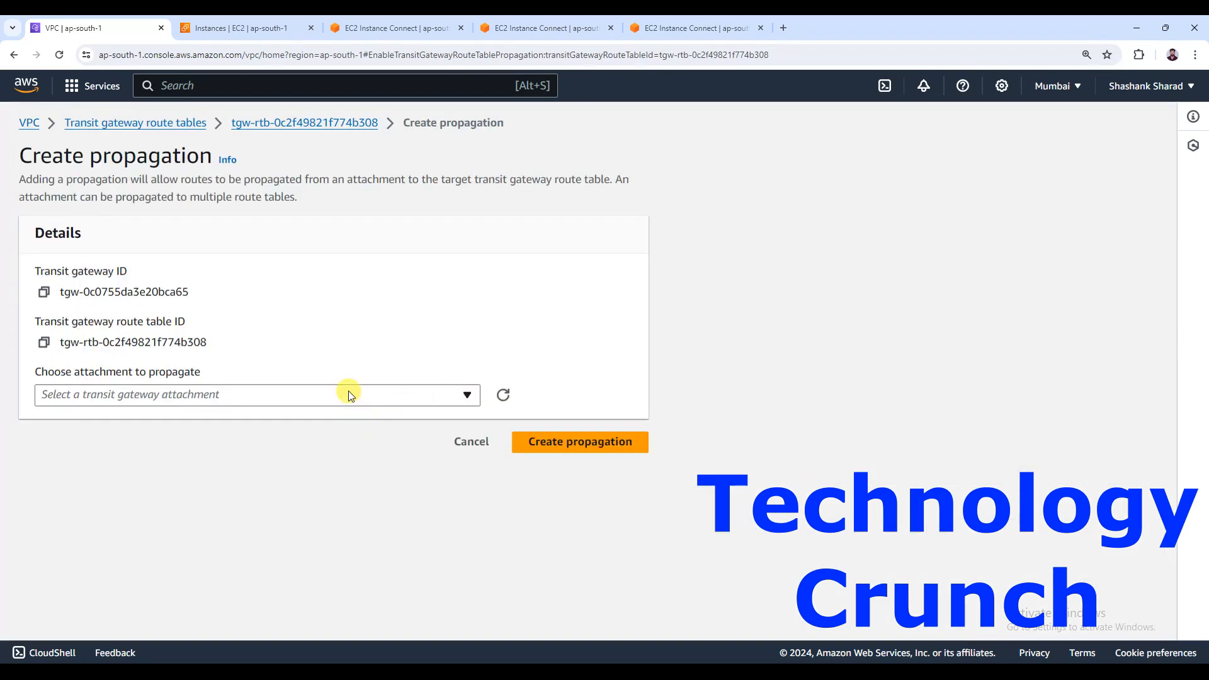
pyautogui.click(351, 395)
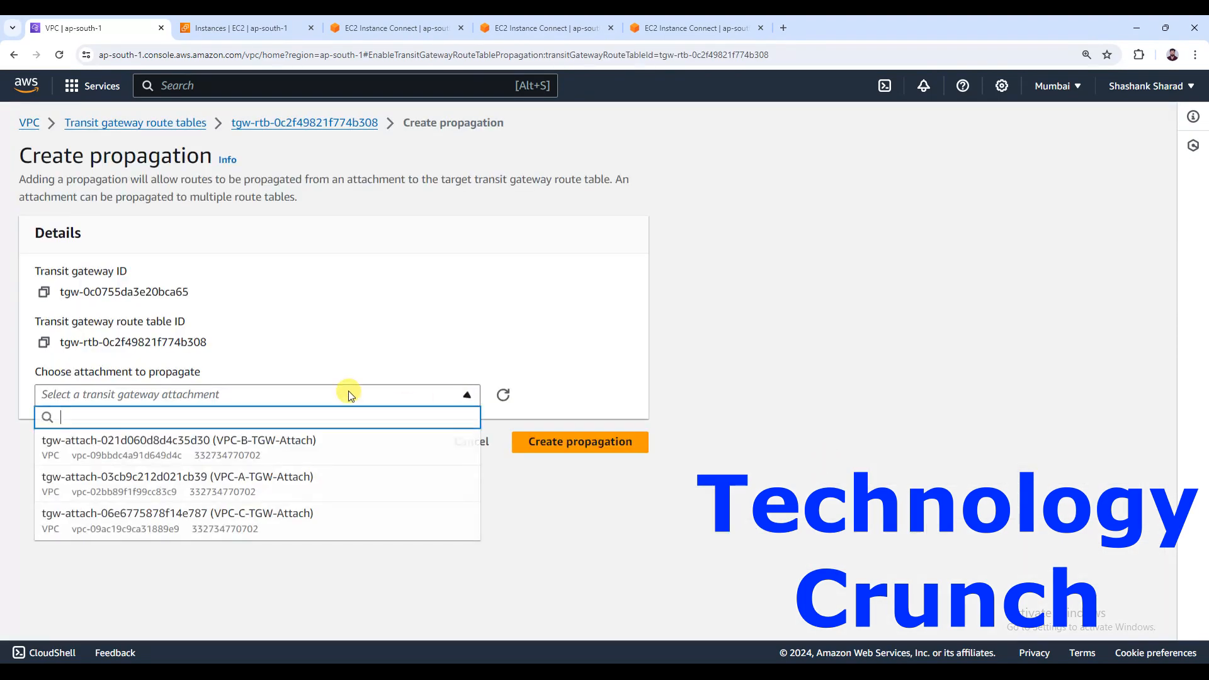
pyautogui.click(285, 480)
pyautogui.click(563, 448)
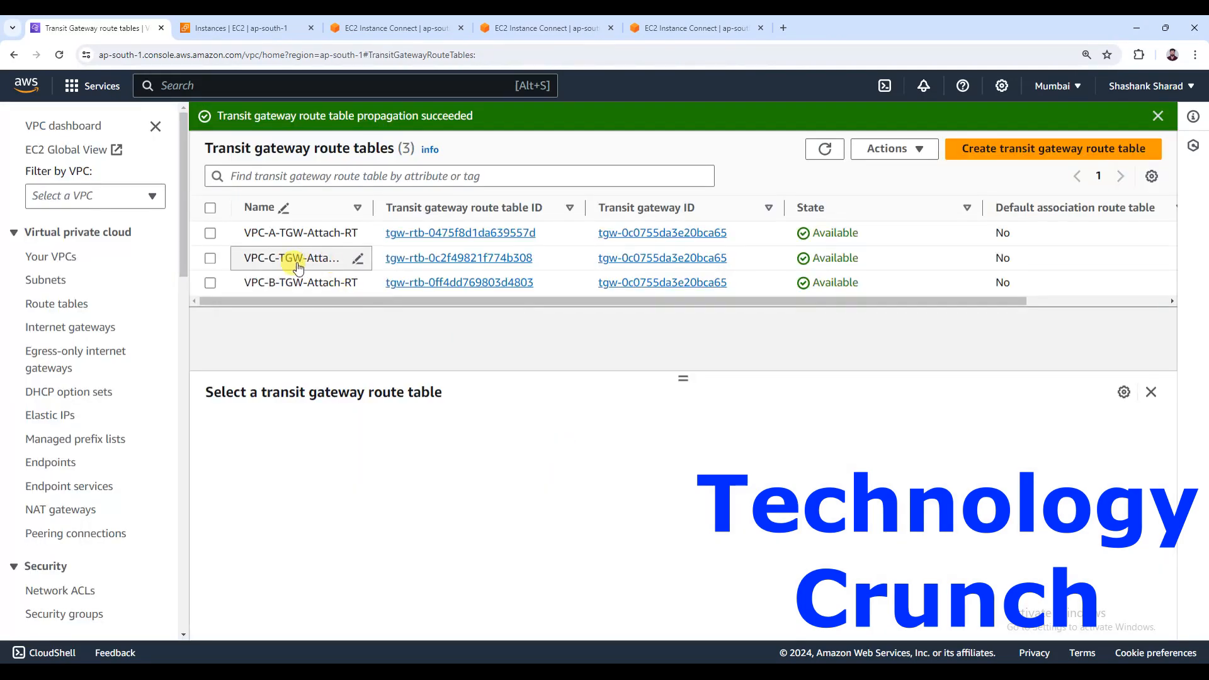
# Check the propagations and routes of VPC-C-TGW-Attach-RT, then deselect the table.
pyautogui.click(213, 261)
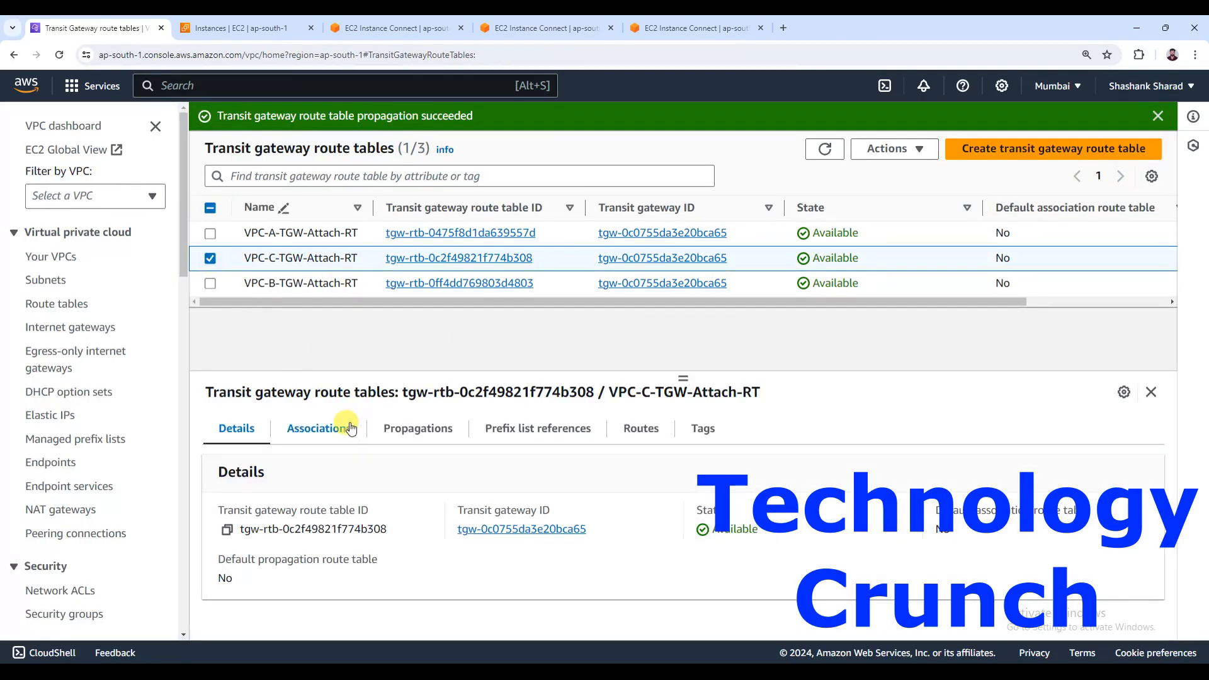
pyautogui.click(418, 429)
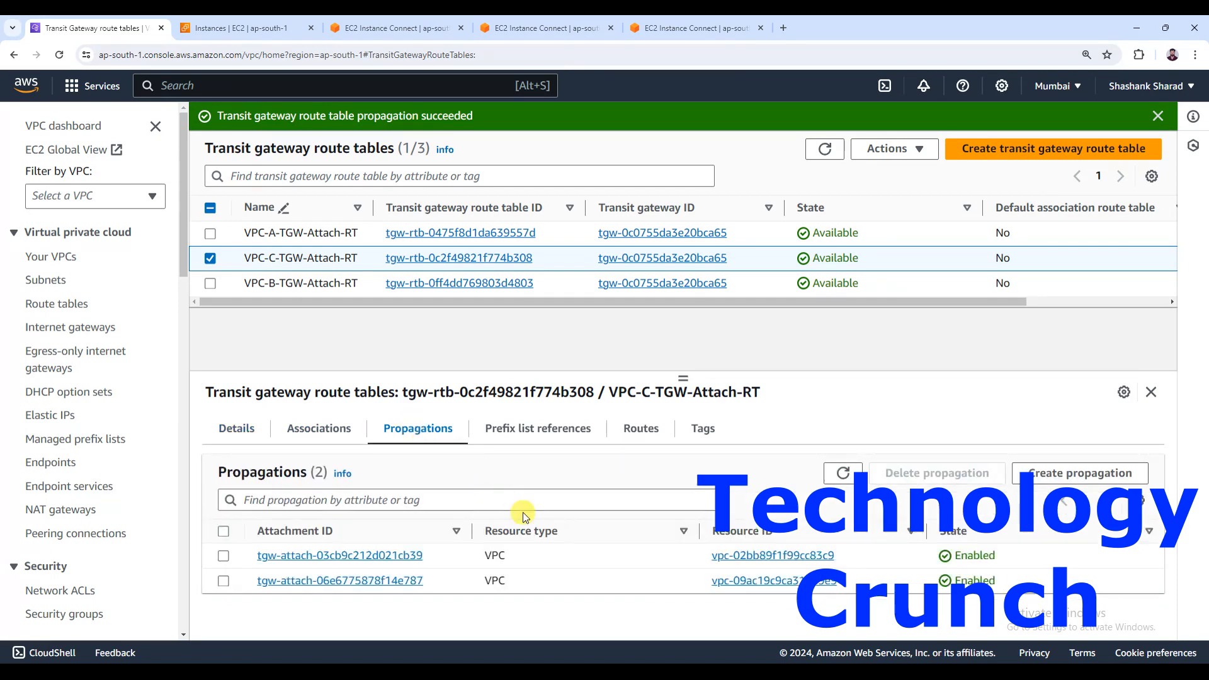
pyautogui.click(635, 431)
pyautogui.scroll(-2, 615, 523)
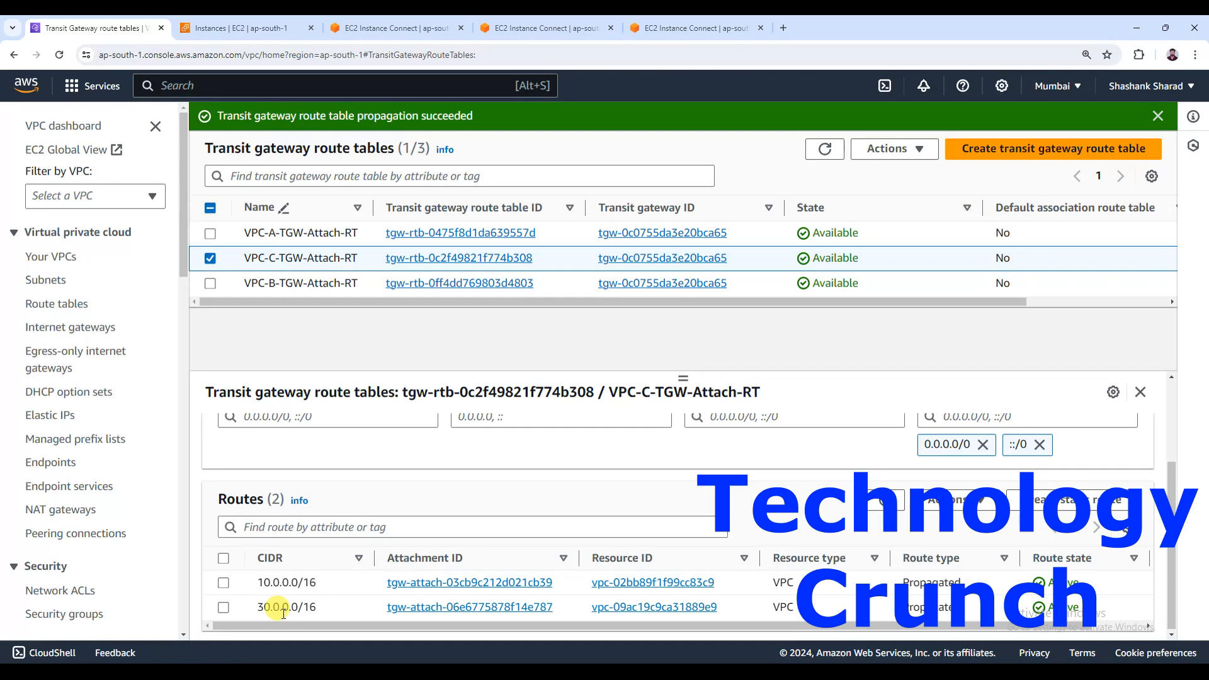
pyautogui.click(211, 259)
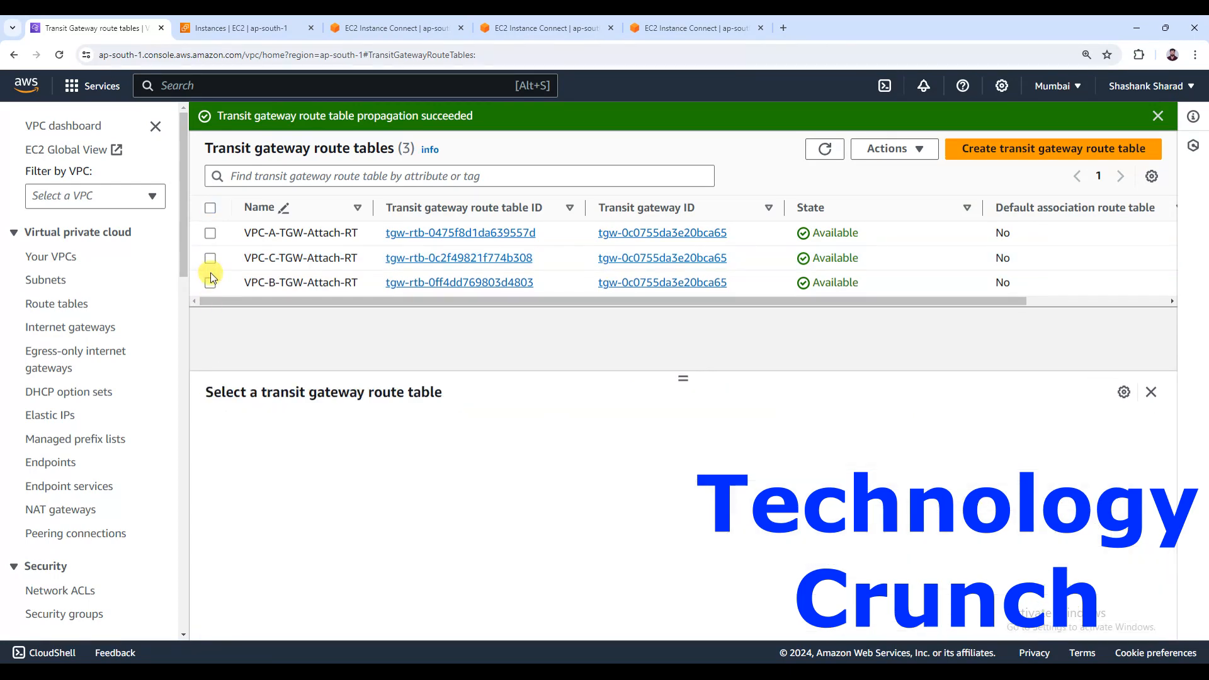
# Review the routes of VPC-B-TGW-Attach-RT once more and deselect the table.
pyautogui.click(210, 280)
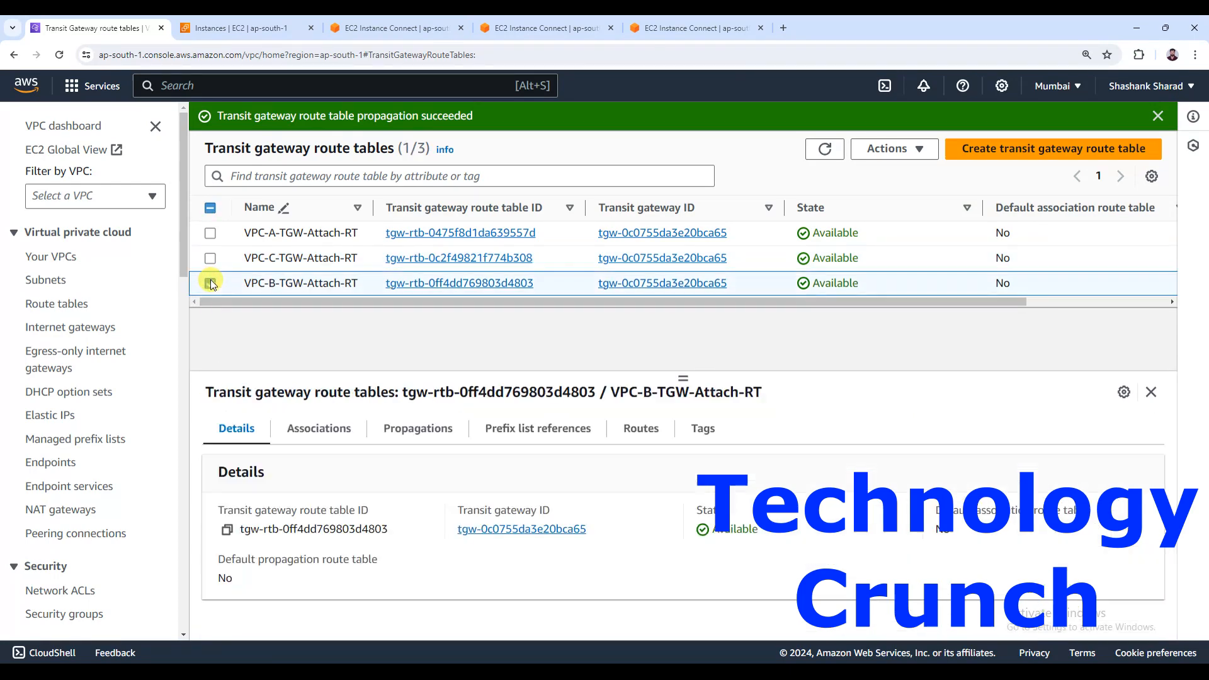
pyautogui.click(636, 431)
pyautogui.scroll(-2, 399, 569)
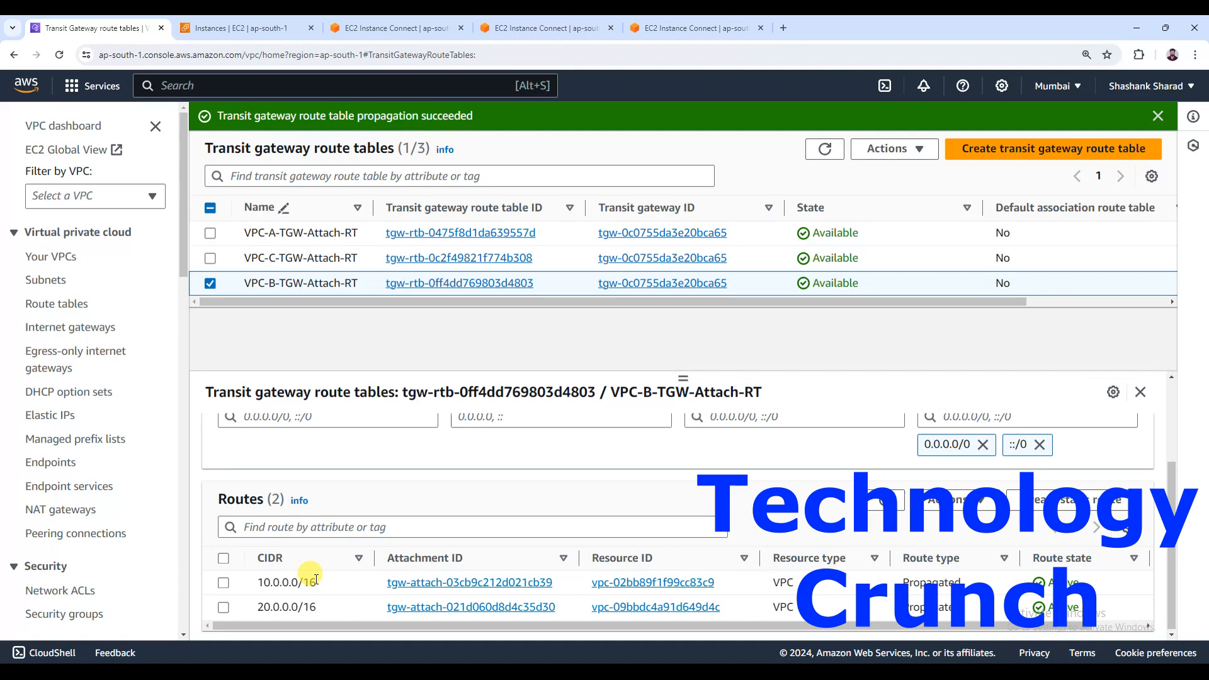
pyautogui.click(211, 283)
# Select VPC-A-TGW-Attach-RT and review its propagated routes.
pyautogui.click(210, 234)
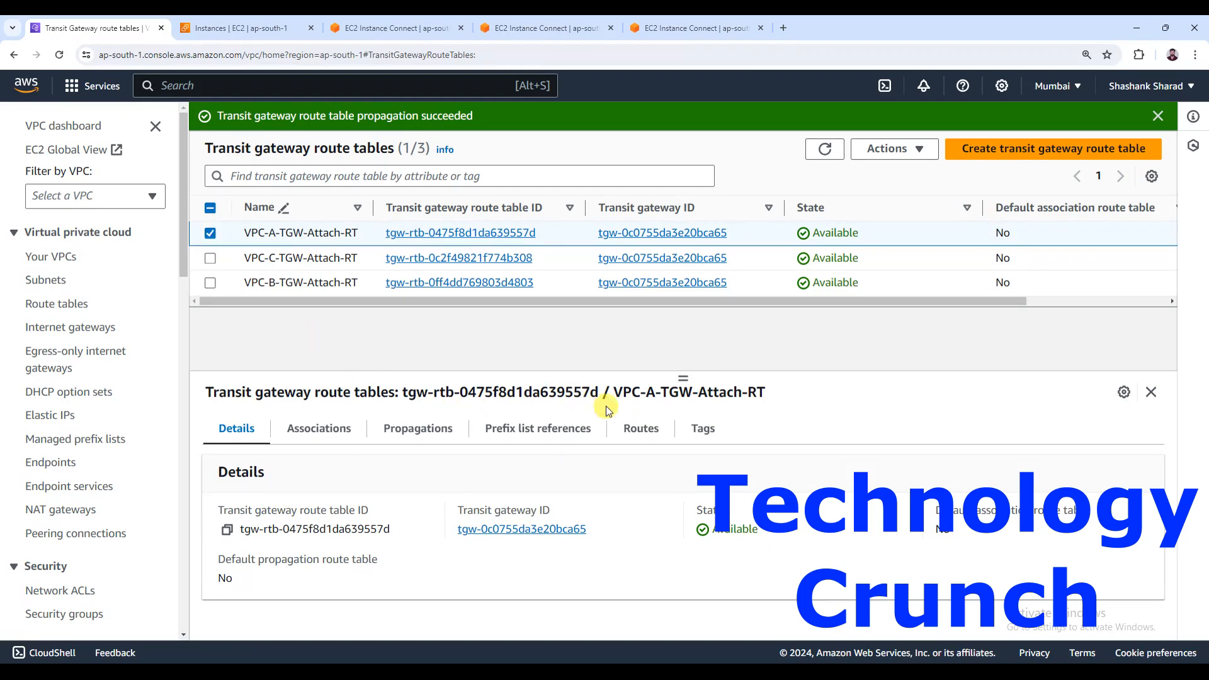
pyautogui.click(636, 427)
pyautogui.scroll(-3, 584, 523)
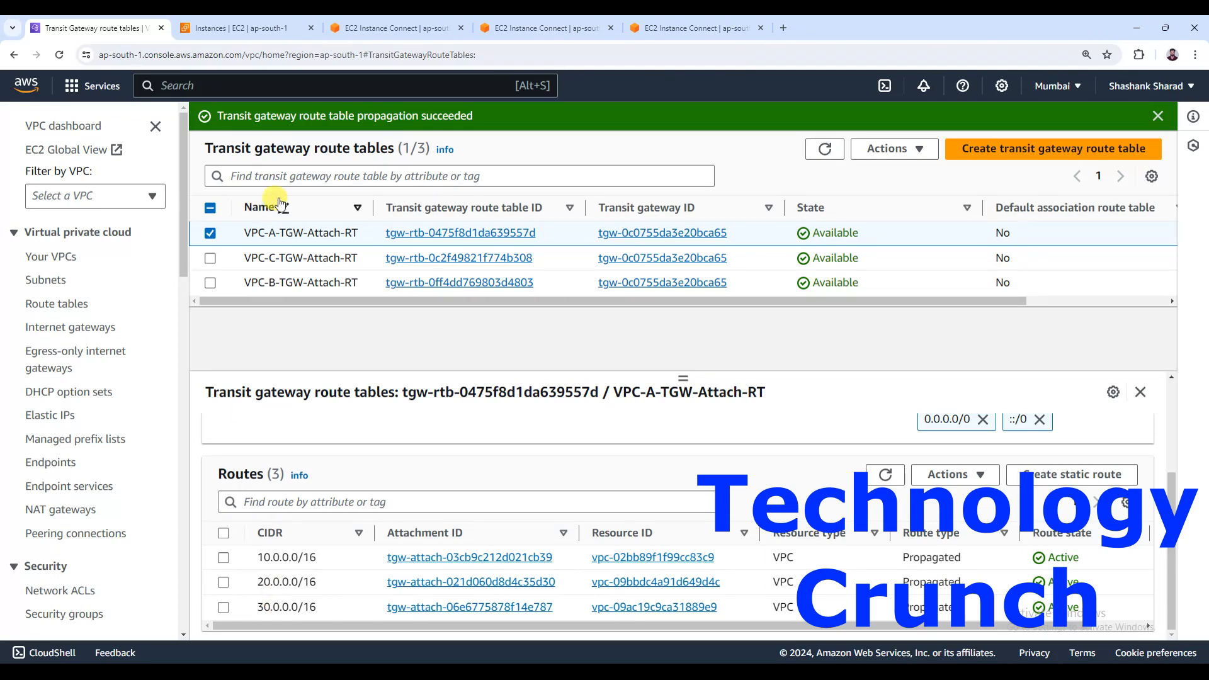
# In the EC2 Instance Connect session of ip-30-0-1-90, ping 10.0.1.34 and stop the ping.
pyautogui.click(365, 20)
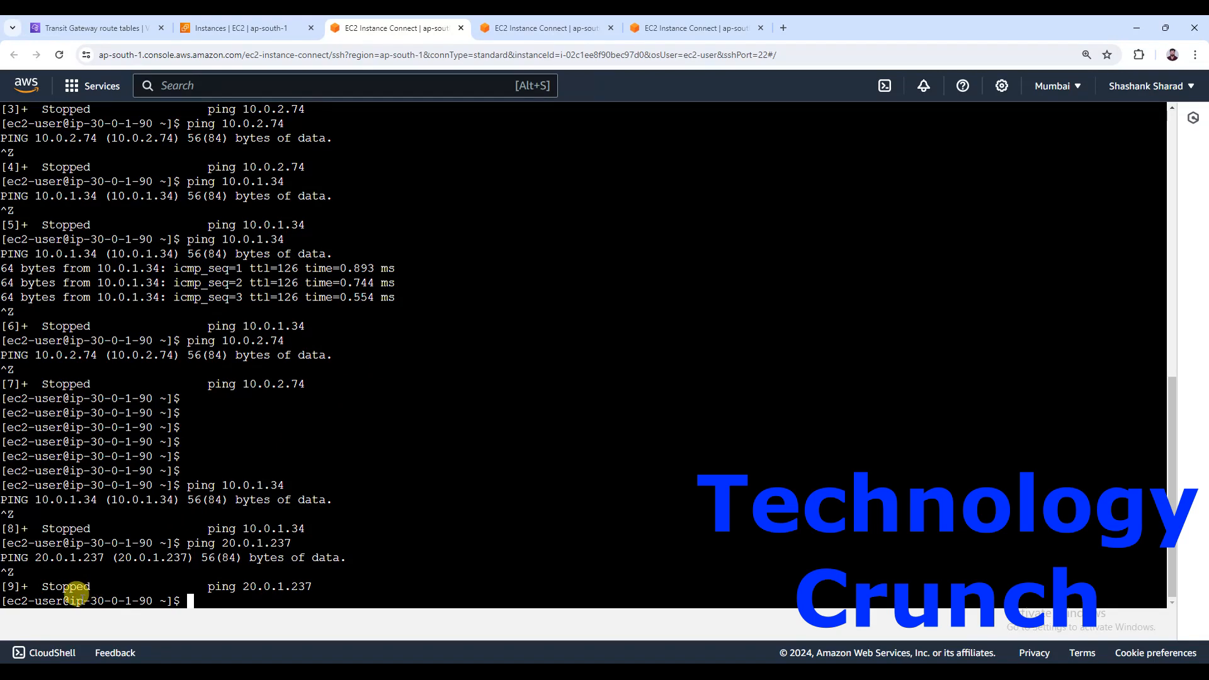
pyautogui.moveTo(82, 597); pyautogui.dragTo(168, 598)
pyautogui.click(278, 578)
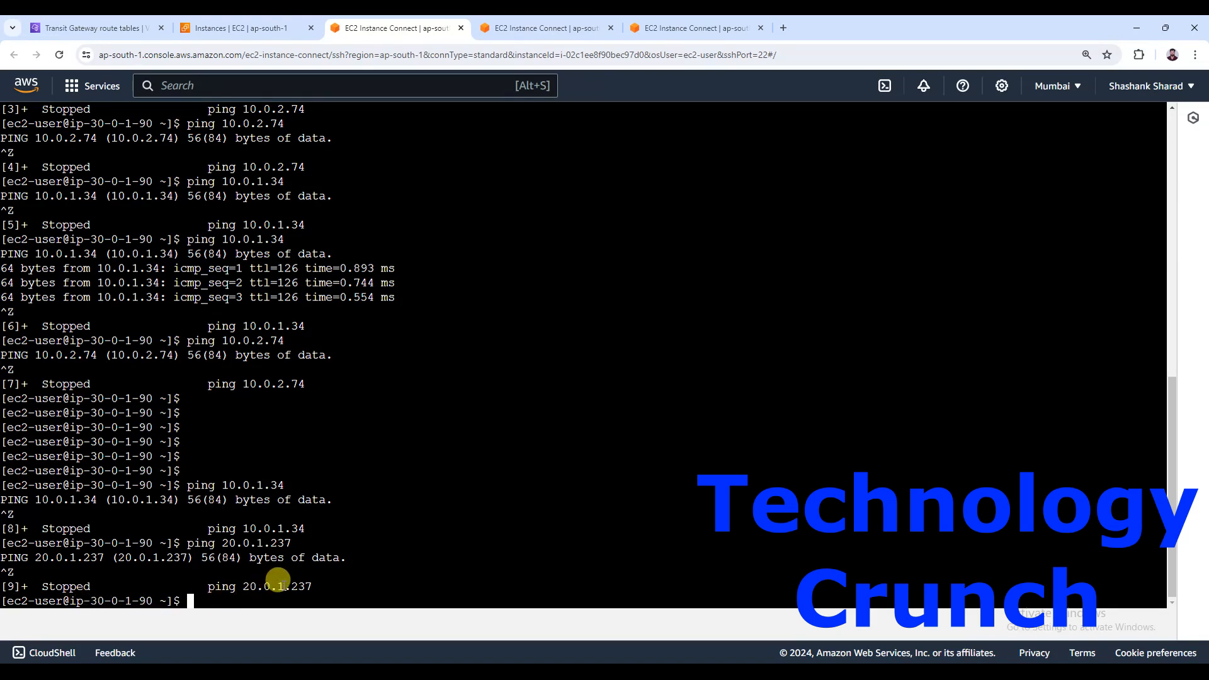
pyautogui.press('Up')
pyautogui.press('Up')
pyautogui.press('Return')
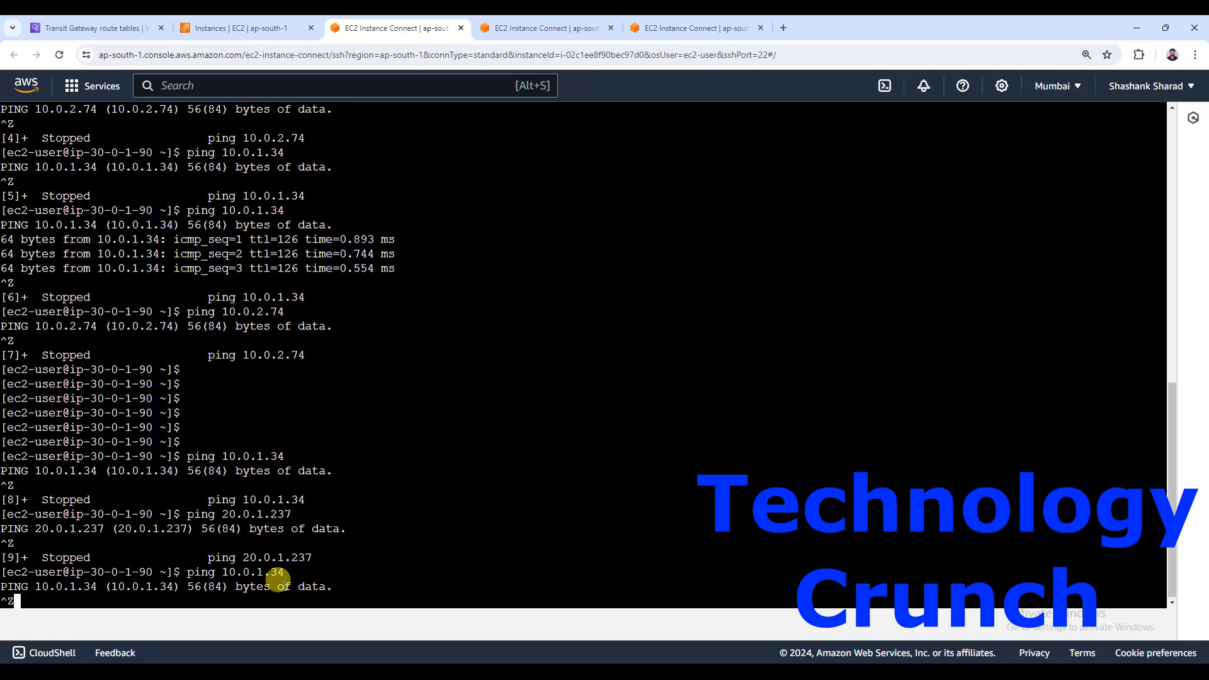
pyautogui.hotkey('ctrl', 'z')
# Ping 20.0.1.237 from the ip-30-0-1-90 instance and stop the ping.
pyautogui.press('Up')
pyautogui.press('Up')
pyautogui.press('Return')
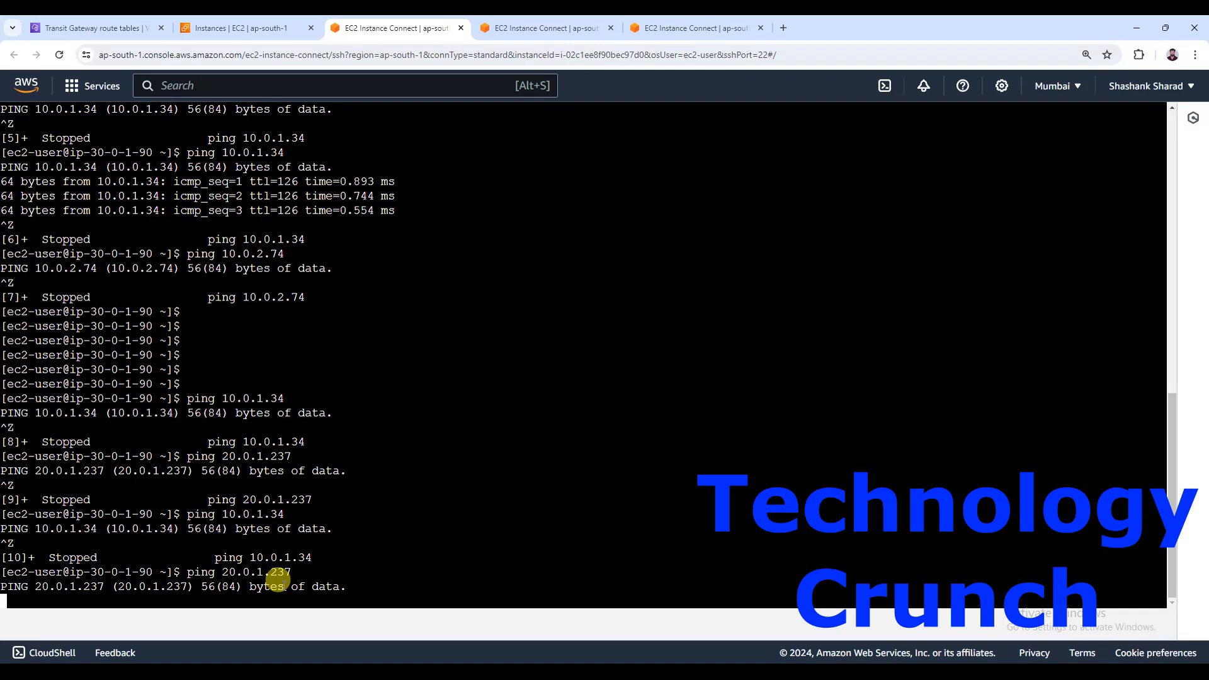
pyautogui.hotkey('ctrl', 'z')
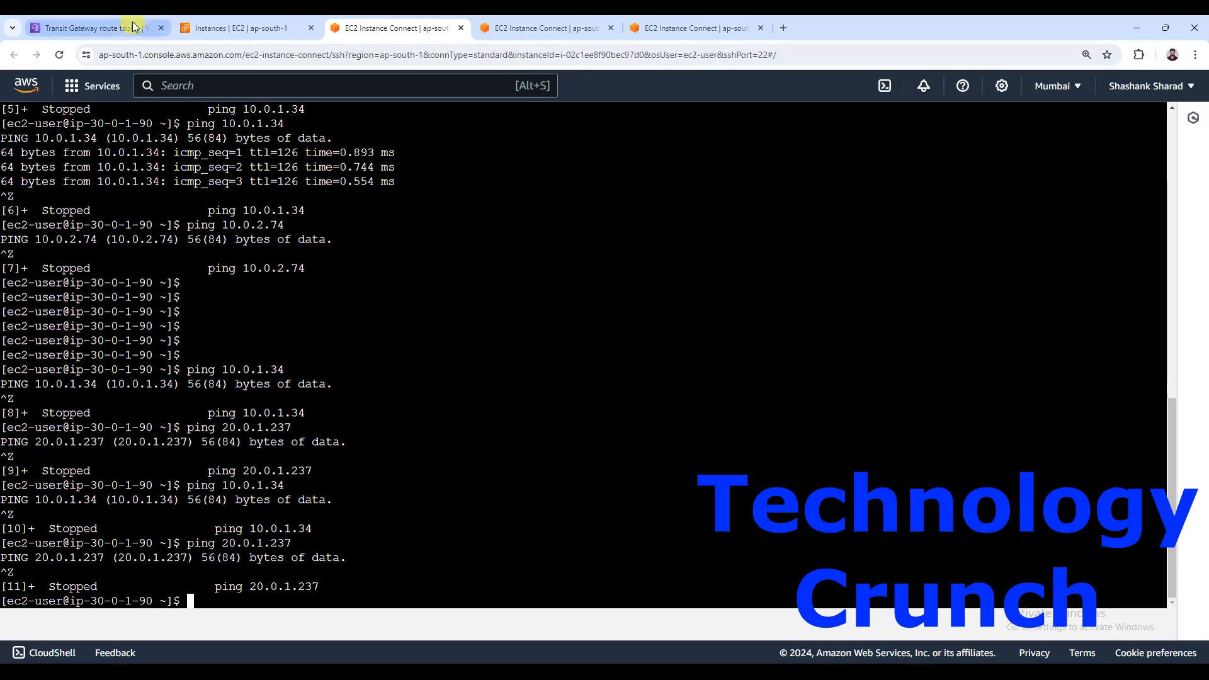
# In the VPC console's route tables, switch the selection to VPC-A-Range-10-rtb-public and open its routes for editing.
pyautogui.click(102, 34)
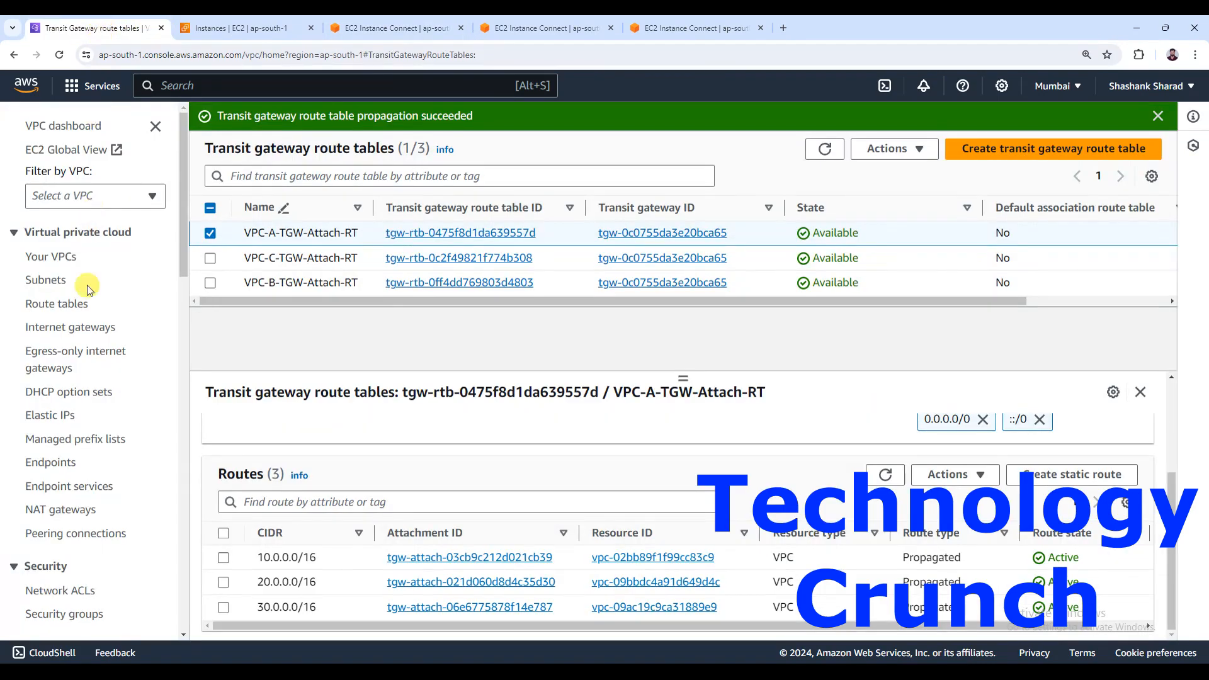
pyautogui.click(56, 307)
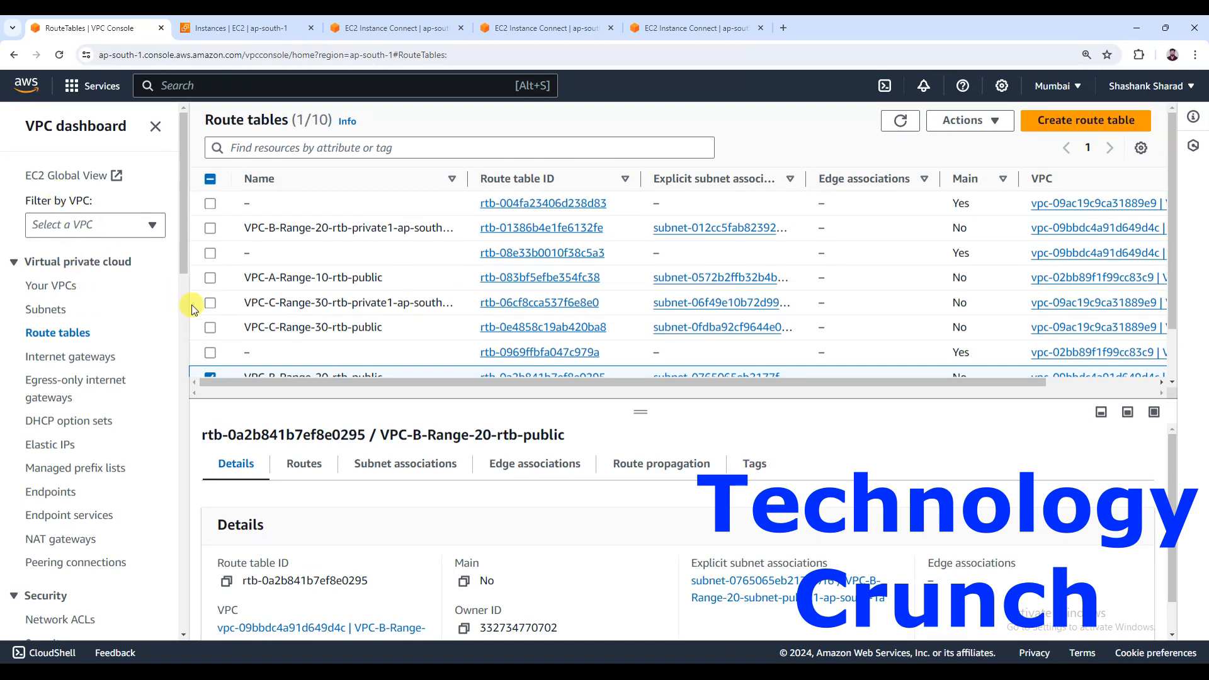
pyautogui.scroll(-1, 210, 330)
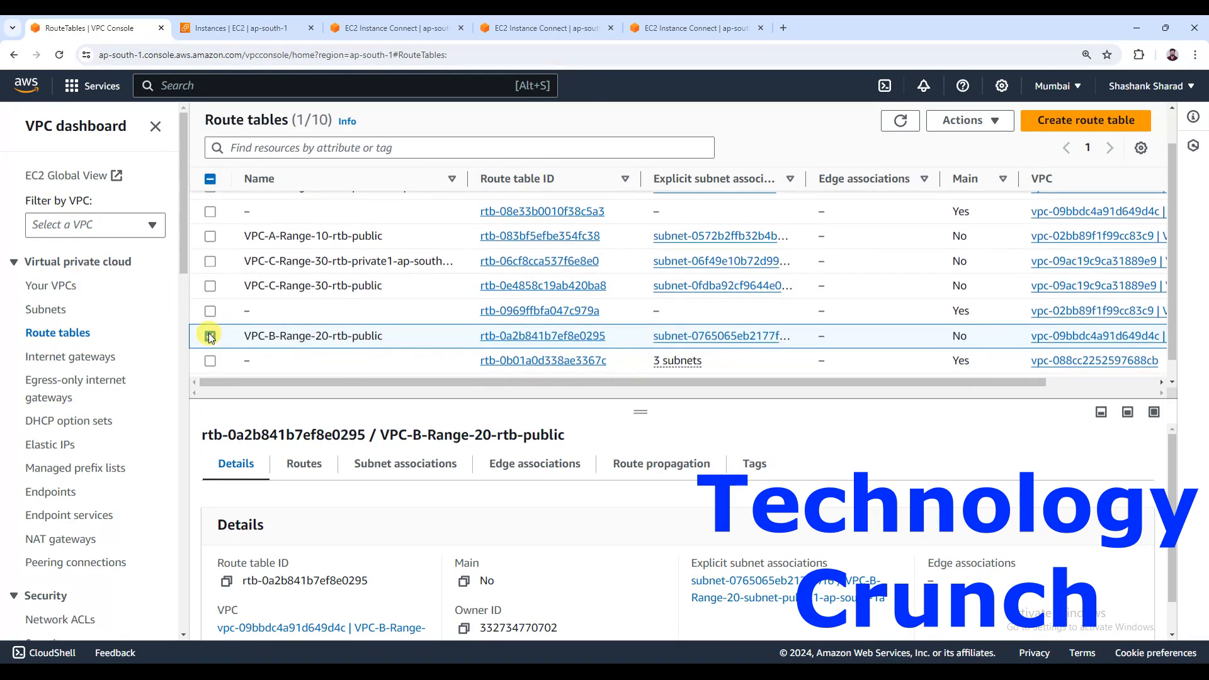
pyautogui.click(209, 335)
pyautogui.click(210, 236)
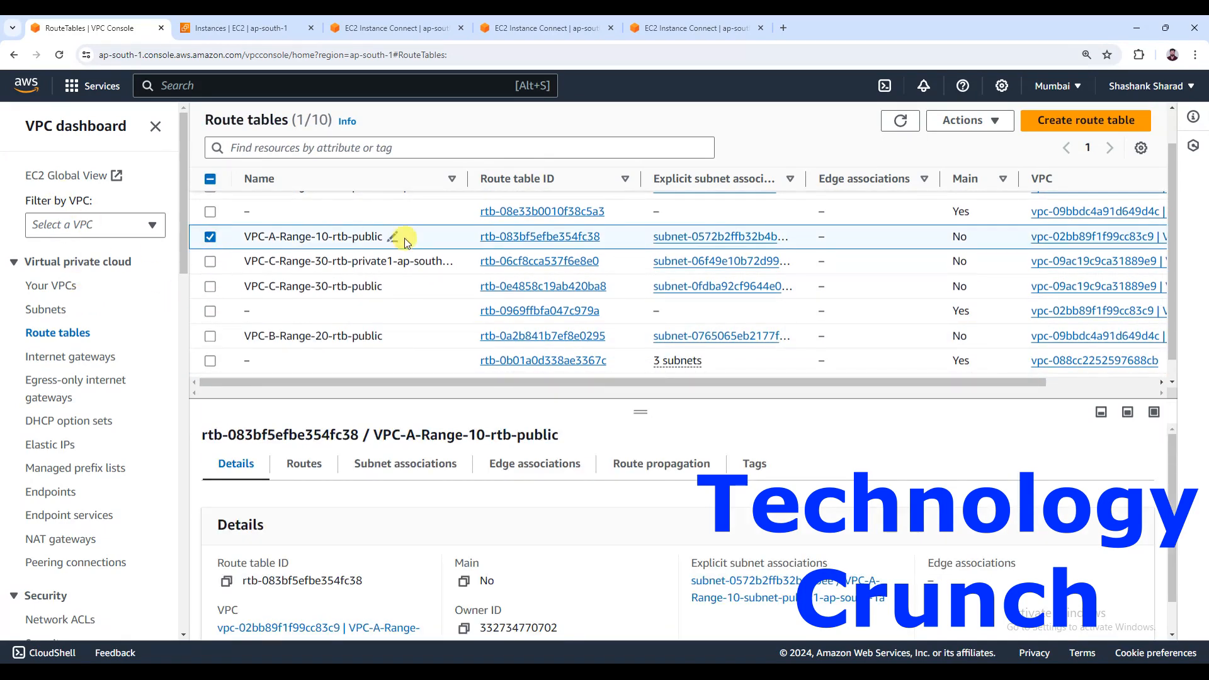
pyautogui.click(326, 468)
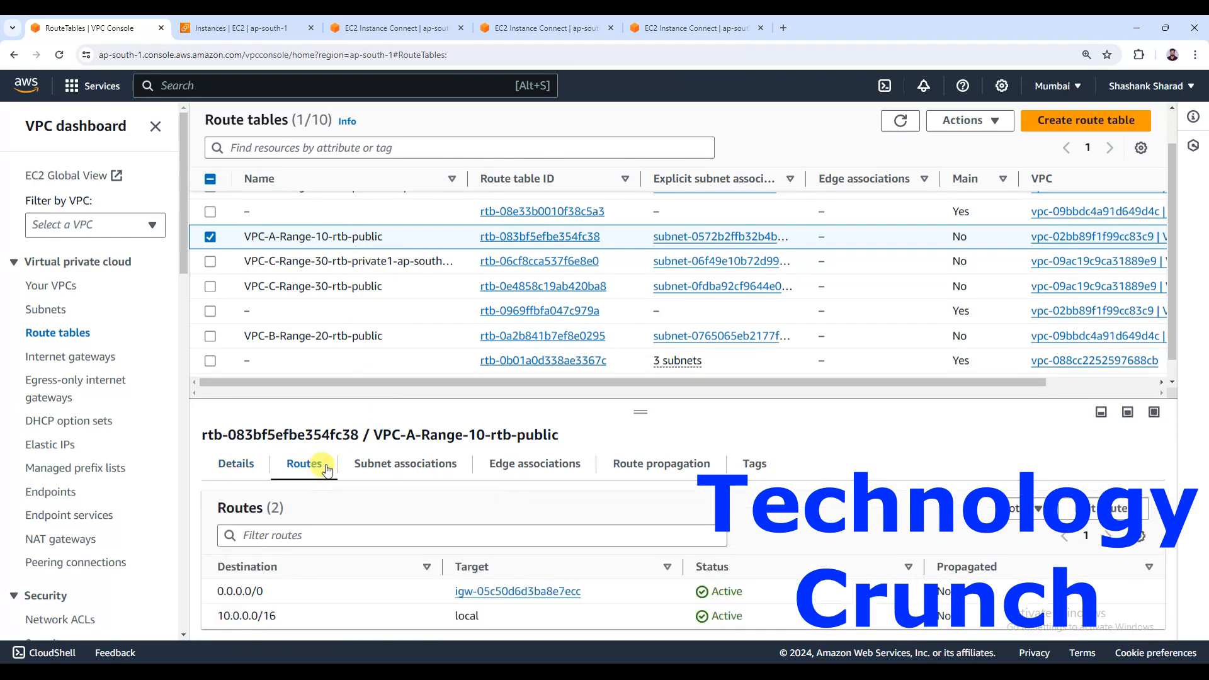
pyautogui.click(1115, 510)
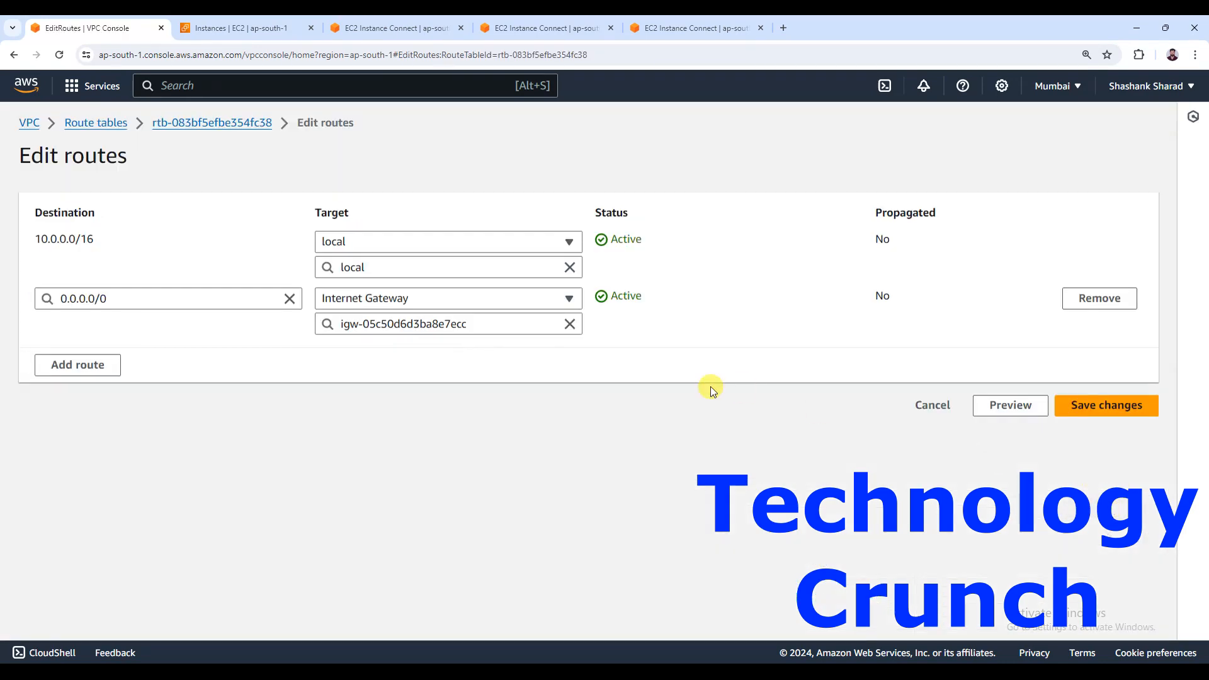
# Add a route for 20.0.0.0/16 targeting the transit gateway tgw-0c0755da3e20bca65 (VPC-A-TGW-Attach).
pyautogui.click(88, 363)
pyautogui.click(163, 354)
pyautogui.write('2')
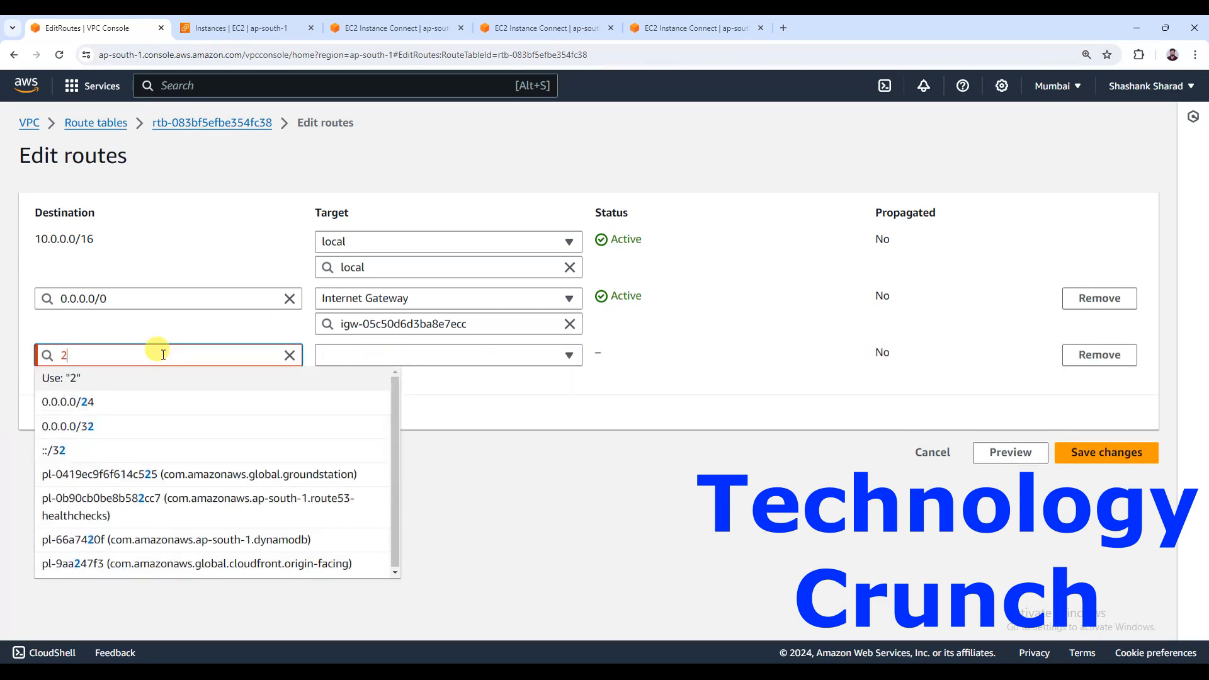
pyautogui.write('0.0.0.0')
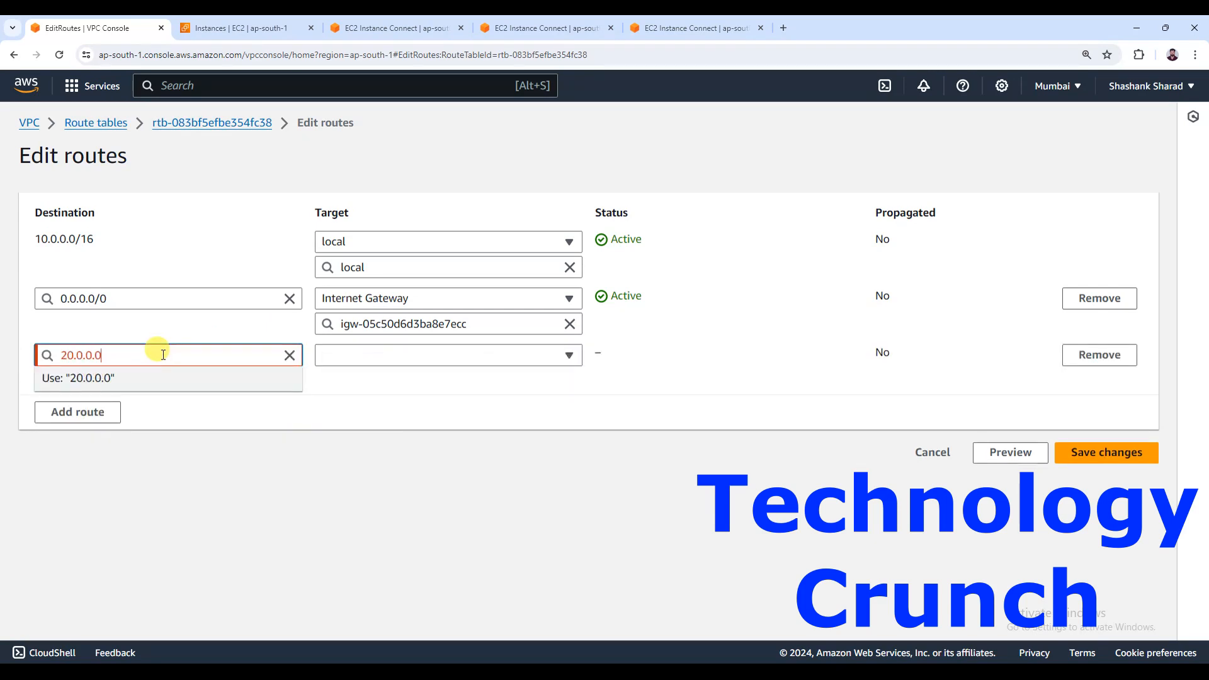
pyautogui.write('/16')
pyautogui.click(402, 356)
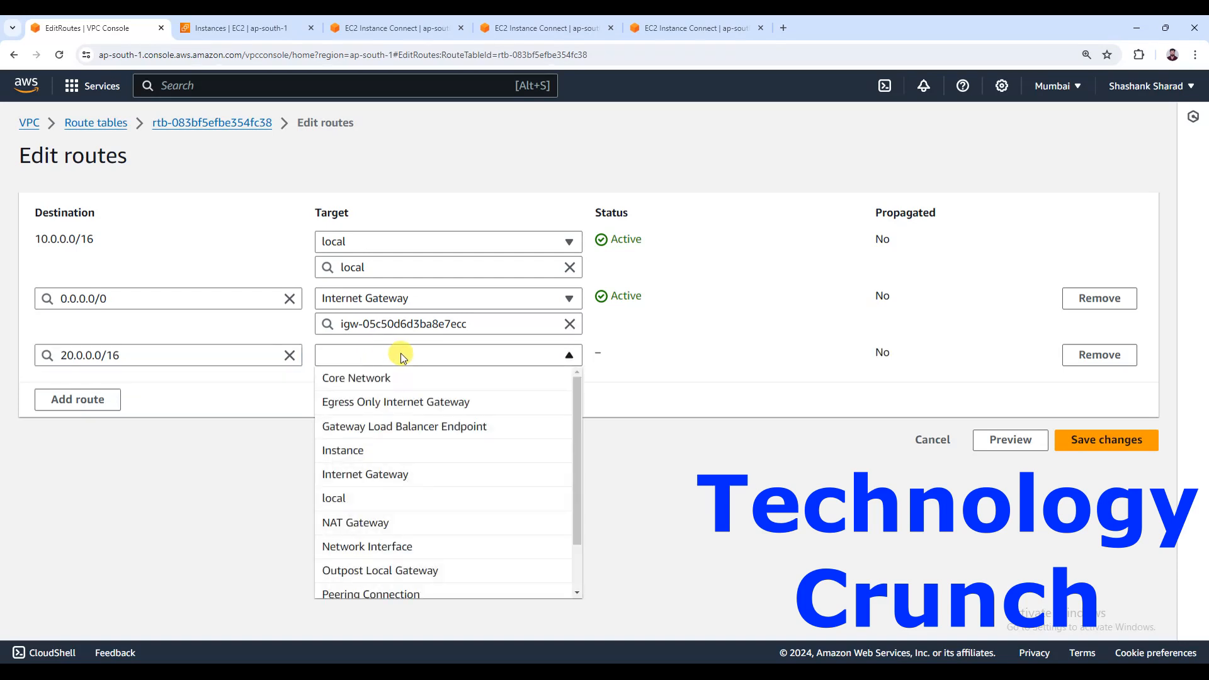
pyautogui.scroll(-1, 396, 570)
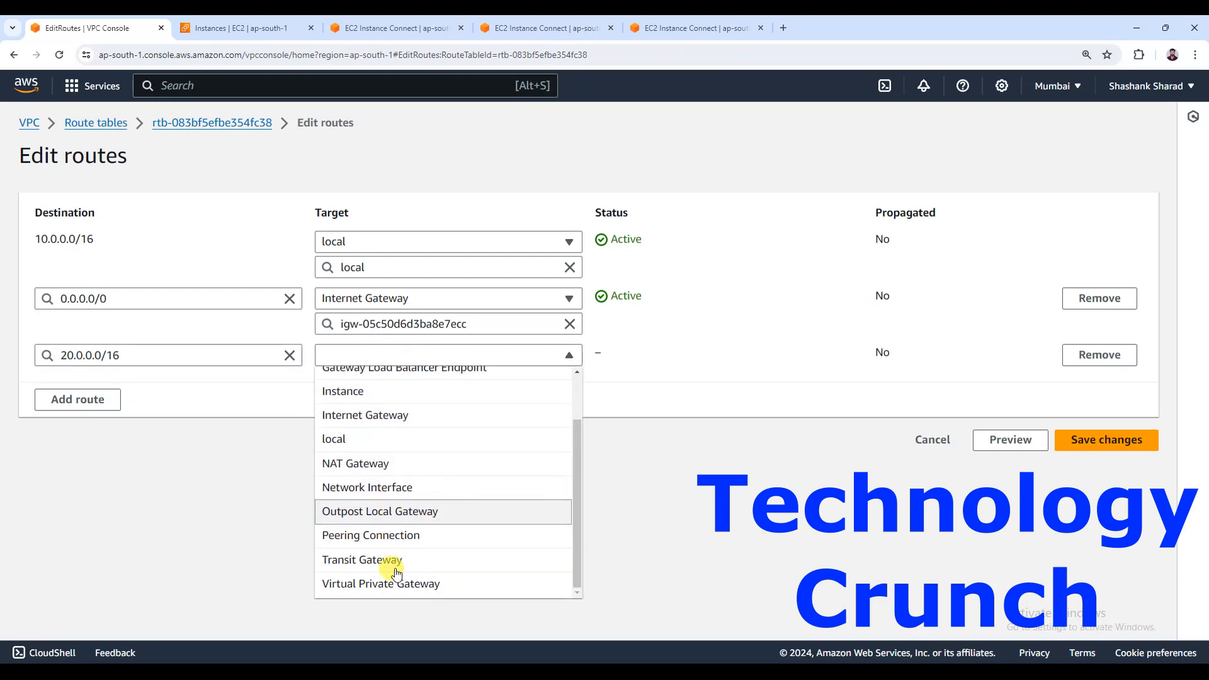
pyautogui.click(395, 563)
pyautogui.click(385, 382)
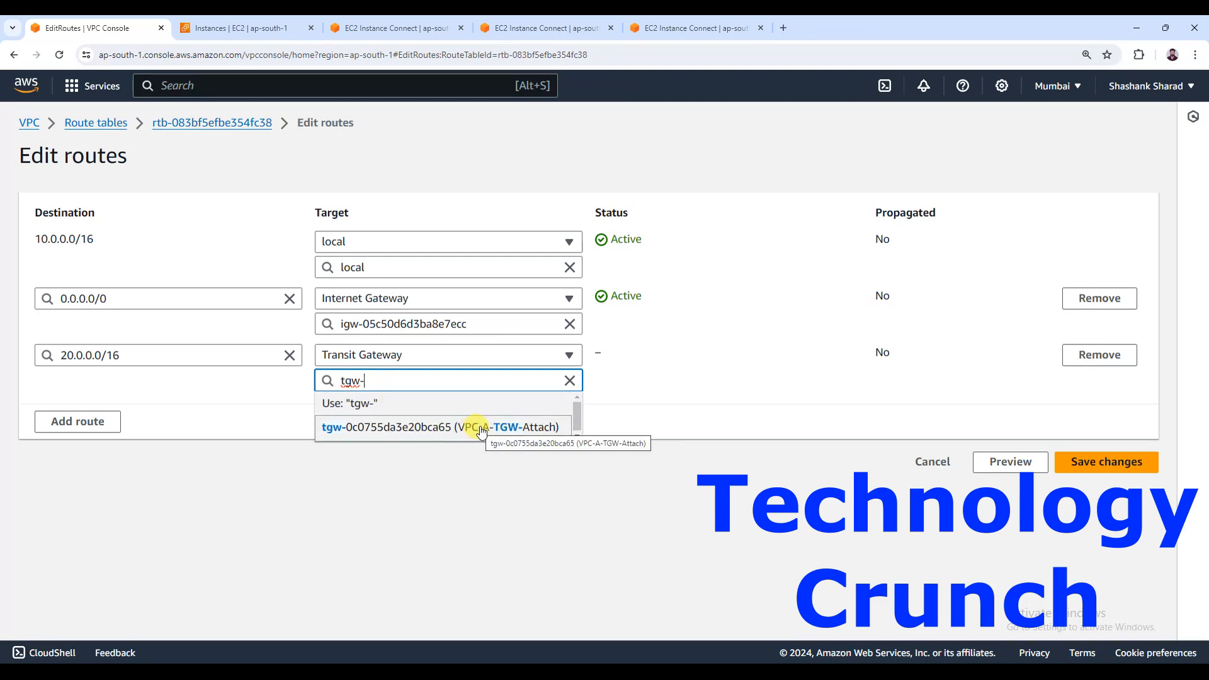
pyautogui.click(396, 430)
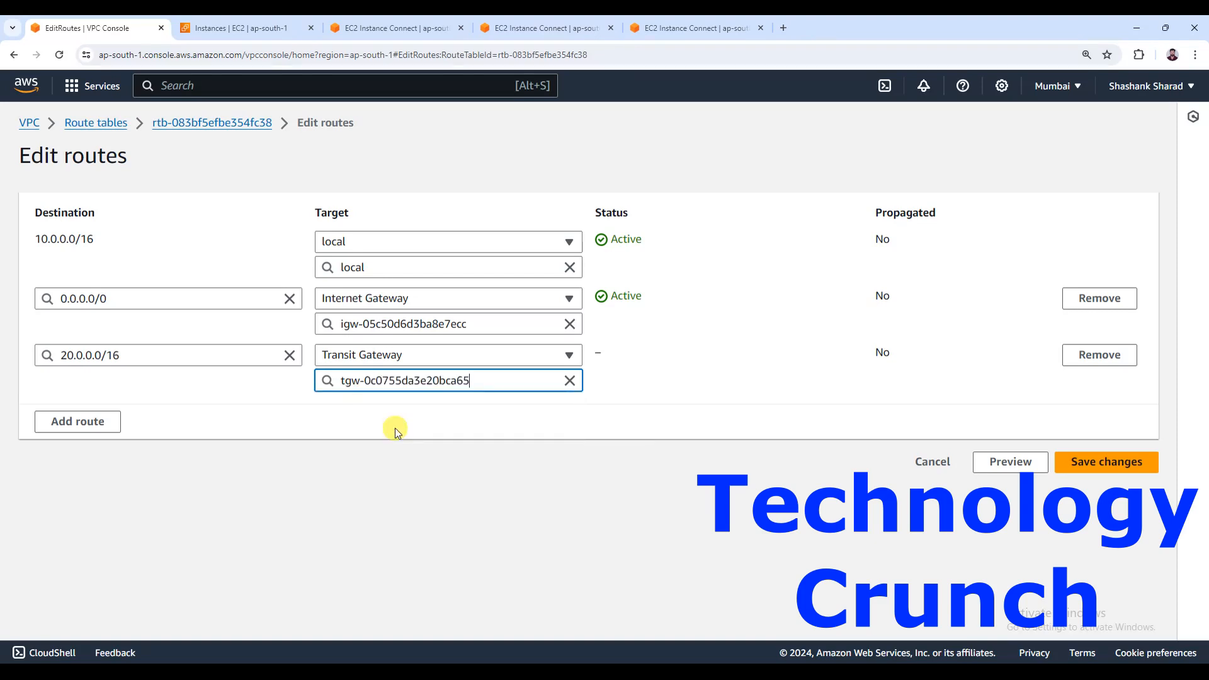
# Add a route for 30.0.0.0/16 targeting the transit gateway tgw-0c0755da3e20bca65 and save the VPC-A public route table.
pyautogui.click(69, 422)
pyautogui.click(116, 413)
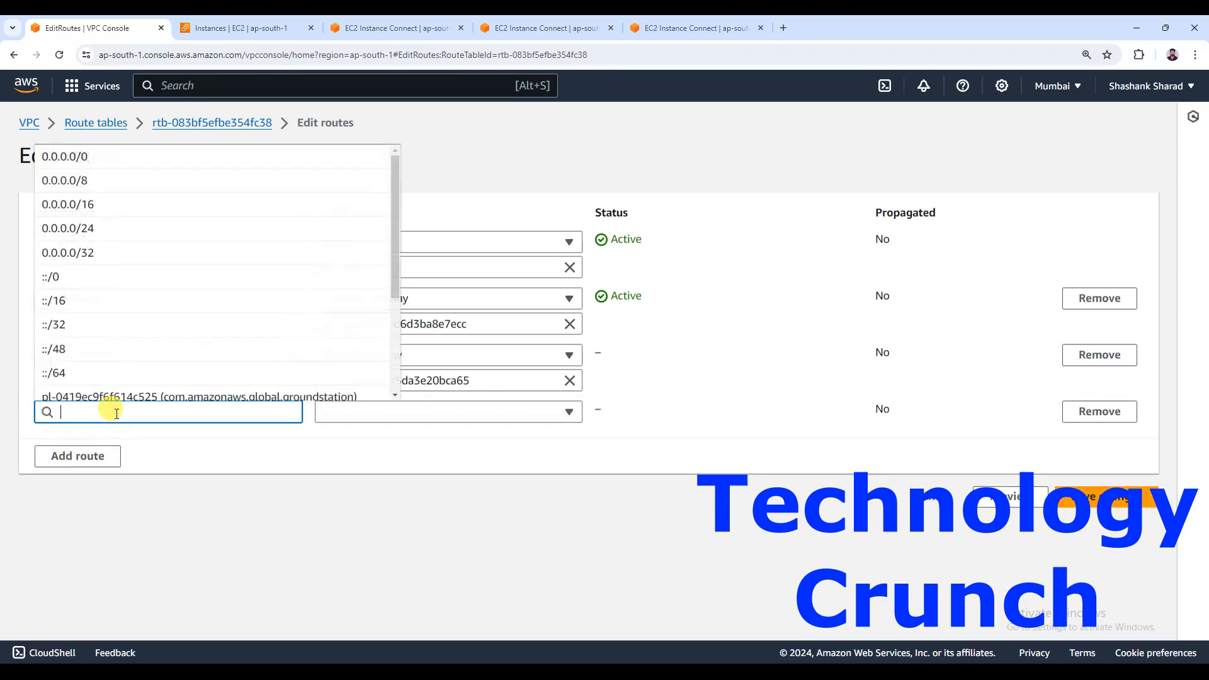
pyautogui.write('30.0.')
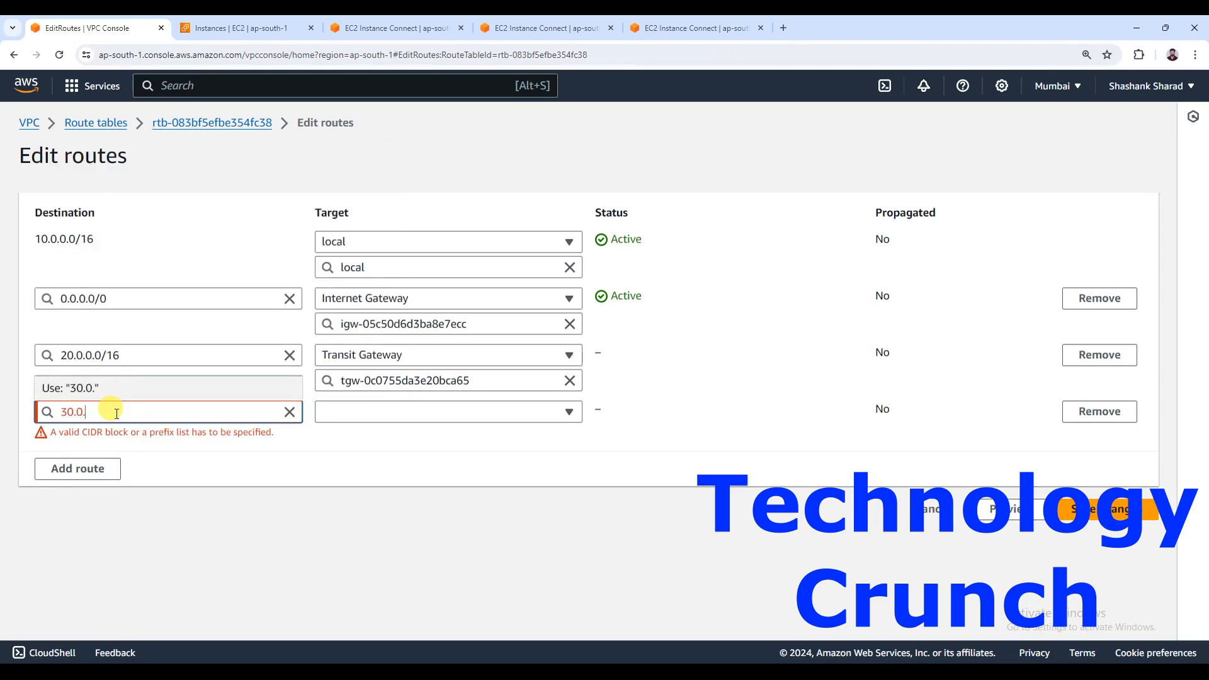
pyautogui.write('0.0/16')
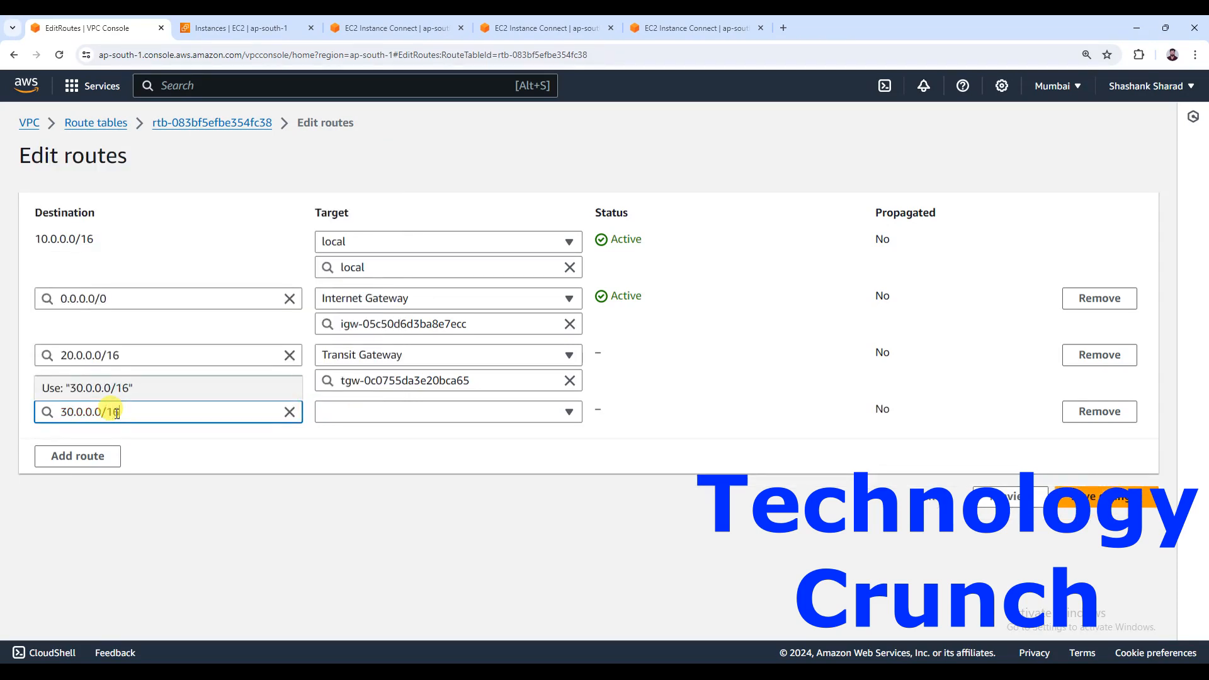
pyautogui.click(343, 412)
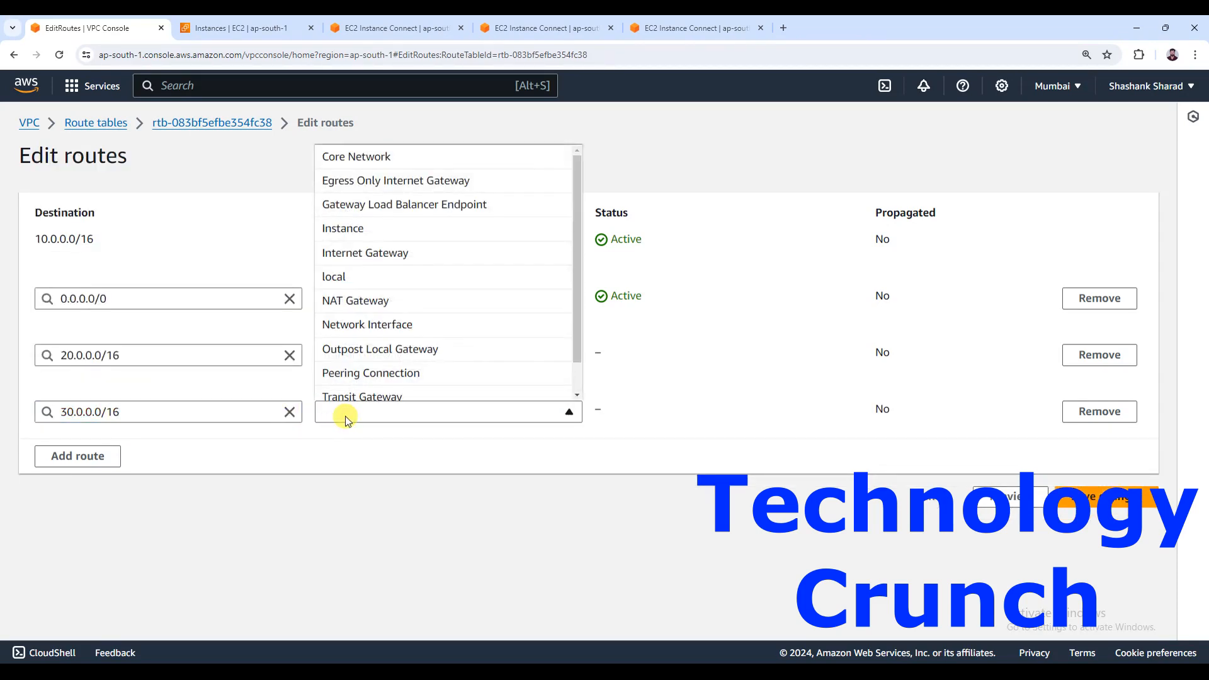
pyautogui.click(353, 398)
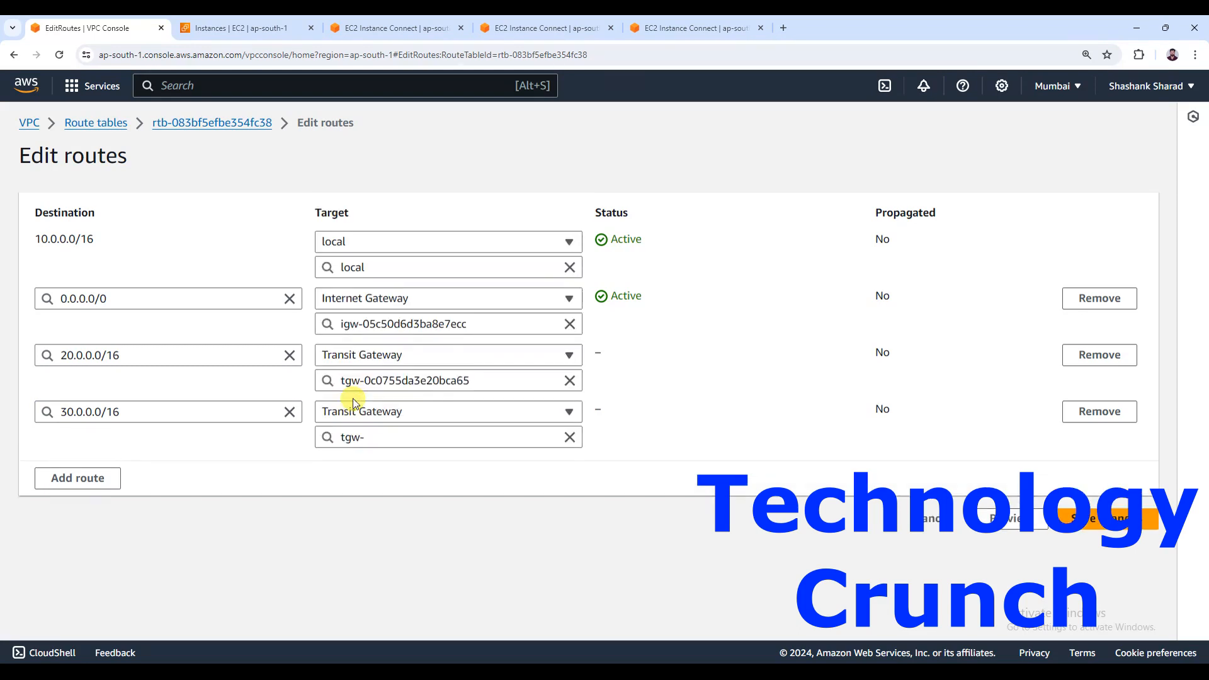
pyautogui.click(377, 436)
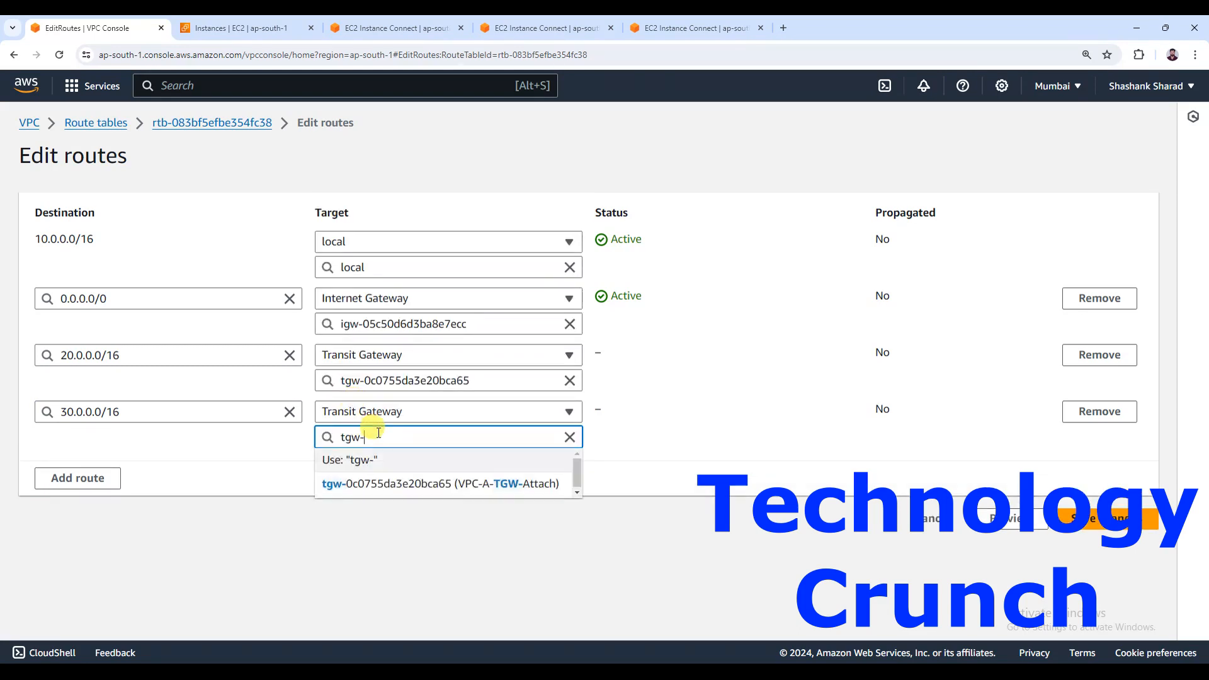
pyautogui.click(426, 485)
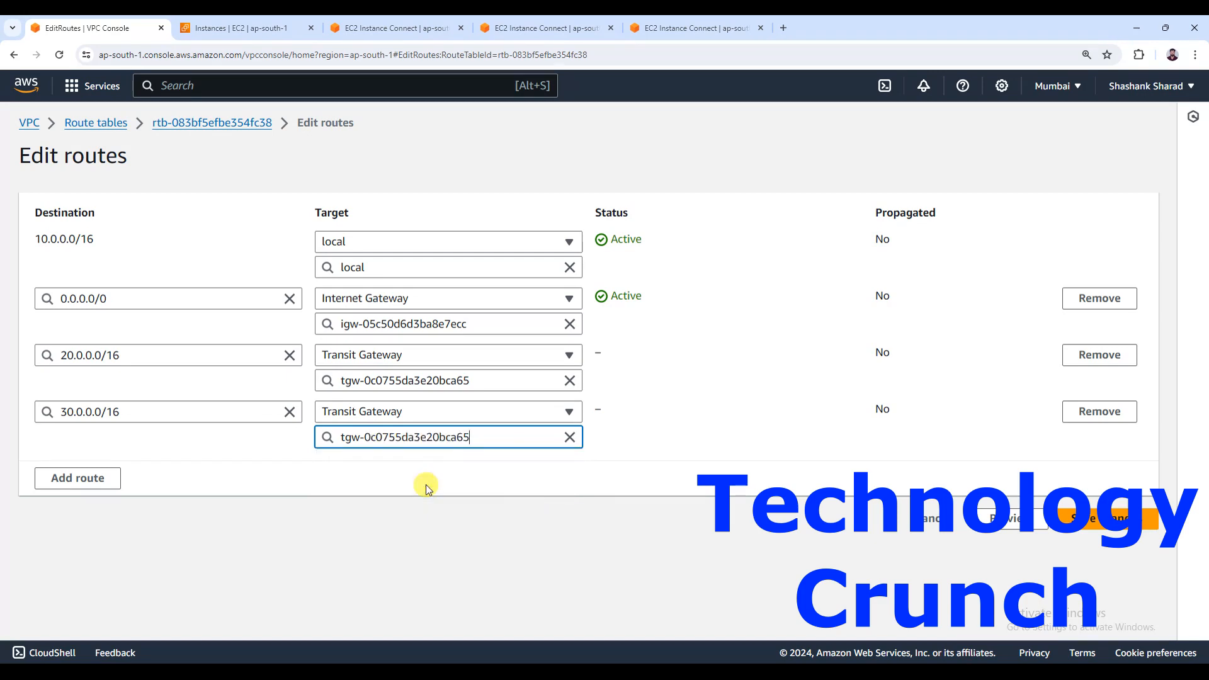
pyautogui.click(1094, 520)
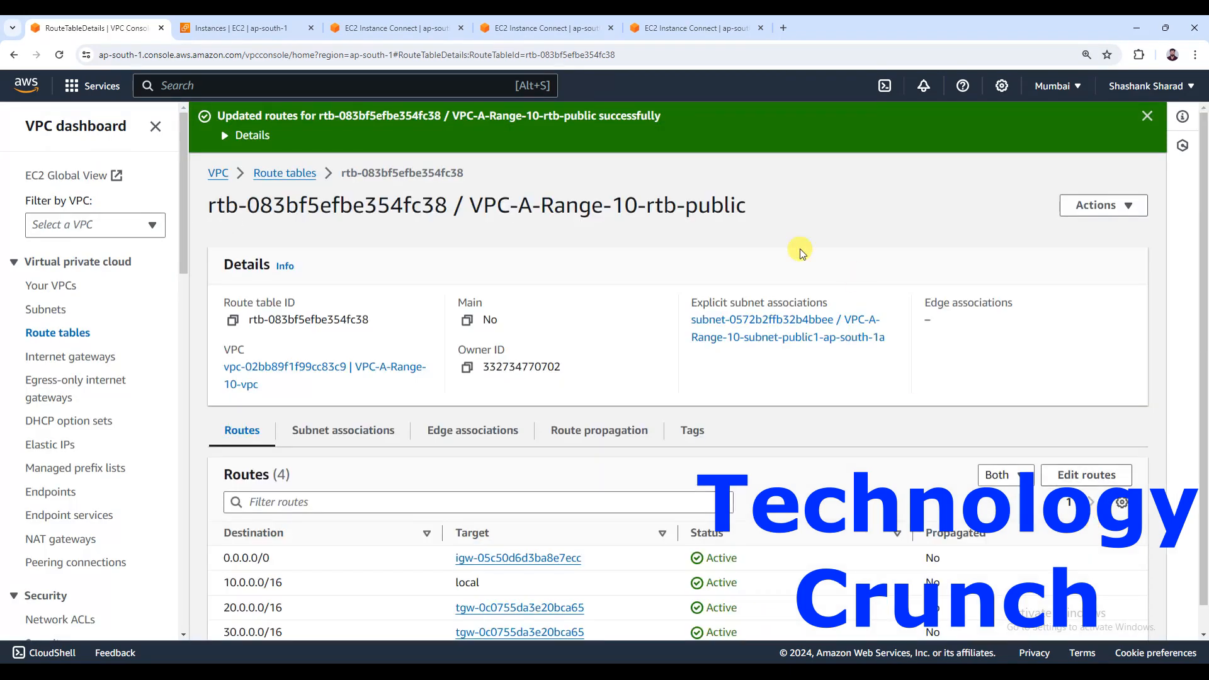
# Return to the route table list, select only VPC-B-Range-20-rtb-public and open its routes for editing.
pyautogui.click(295, 174)
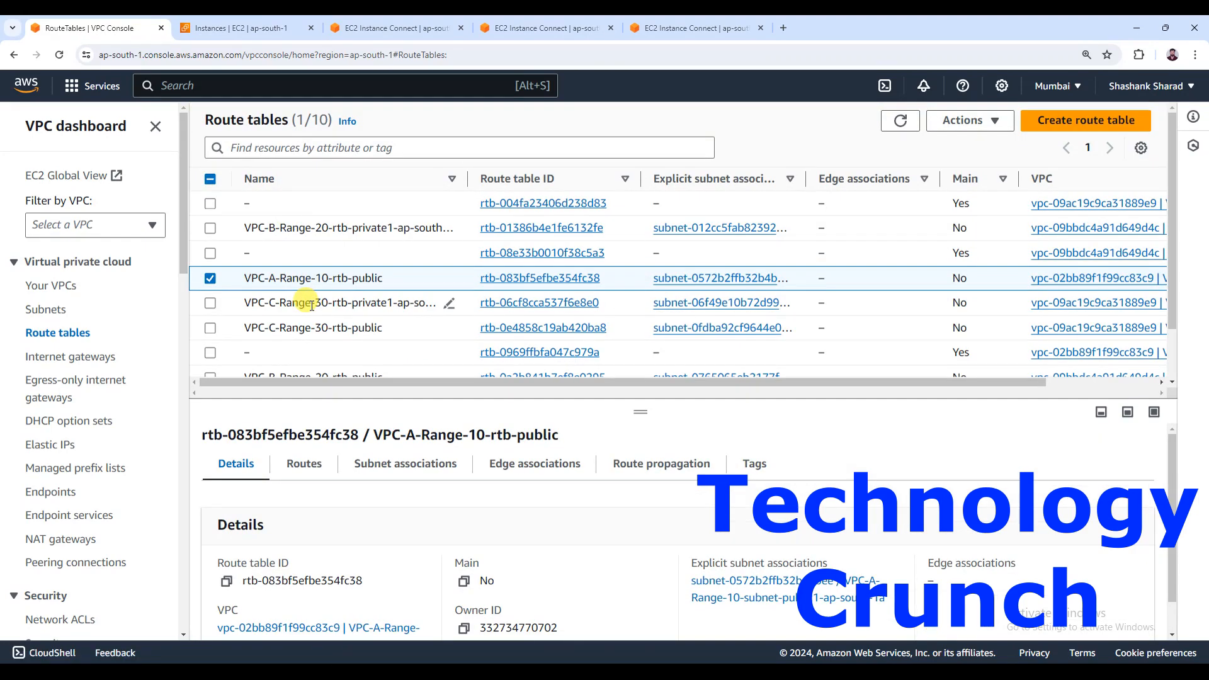
pyautogui.click(212, 286)
pyautogui.hscroll(1, 270, 305)
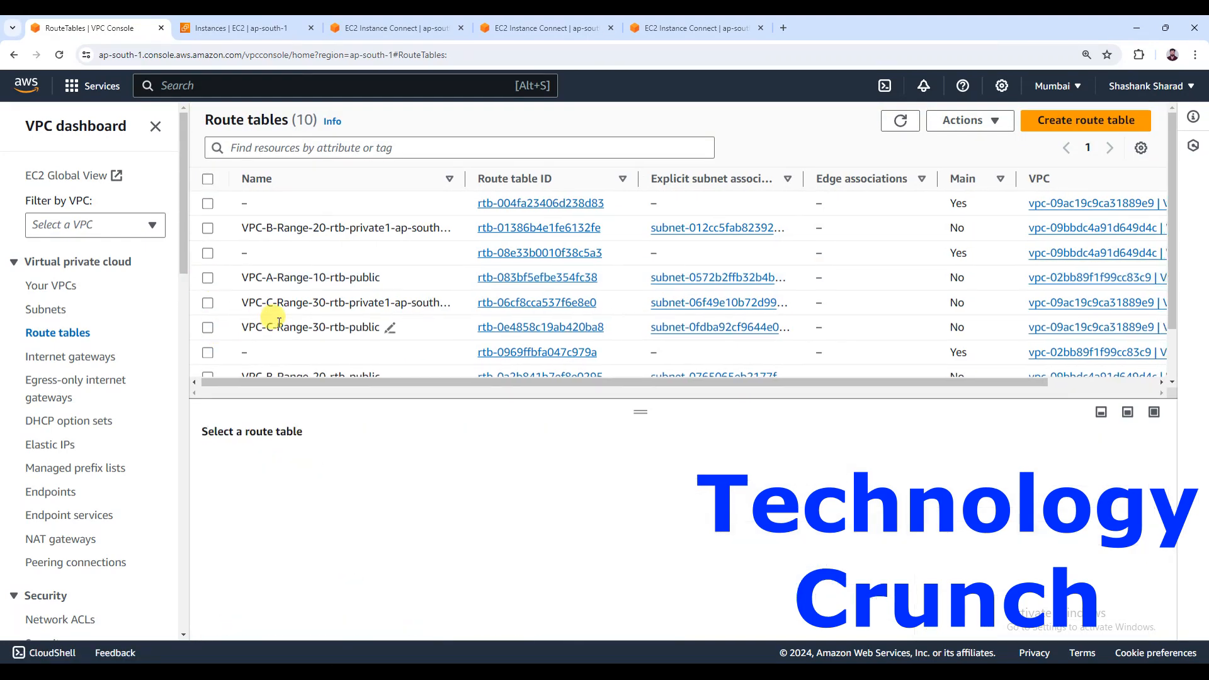
pyautogui.scroll(-1, 271, 340)
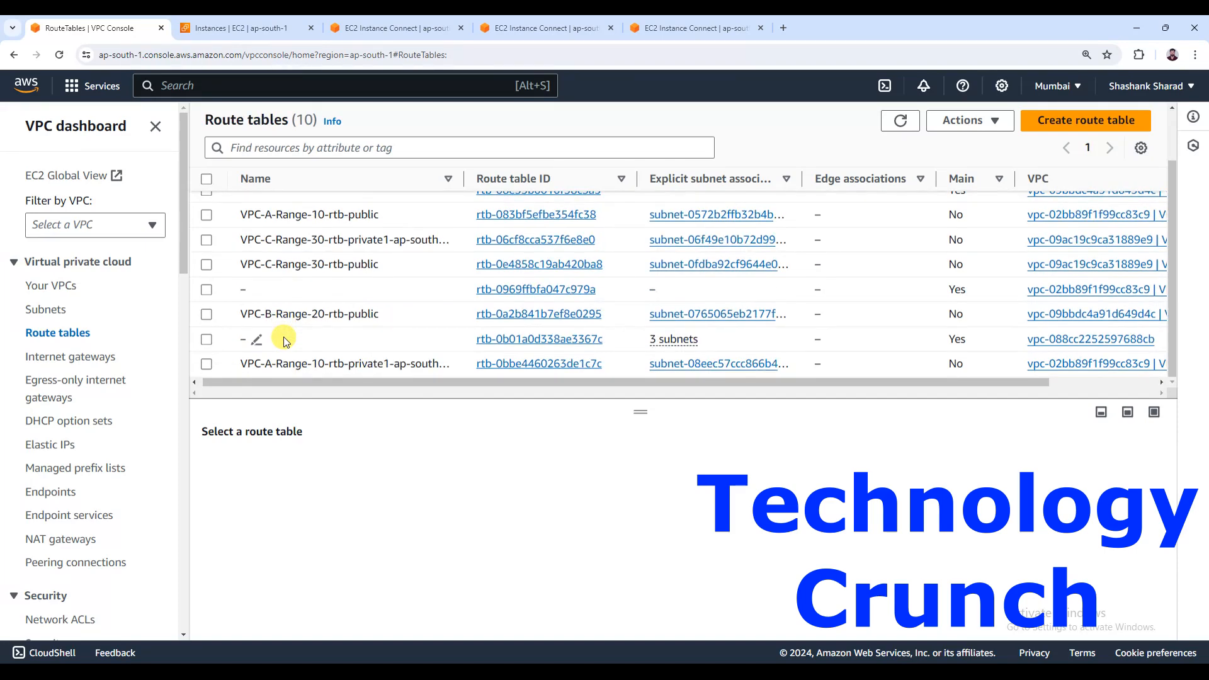
pyautogui.click(206, 315)
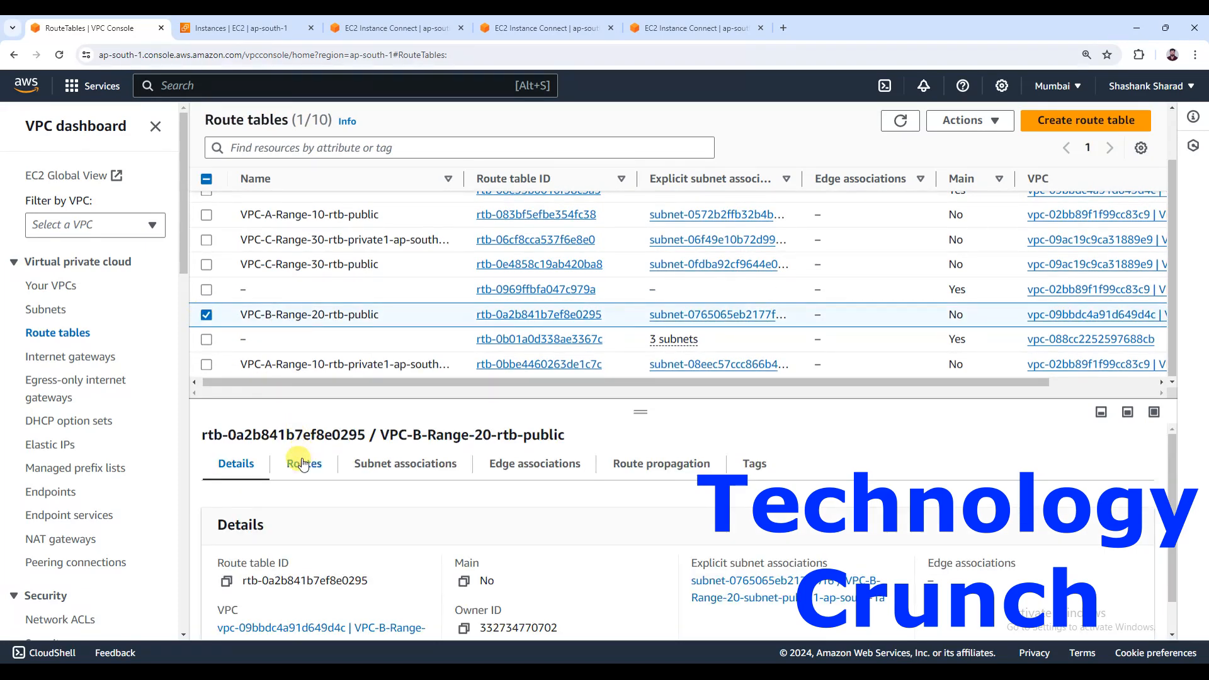
pyautogui.click(304, 466)
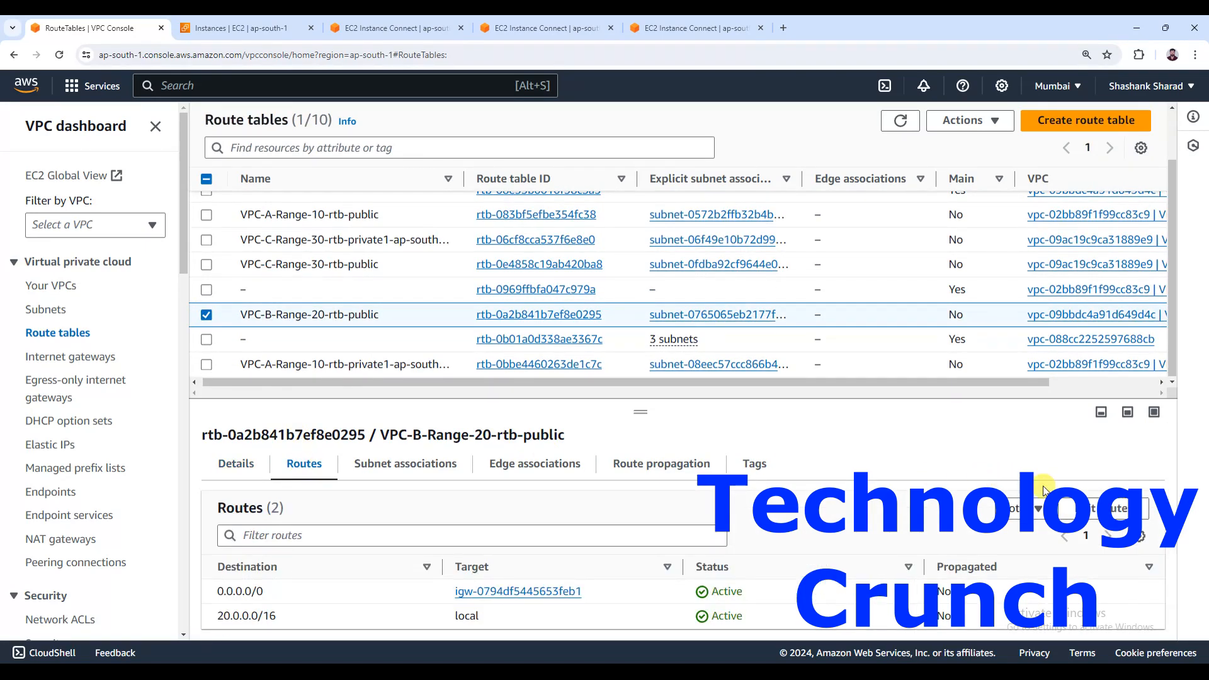
pyautogui.click(1074, 508)
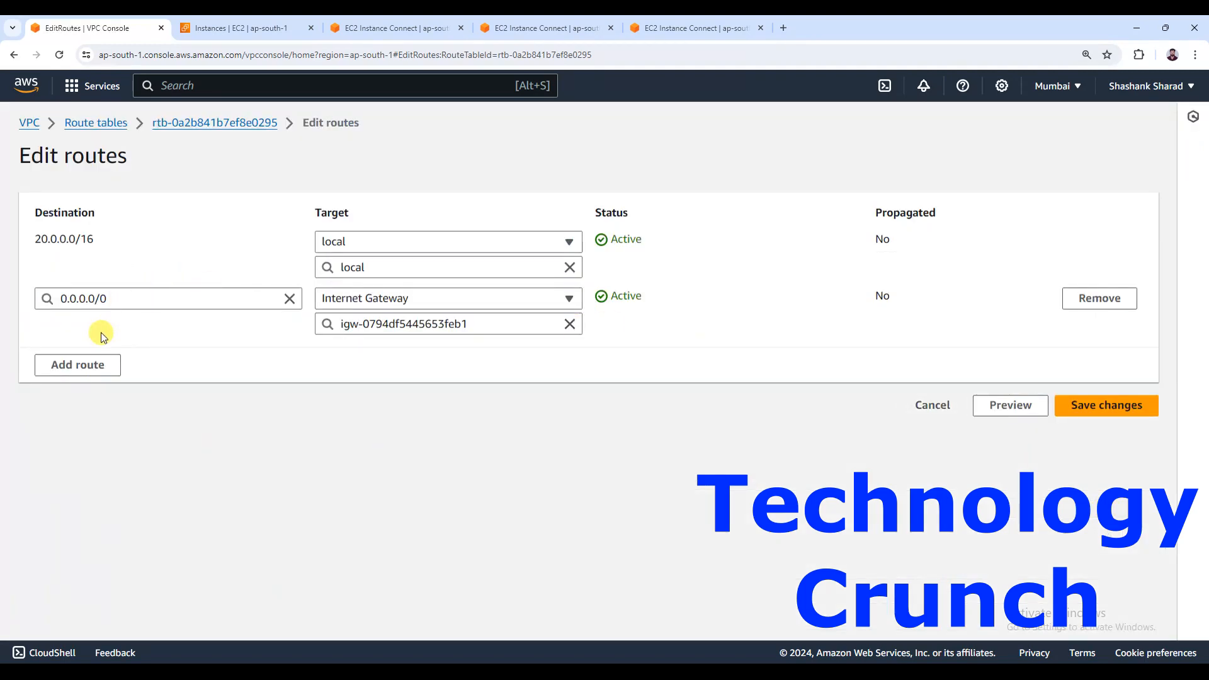
# Add a route for 10.0.0.0/16 targeting the transit gateway tgw-0c0755da3e20bca65 (VPC-B-TGW-Attach) and save the changes.
pyautogui.click(95, 364)
pyautogui.click(121, 355)
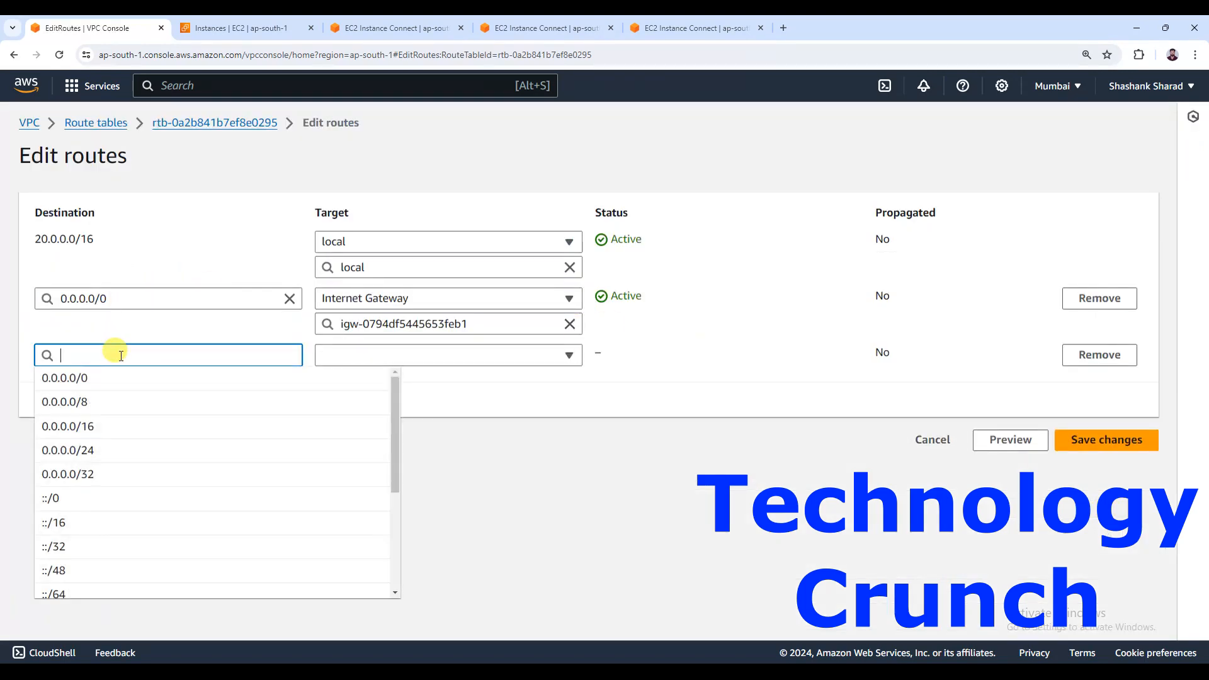
pyautogui.write('10.0.0.0')
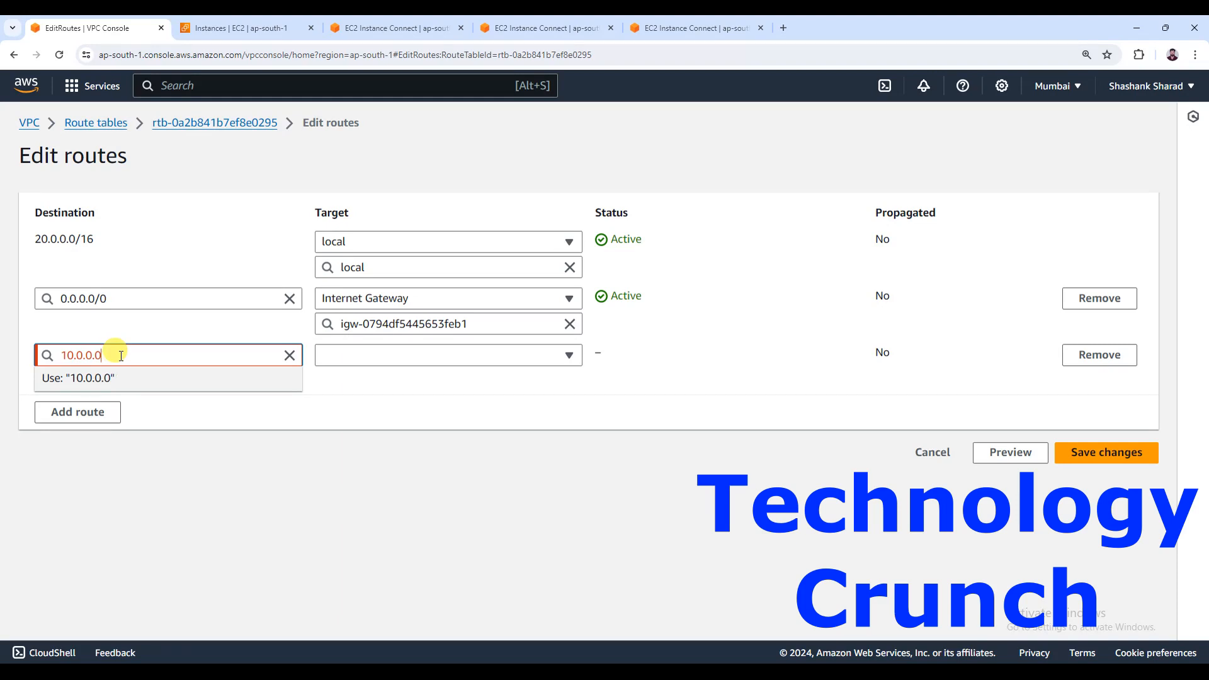
pyautogui.write('/16')
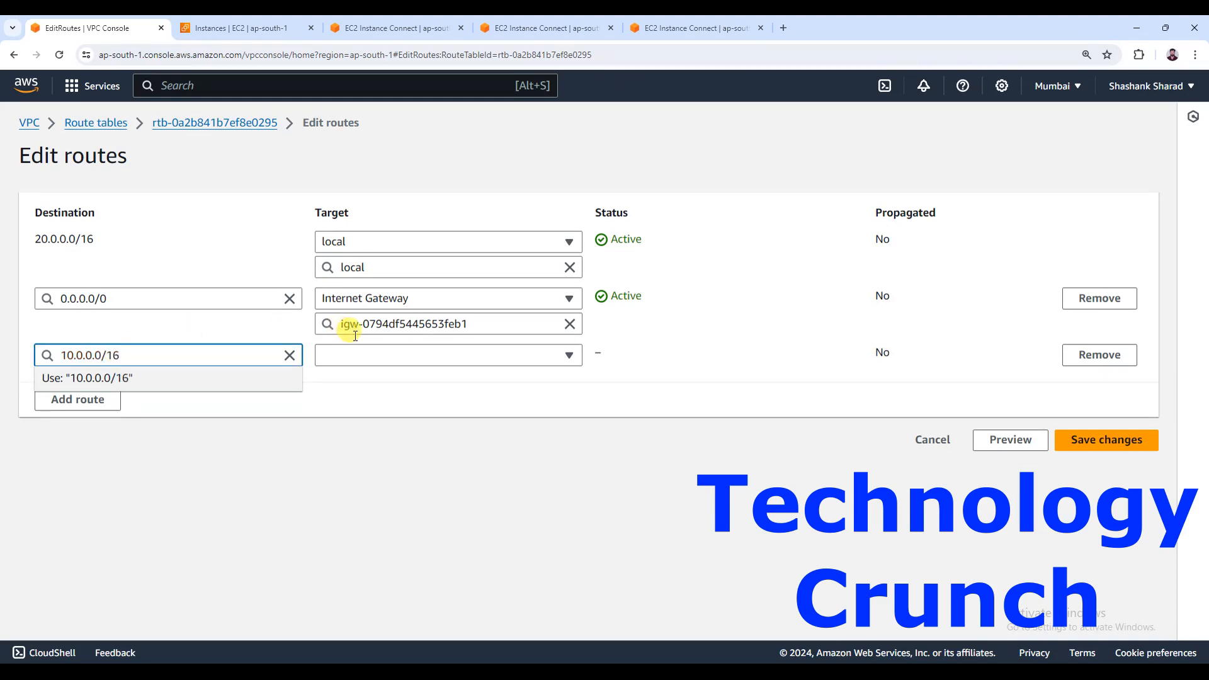
pyautogui.click(425, 355)
pyautogui.scroll(-2, 419, 558)
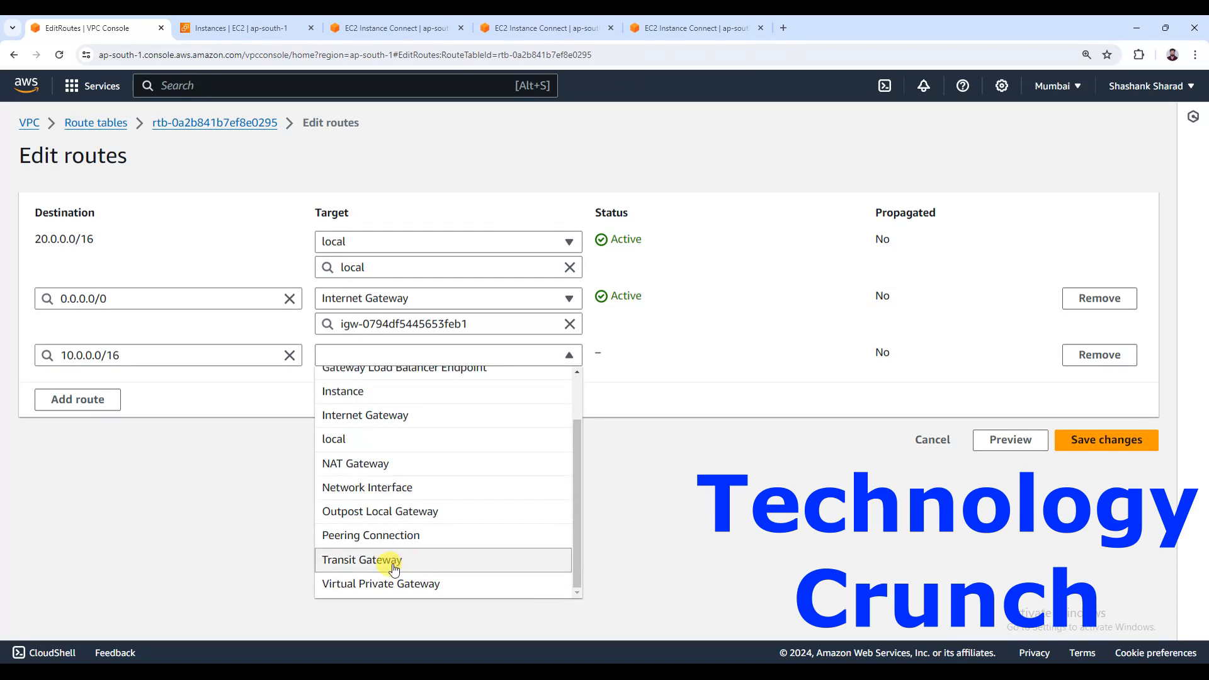
pyautogui.click(403, 561)
pyautogui.click(404, 385)
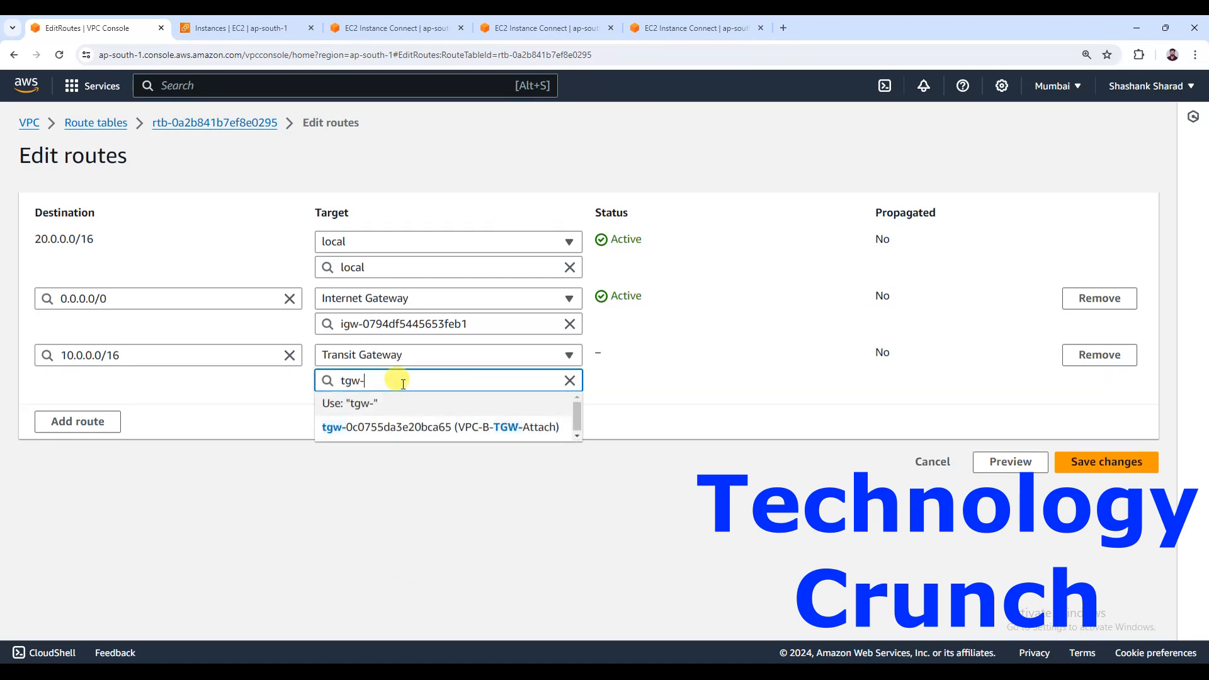
pyautogui.click(432, 425)
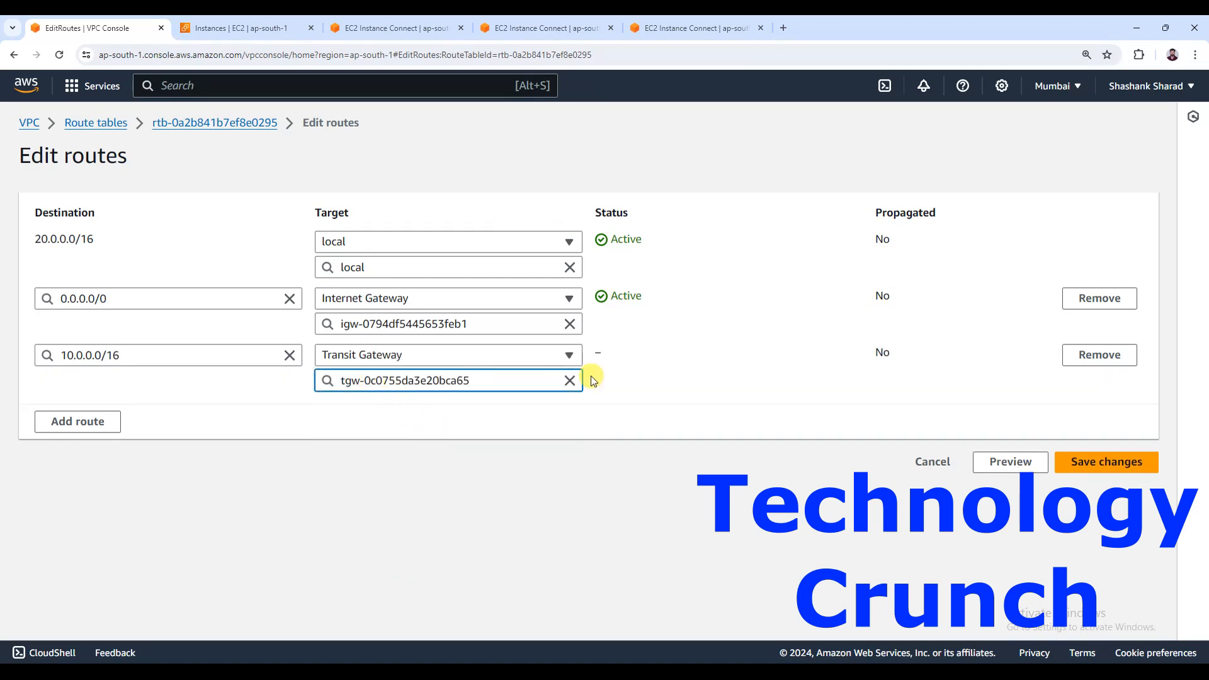
pyautogui.click(1117, 466)
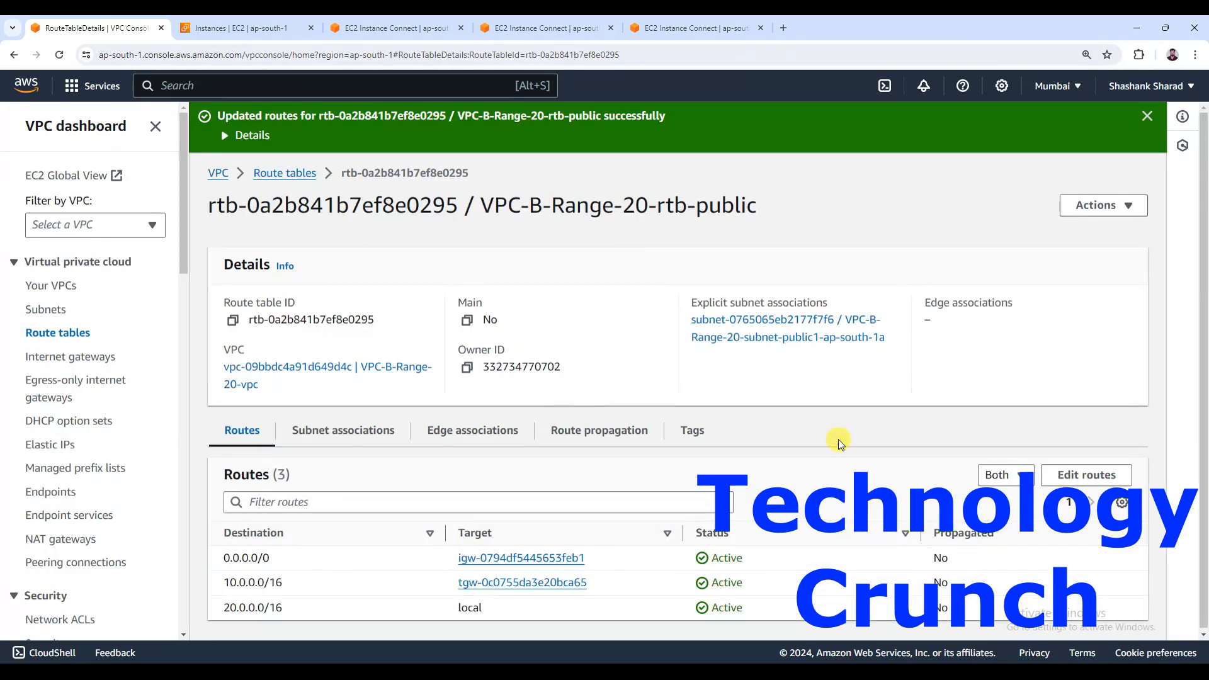
# Add a route for 30.0.0.0/16 targeting the transit gateway tgw-0c0755da3e20bca65 to the VPC-B public route table and save the changes.
pyautogui.click(1085, 475)
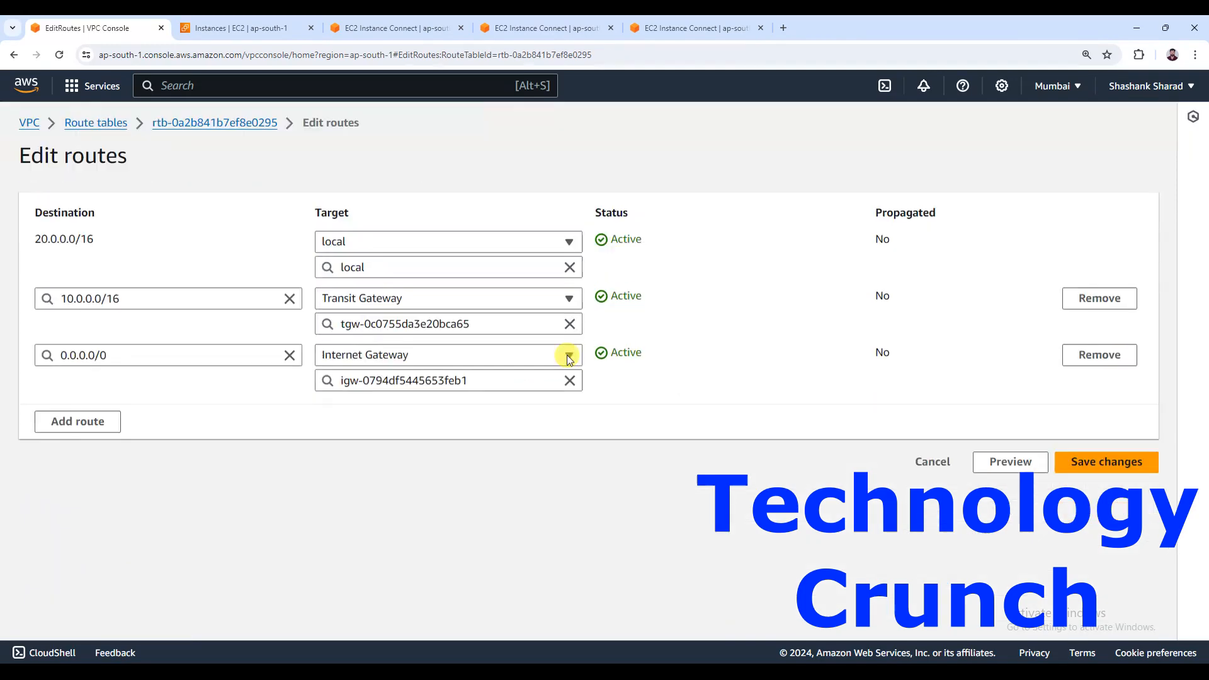
pyautogui.click(73, 420)
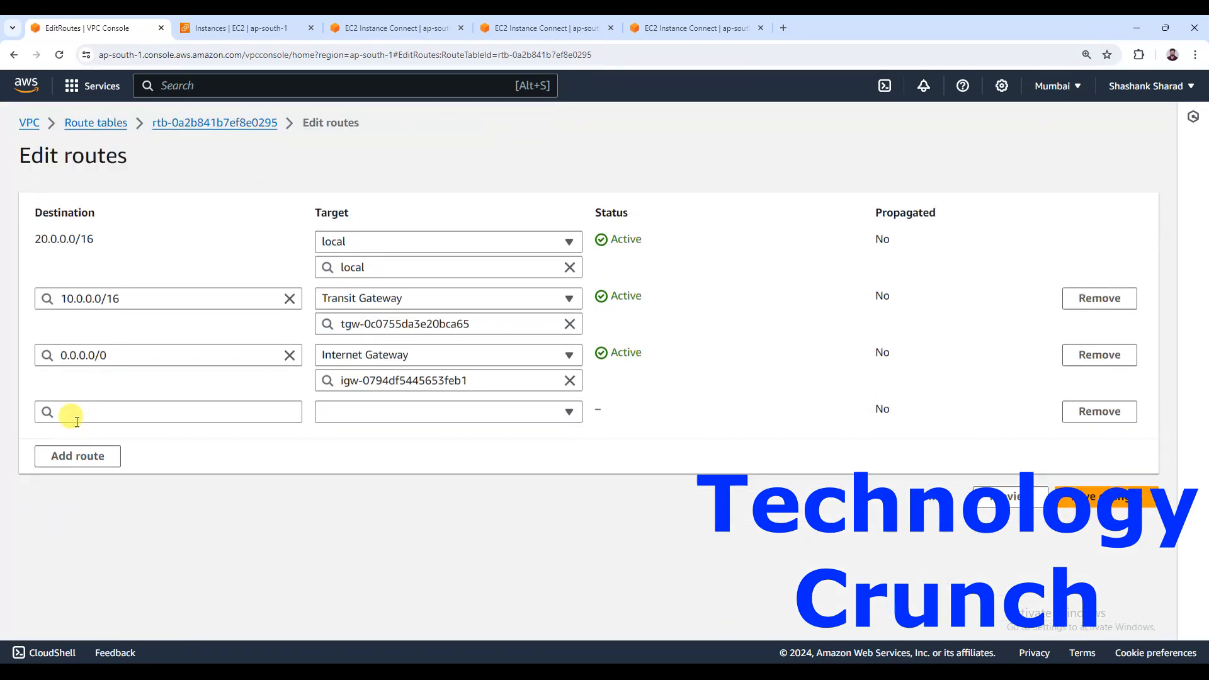
pyautogui.click(74, 415)
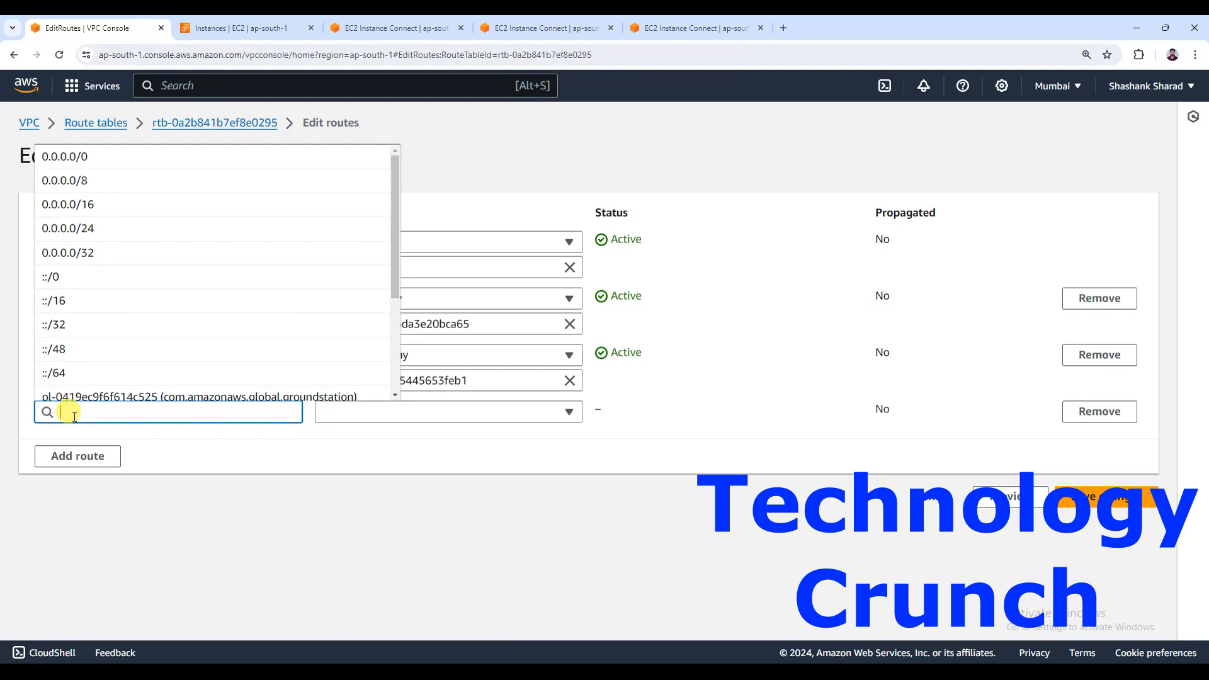
pyautogui.write('30.0.0.0/')
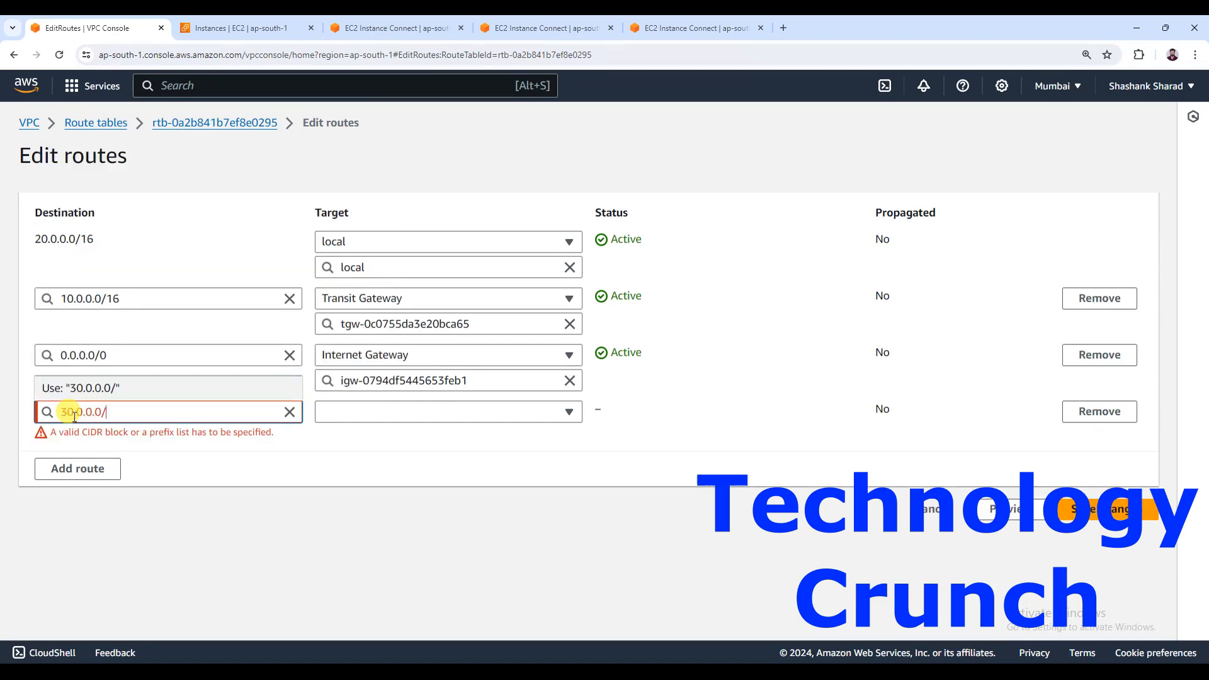
pyautogui.write('16')
pyautogui.click(372, 412)
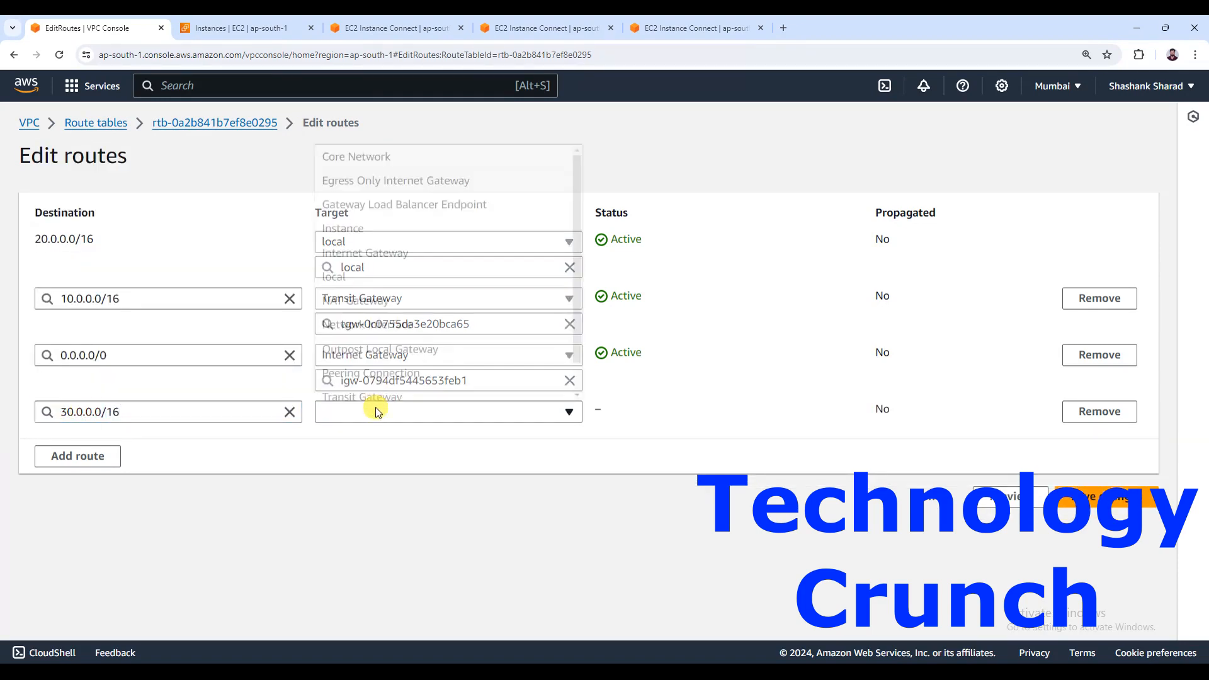
pyautogui.scroll(-1, 378, 383)
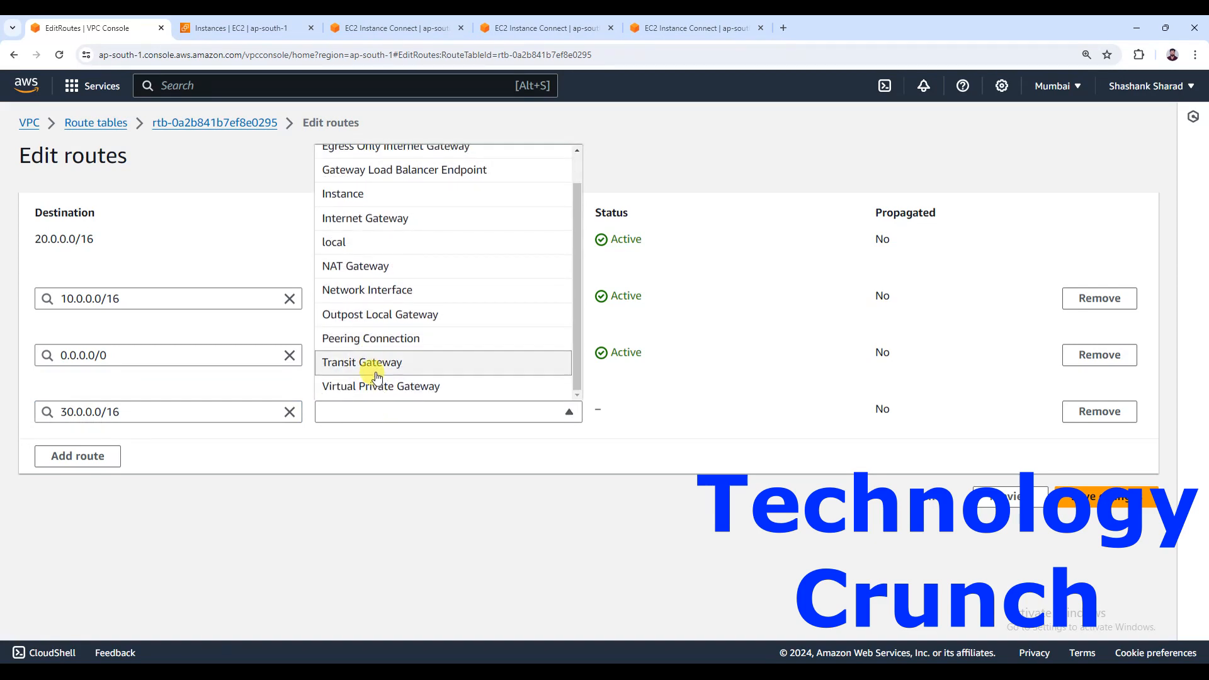
pyautogui.click(376, 364)
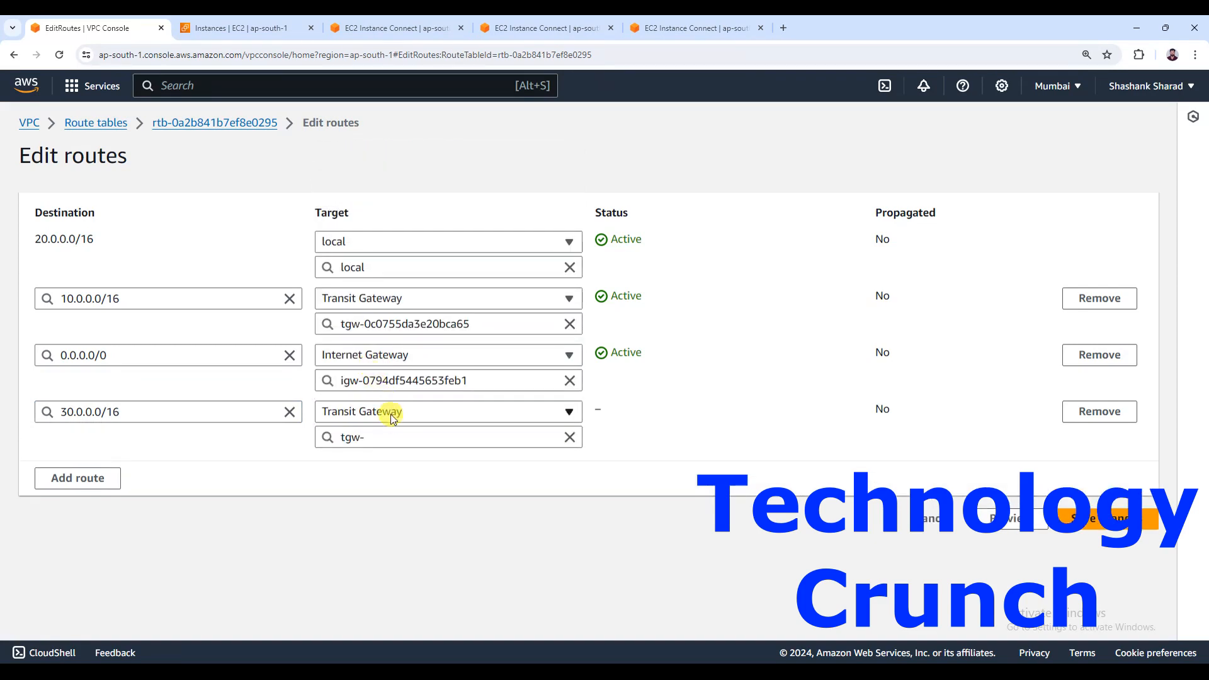
pyautogui.click(394, 437)
pyautogui.click(407, 491)
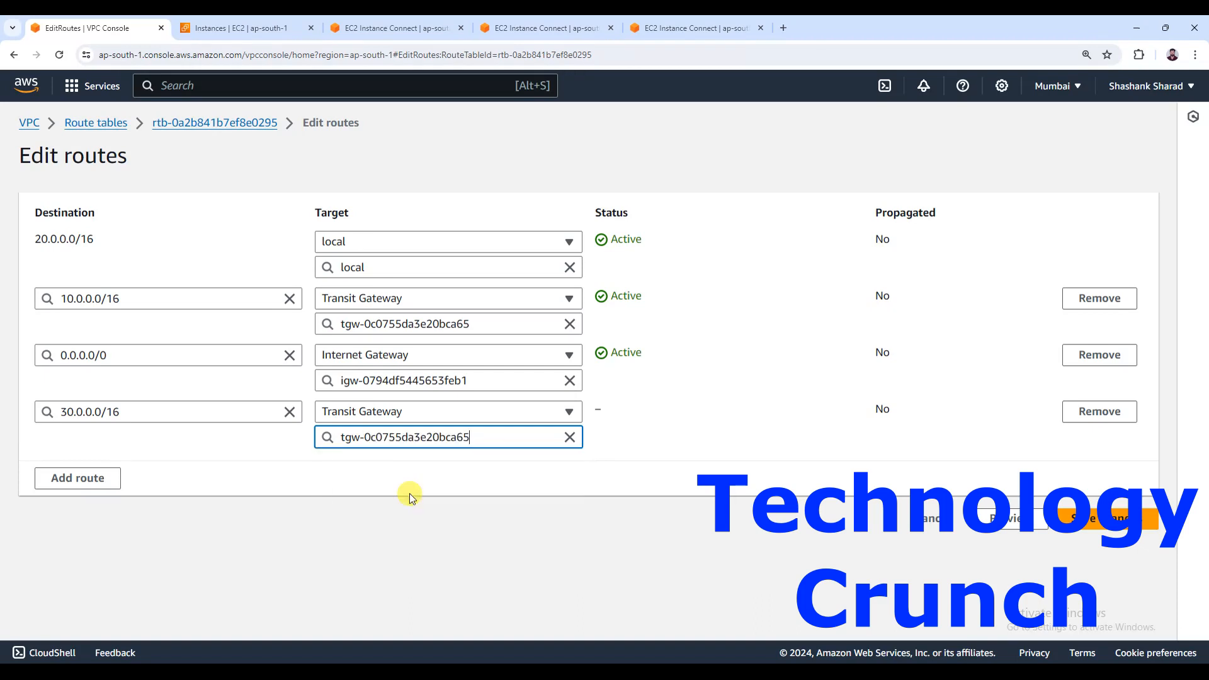
pyautogui.click(1103, 523)
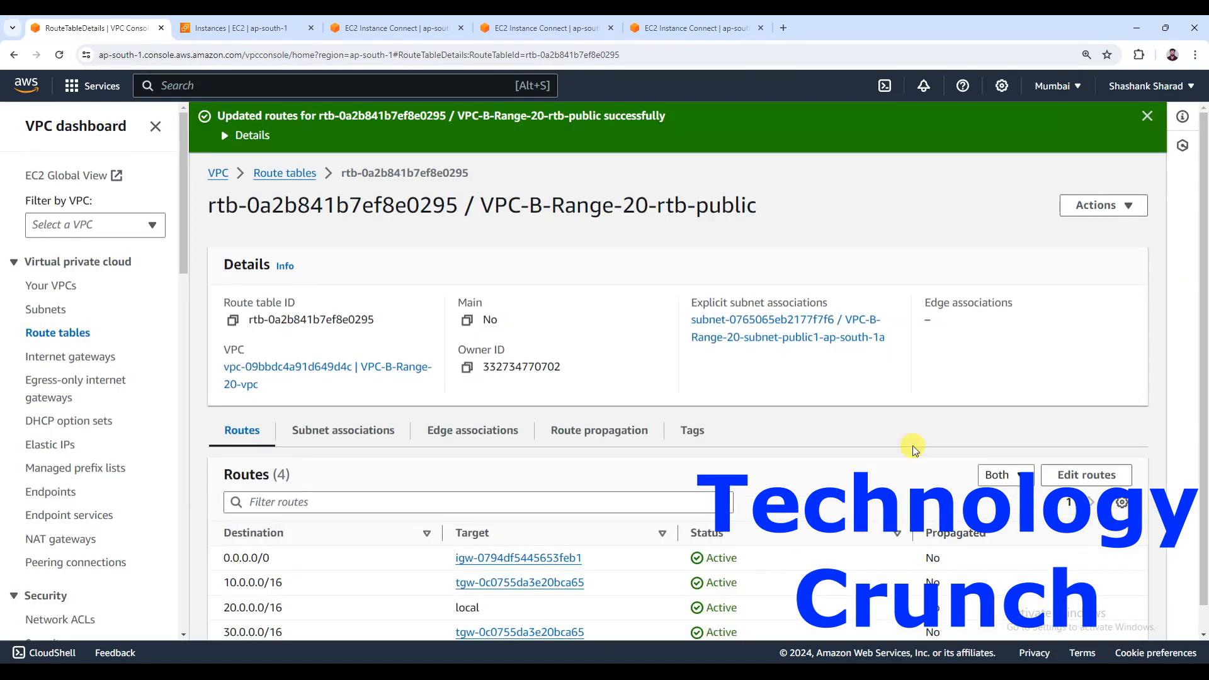
# Return to the route table list, select only VPC-C-Range-30-rtb-public and open its routes for editing.
pyautogui.click(66, 333)
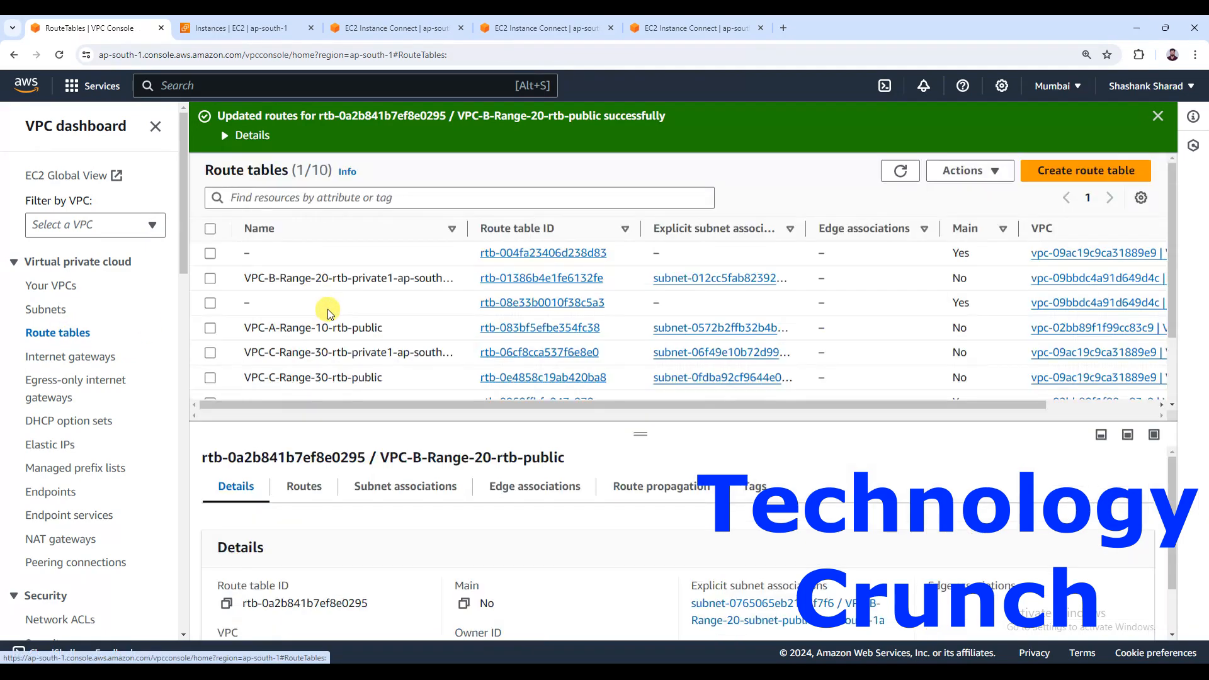
pyautogui.scroll(-1, 332, 313)
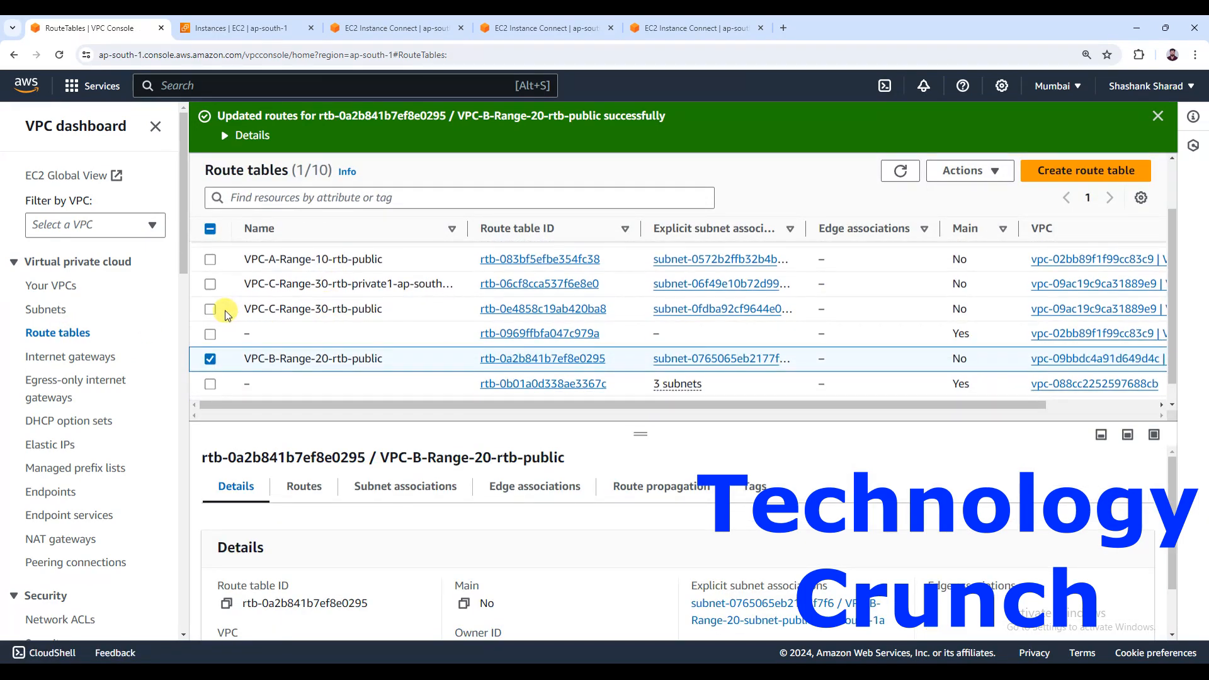
pyautogui.click(210, 358)
pyautogui.click(210, 308)
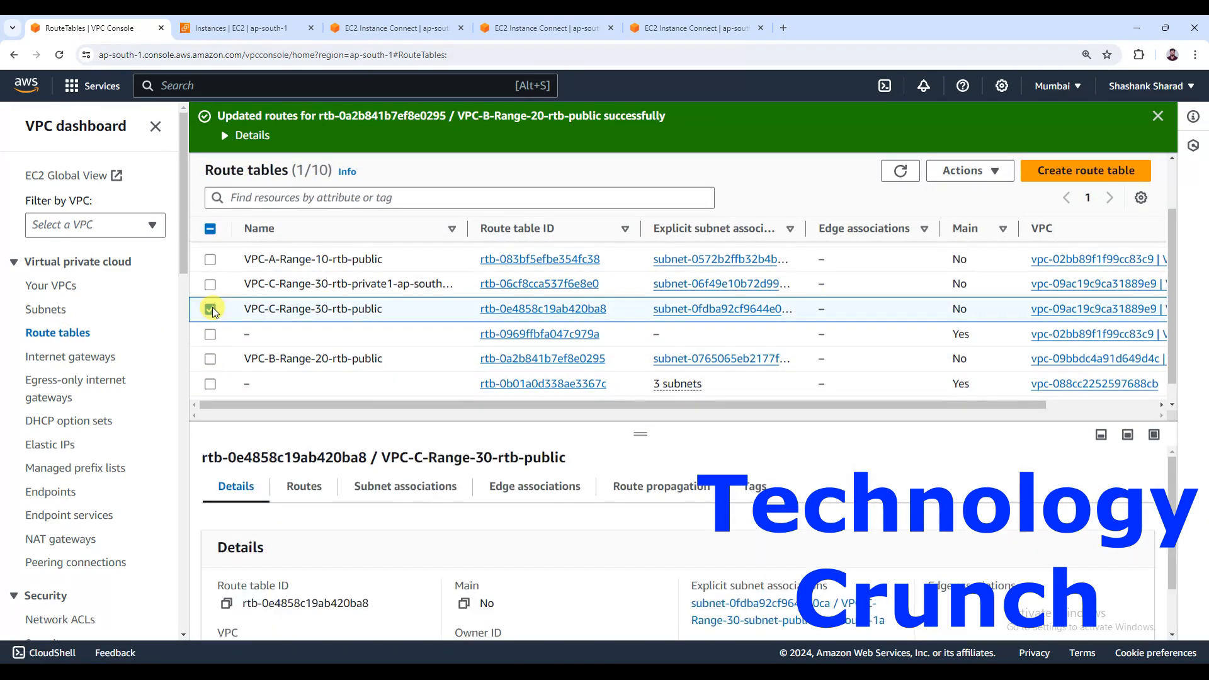
pyautogui.click(302, 486)
pyautogui.scroll(-1, 311, 491)
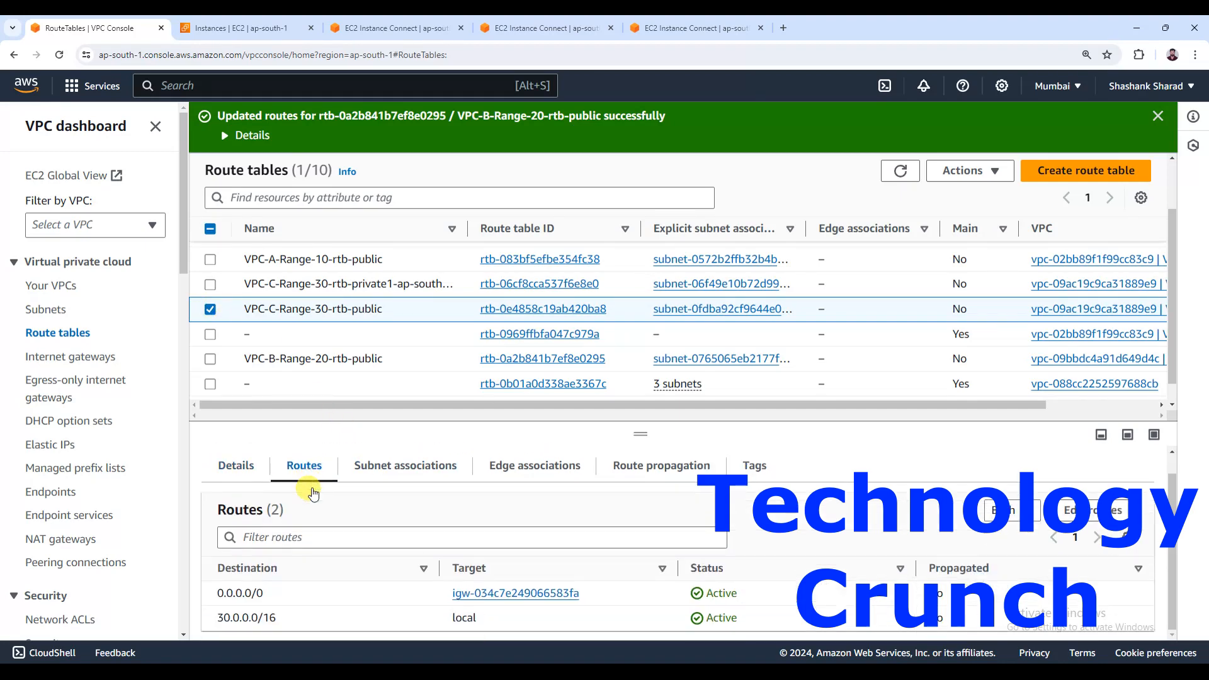
pyautogui.click(1119, 502)
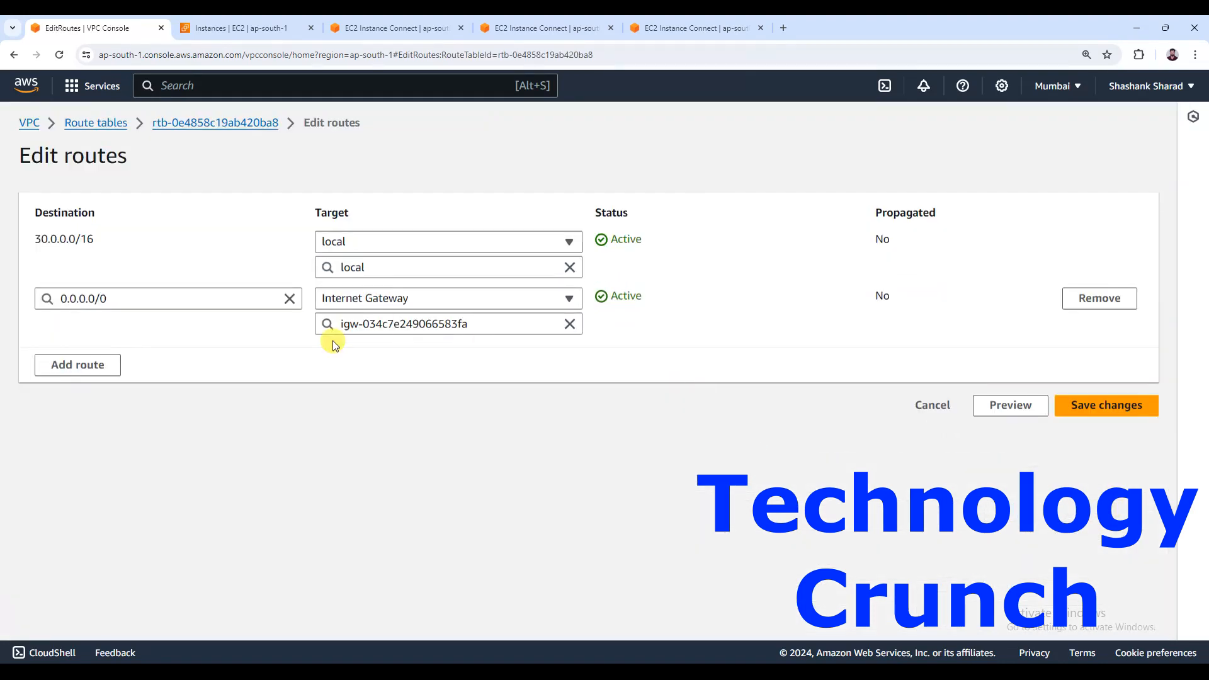
# Add a route for 10.0.0.0/16 targeting the transit gateway tgw-0c0755da3e20bca65 (VPC-C-TGW-Attach) and save the changes.
pyautogui.click(95, 366)
pyautogui.click(129, 353)
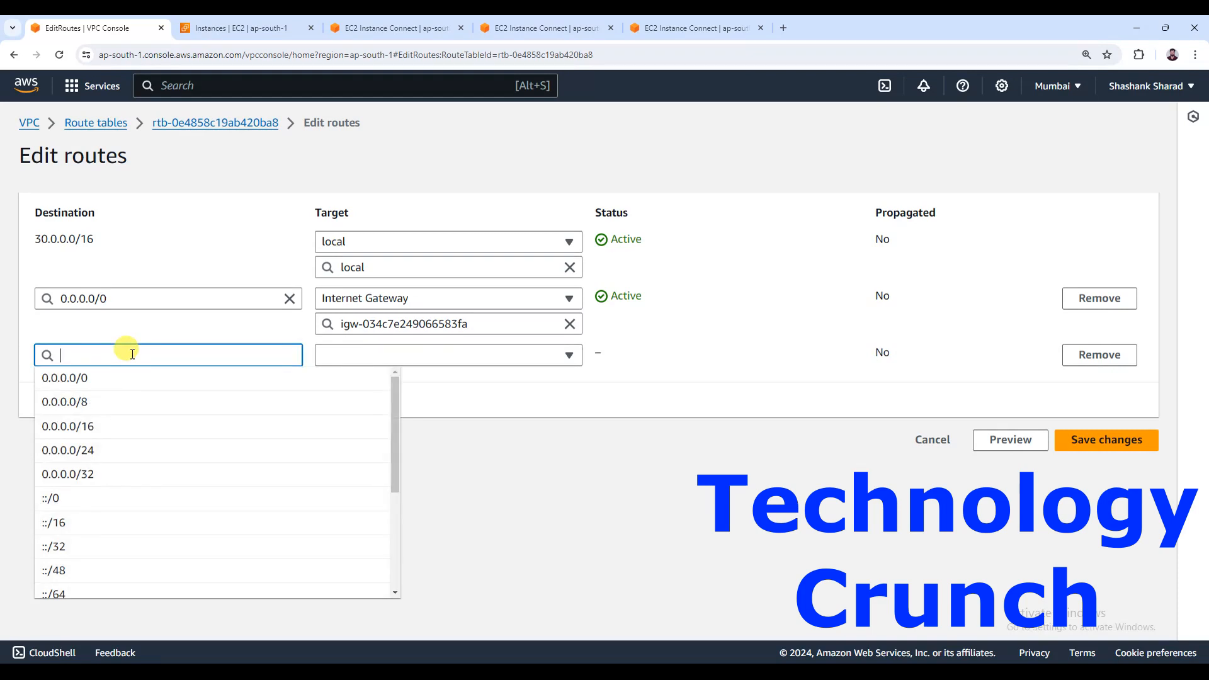
pyautogui.write('10.0.0.0/16')
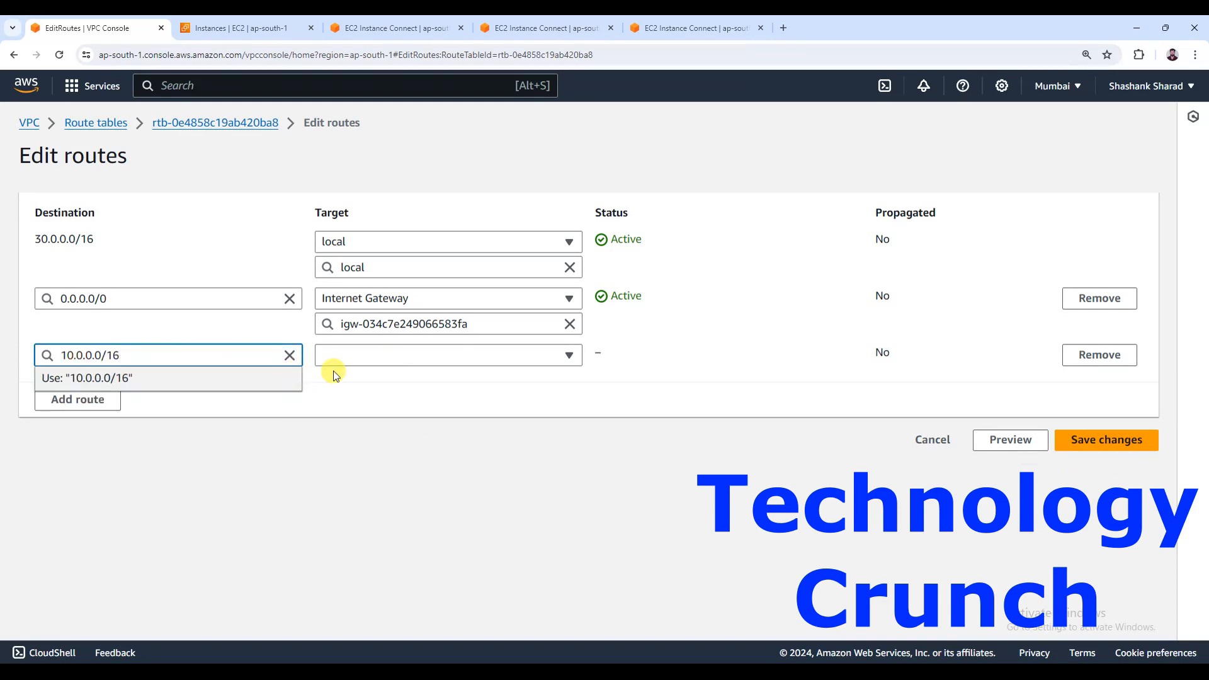
pyautogui.click(363, 357)
pyautogui.scroll(-1, 399, 548)
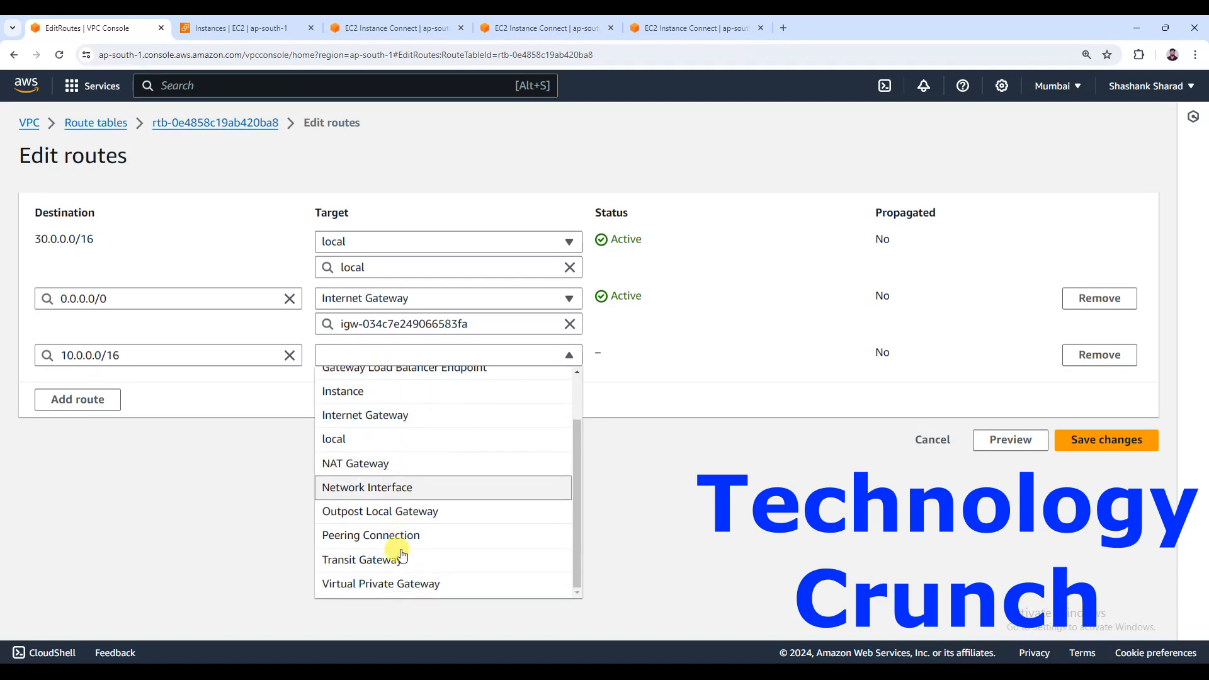
pyautogui.click(389, 566)
pyautogui.click(403, 381)
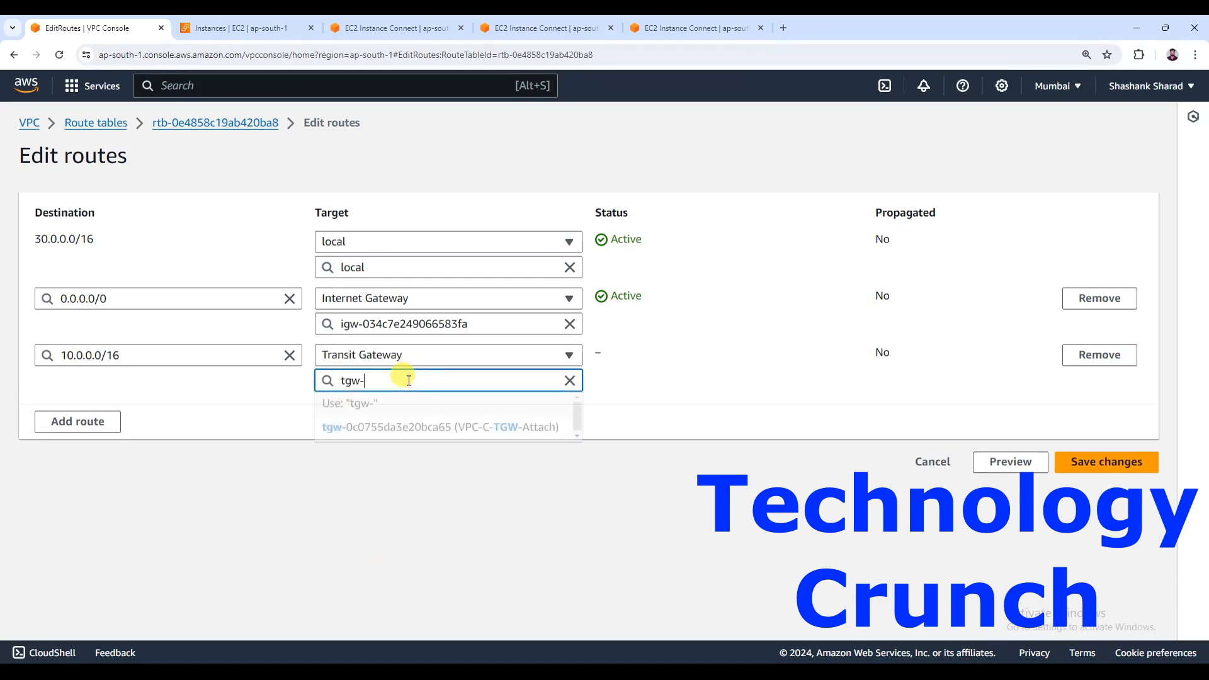
pyautogui.click(521, 430)
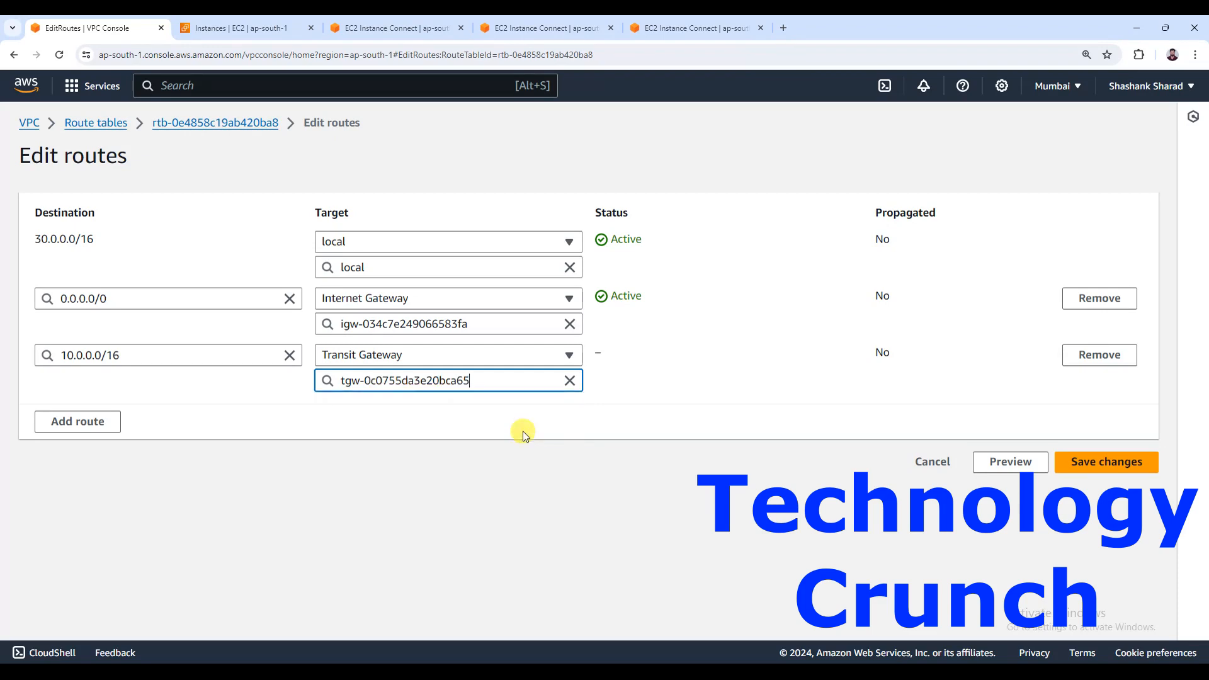
pyautogui.click(1102, 464)
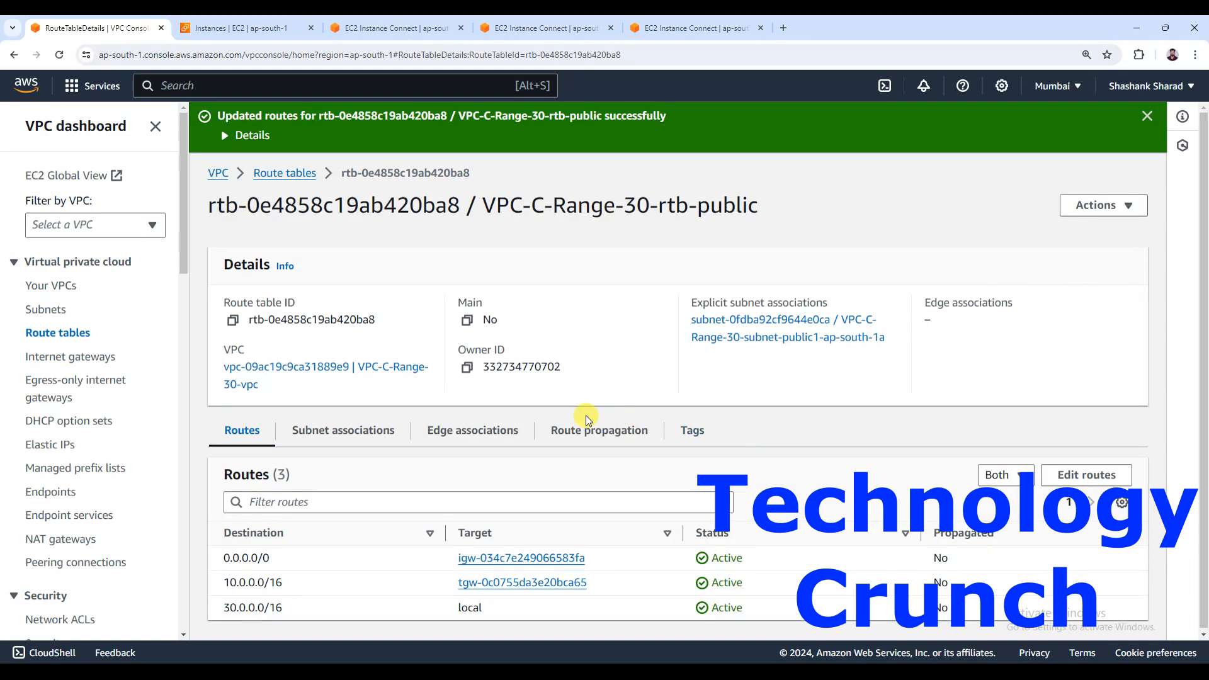
# Add a route for 20.0.0.0/16 targeting the transit gateway tgw-0c0755da3e20bca65 to the VPC-C public route table and save the changes.
pyautogui.click(1113, 477)
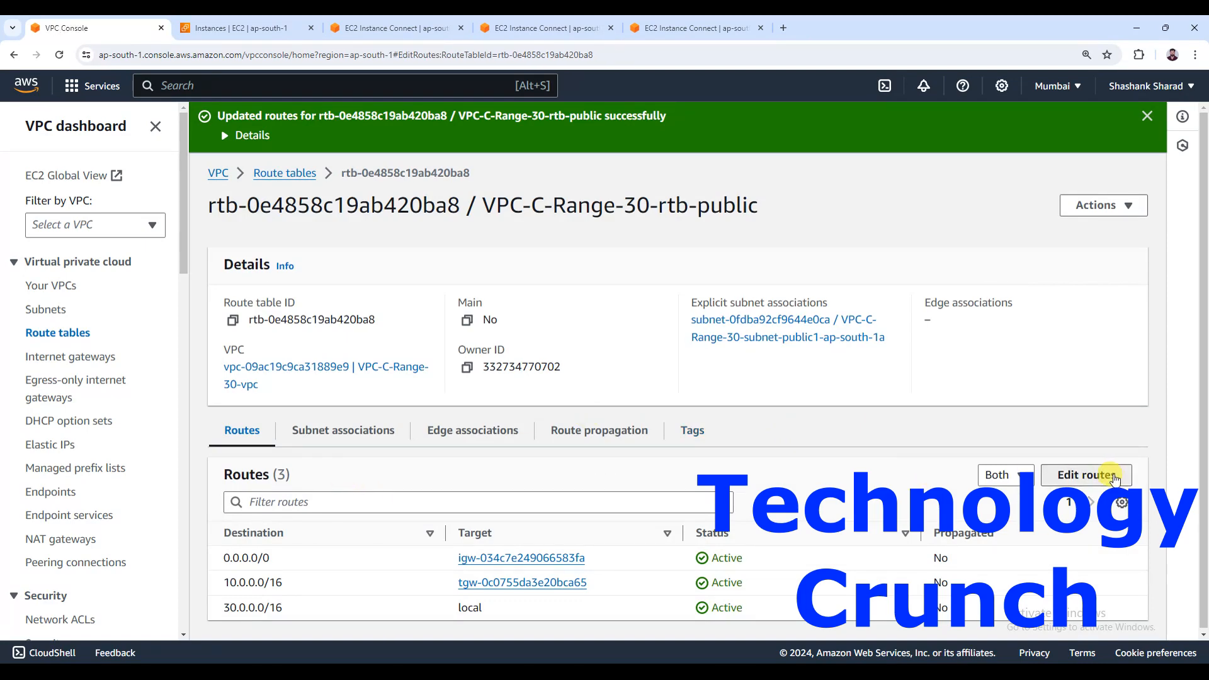
pyautogui.click(68, 420)
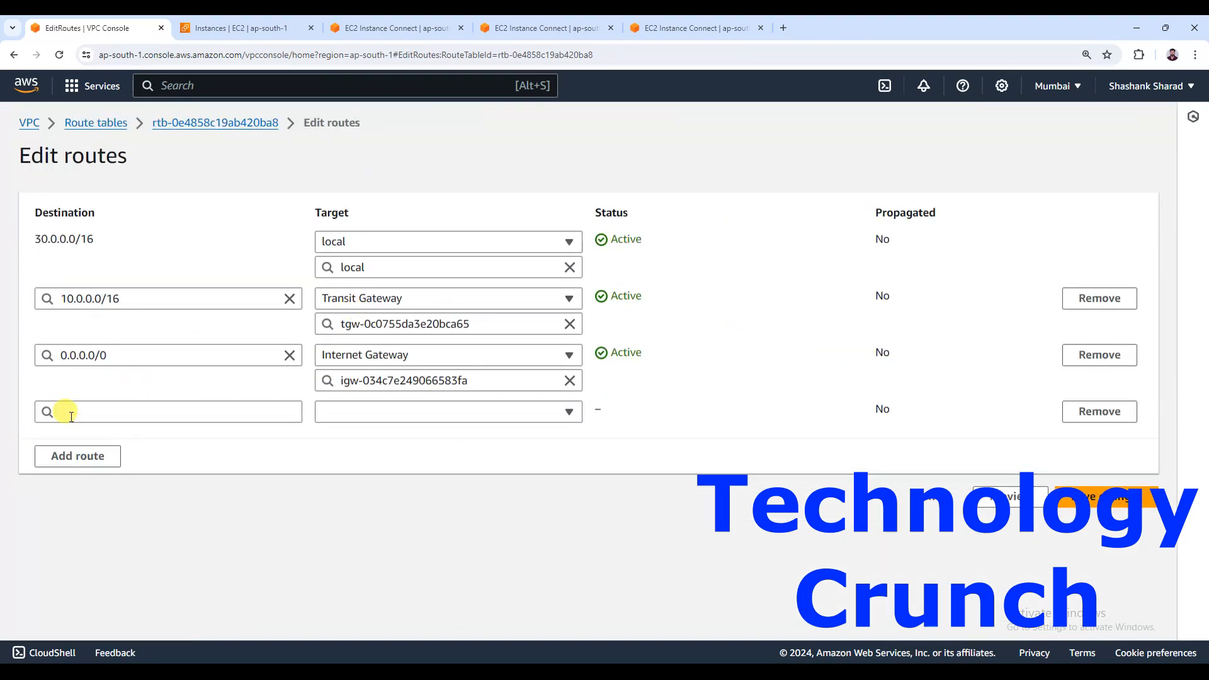
pyautogui.click(101, 410)
pyautogui.write('20.')
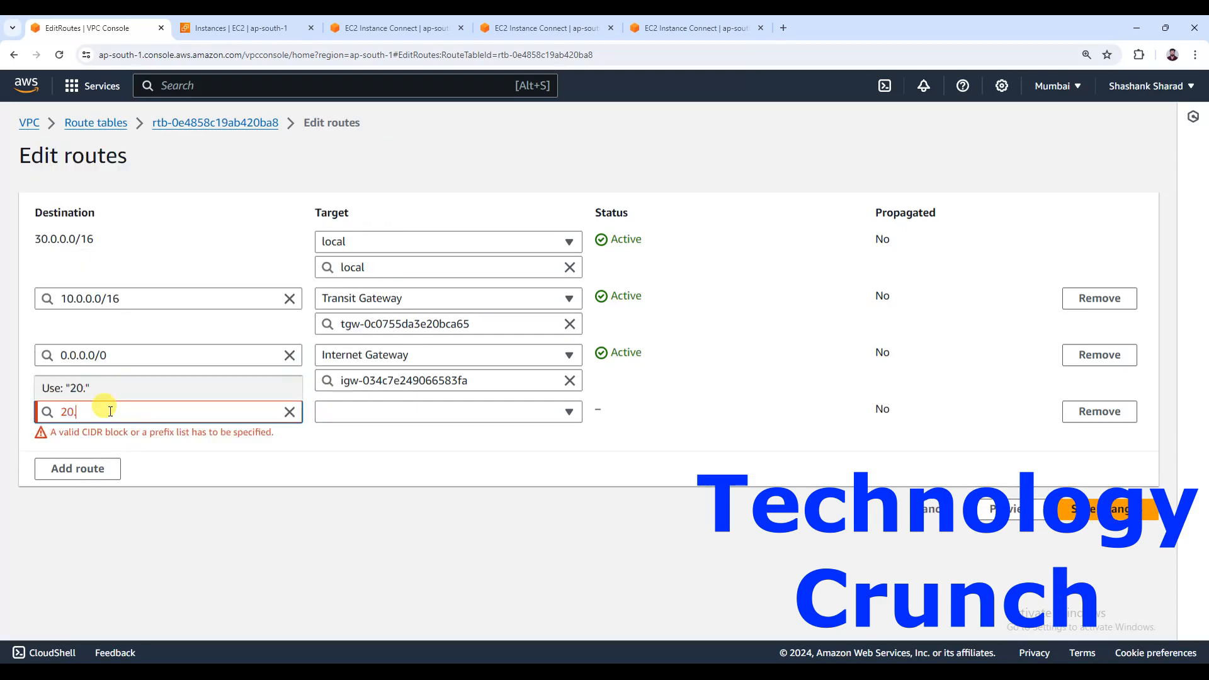
pyautogui.write('0.0.0/16')
pyautogui.click(390, 413)
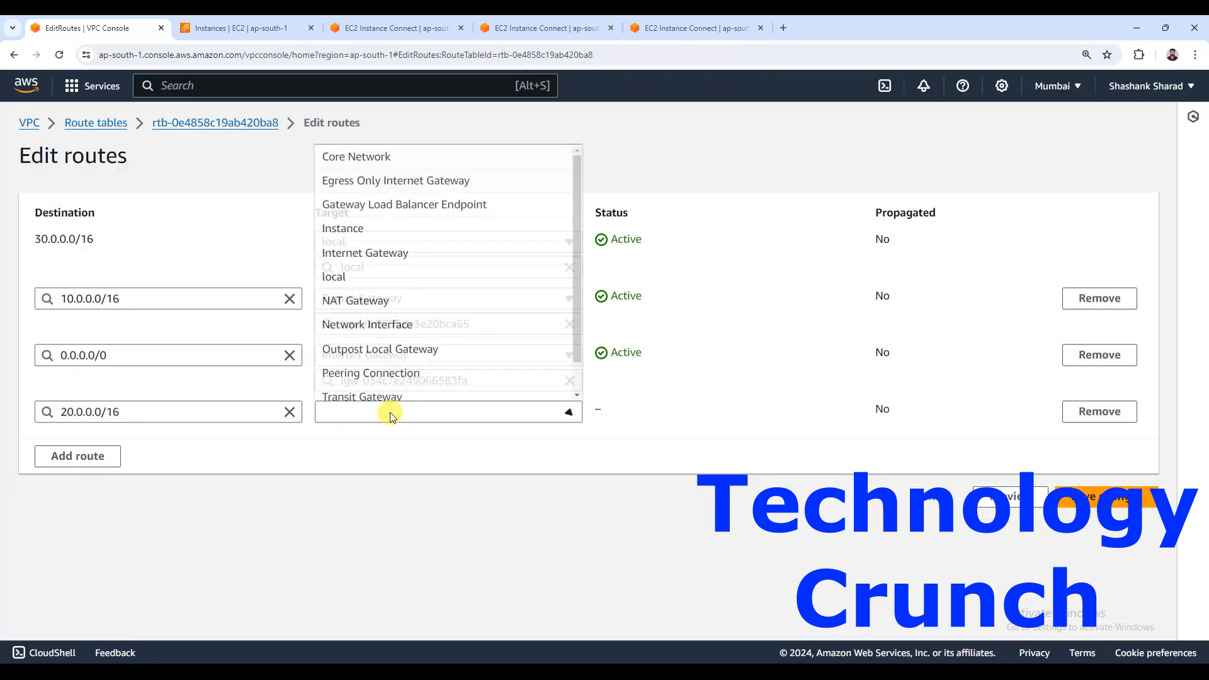
pyautogui.scroll(-1, 414, 352)
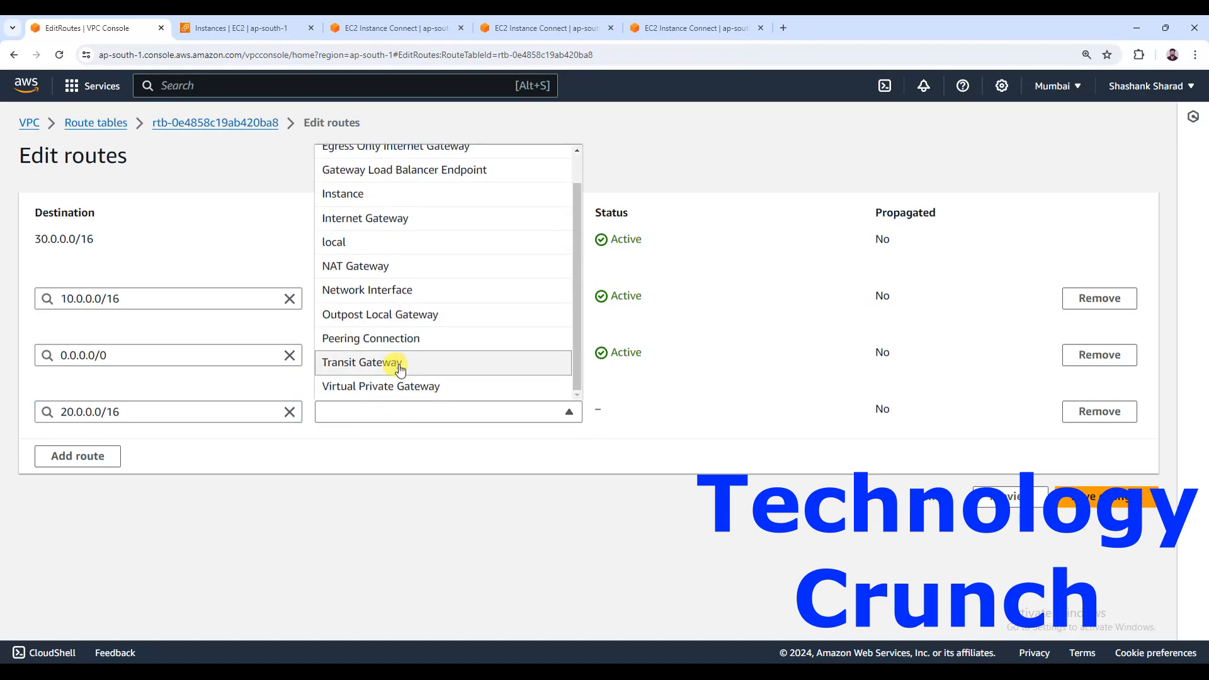
pyautogui.click(400, 369)
pyautogui.click(394, 436)
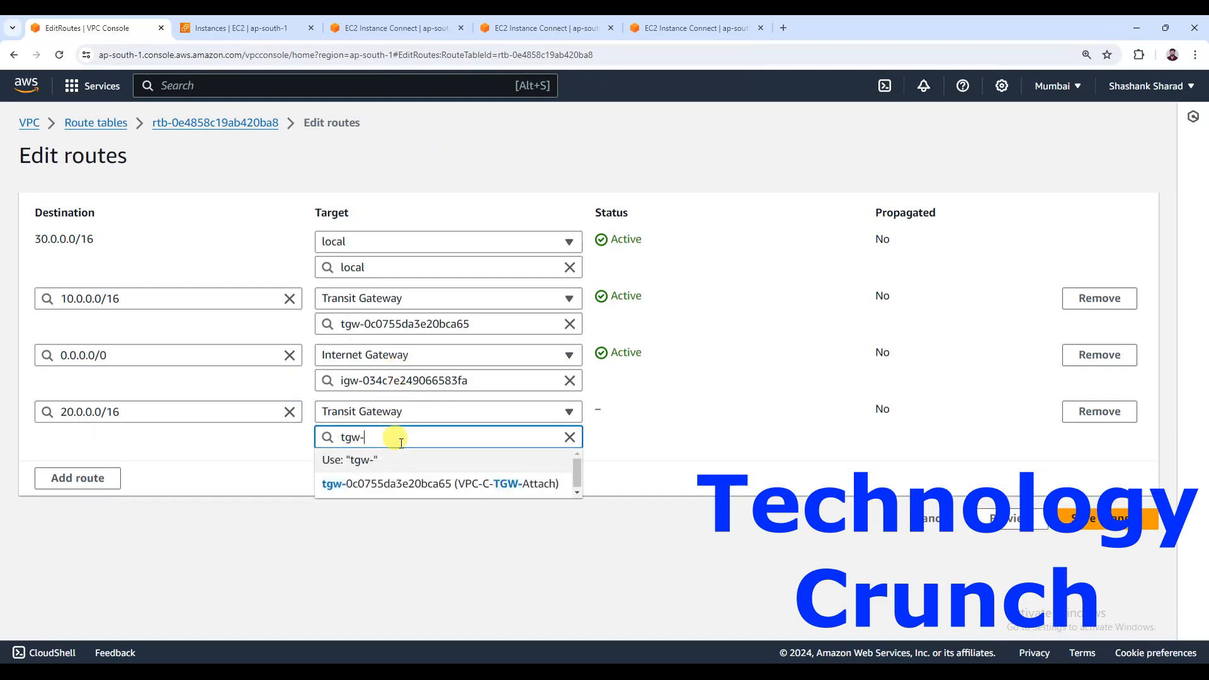
pyautogui.click(402, 483)
pyautogui.click(1093, 517)
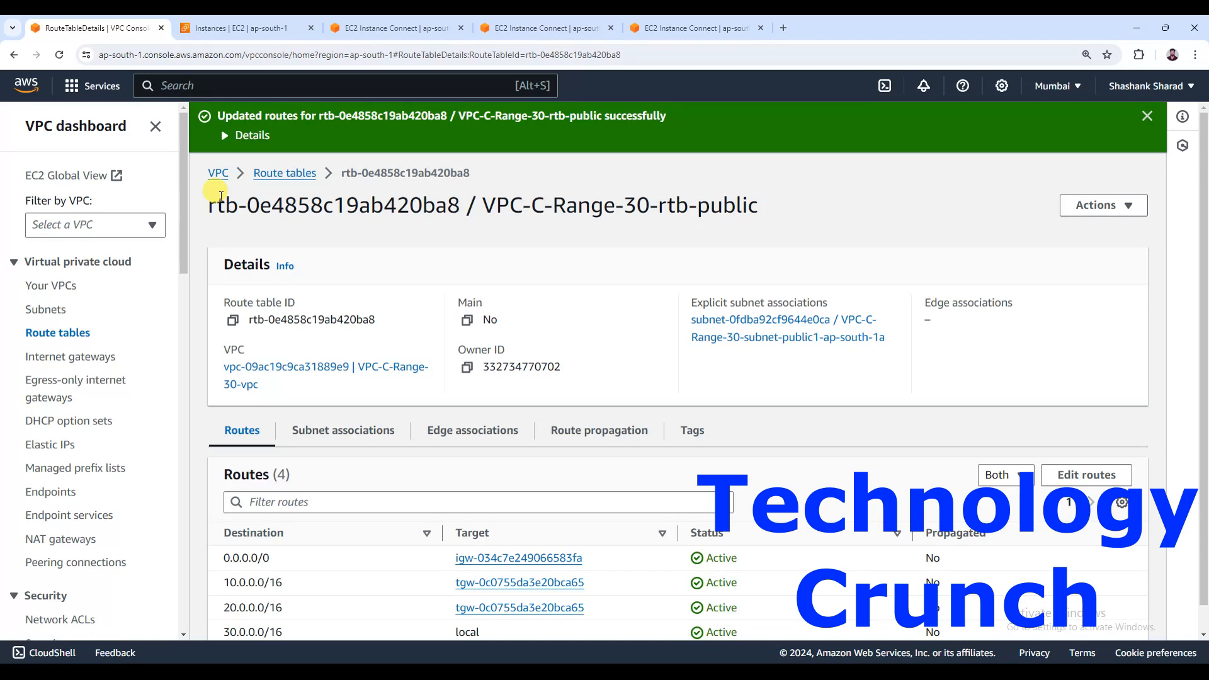
# Switch to the terminal of the 10.0.1.34 instance, ping 20.0.1.237 and stop the ping after a few replies.
pyautogui.click(414, 32)
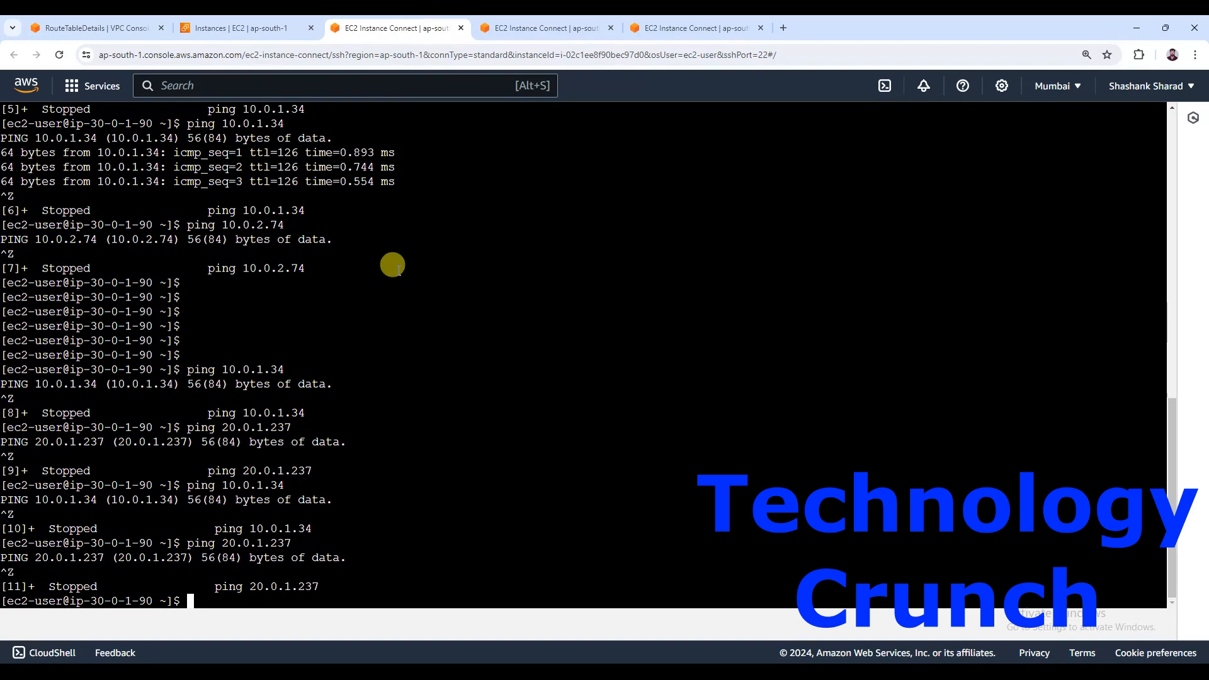
pyautogui.click(669, 33)
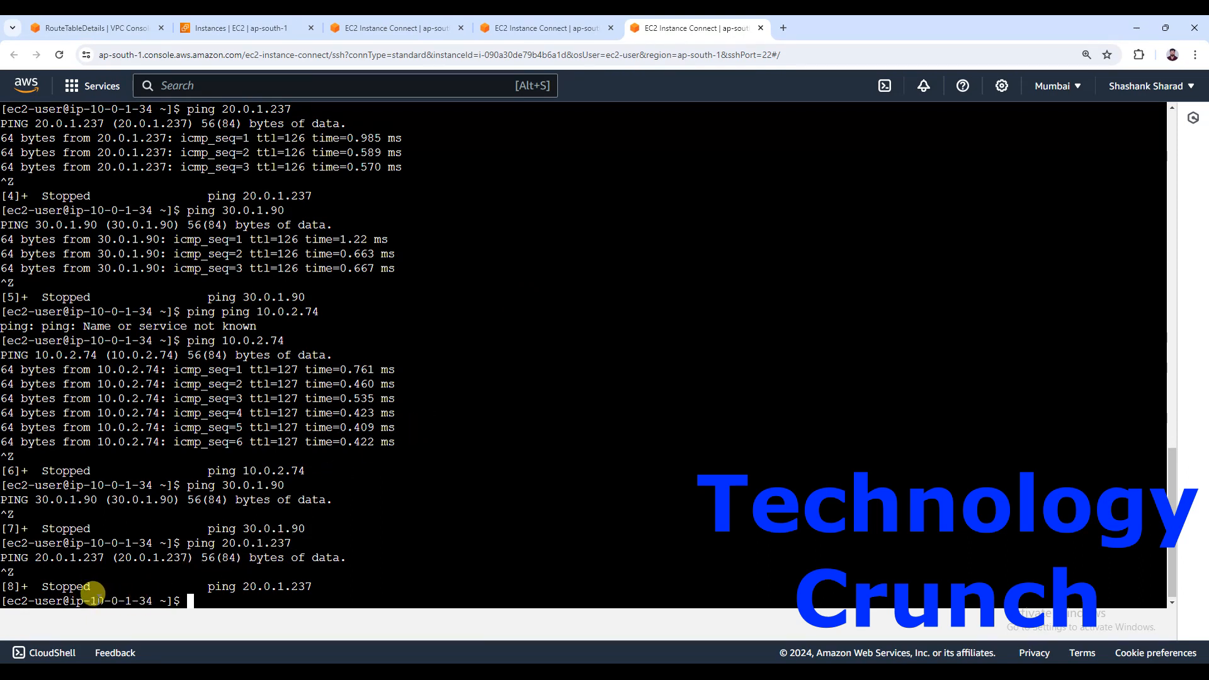
pyautogui.moveTo(90, 598); pyautogui.dragTo(146, 595)
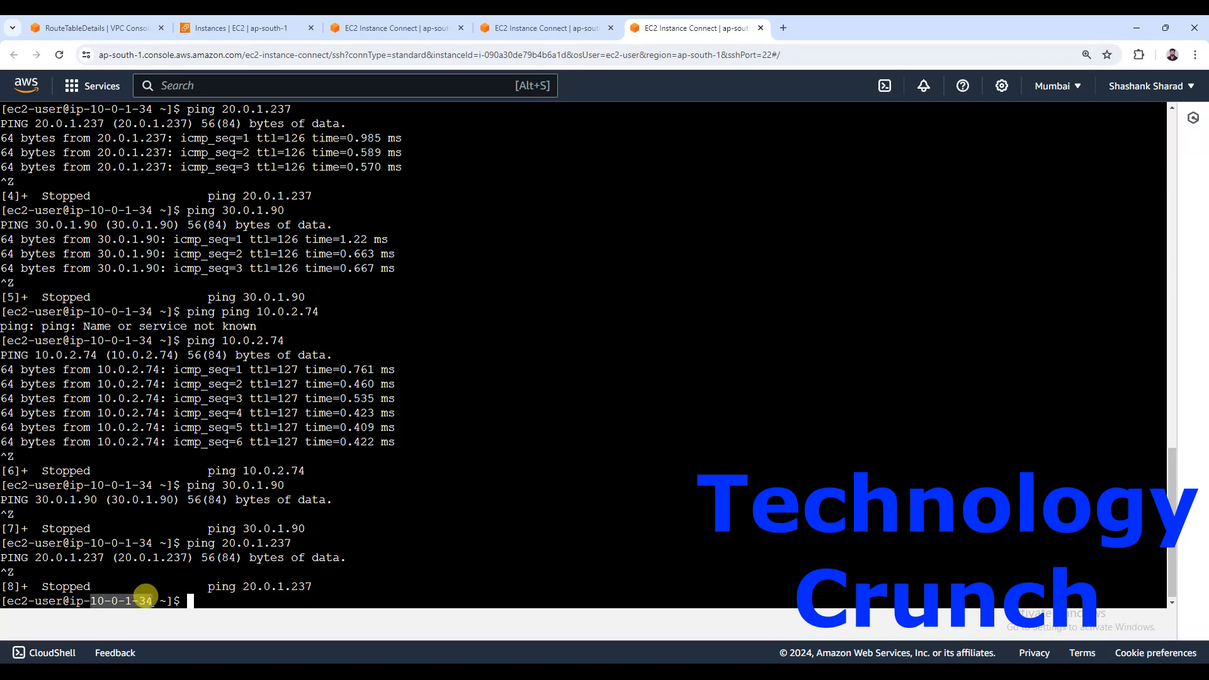
pyautogui.click(451, 543)
pyautogui.press('Up')
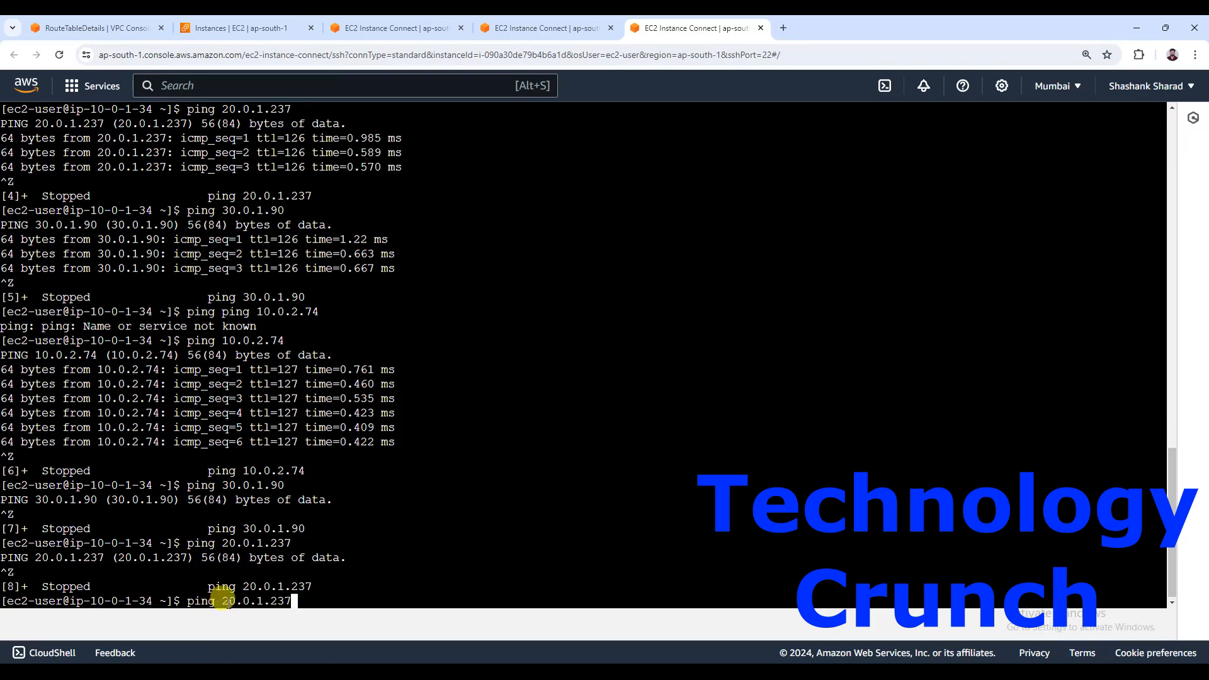
pyautogui.press('Return')
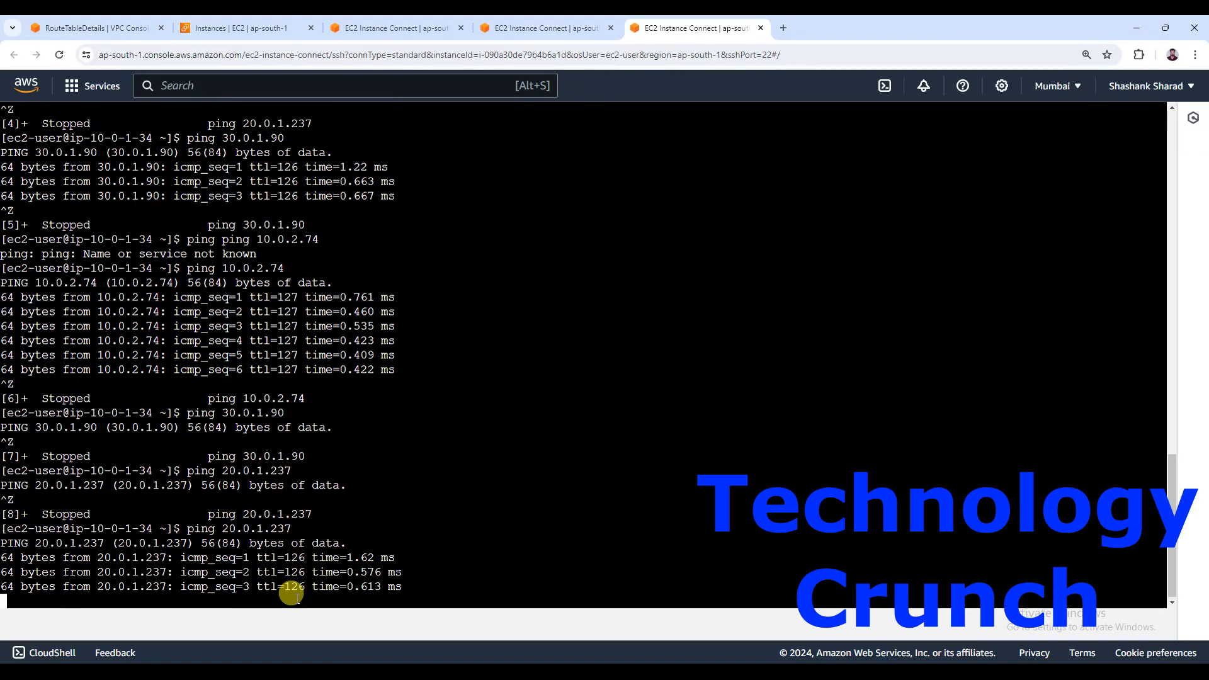
pyautogui.hotkey('ctrl', 'z')
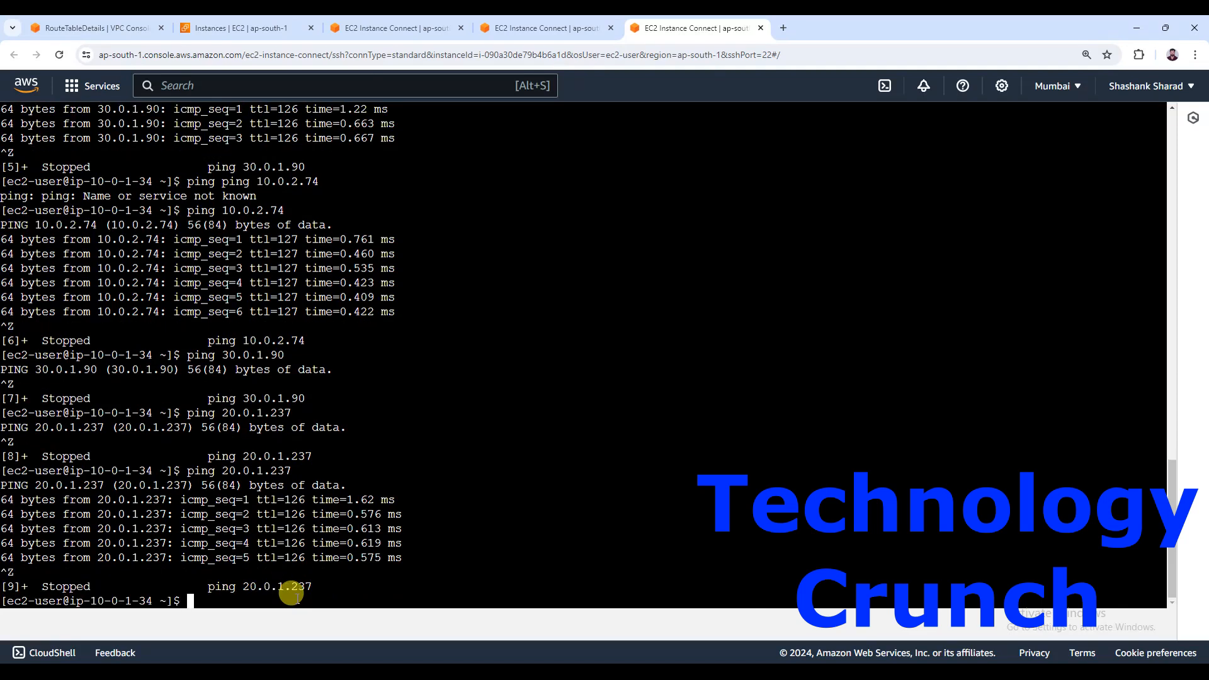
# Ping 30.0.1.90 from the 10.0.1.34 instance and stop the ping after a few replies.
pyautogui.press('Up')
pyautogui.press('Up')
pyautogui.press('Return')
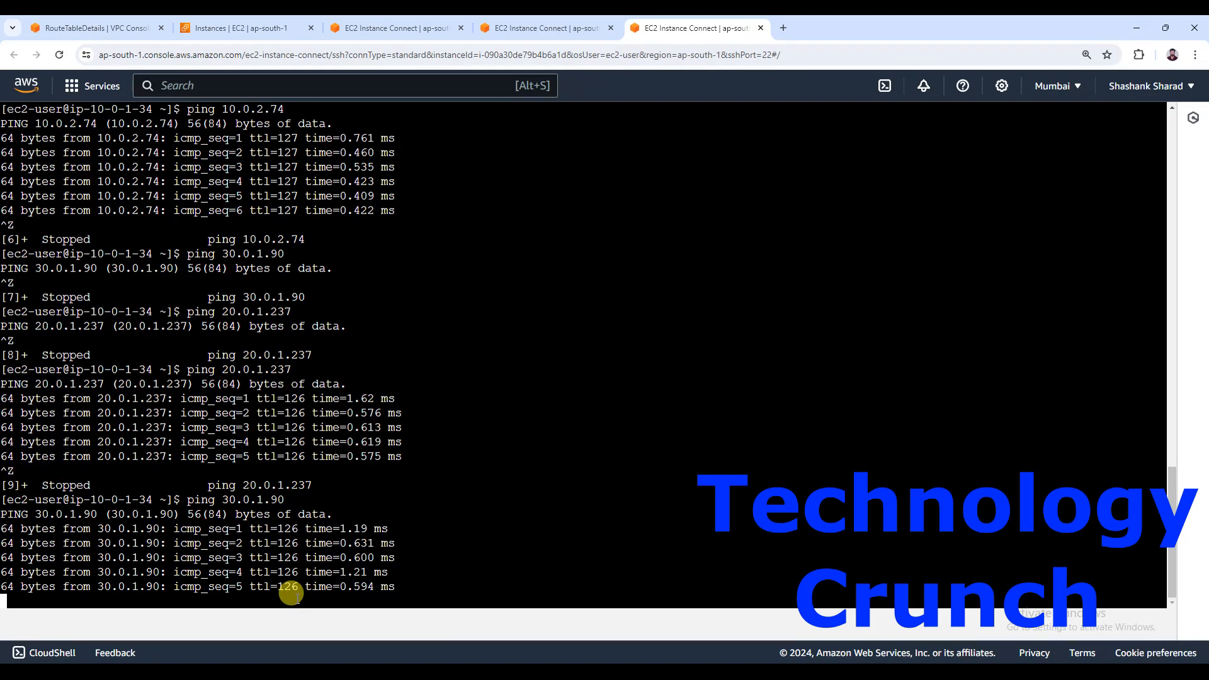
pyautogui.hotkey('ctrl', 'z')
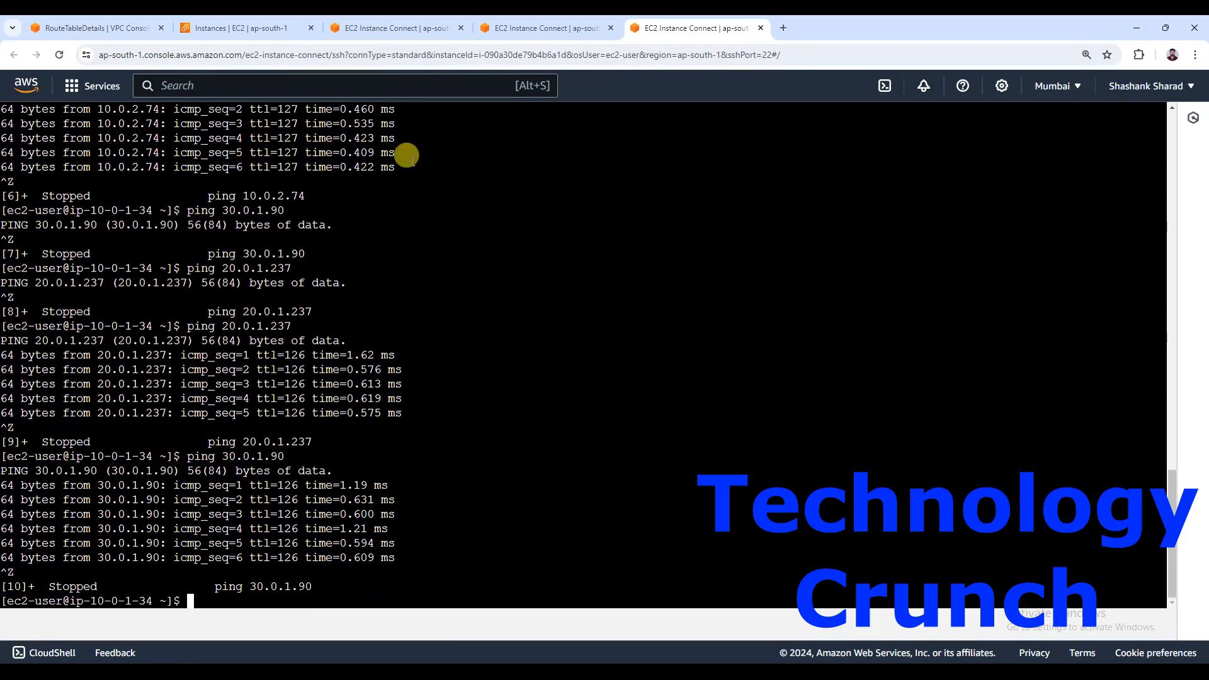
# Switch to the terminal of the 20.0.1.237 instance, ping 10.0.2.74 and stop the ping.
pyautogui.click(548, 28)
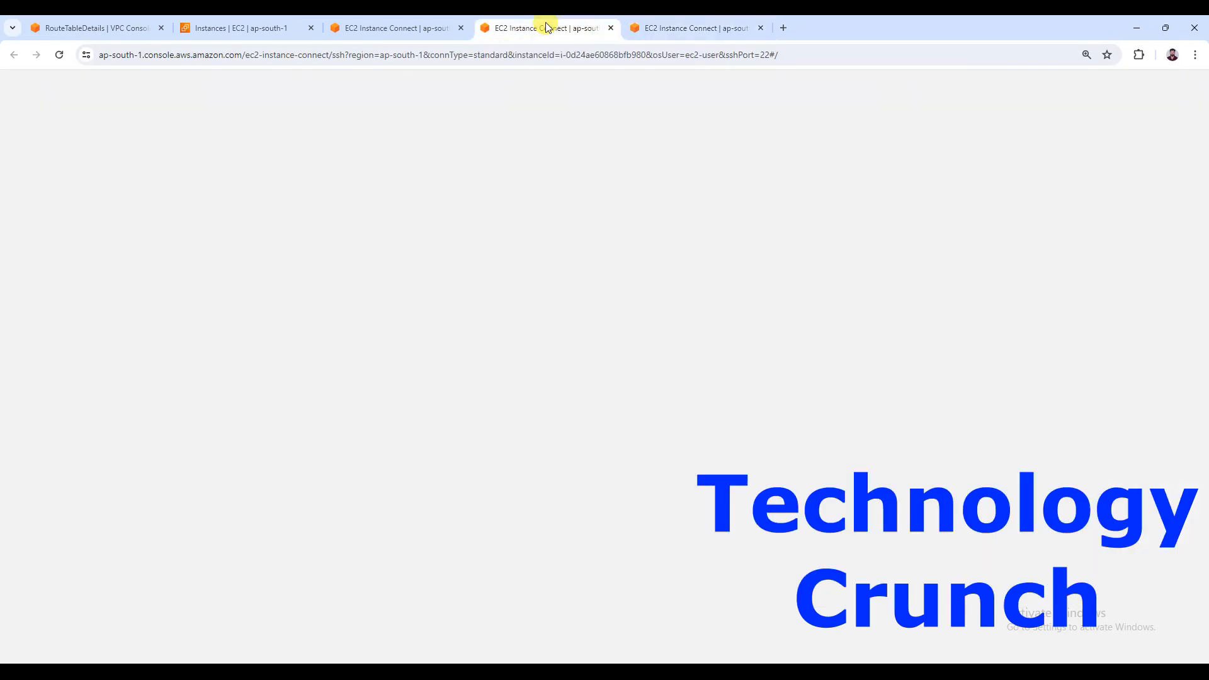
pyautogui.click(242, 523)
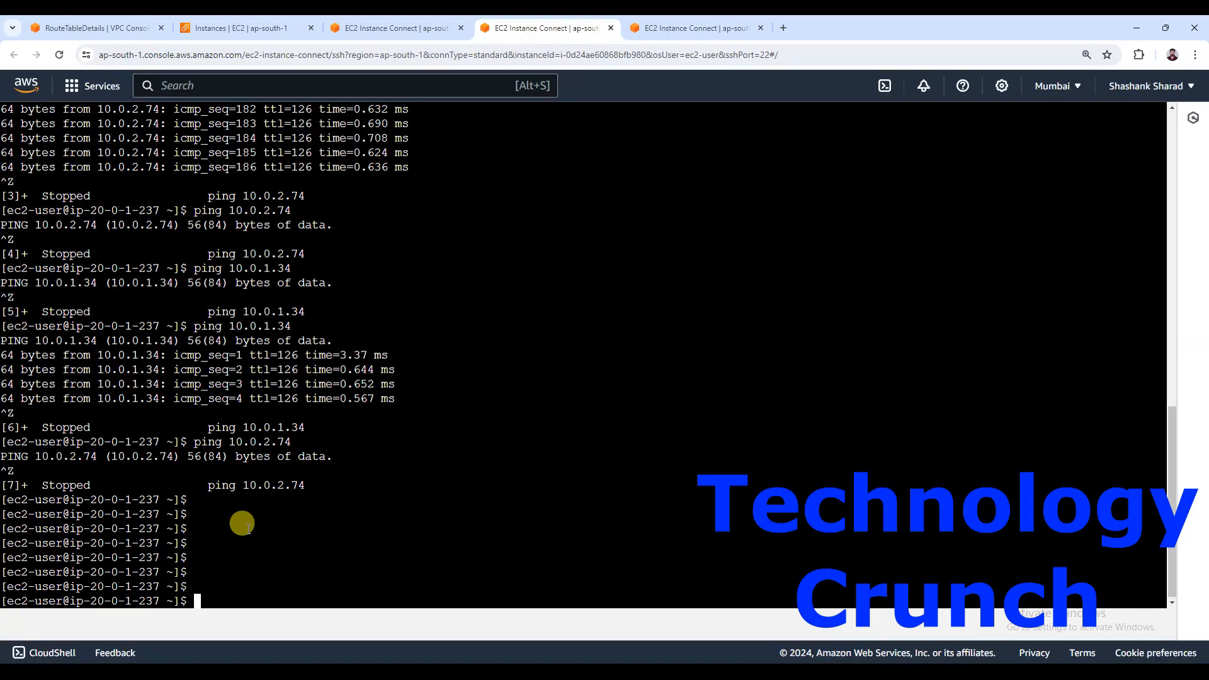
pyautogui.moveTo(91, 572); pyautogui.dragTo(154, 570)
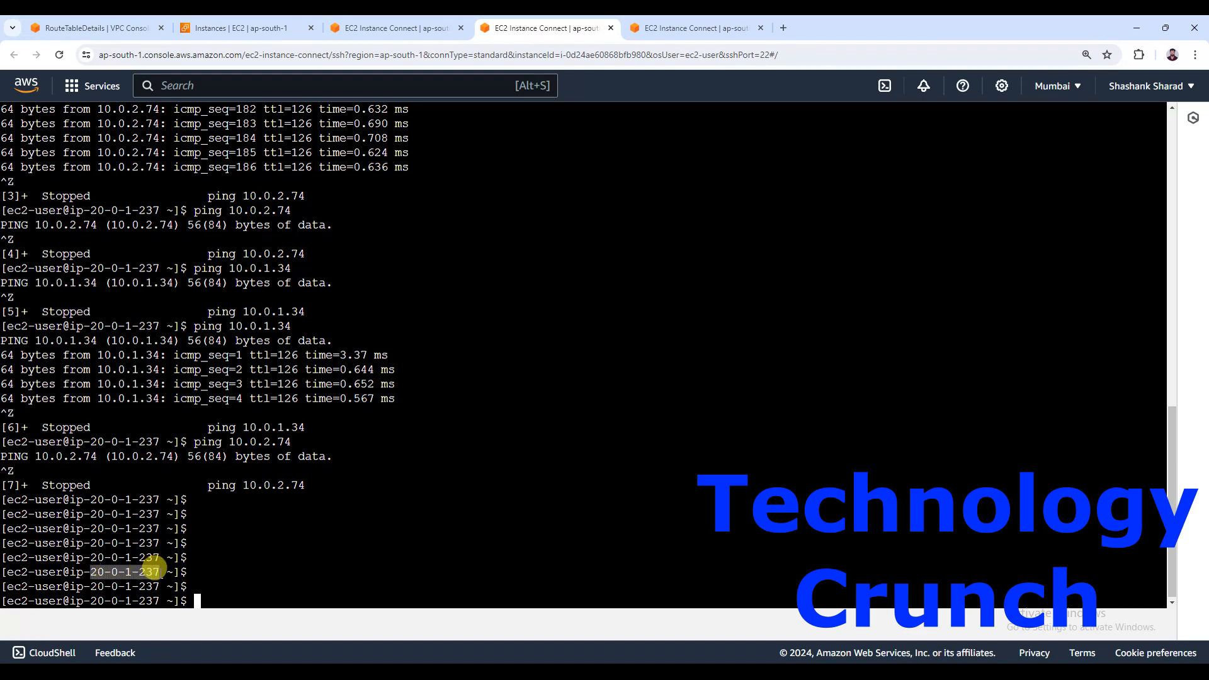
pyautogui.click(299, 556)
pyautogui.press('Up')
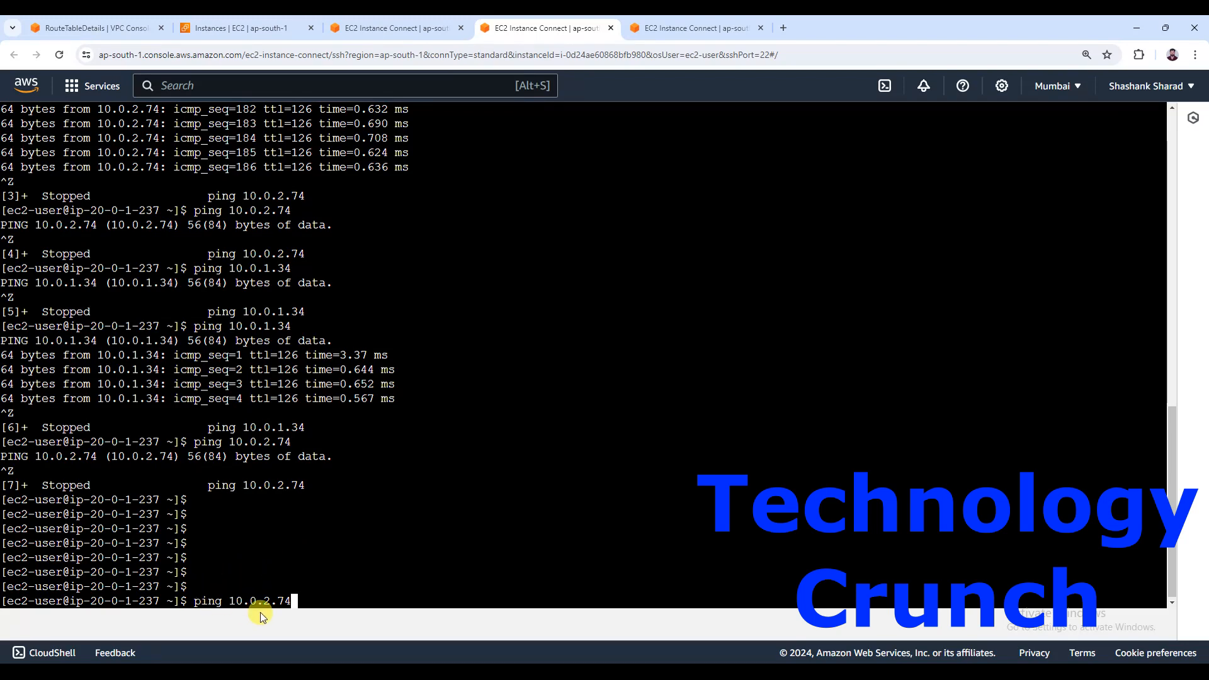
pyautogui.press('Return')
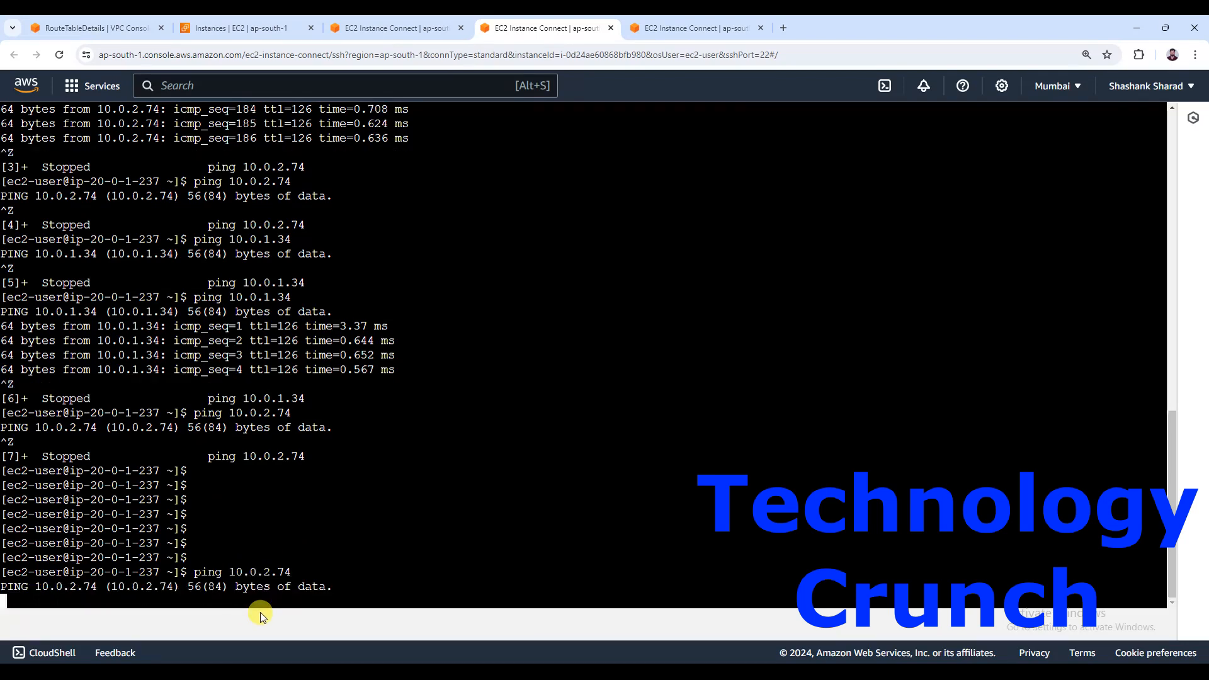
pyautogui.hotkey('ctrl', 'z')
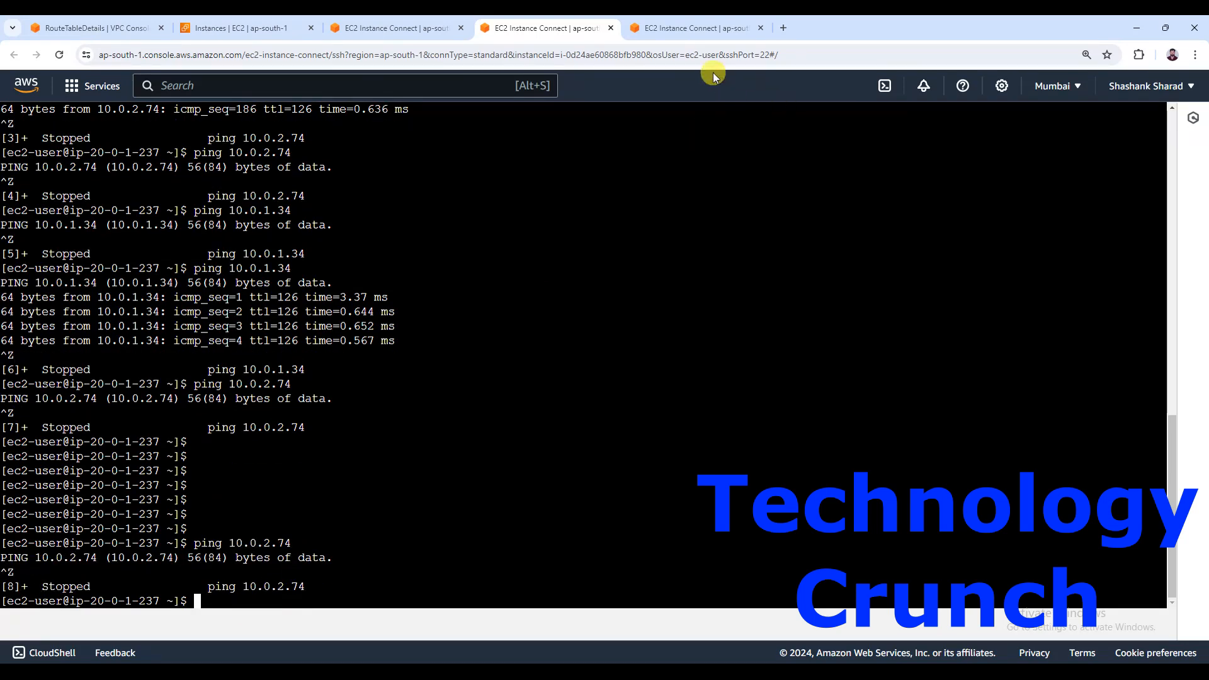
# Check the address in the 10.0.1.34 instance's terminal, ping it from the 20.0.1.237 instance and stop the ping after a few replies.
pyautogui.click(692, 28)
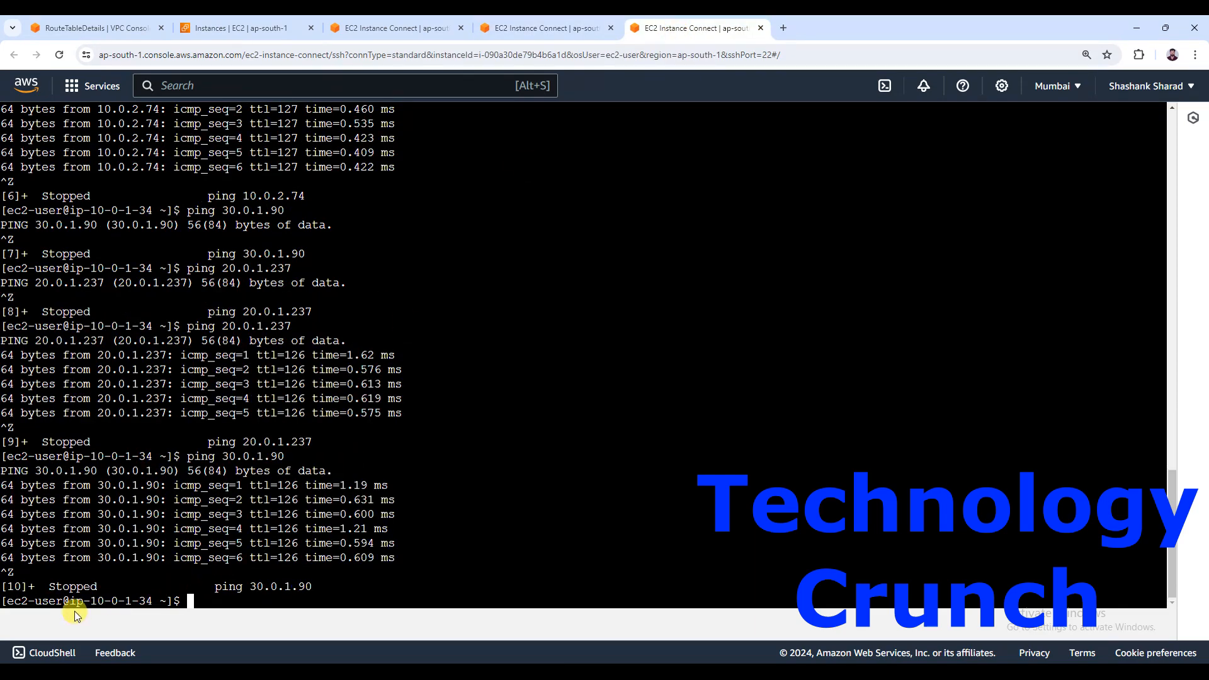
pyautogui.click(522, 27)
pyautogui.press('Up')
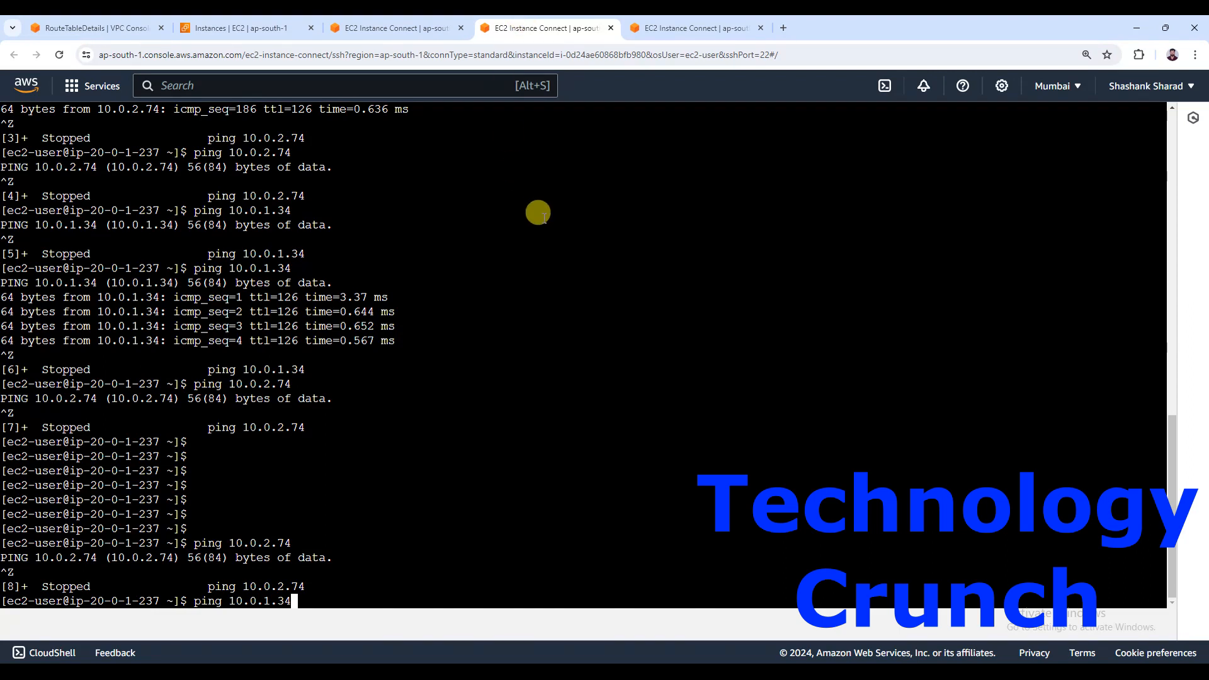
pyautogui.press('Return')
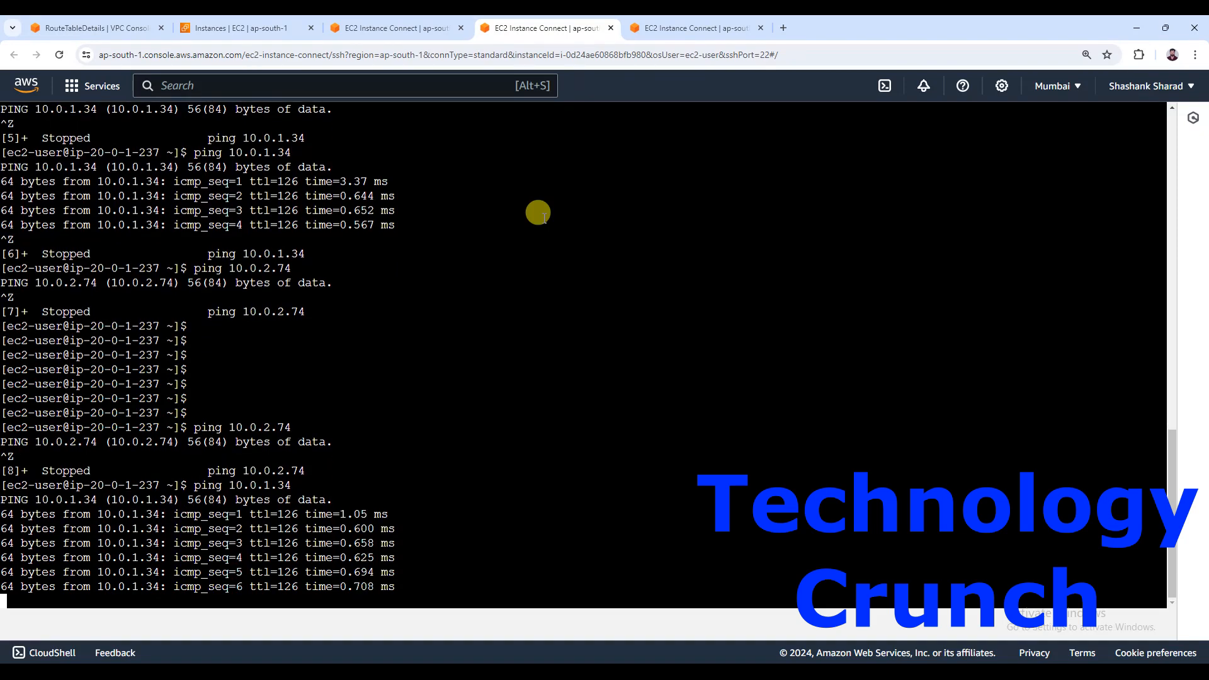
pyautogui.hotkey('ctrl', 'z')
# Ping 30.0.1.90 from the 20.0.1.237 instance and stop the ping after several seconds.
pyautogui.press('Up')
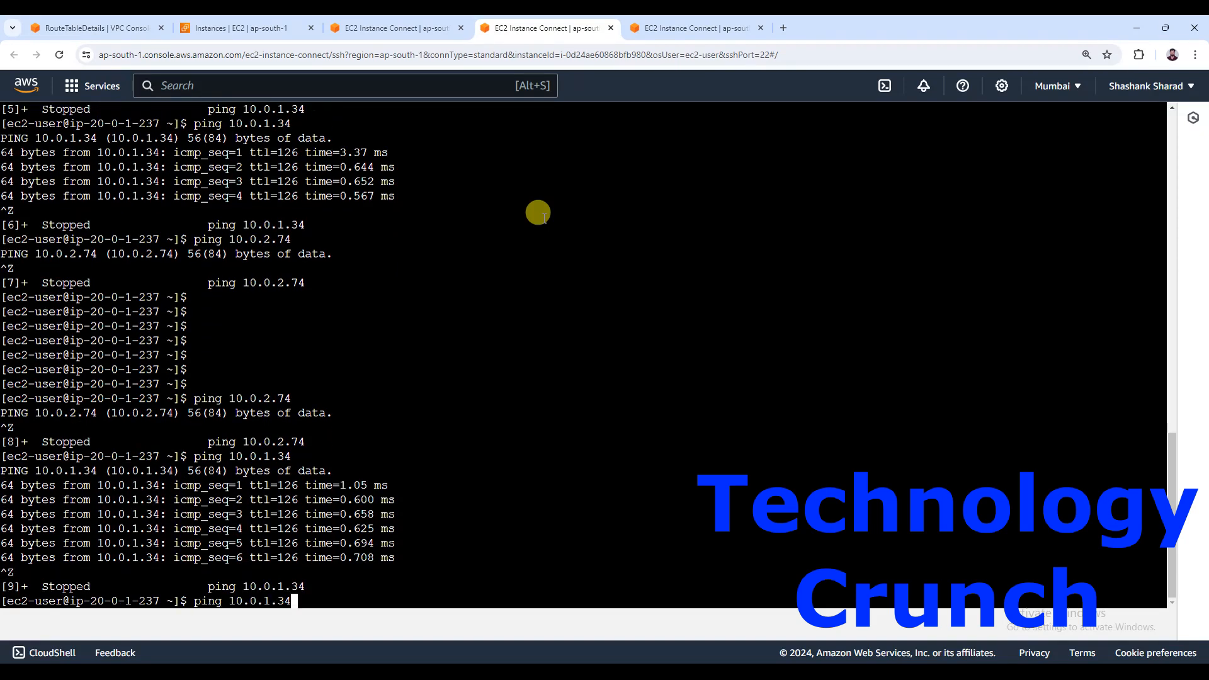
pyautogui.press('BackSpace')
pyautogui.press('BackSpace')
pyautogui.write('90')
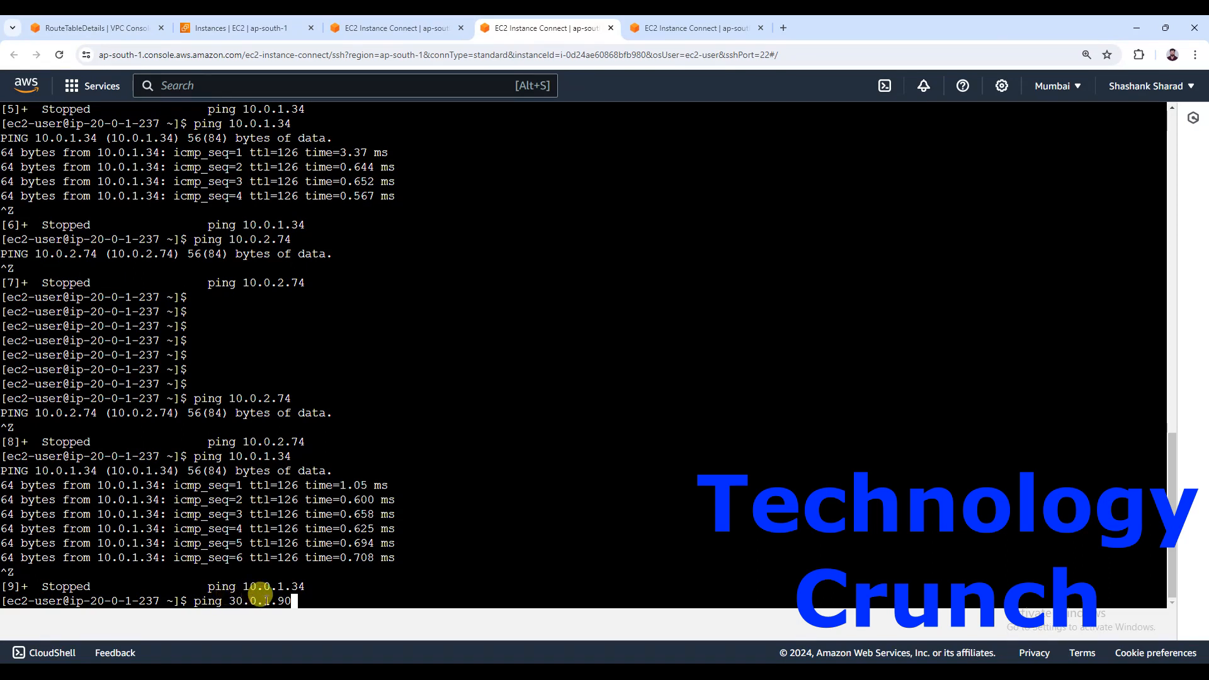
pyautogui.press('Return')
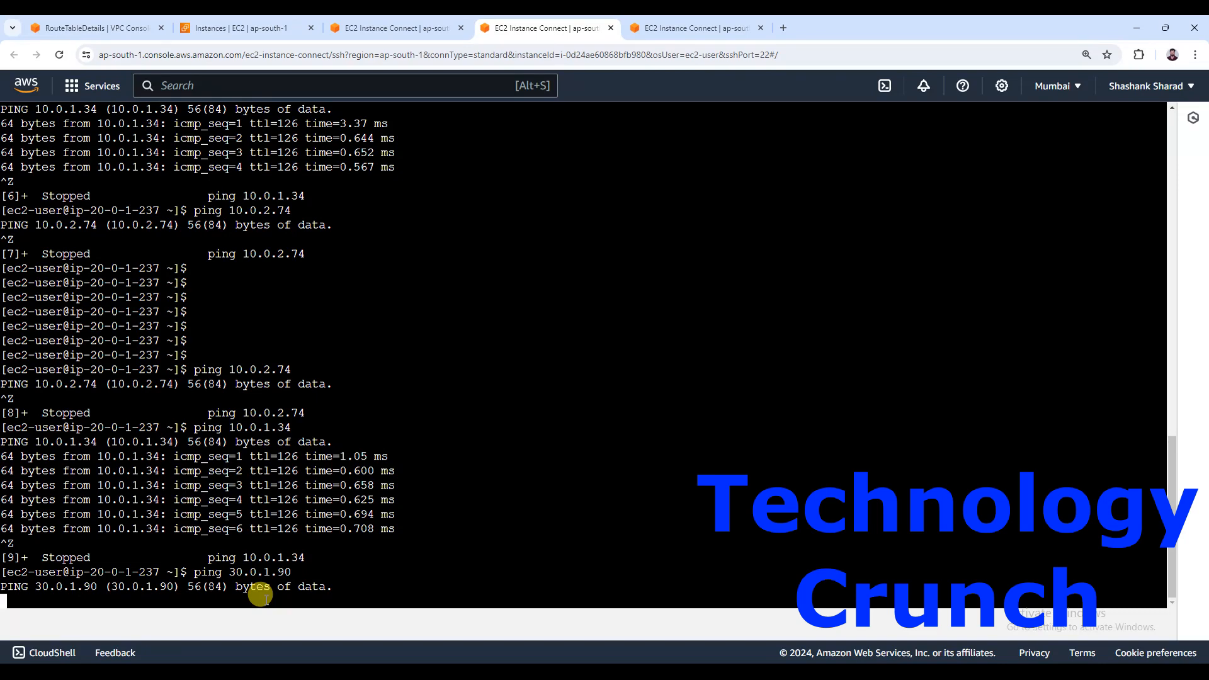
pyautogui.hotkey('ctrl', 'z')
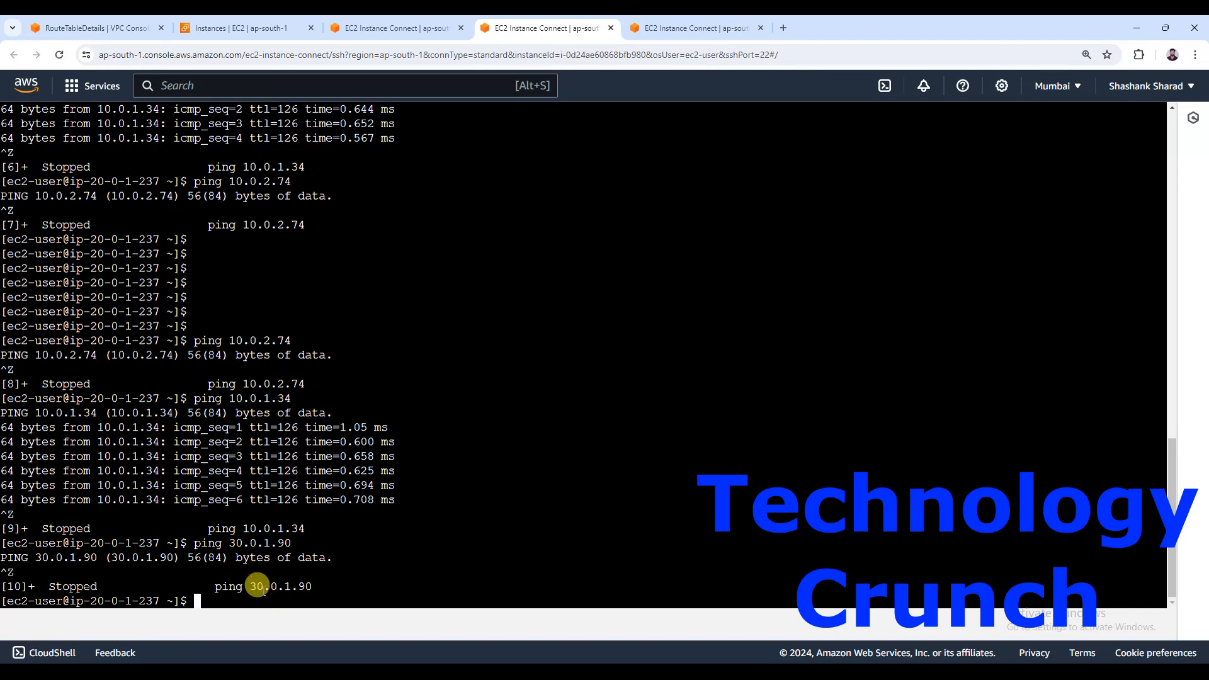
# Switch to the terminal of the 30.0.1.90 instance, ping 20.0.1.237 and stop the ping after a few seconds.
pyautogui.click(368, 24)
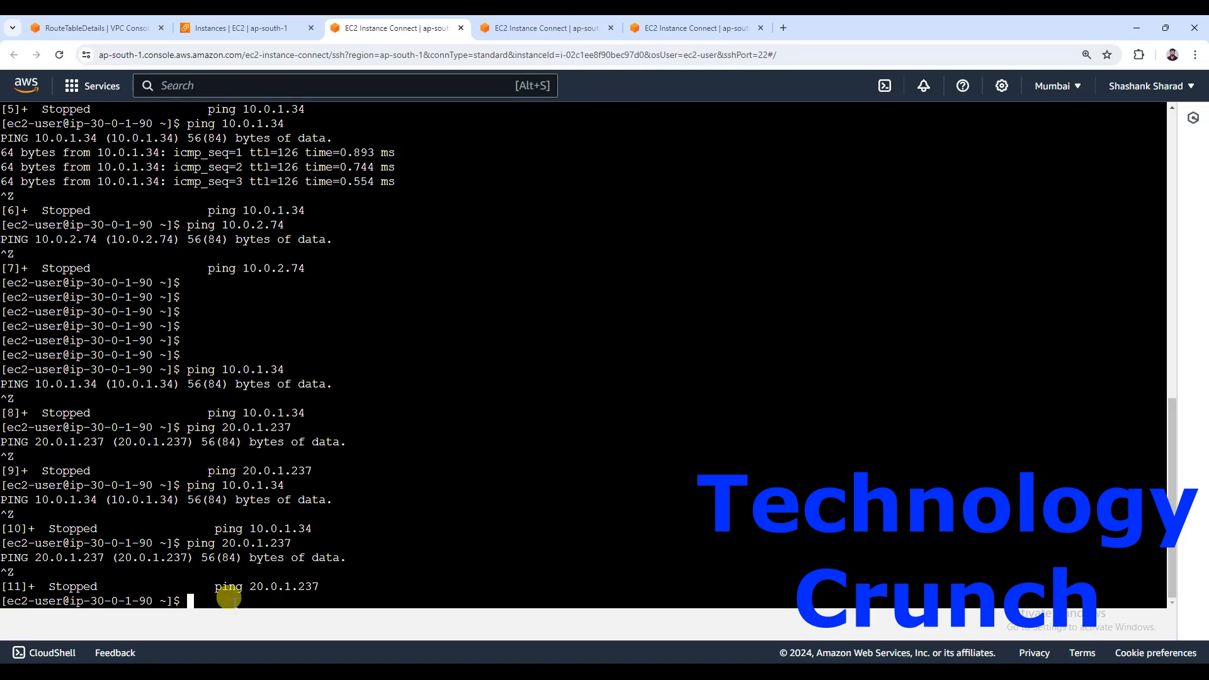
pyautogui.press('Up')
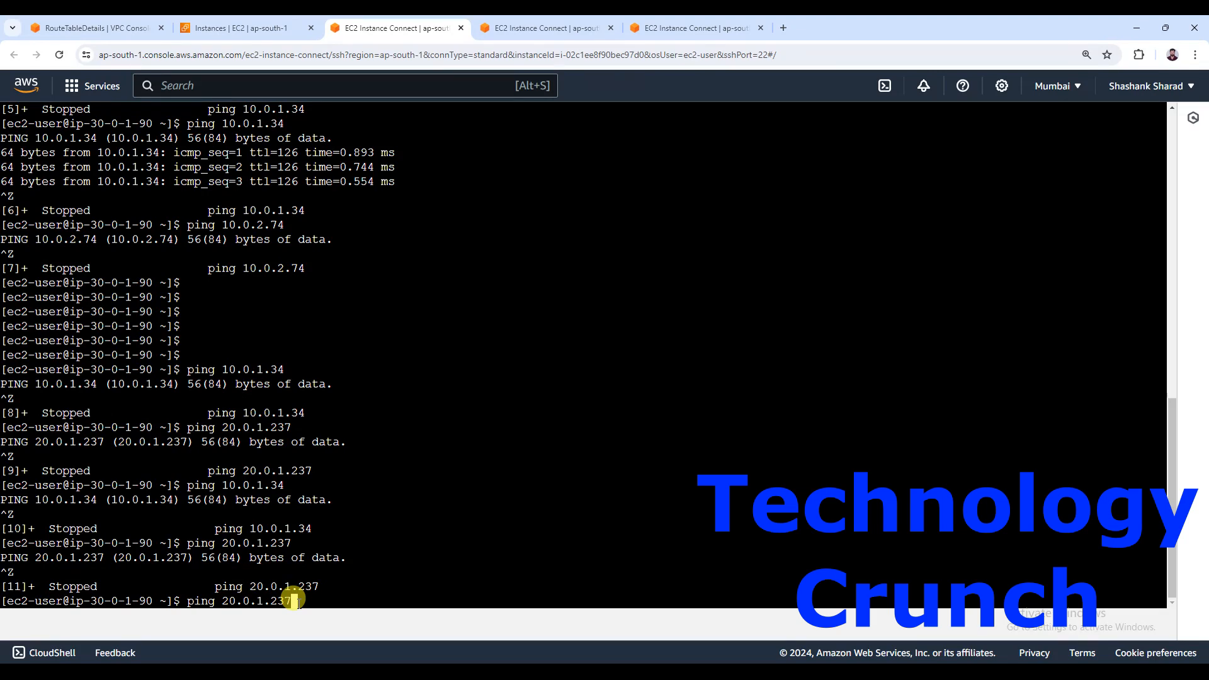
pyautogui.press('Return')
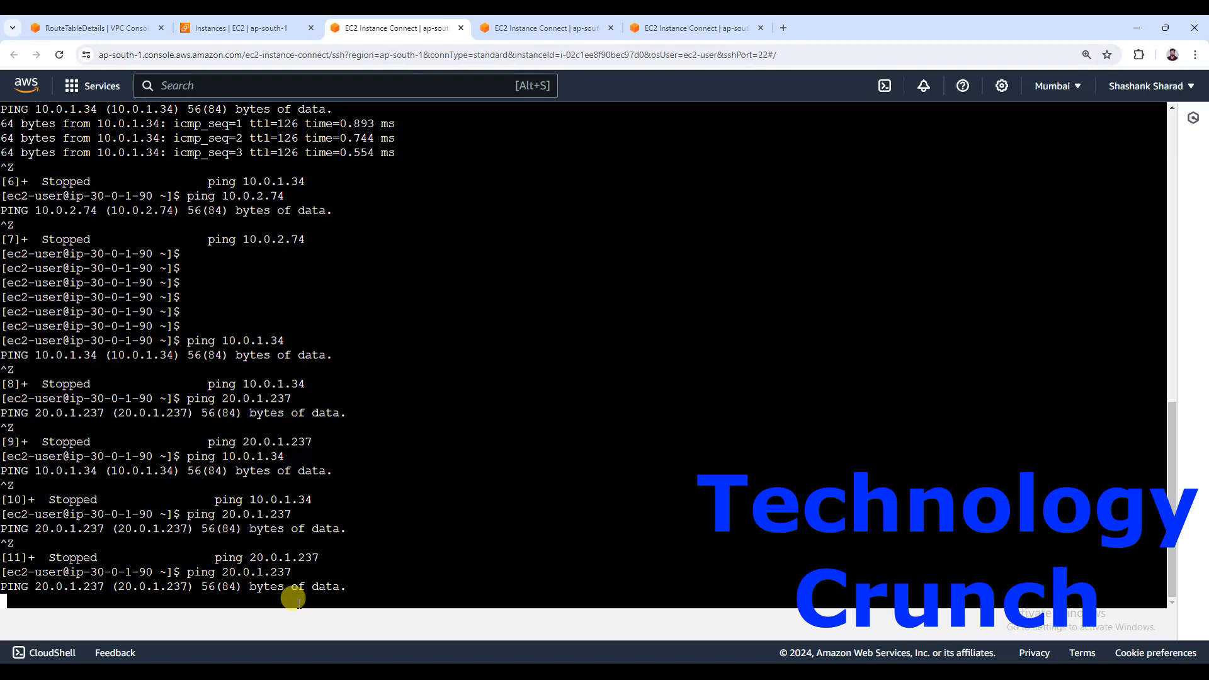
pyautogui.hotkey('ctrl', 'z')
# Ping 10.0.1.34 from the 30.0.1.90 instance and stop the ping after a few replies.
pyautogui.press('Up')
pyautogui.press('Up')
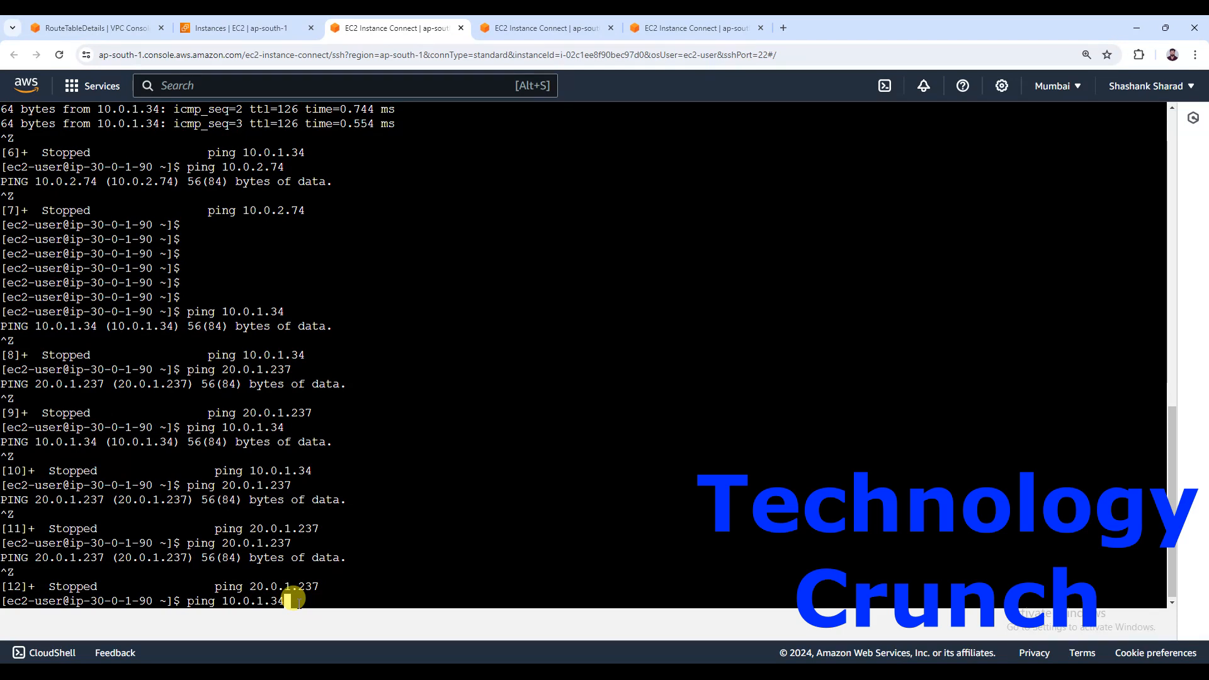
pyautogui.press('Return')
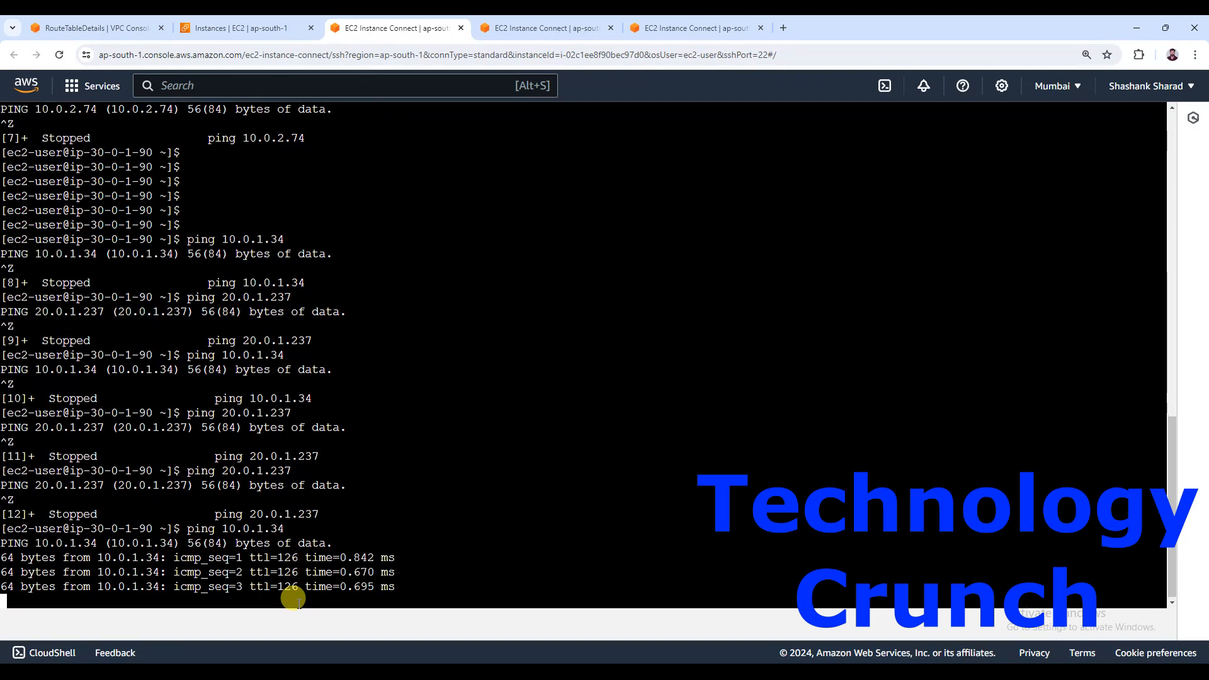
pyautogui.hotkey('ctrl', 'z')
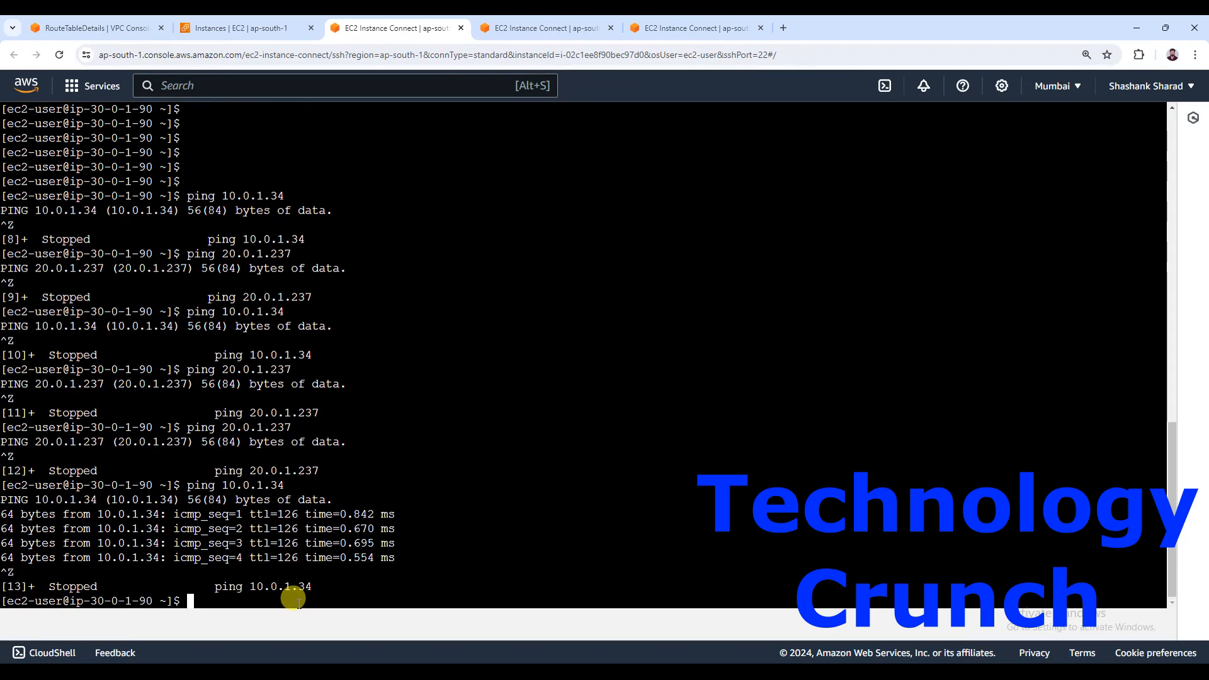